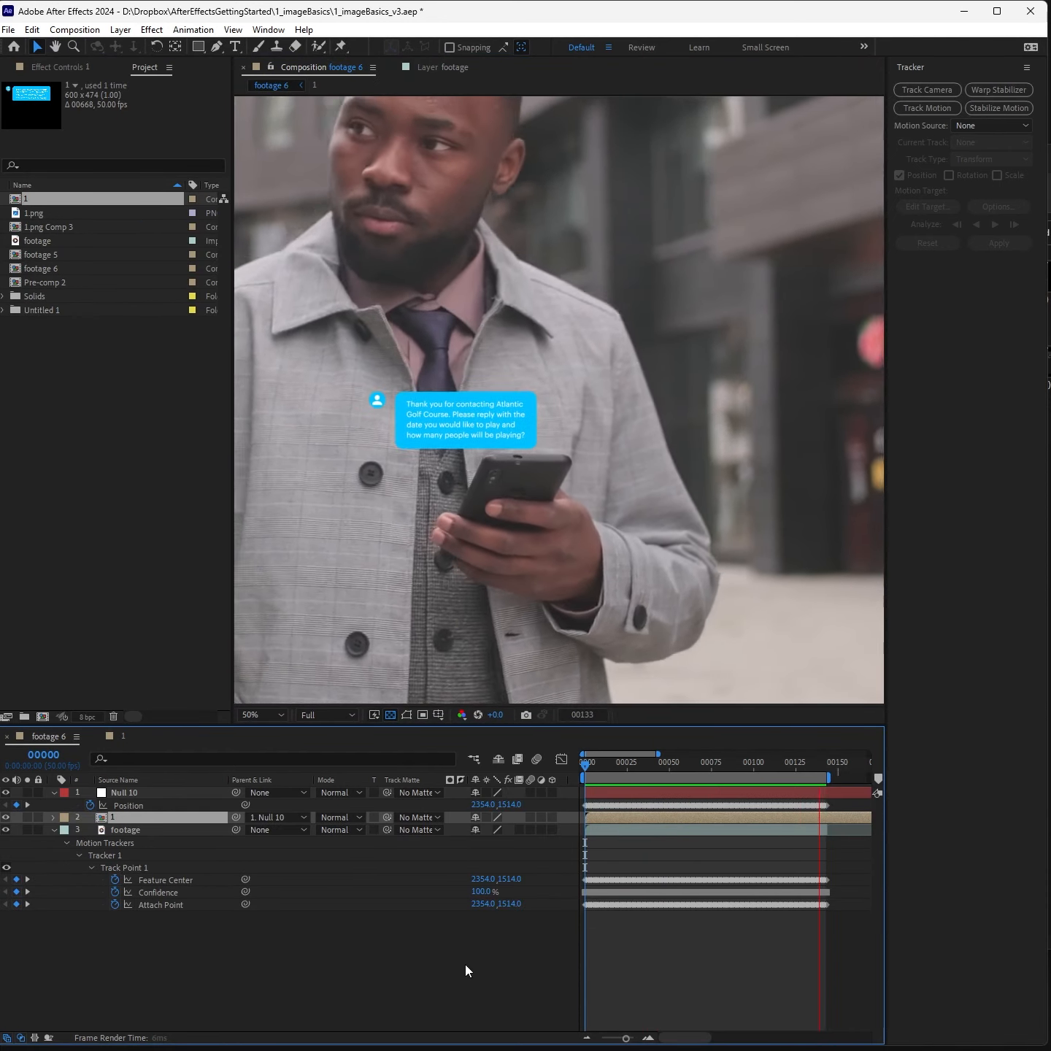
click(434, 528)
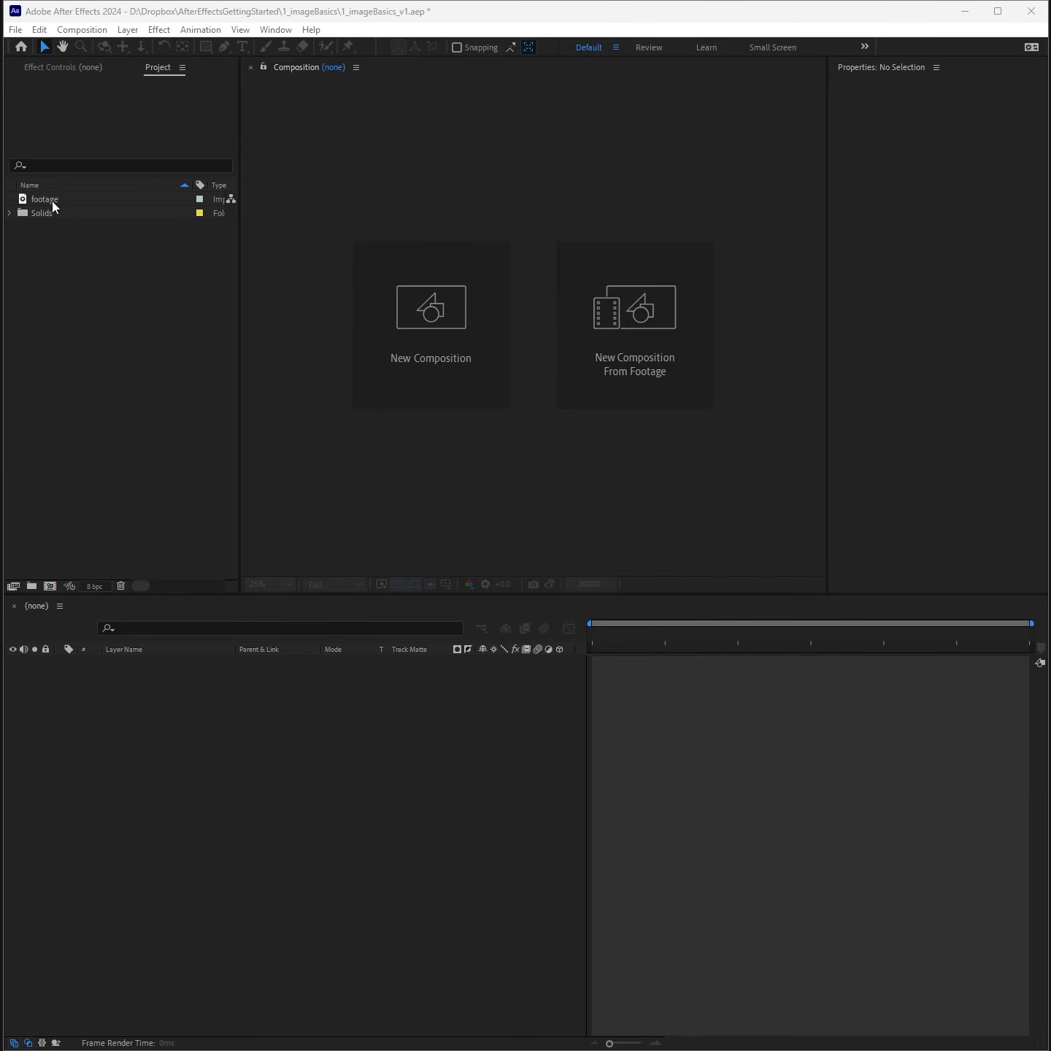
Step: Create a composition from the footage clip and compare the clip's details with those of the composition
click(52, 201)
drag(56, 206, 55, 589)
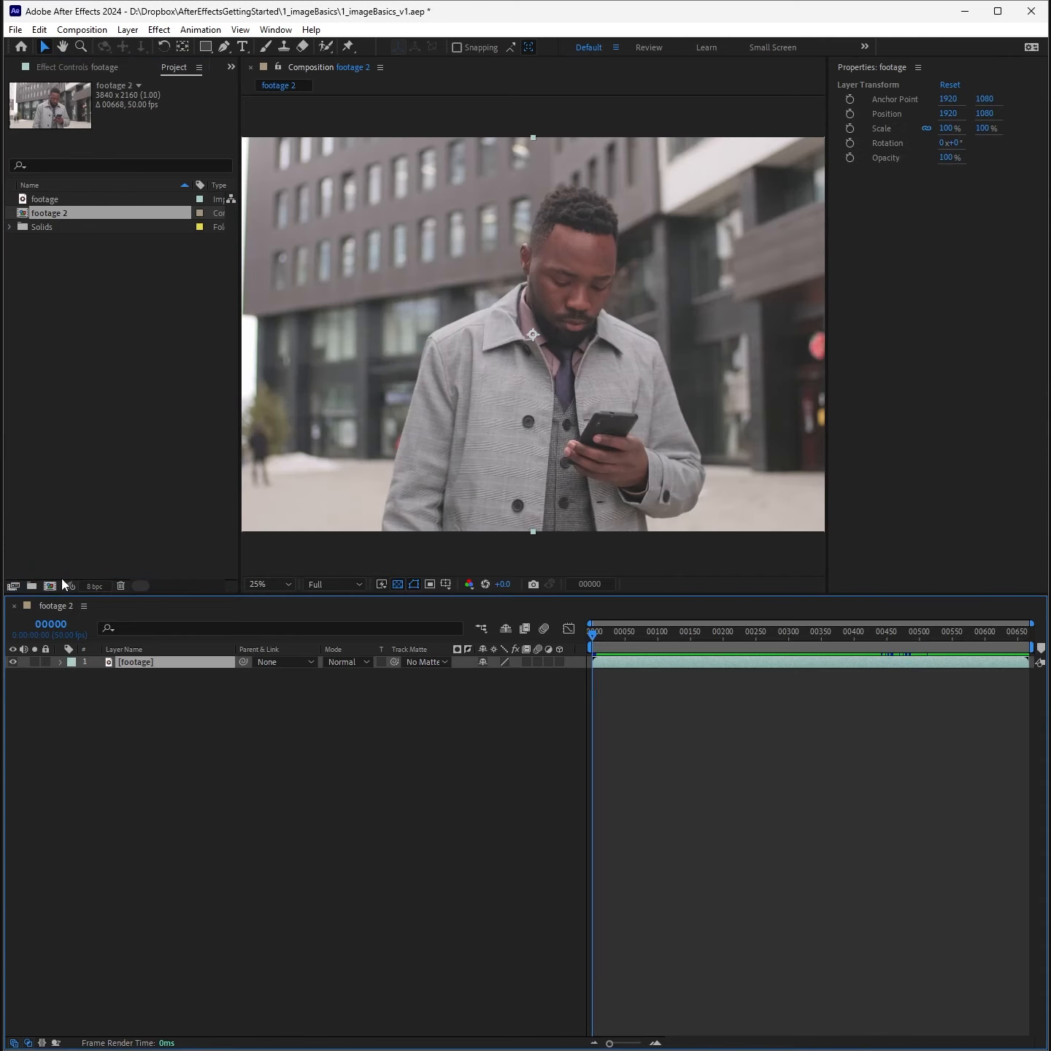
click(63, 201)
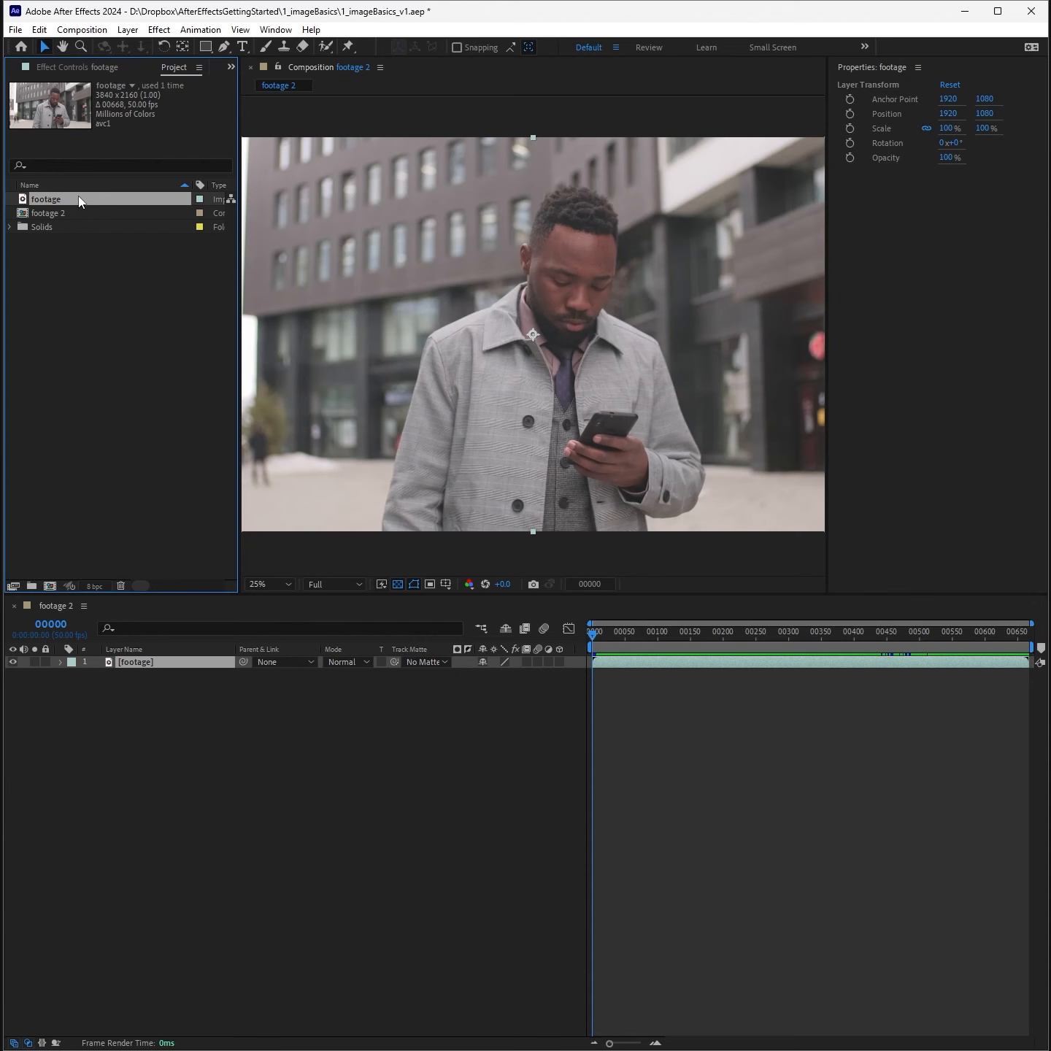
click(57, 213)
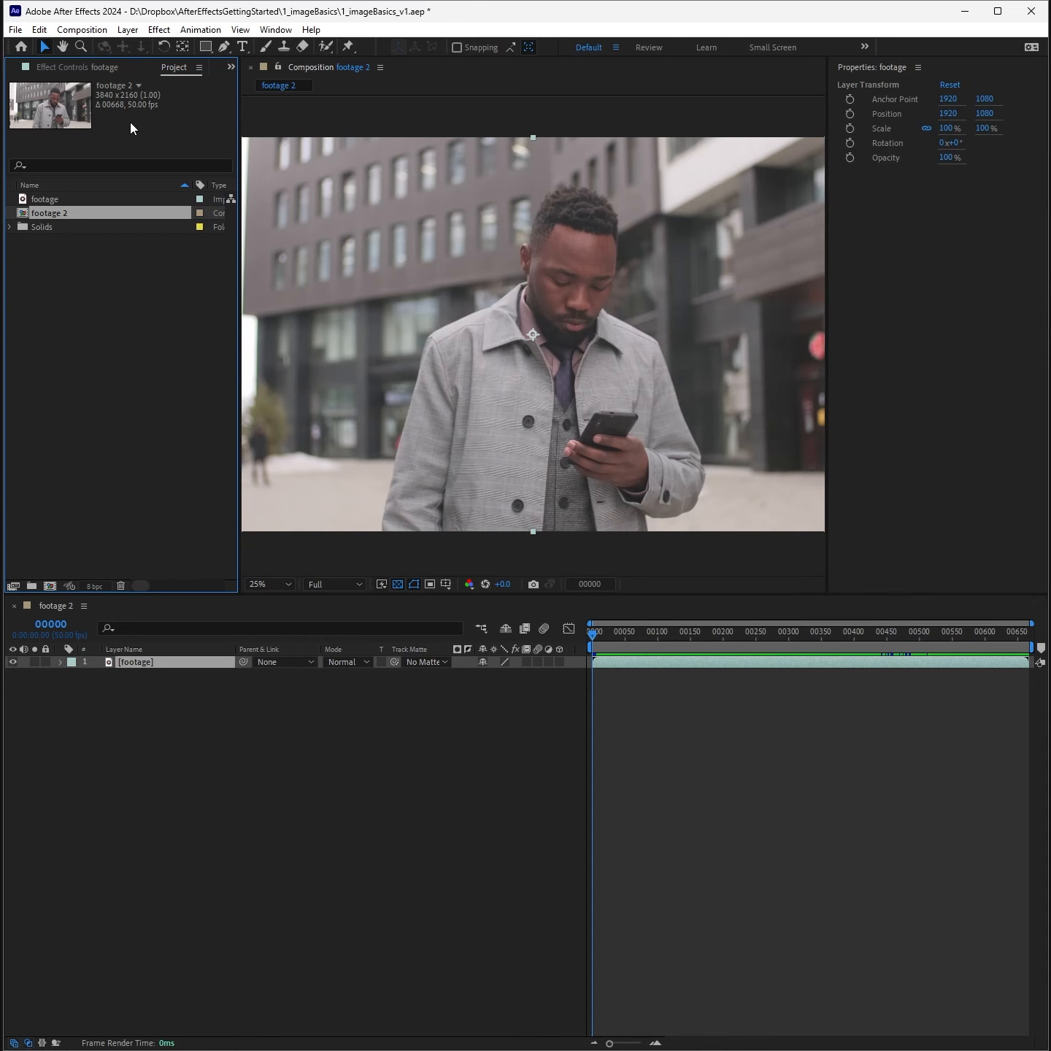
Step: Trim the end of the footage layer to frame 166 and return to the first frame
drag(594, 634, 704, 634)
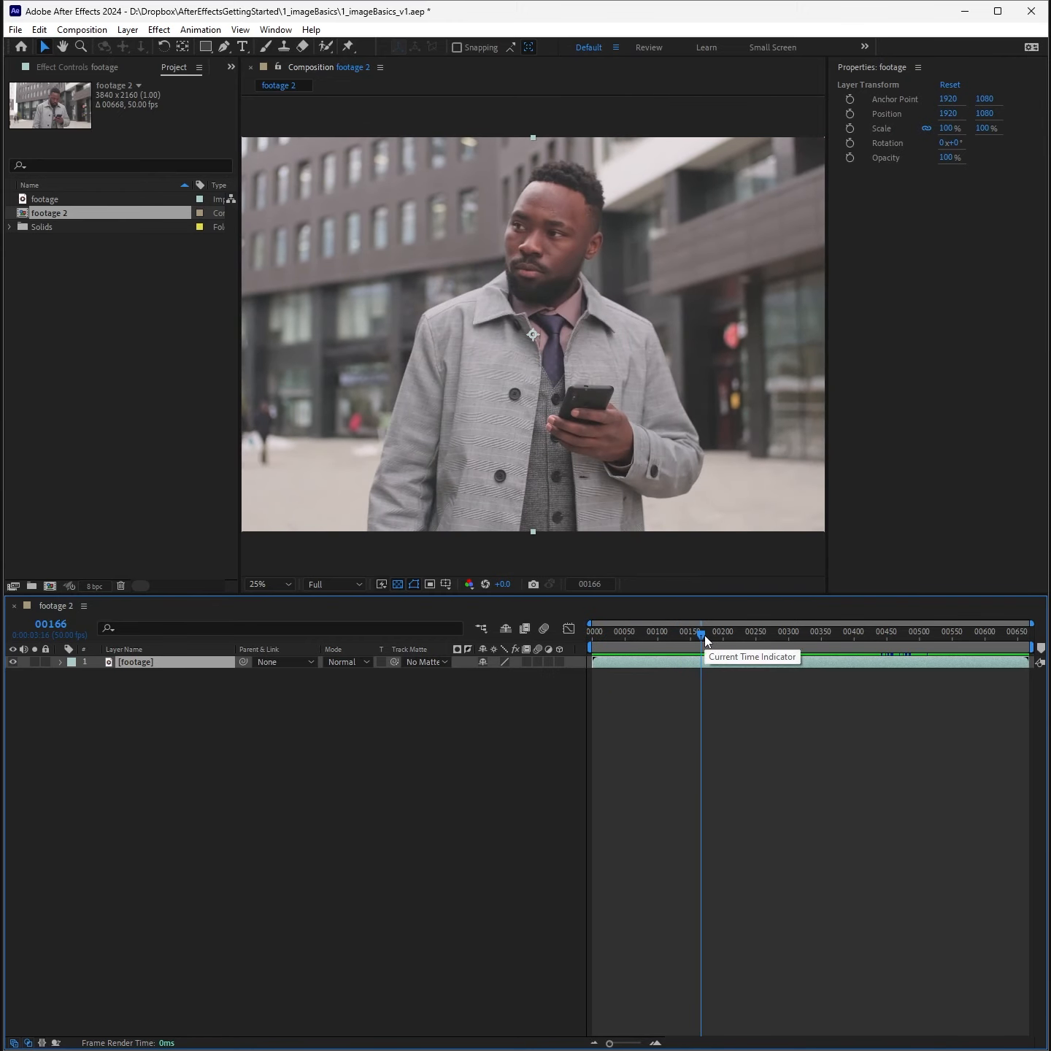
key(alt+])
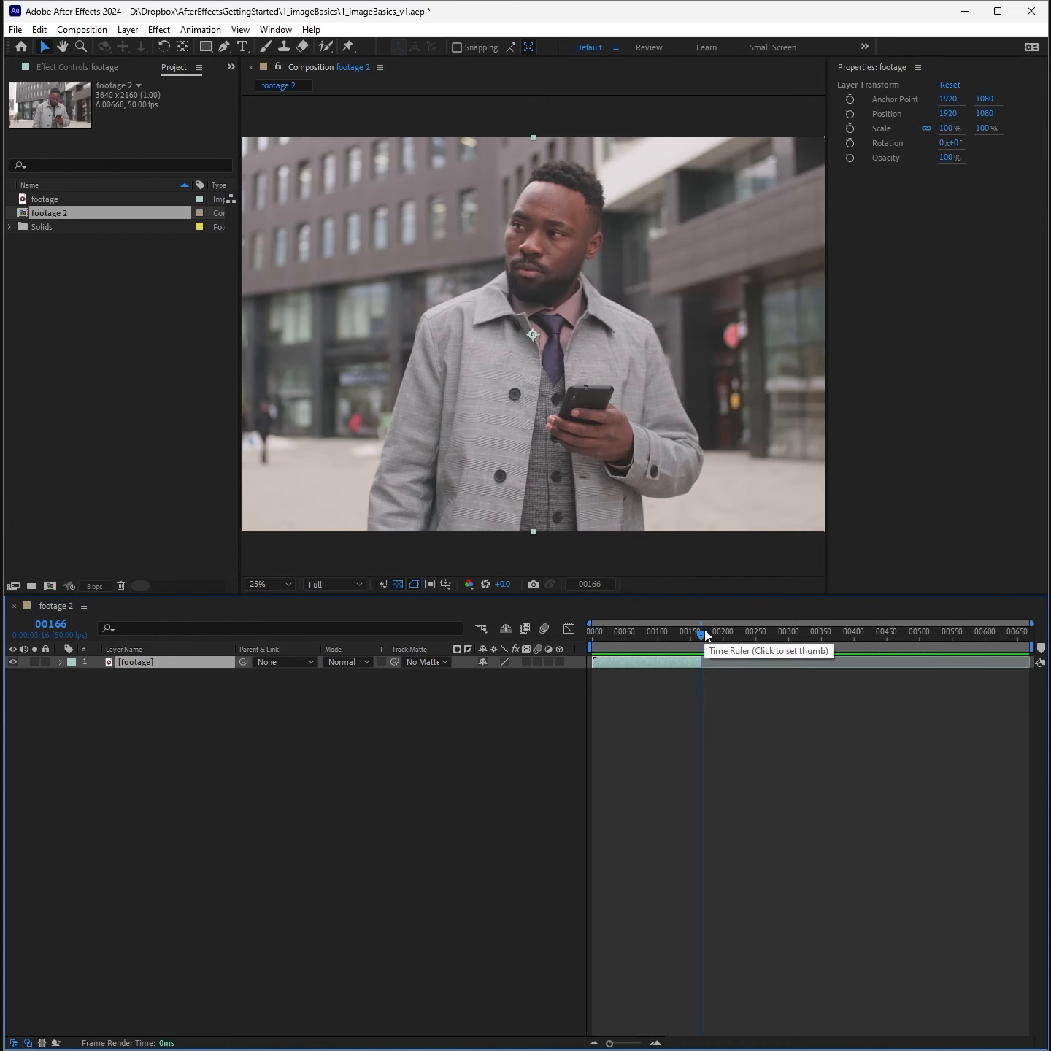
key(Home)
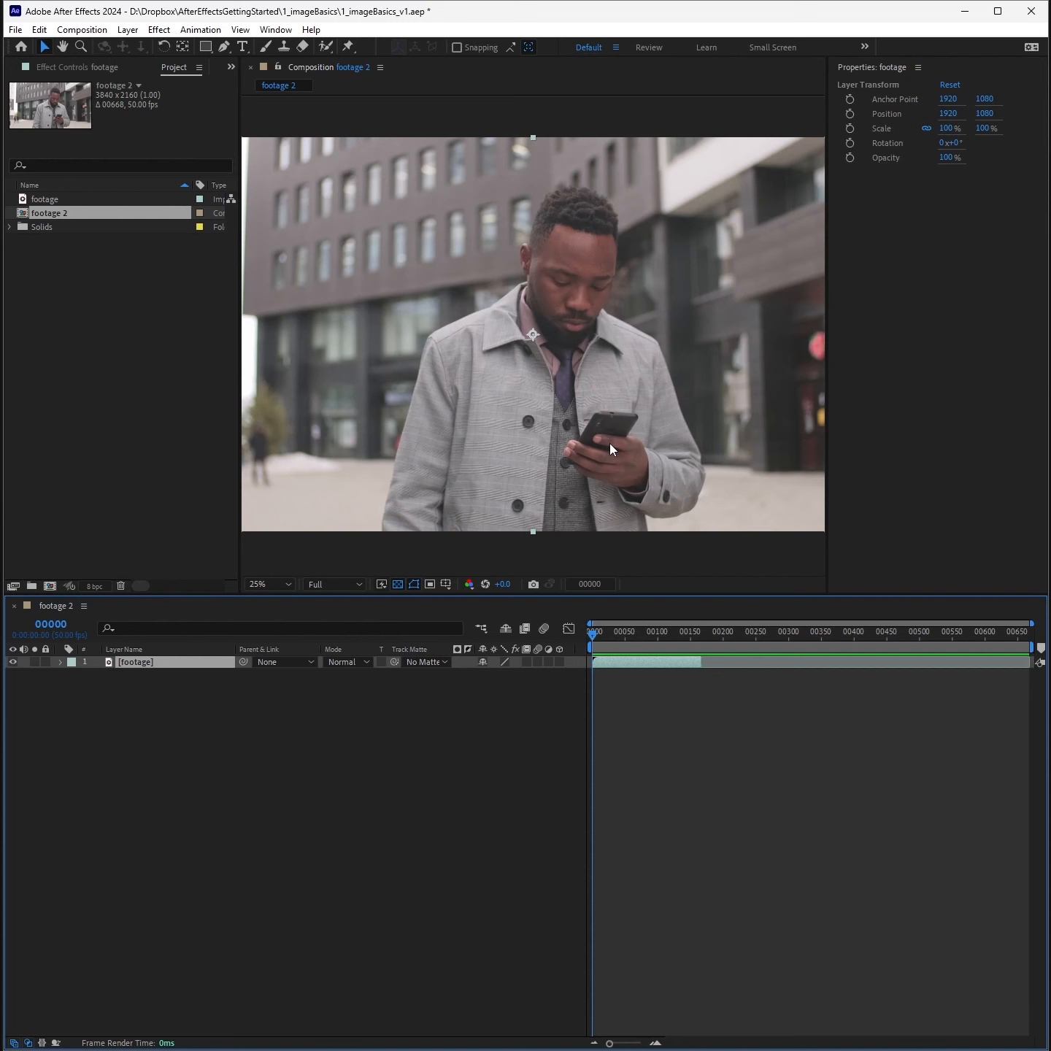
Step: Start a Track Motion tracker on the footage layer
right_click(165, 665)
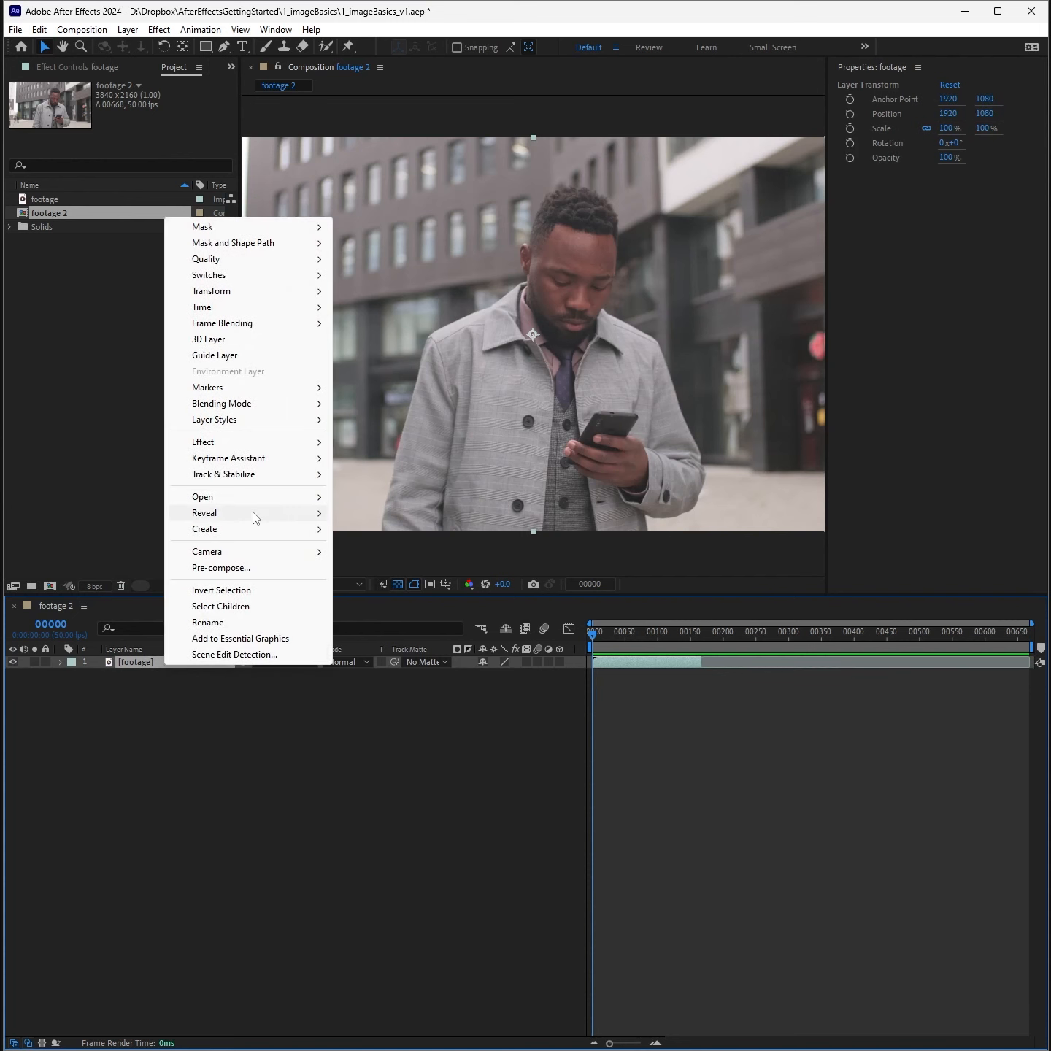
mouse_move(278, 488)
click(391, 506)
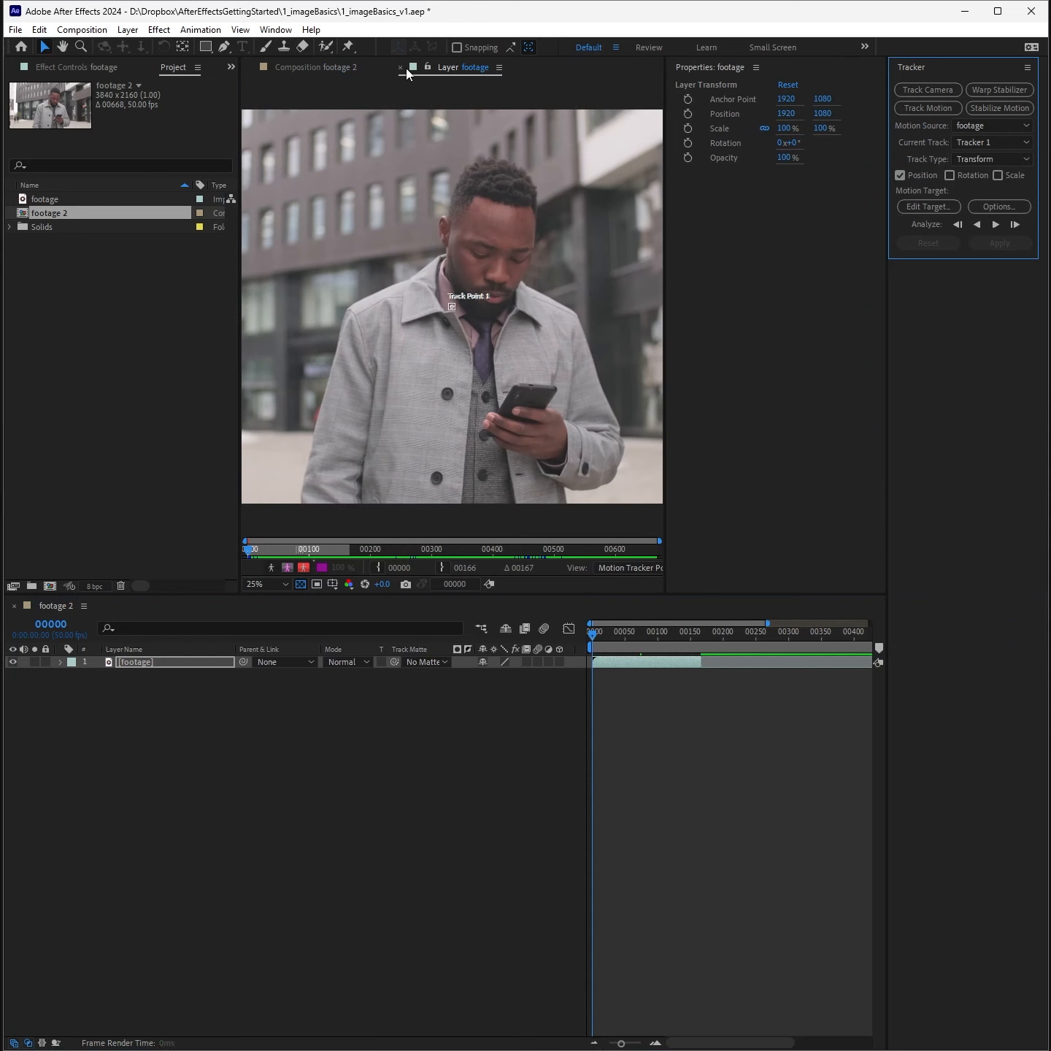
Step: Return to the composition view and add a text layer reading HELLO over the footage
click(332, 75)
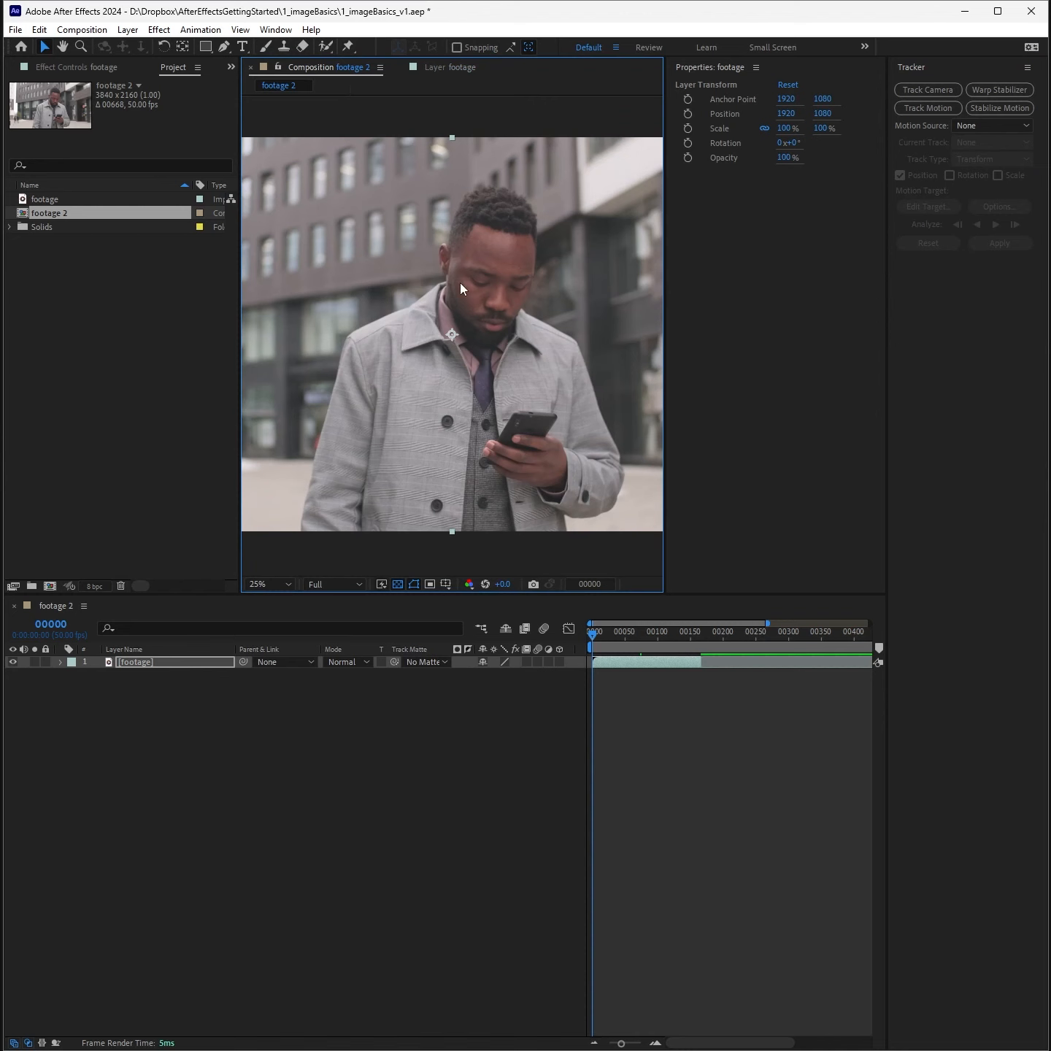
click(243, 46)
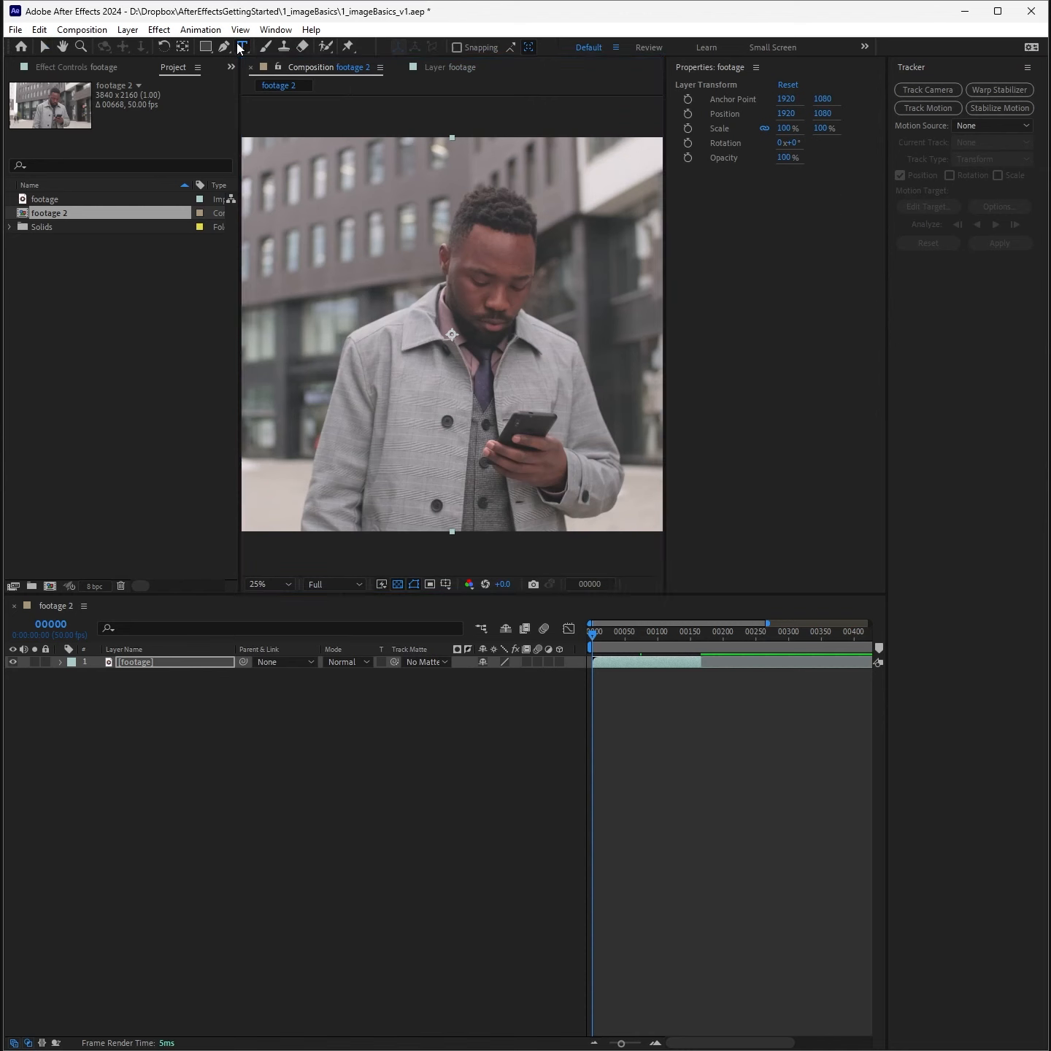
click(420, 358)
text(HELO)
key(Left)
text(L)
key(Escape)
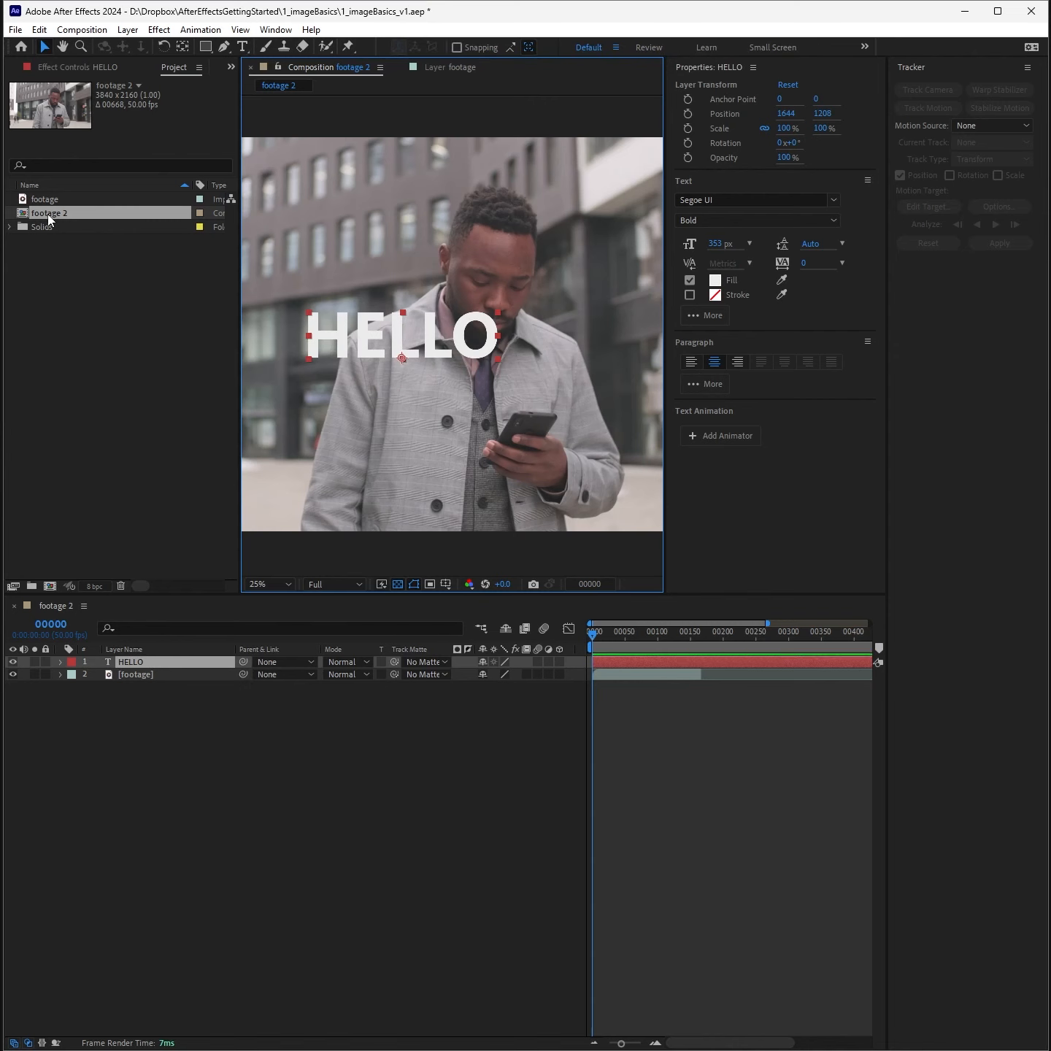
Step: Rotate the footage layer by 23°, duplicate it and move the copy to about 2796, 164
click(136, 676)
drag(399, 446, 497, 345)
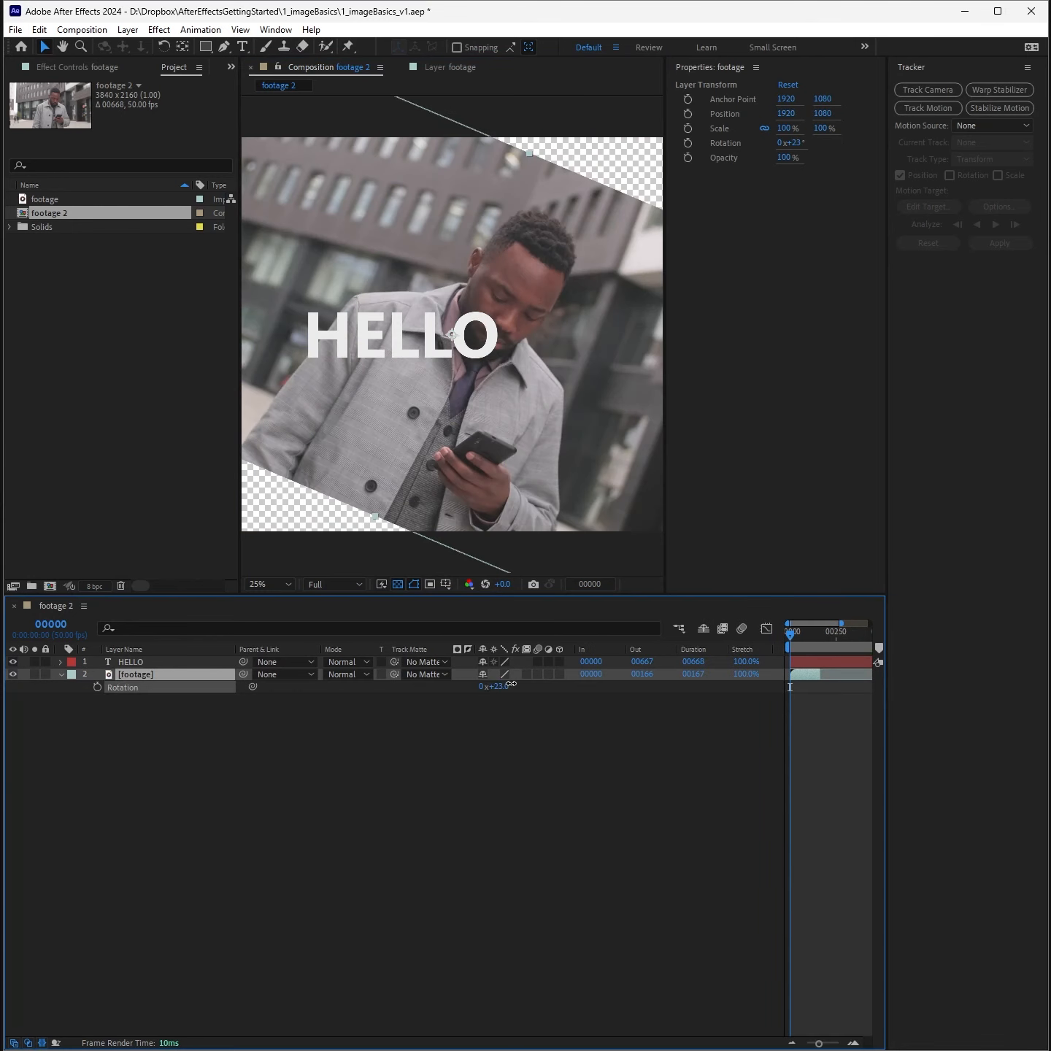
key(ctrl+d)
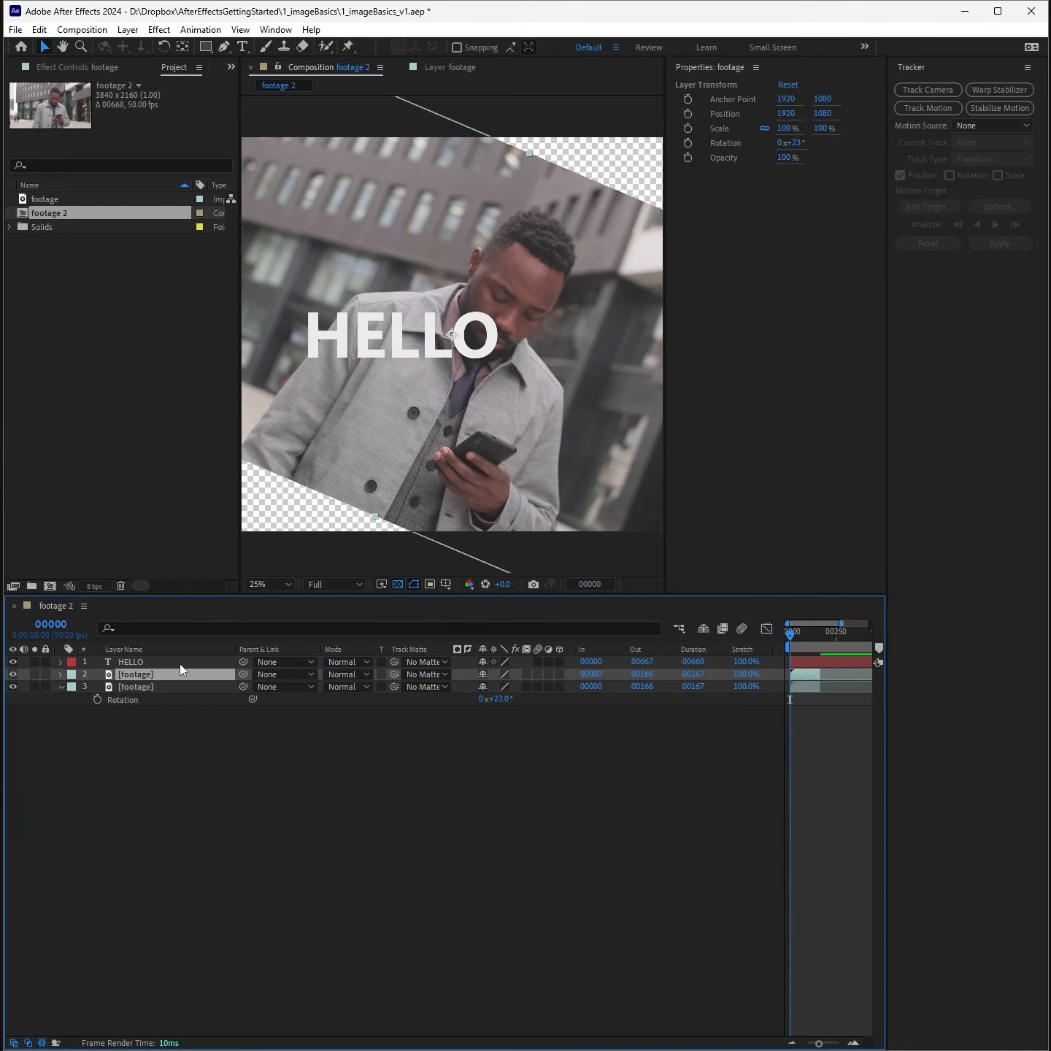
drag(437, 462, 573, 314)
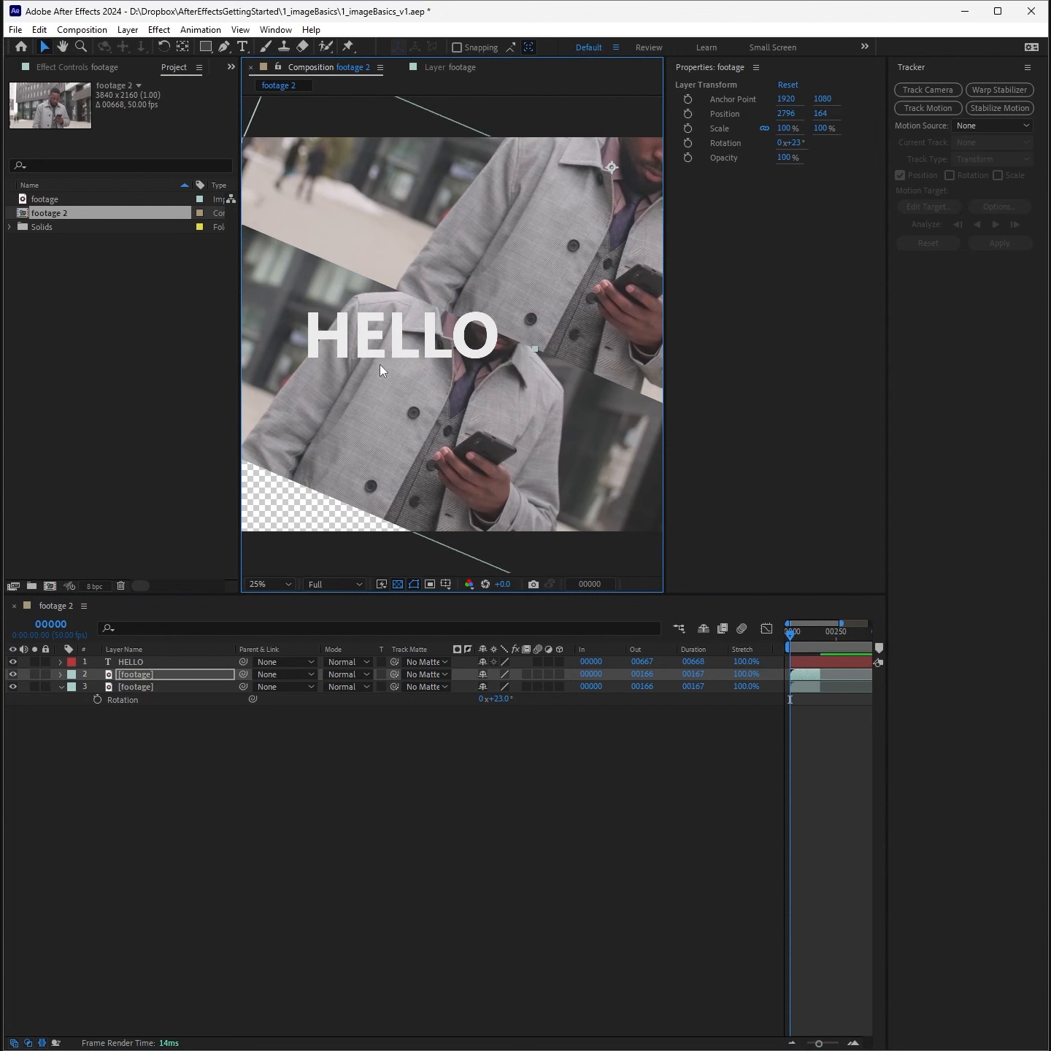
key(comma)
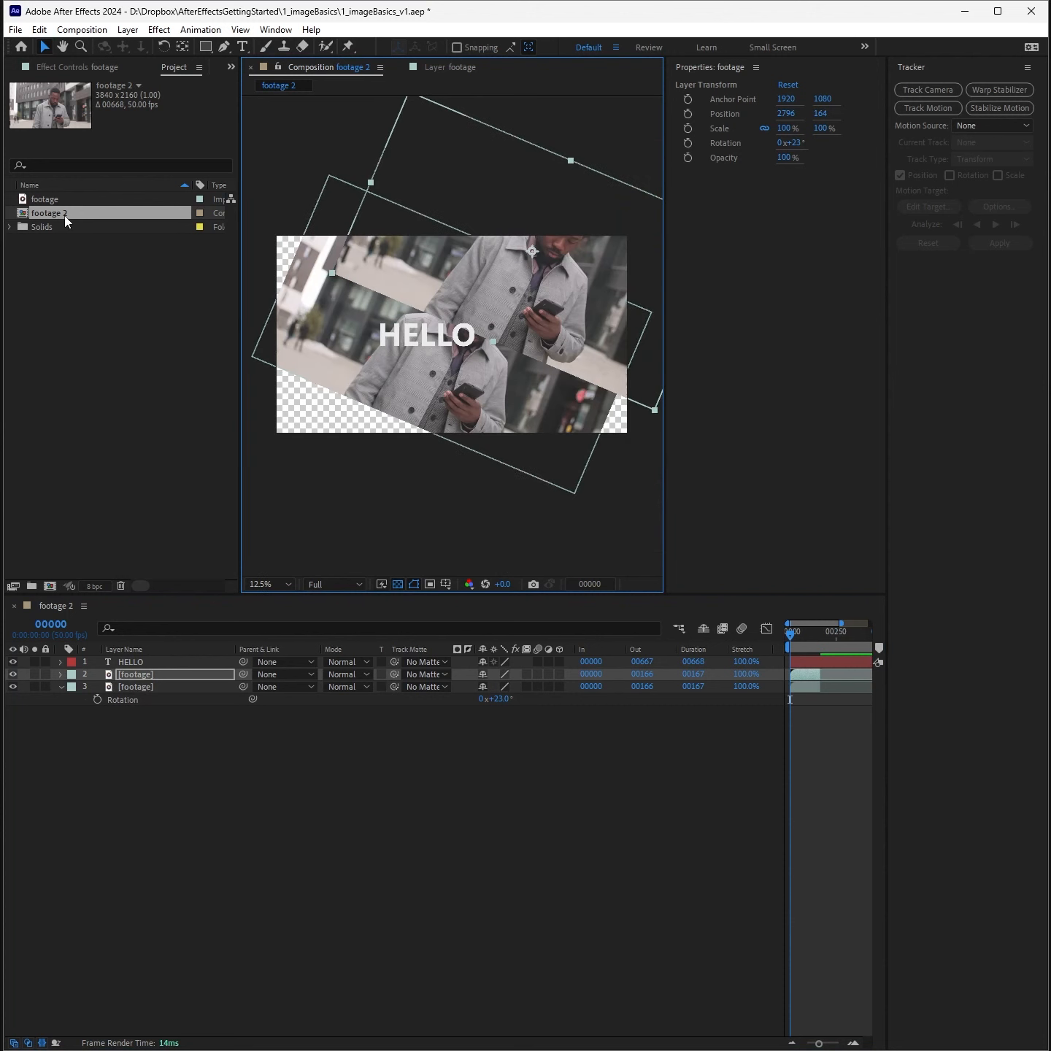
Step: Undo the footage copy, the rotation and the HELLO text layer
key(ctrl+z)
key(ctrl+z)
key(ctrl+z)
key(ctrl+z)
key(ctrl+z)
key(ctrl+z)
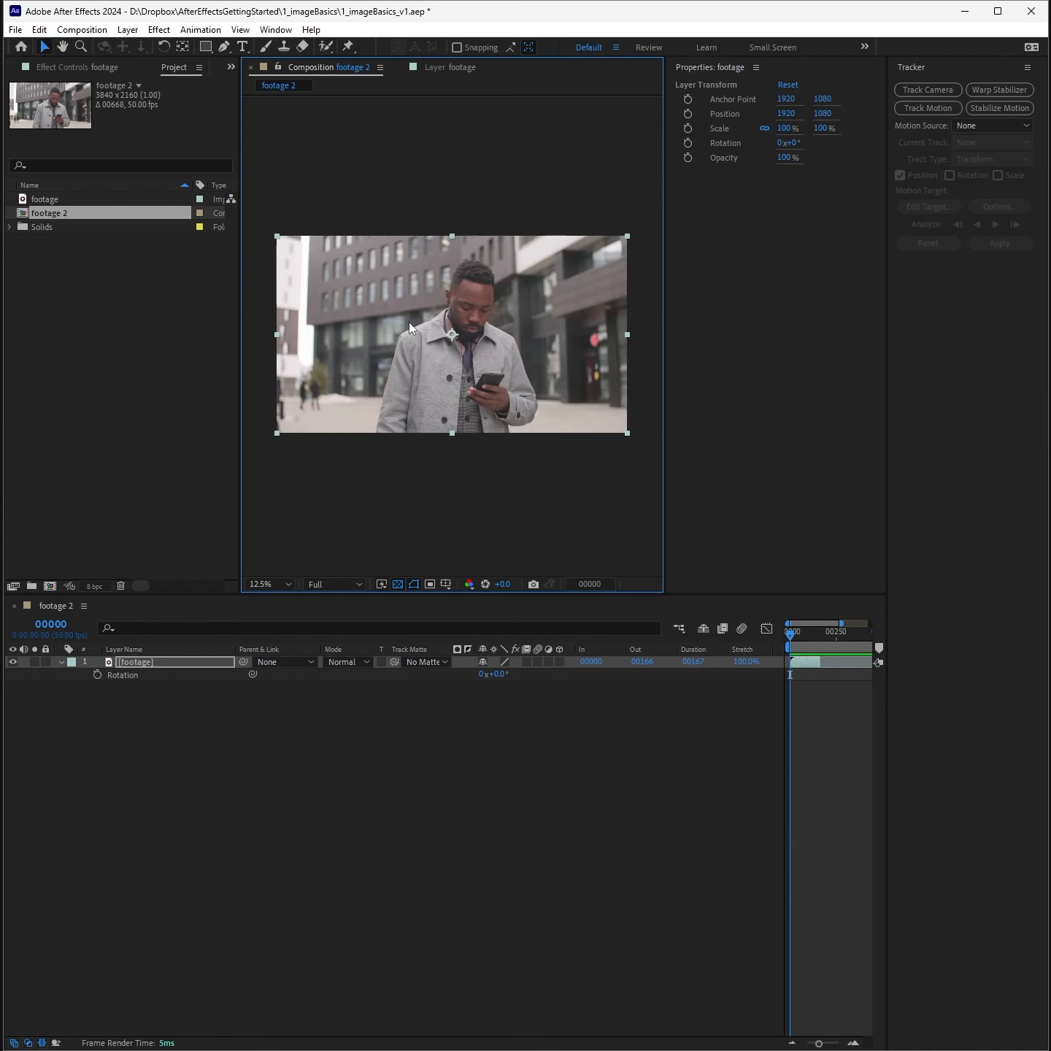
Step: Reopen the footage layer's tracking view and move Track Point 1 onto the dark spot on the phone's upper edge
double_click(408, 321)
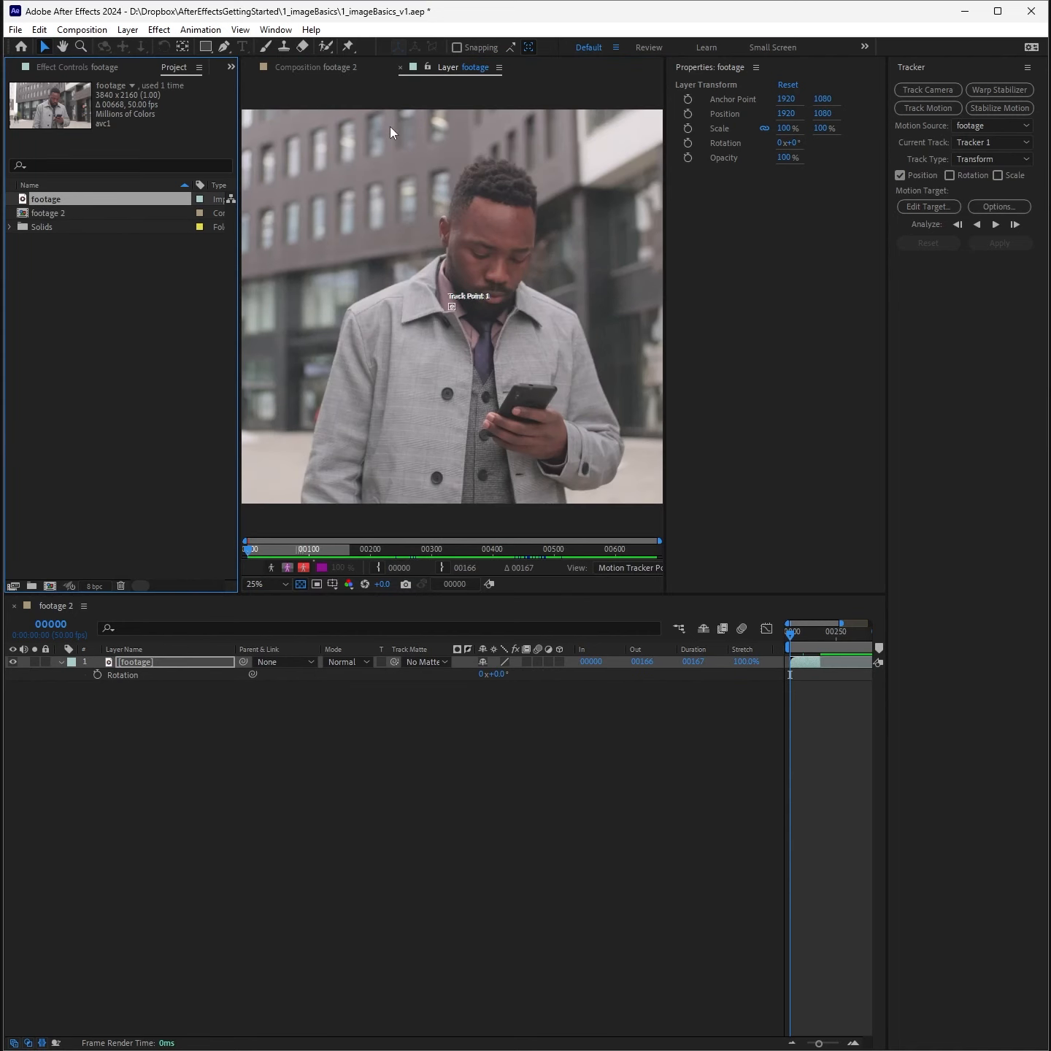
scroll(453, 306, up, 6)
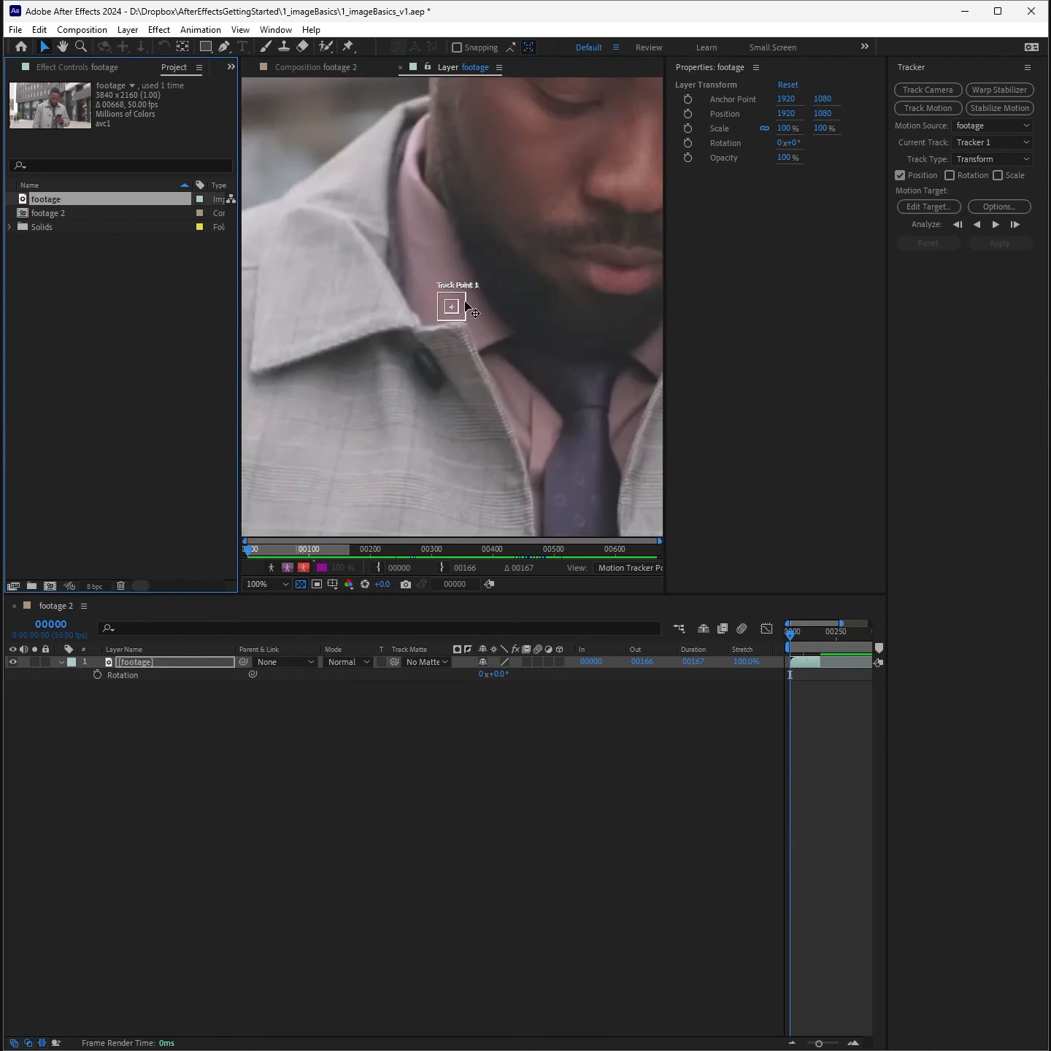
drag(454, 306, 508, 362)
scroll(571, 459, down, 2)
scroll(542, 370, up, 2)
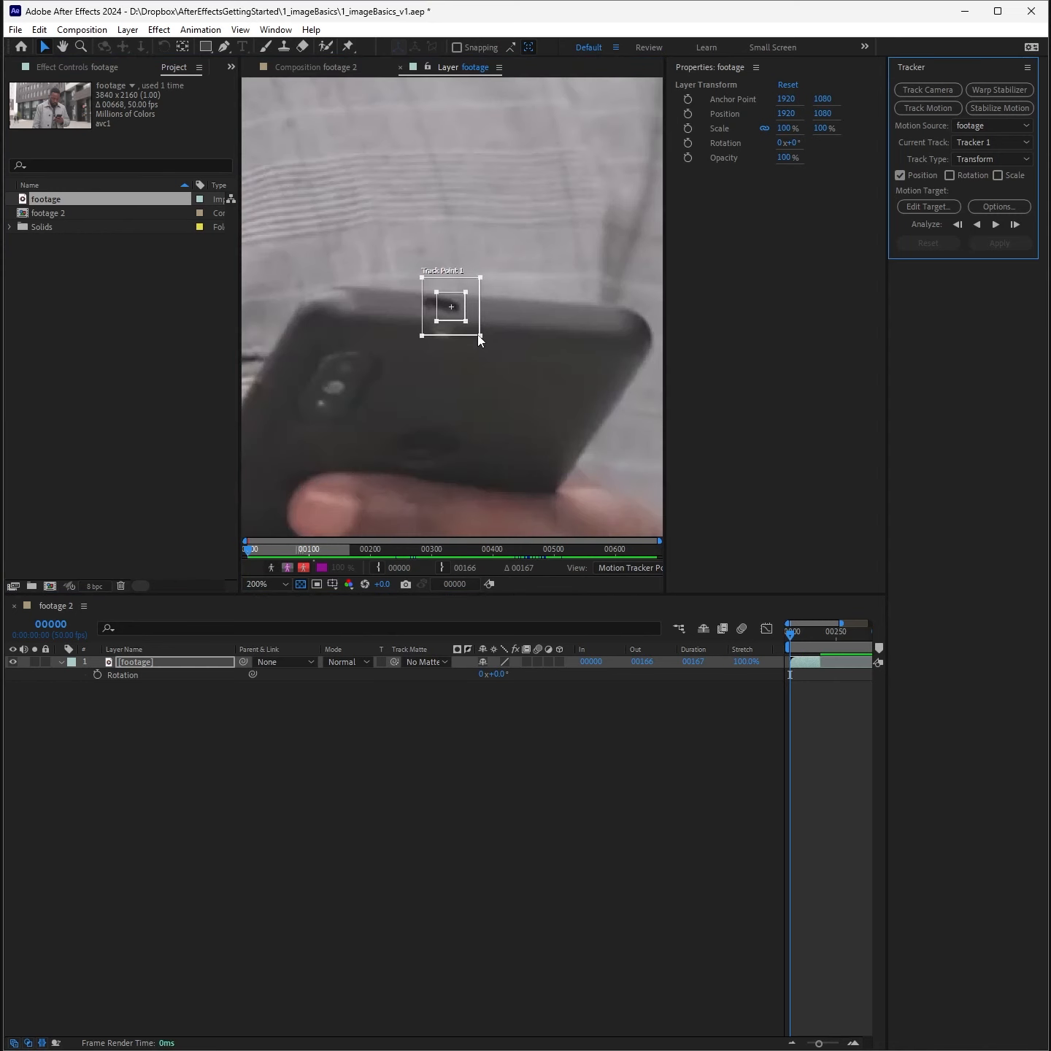
Step: Resize Track Point 1's feature region so it tightly encloses the dark spot on the phone
click(480, 336)
drag(481, 337, 431, 319)
scroll(453, 309, up, 2)
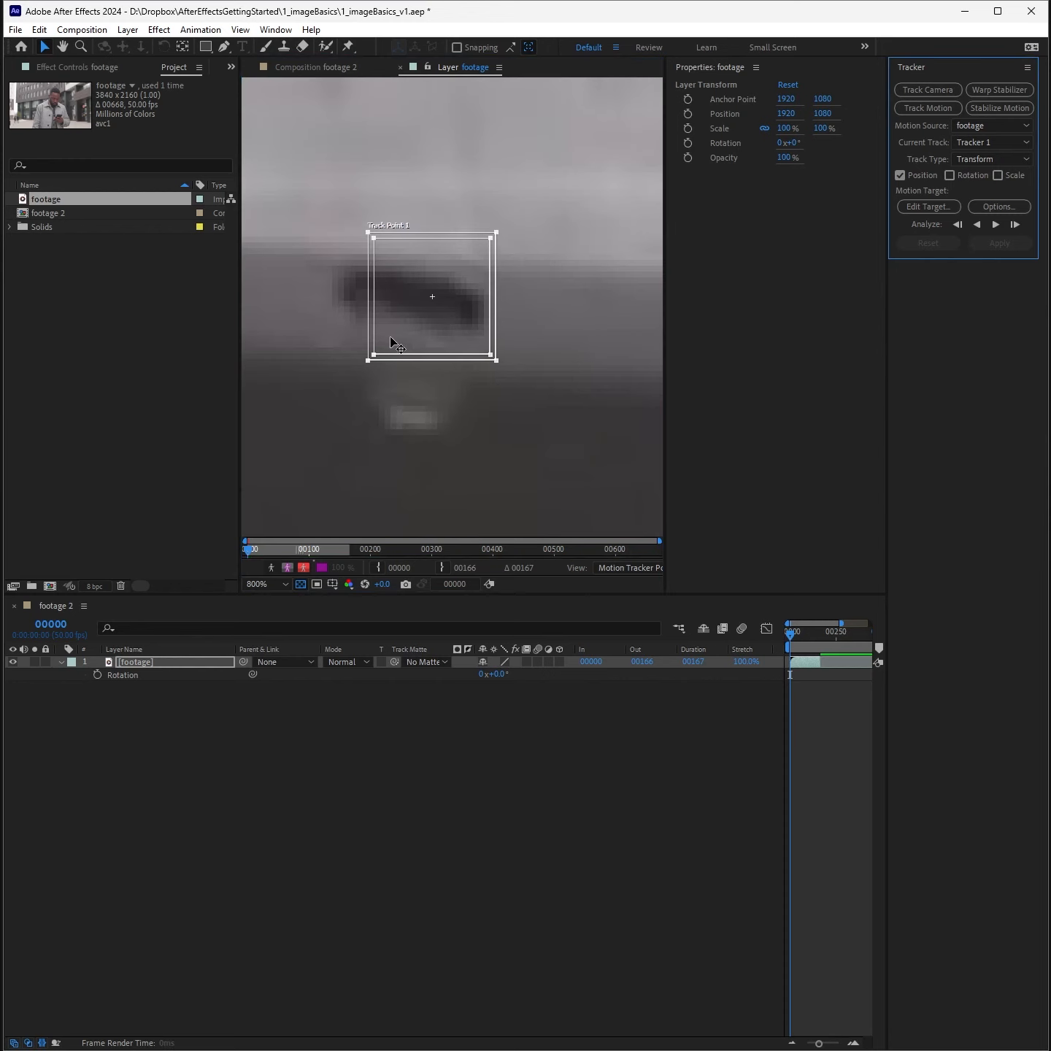
drag(371, 359, 316, 369)
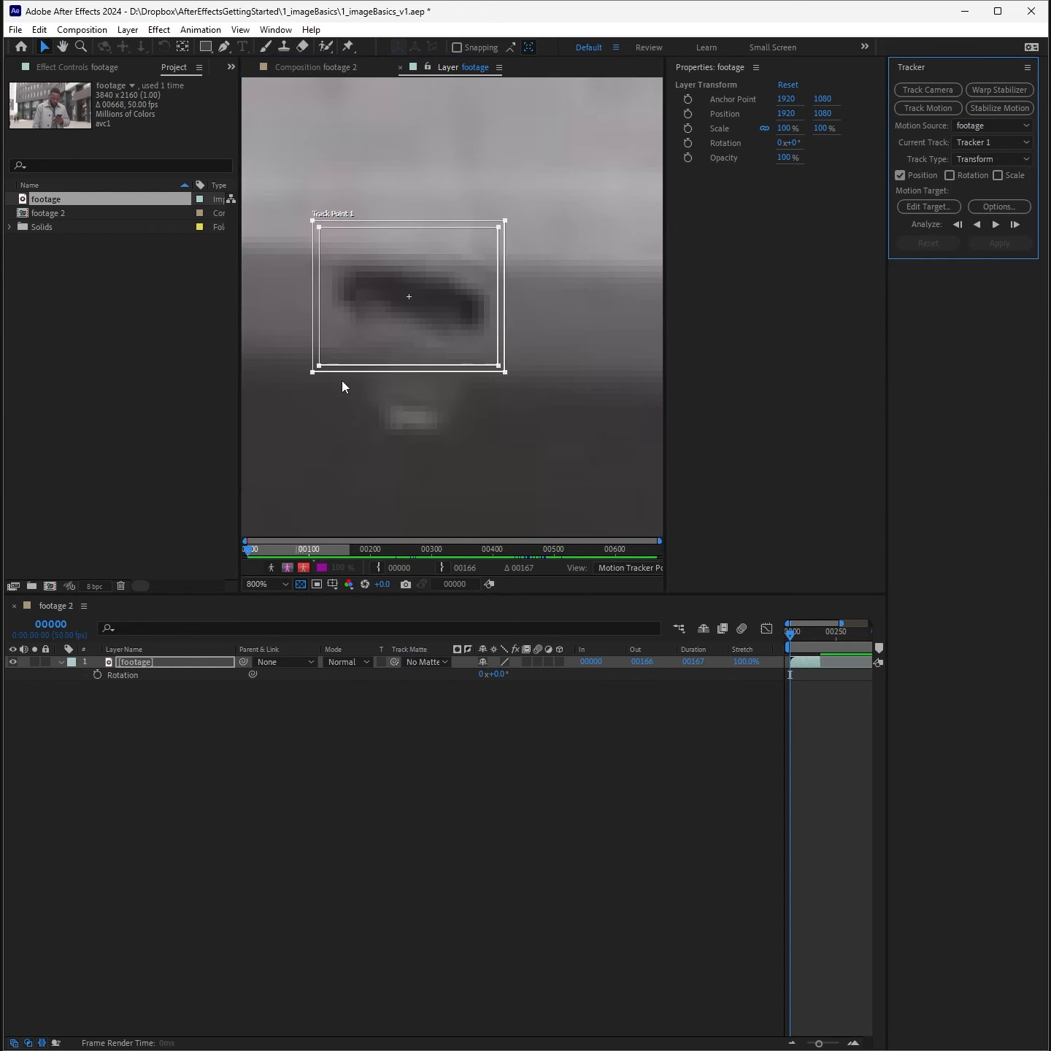
Step: Compare frames 0 and 1 to check how far the dark spot shifts relative to the track regions
click(402, 361)
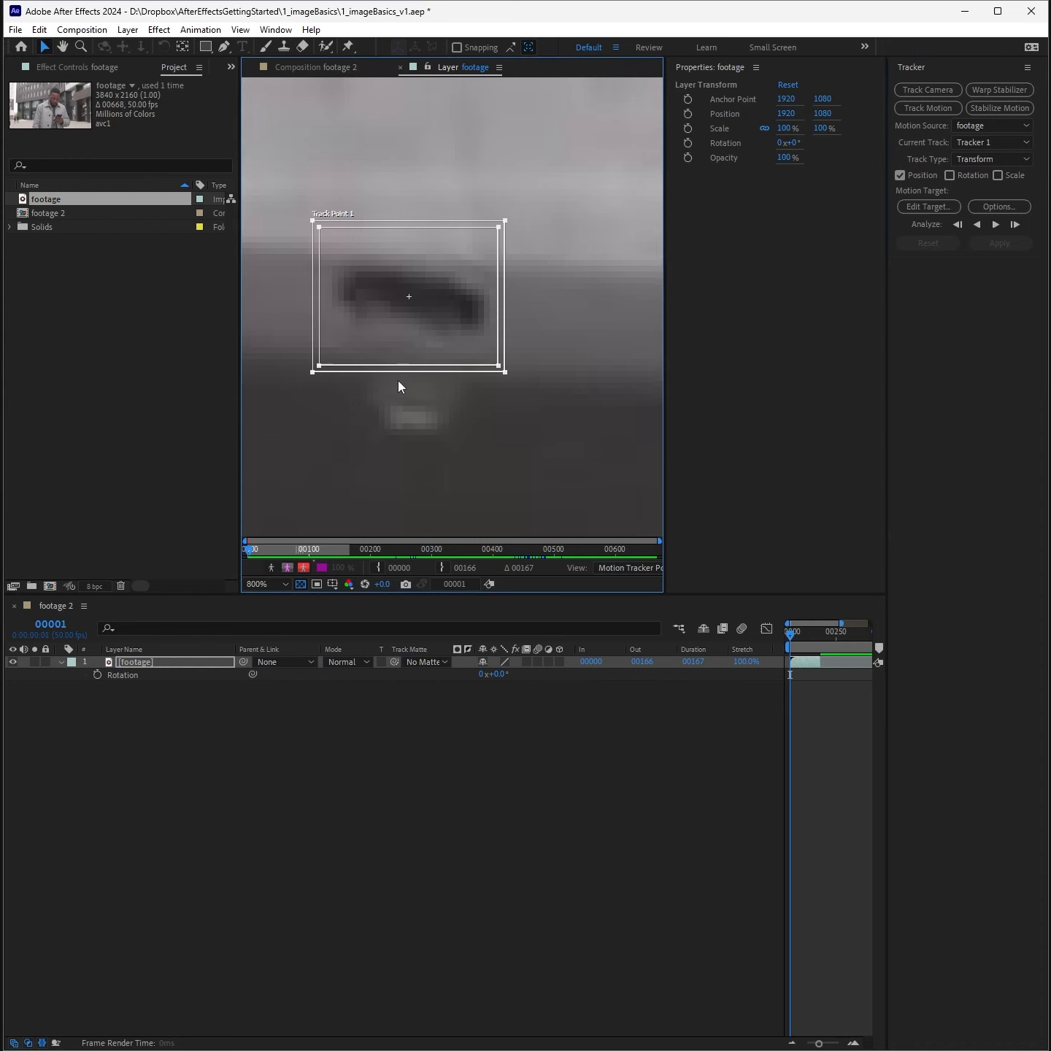
key(Page_Down)
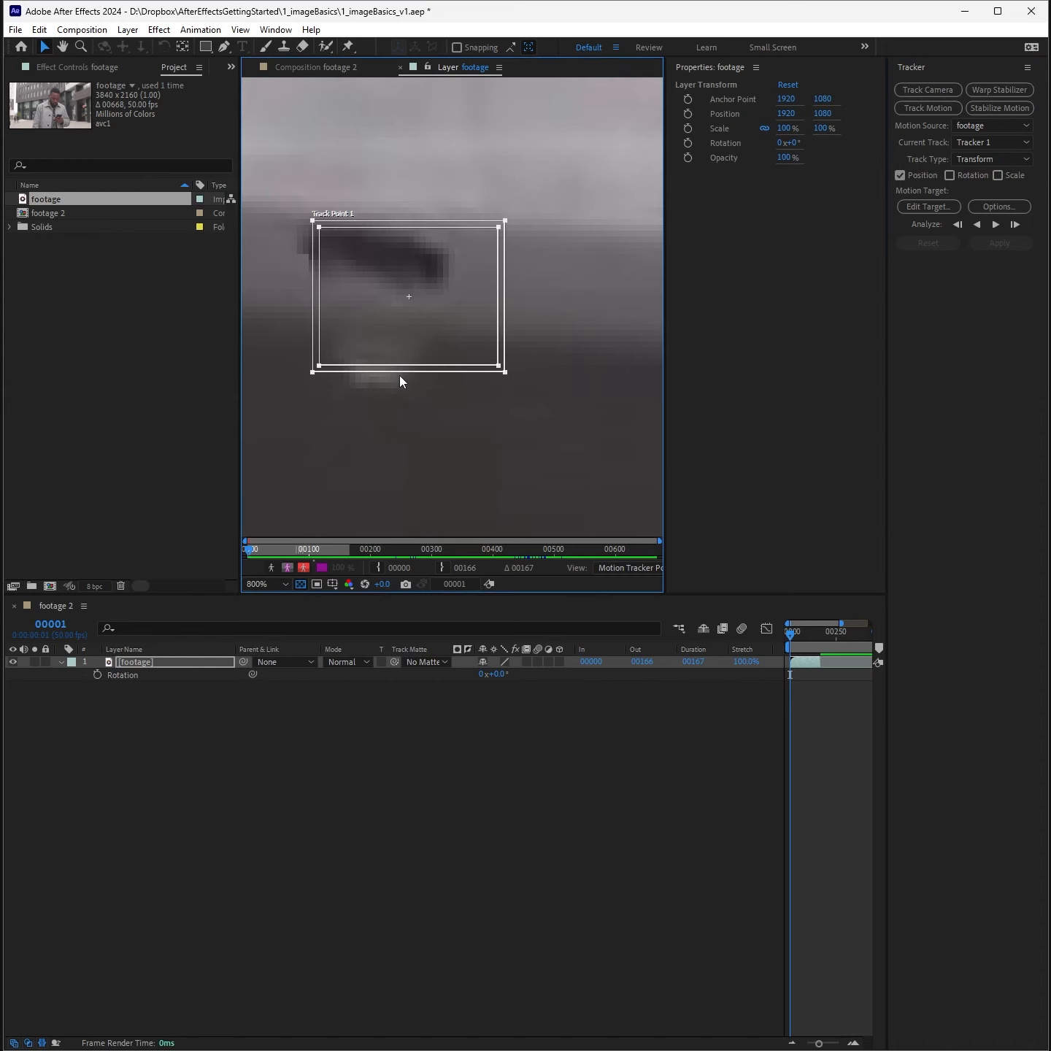
key(Page_Up)
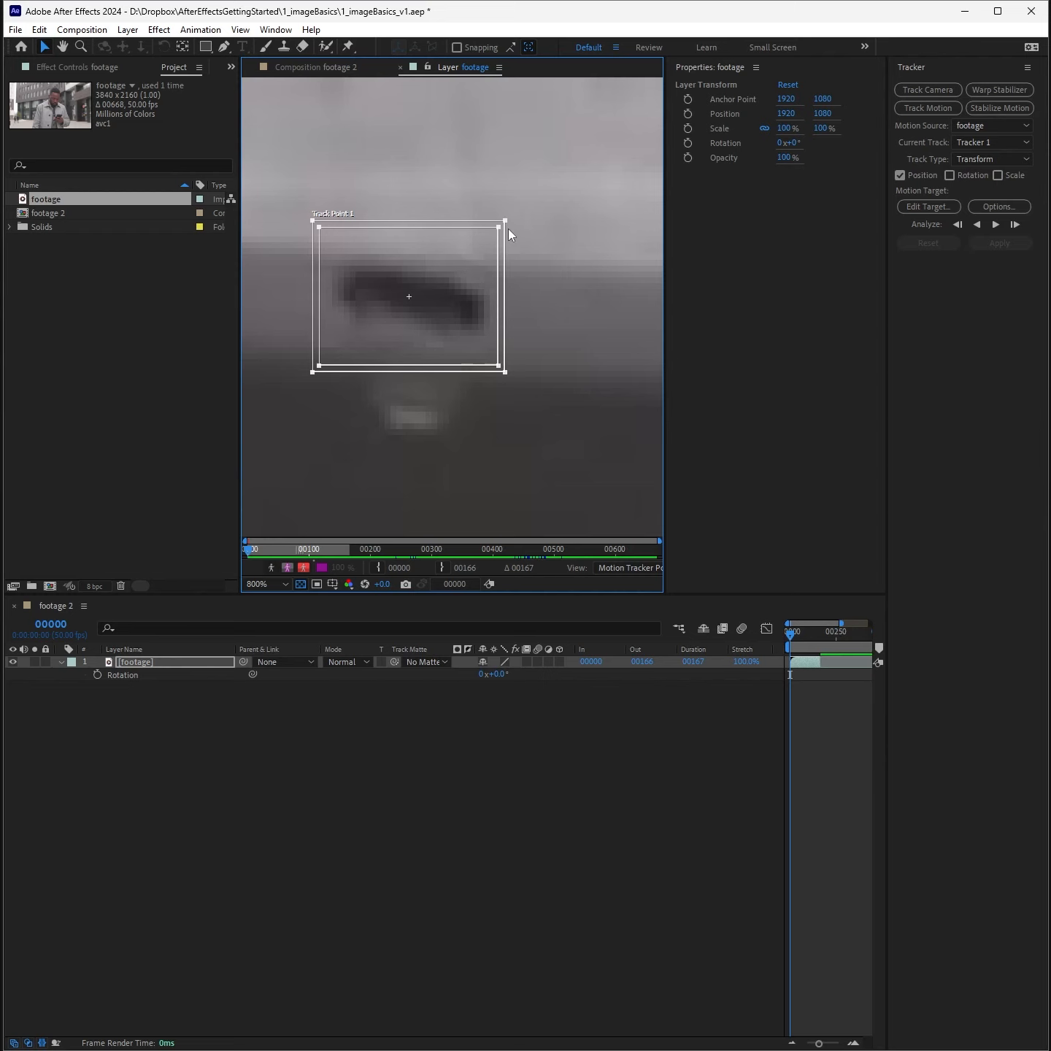
key(Page_Down)
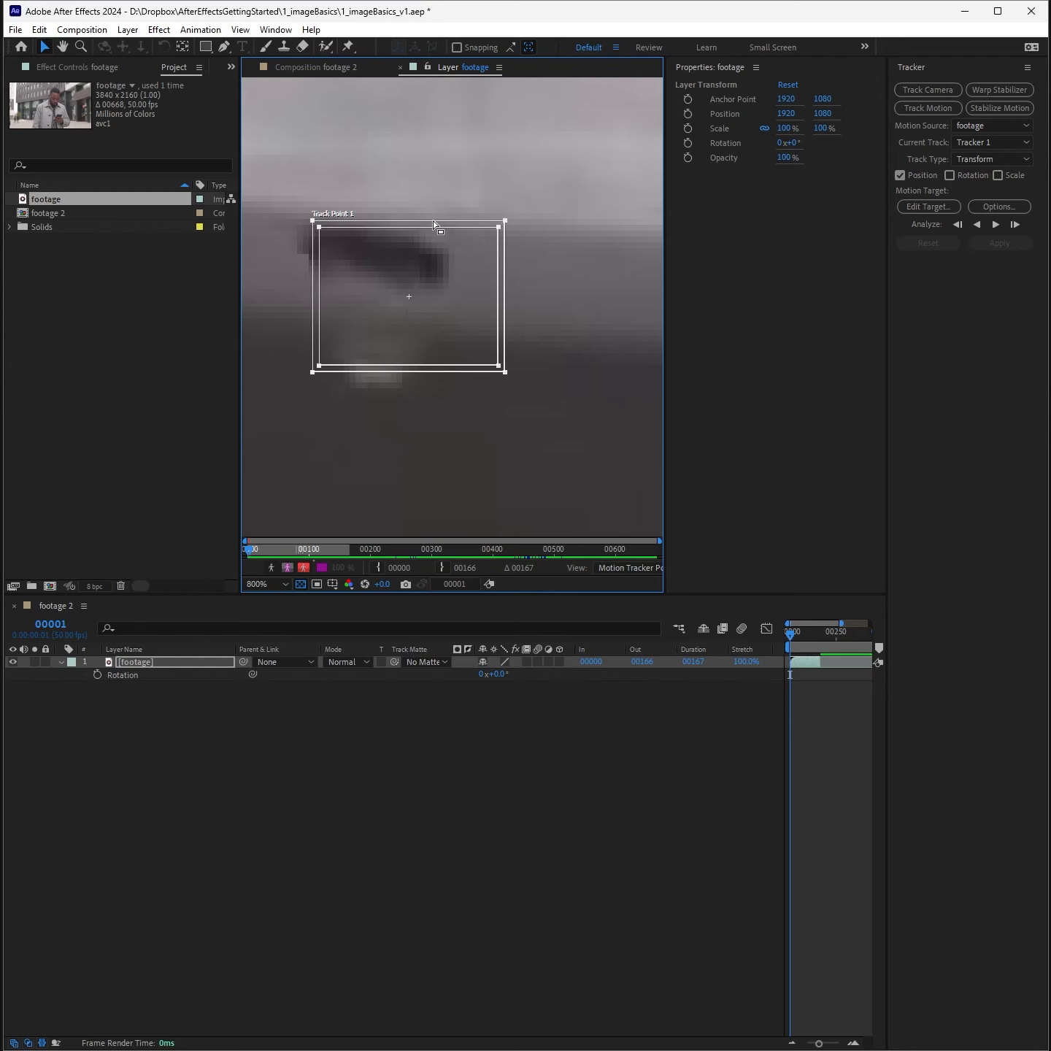
key(Page_Up)
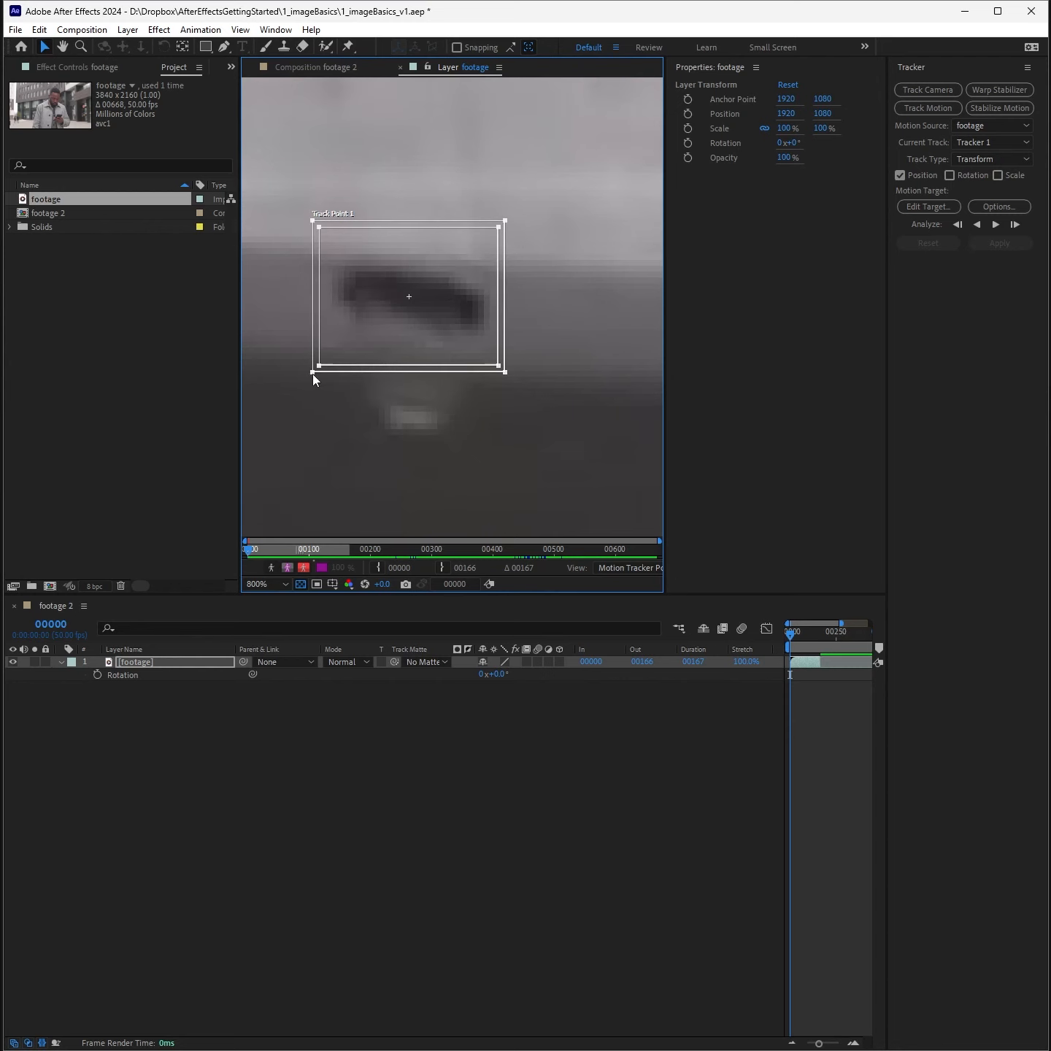
Step: Enlarge Track Point 1's search region well beyond the dark spot and analyze the motion forward through the clip
drag(313, 372, 286, 457)
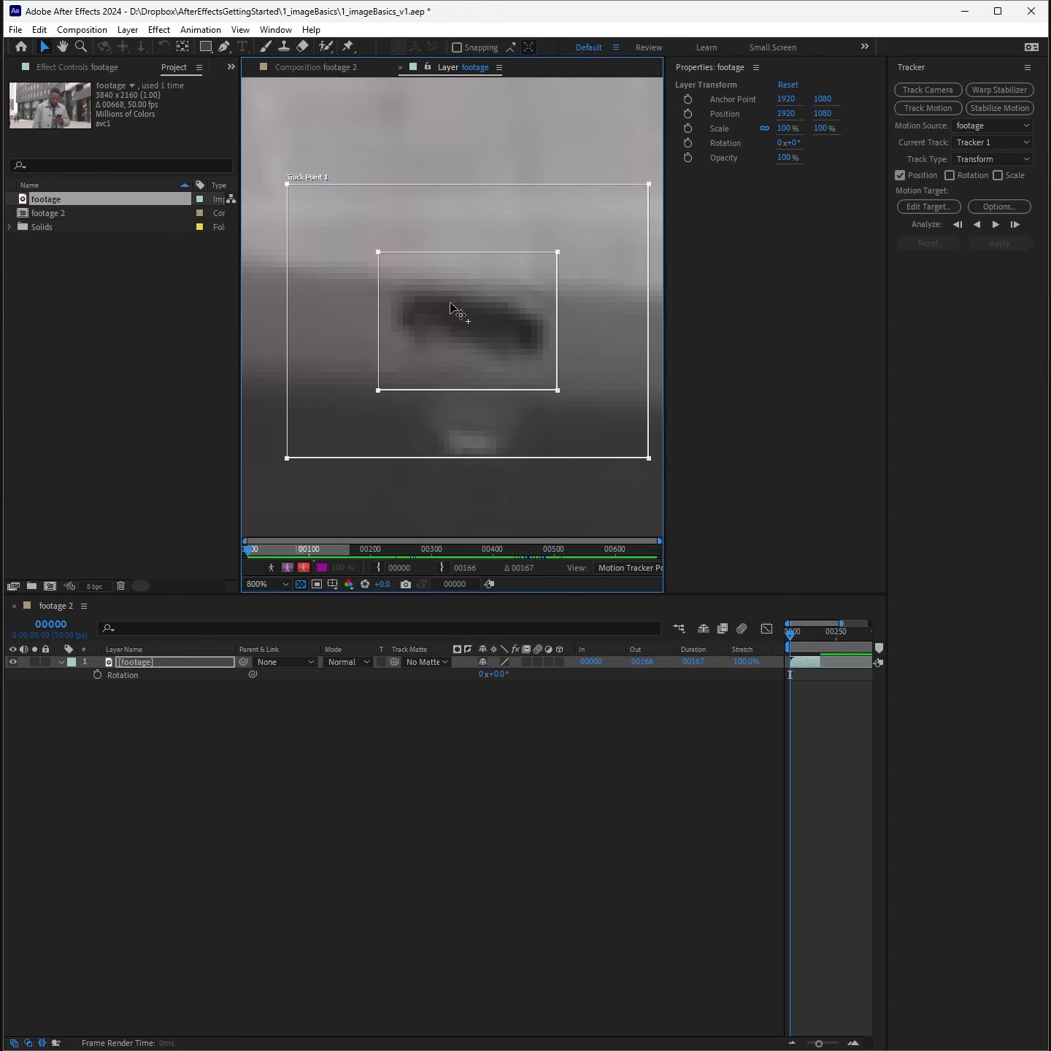
mouse_move(450, 306)
mouse_down()
mouse_move(475, 313)
mouse_move(459, 313)
mouse_up()
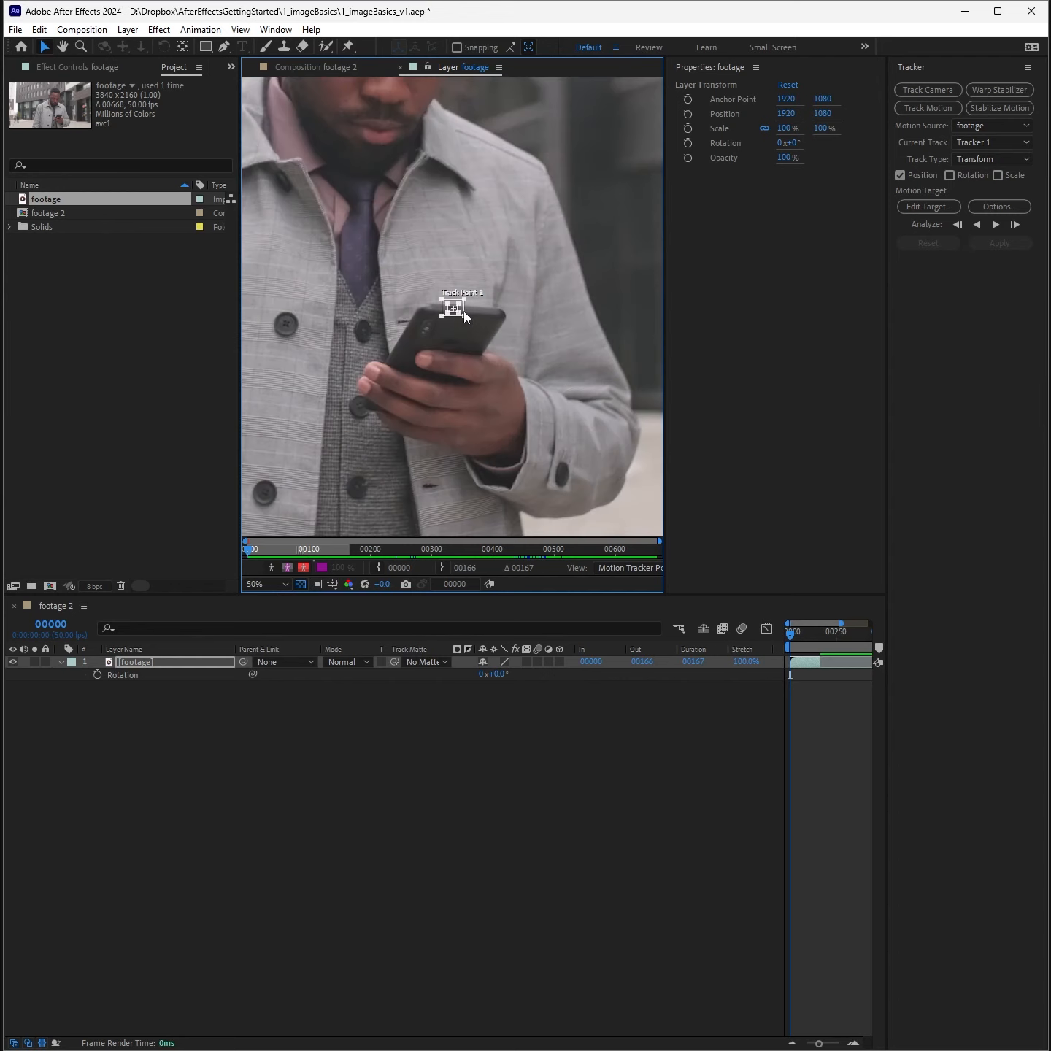
scroll(463, 312, down, 2)
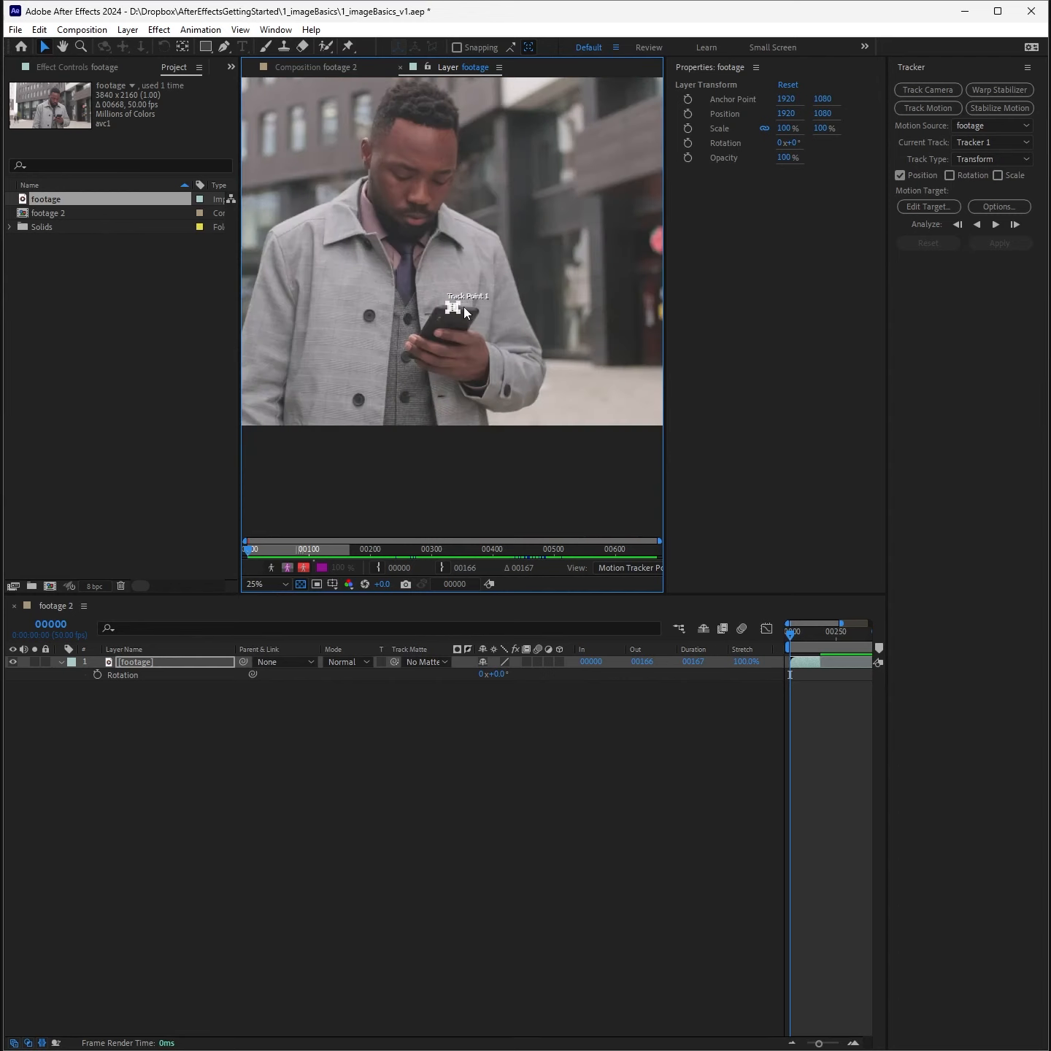
click(996, 225)
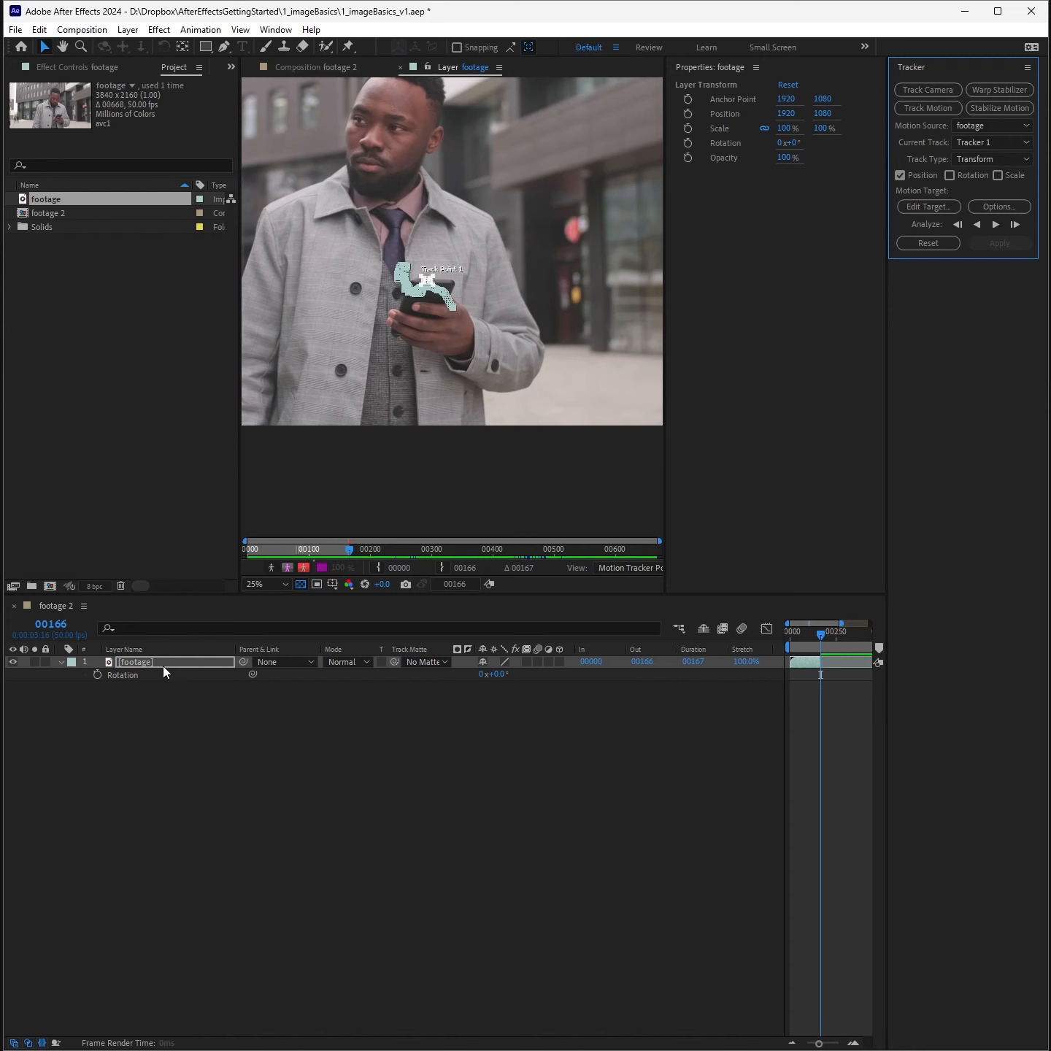
Step: Close the Tracker panel, return to the footage 2 composition view and select the footage layer
right_click(915, 66)
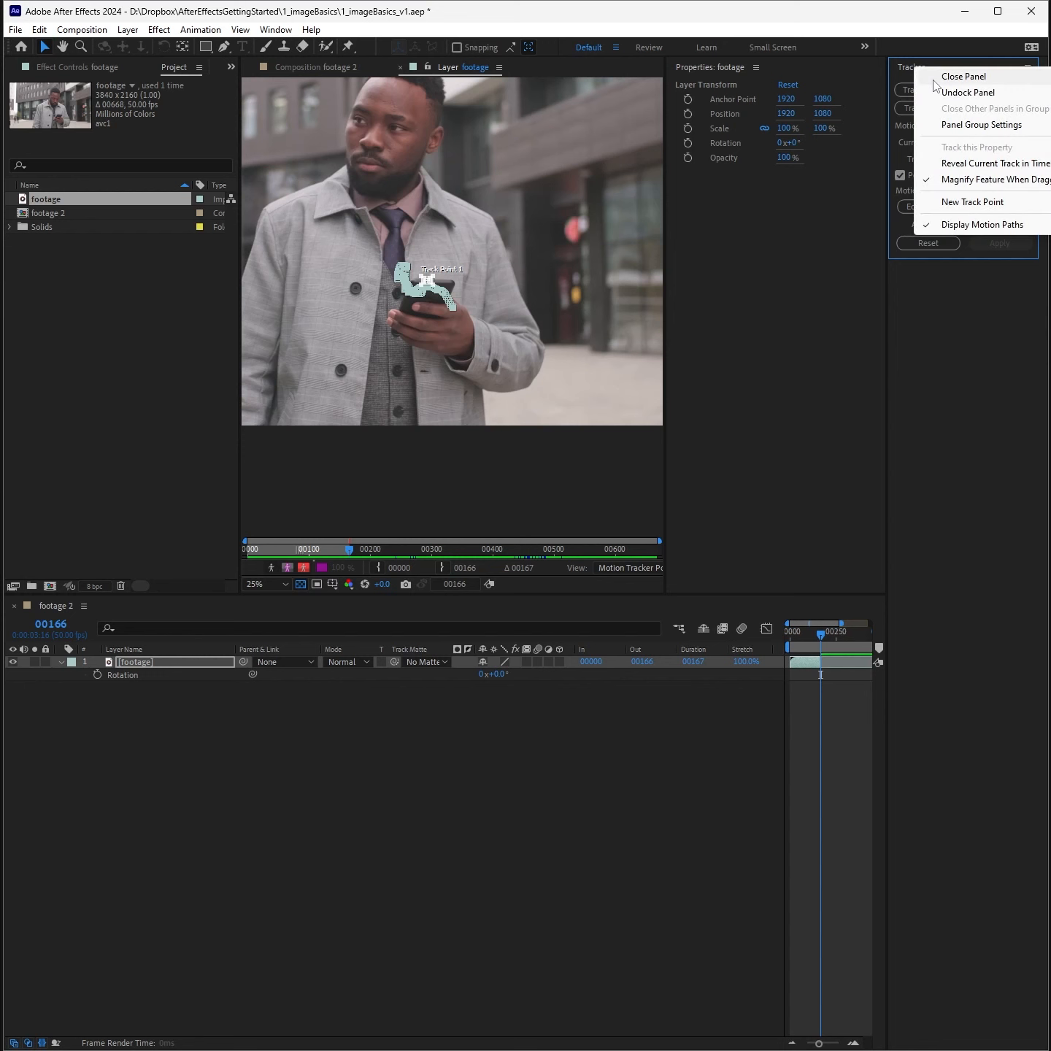
click(936, 77)
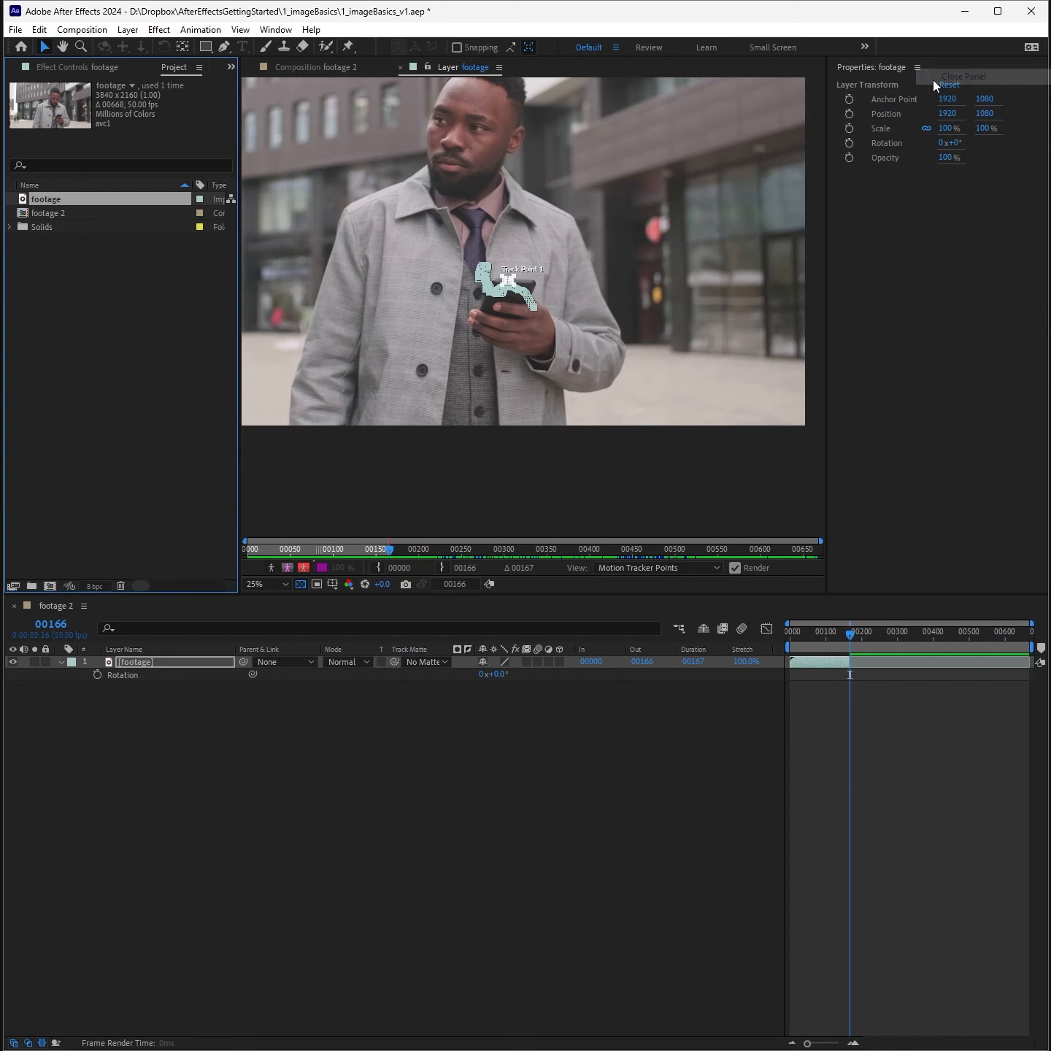
click(332, 66)
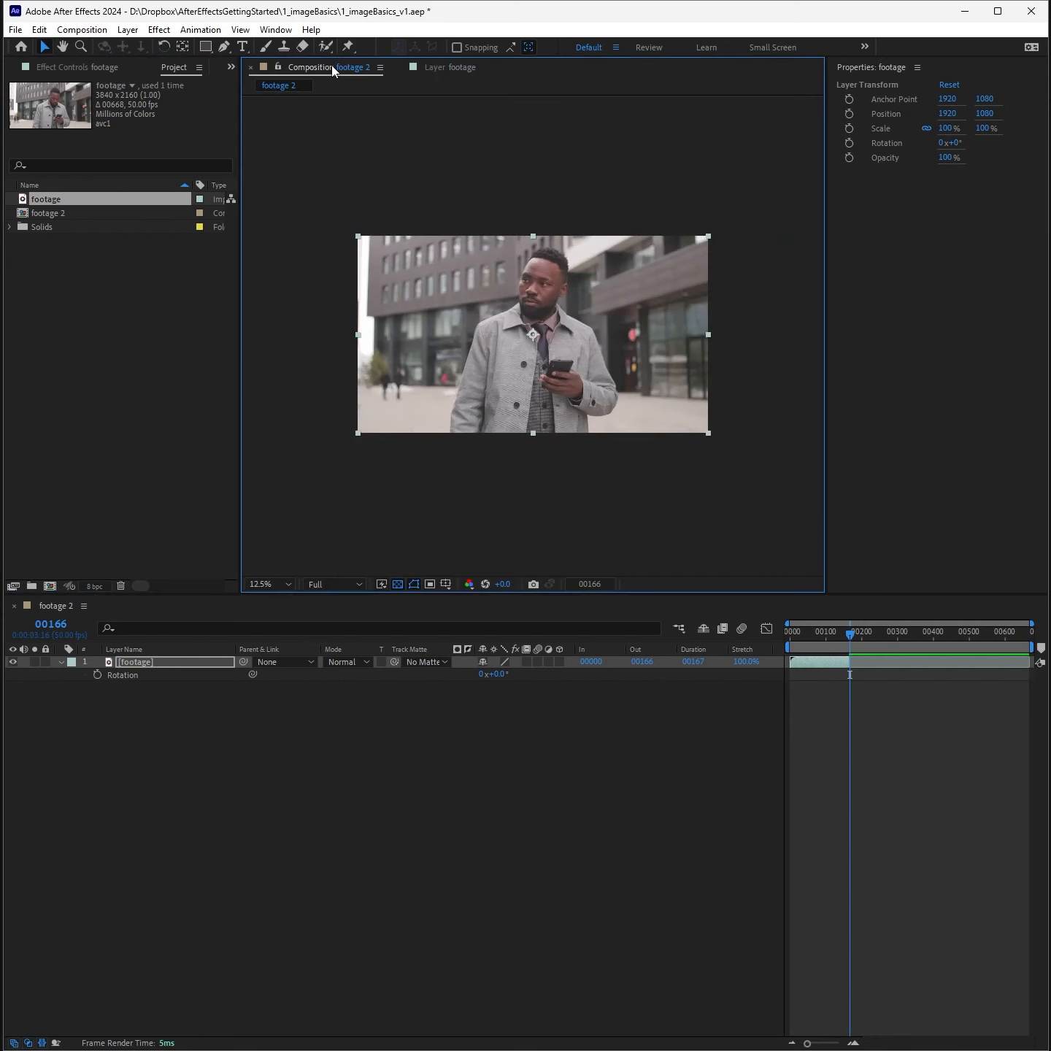
click(216, 662)
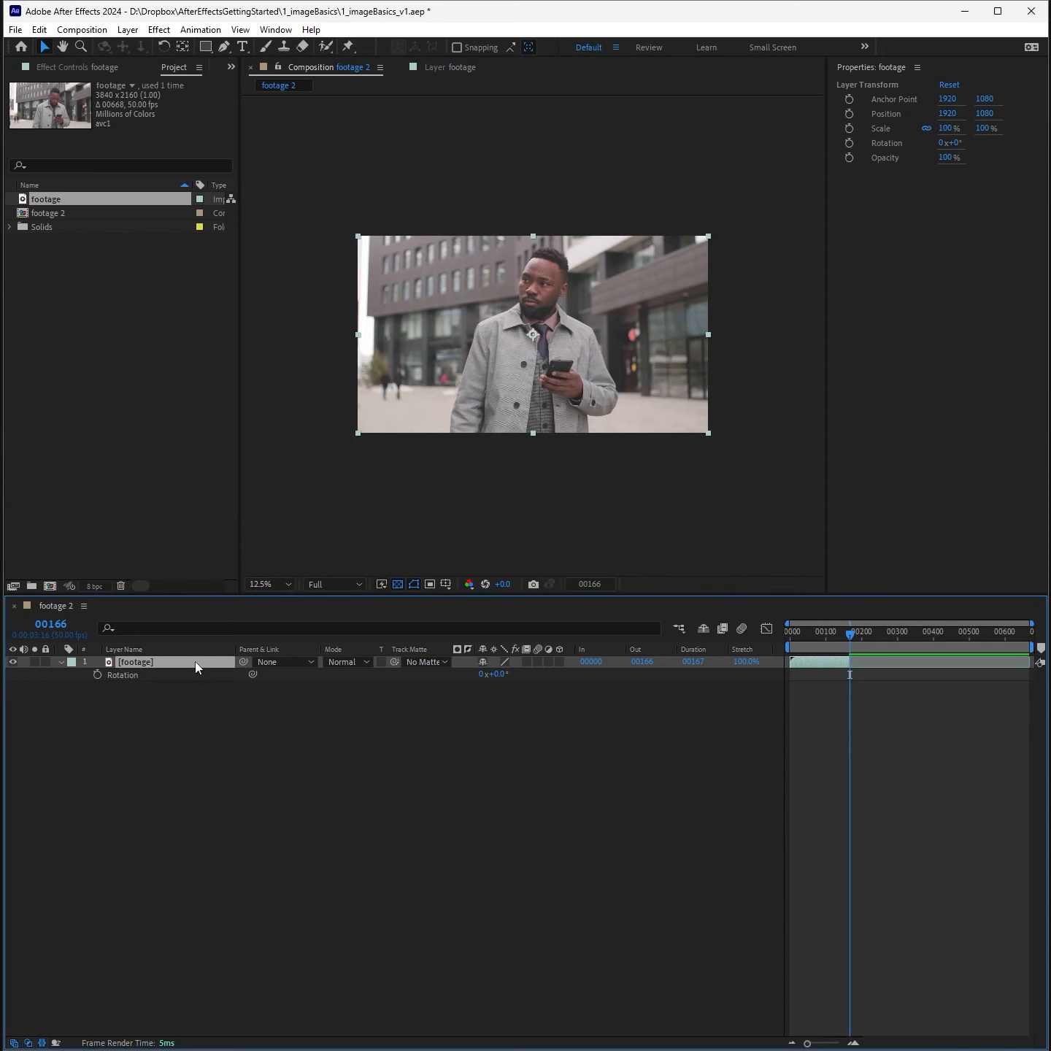
Step: Reveal the footage layer's tracker keyframes from frame 0 and remove the keyframing from Track Point 1's Confidence property
key(u)
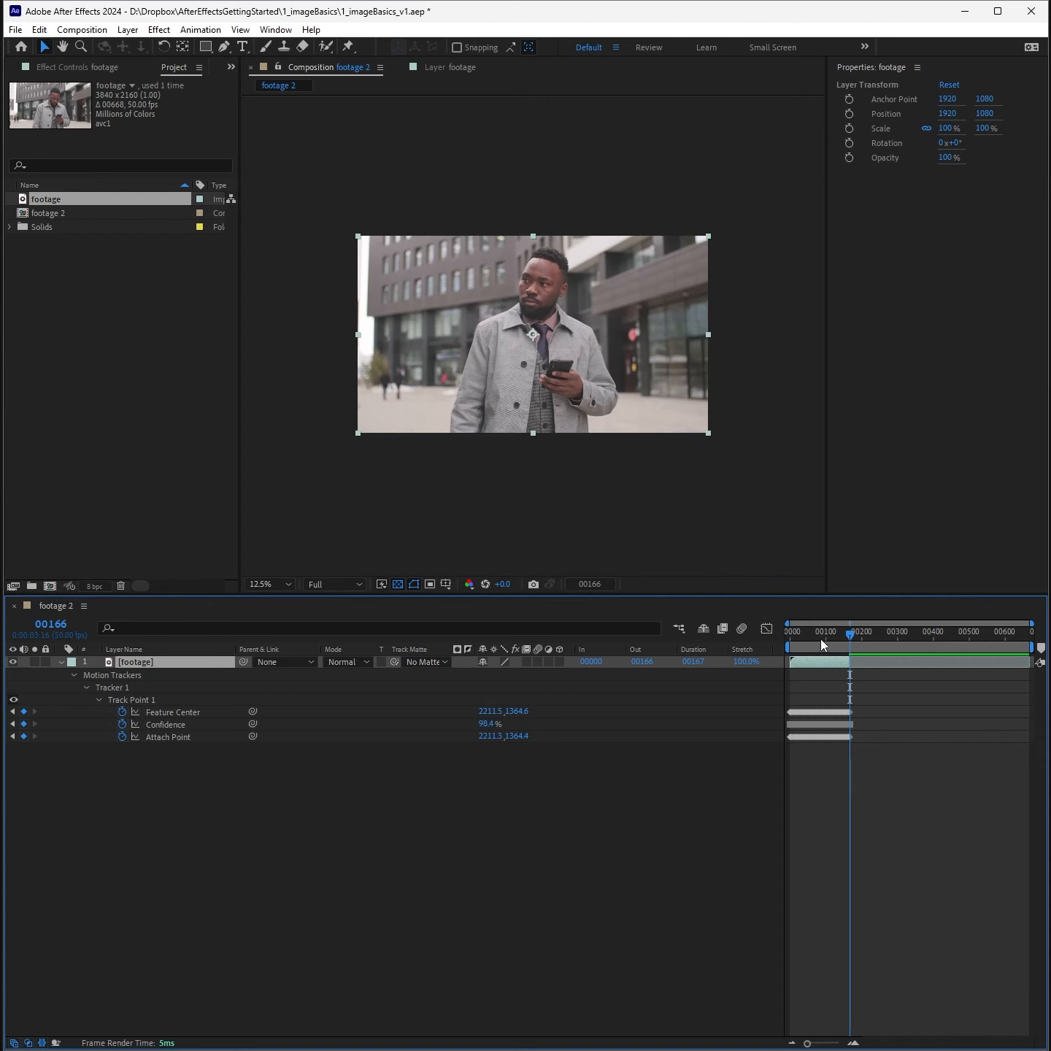
key(Home)
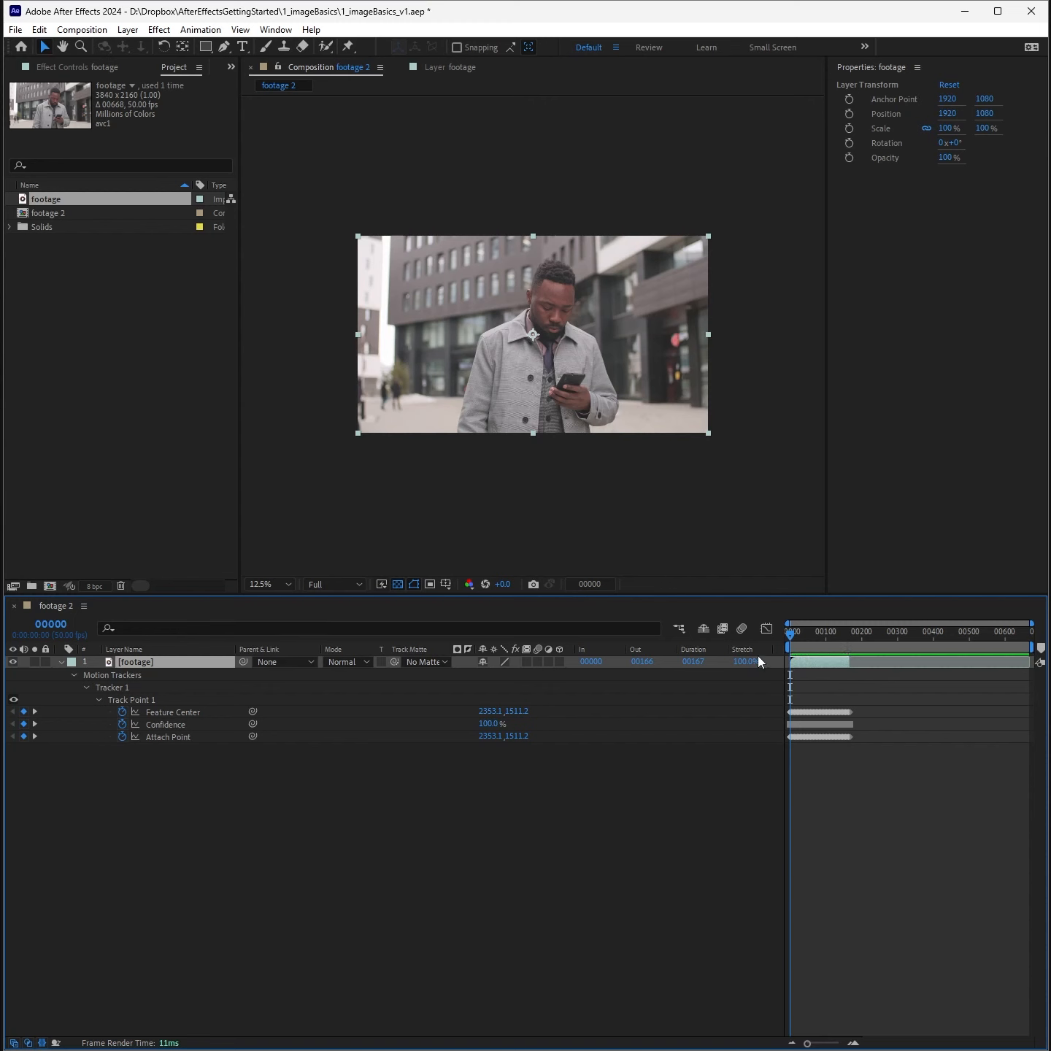
mouse_move(794, 640)
mouse_down()
mouse_move(828, 638)
mouse_move(794, 633)
mouse_up()
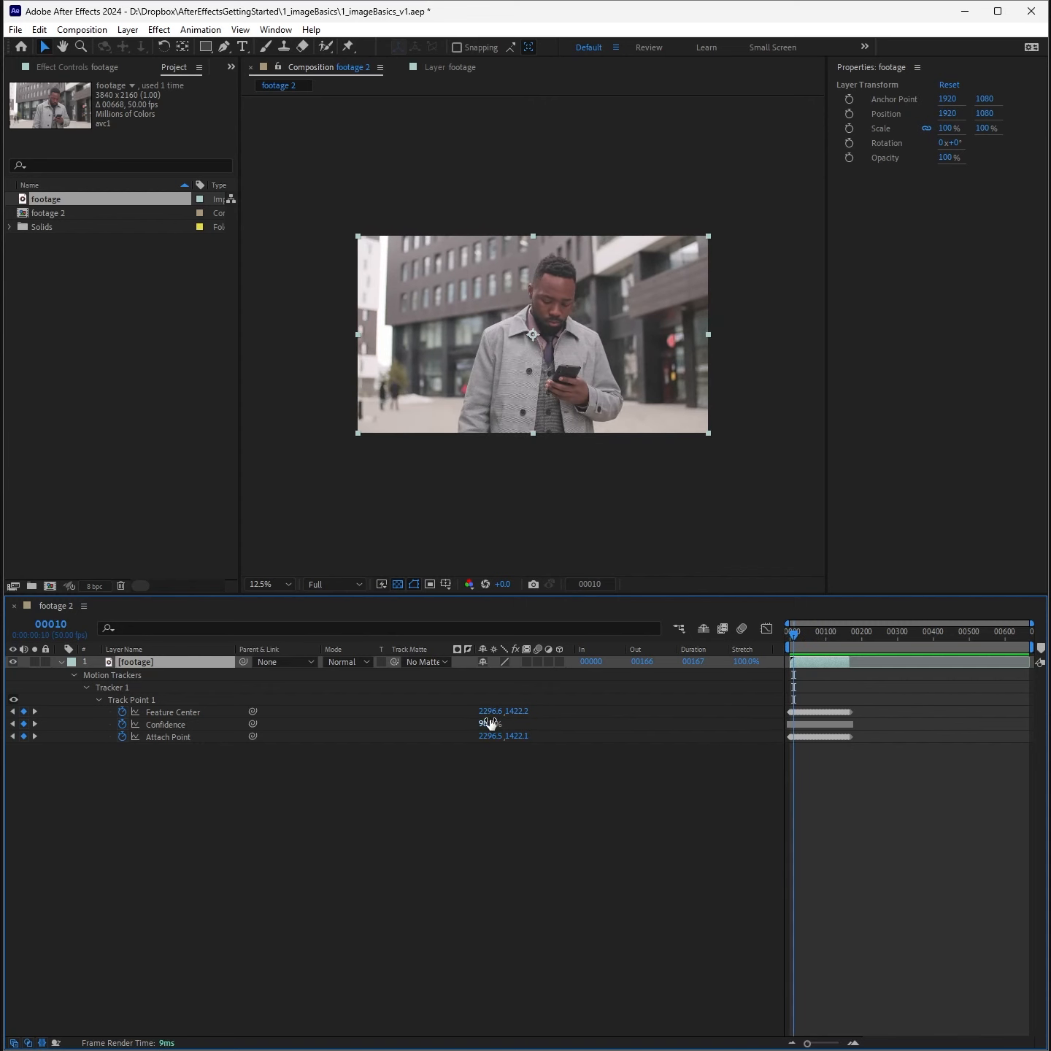
click(123, 724)
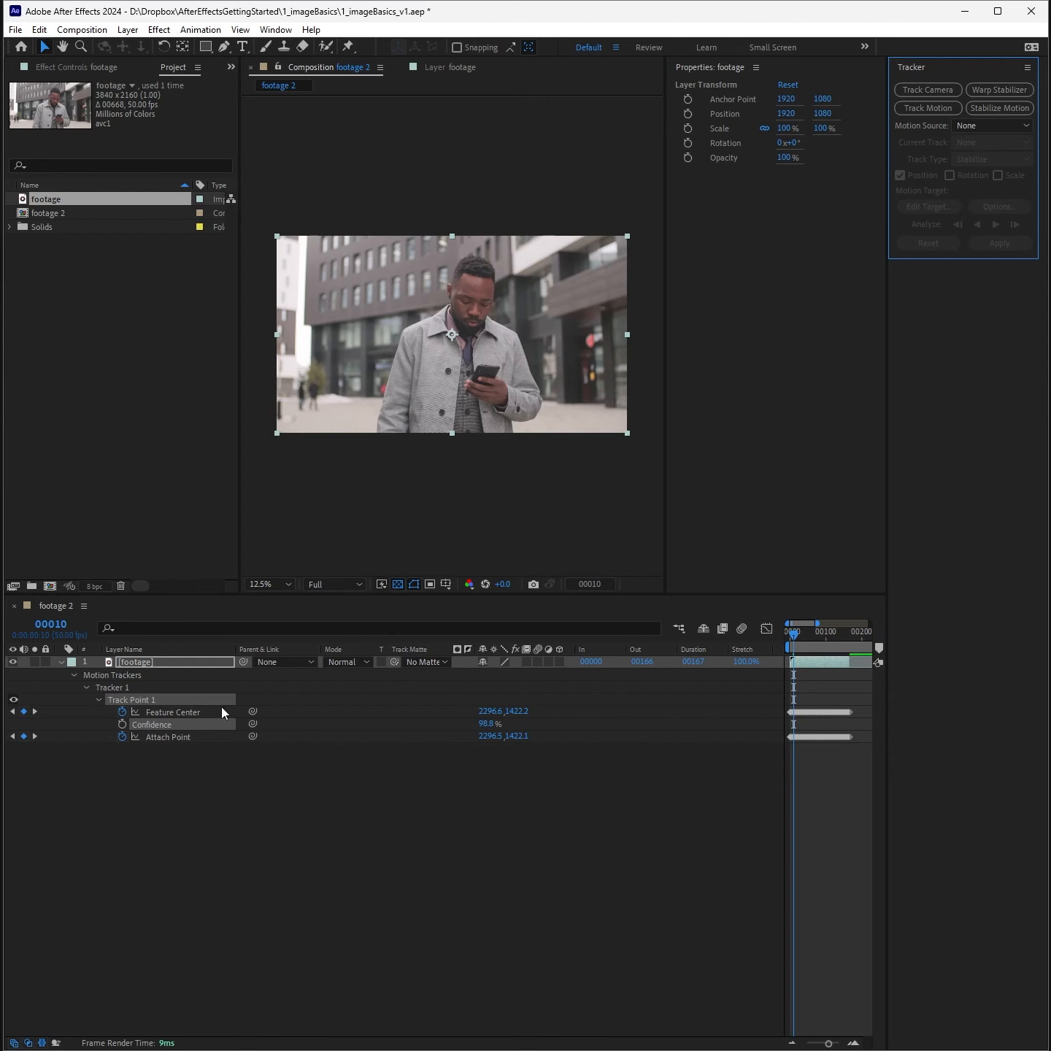
Step: Return to frame 0 and copy all of Track Point 1's Feature Center keyframes
drag(794, 634, 775, 632)
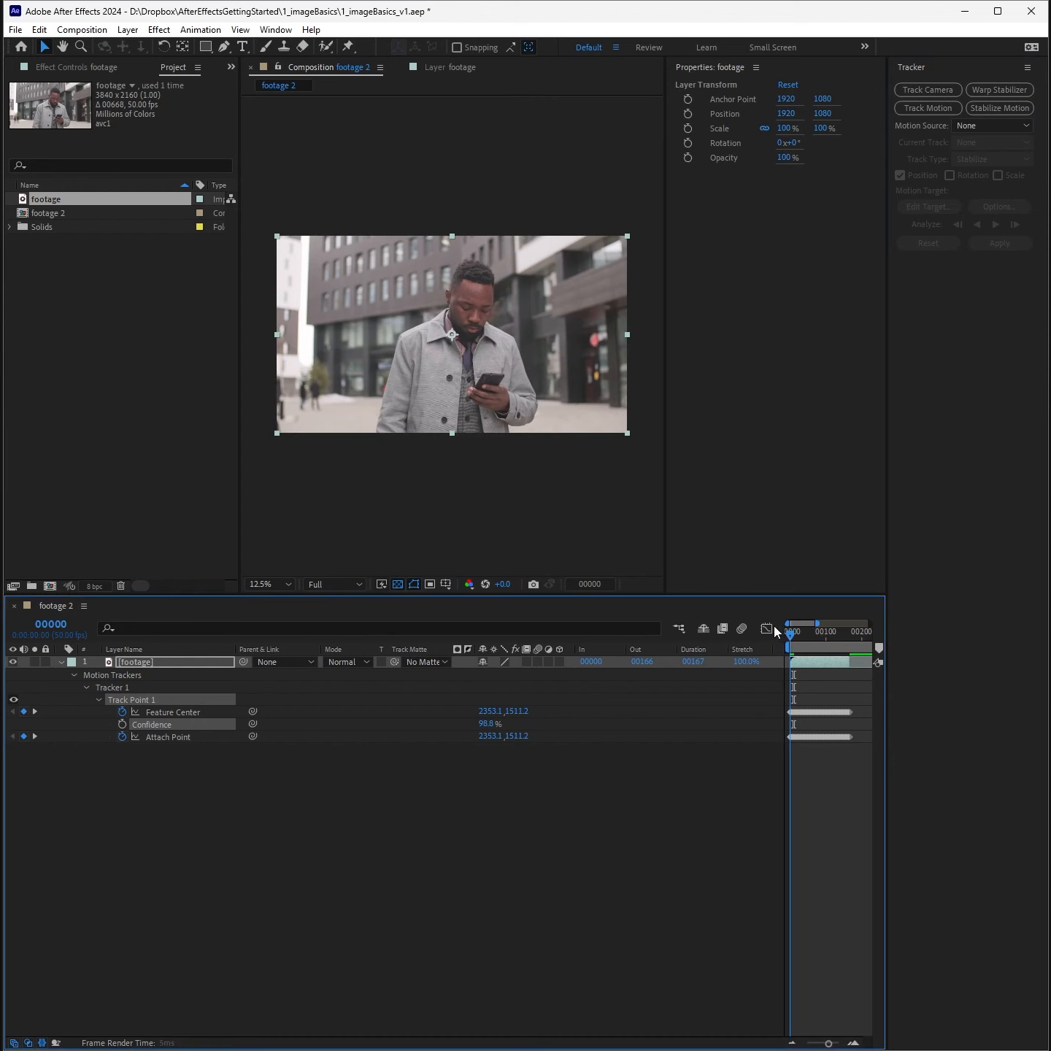
click(644, 699)
click(194, 714)
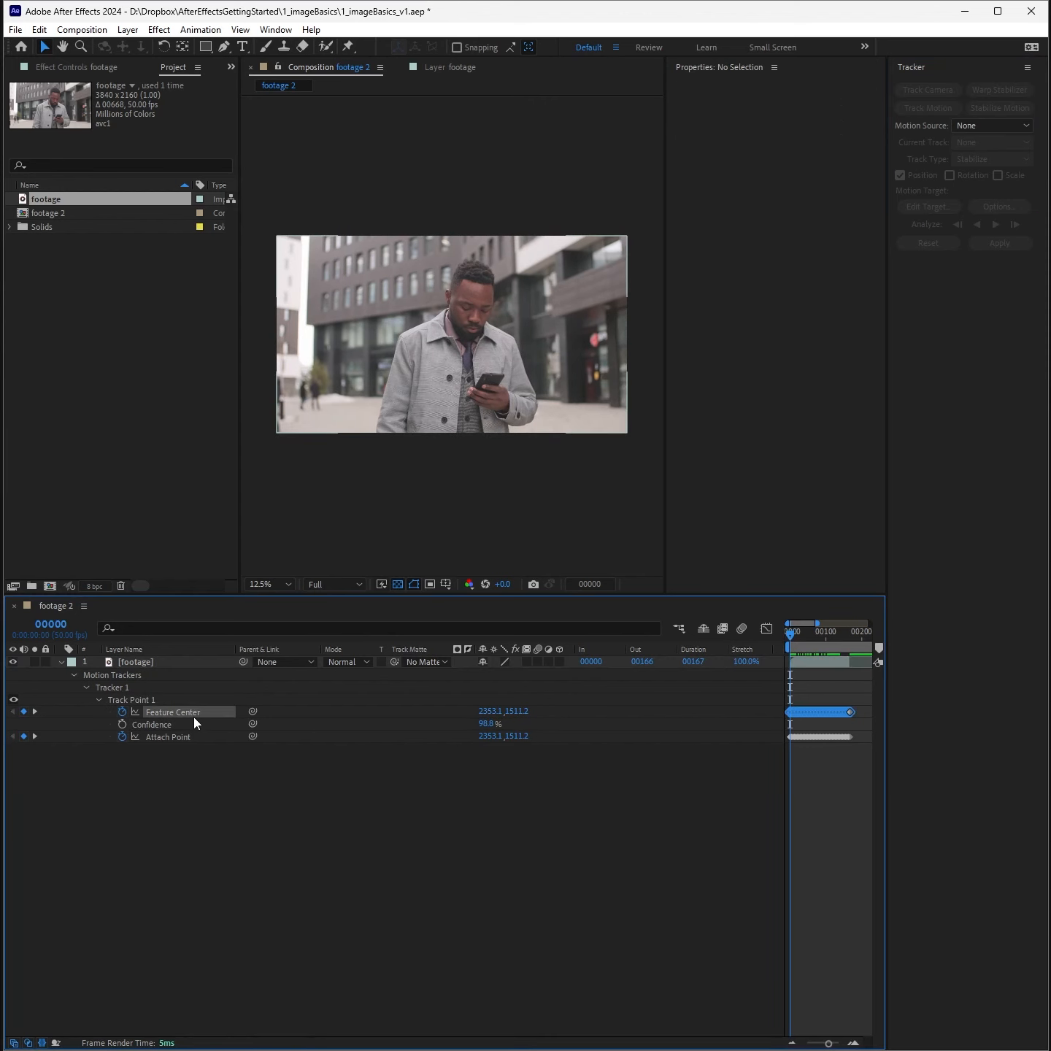
drag(184, 707, 181, 613)
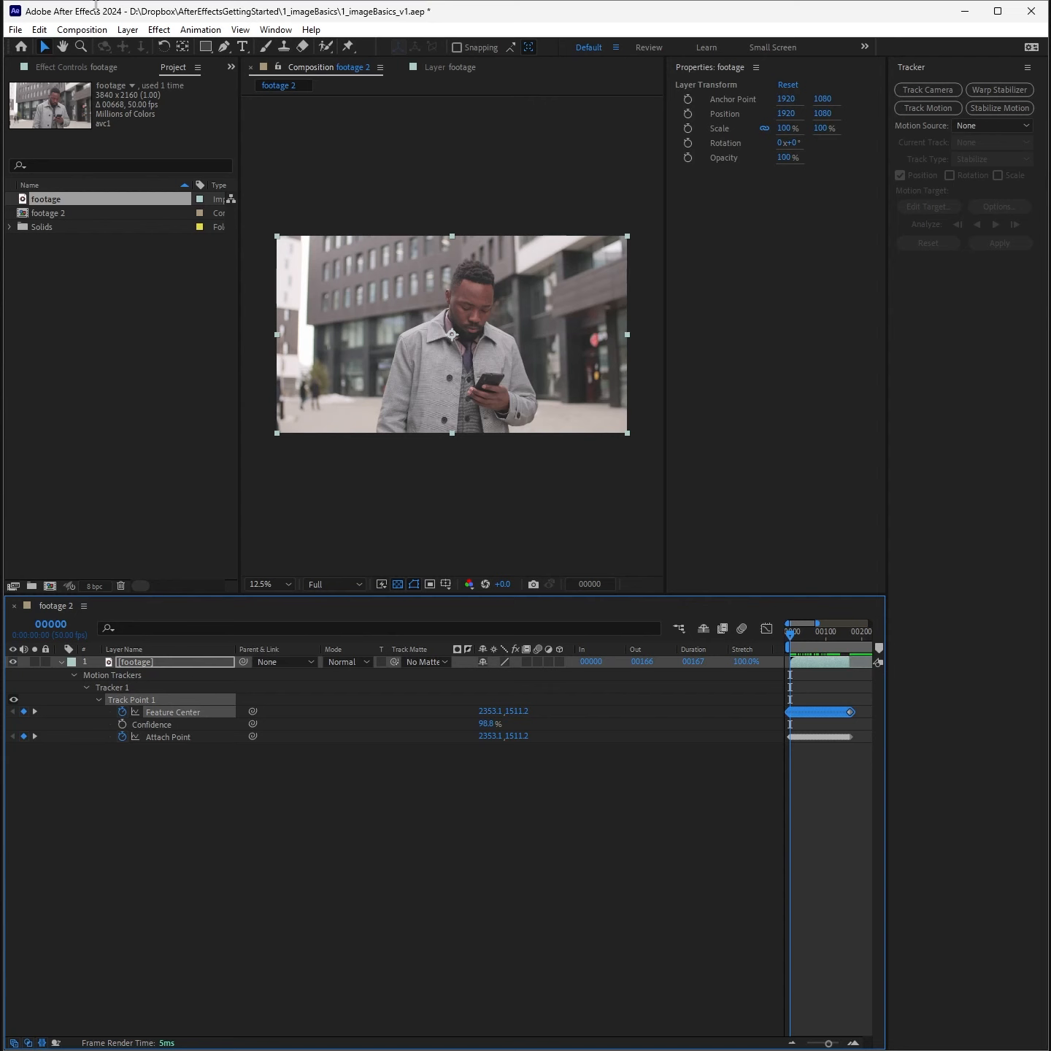
Step: Create a null object, expand its Transform properties and select Position
click(129, 32)
mouse_move(148, 46)
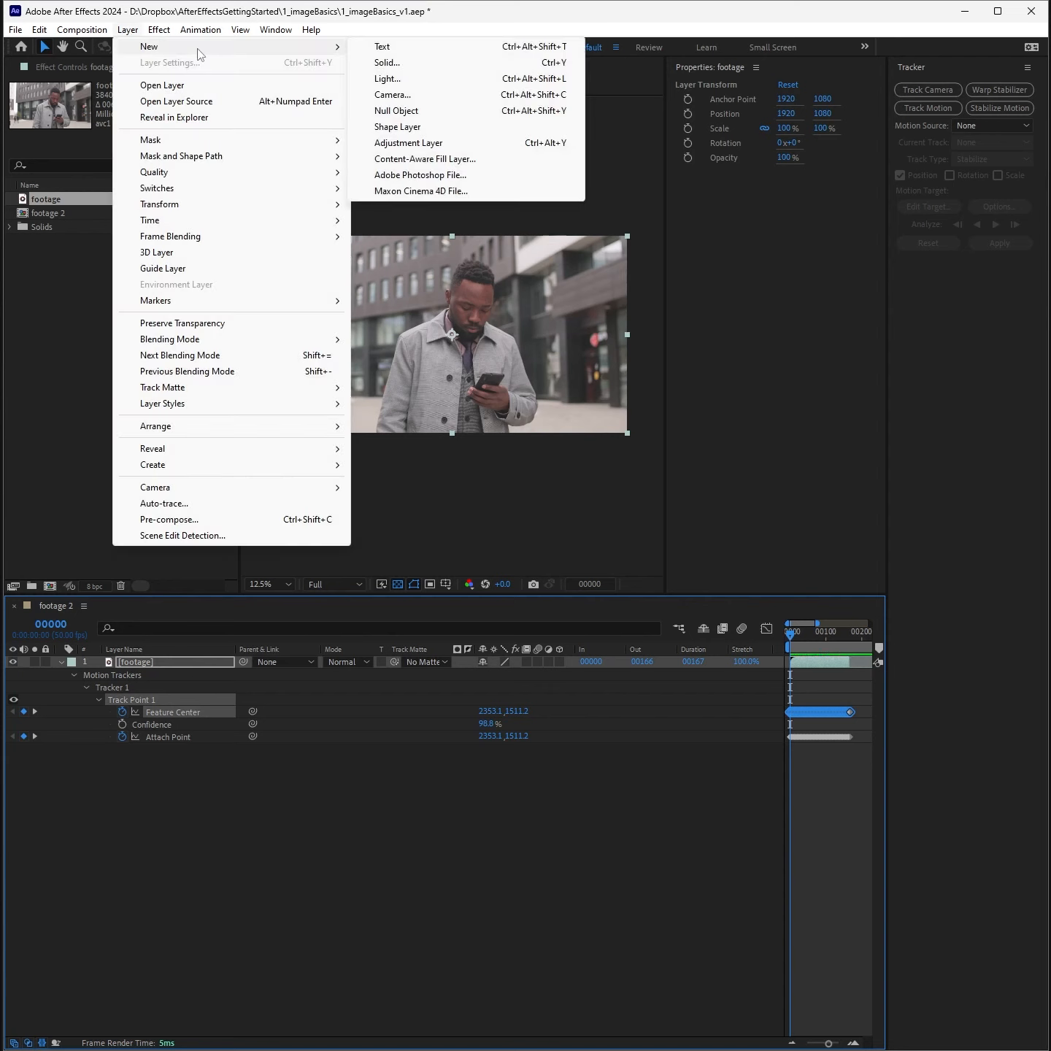
click(399, 110)
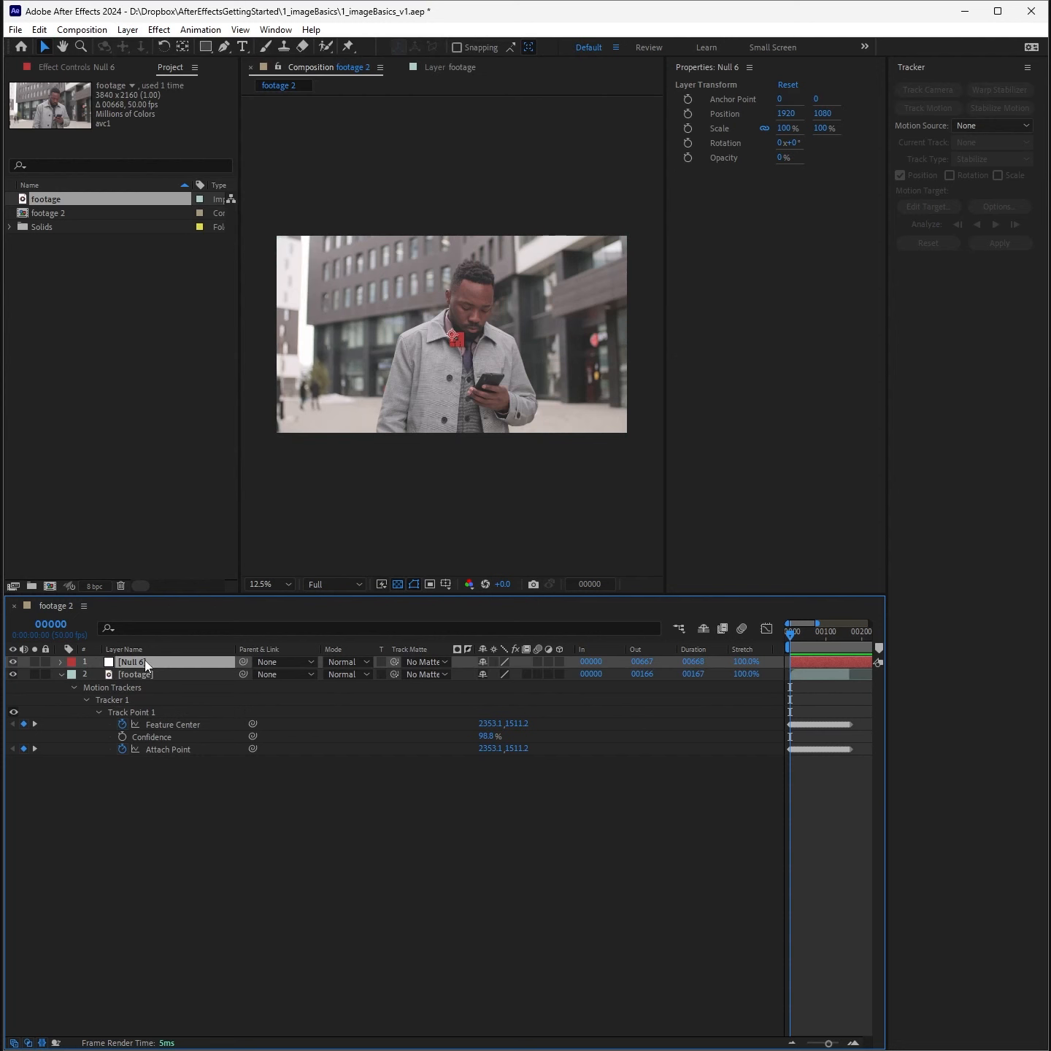
click(62, 662)
click(74, 675)
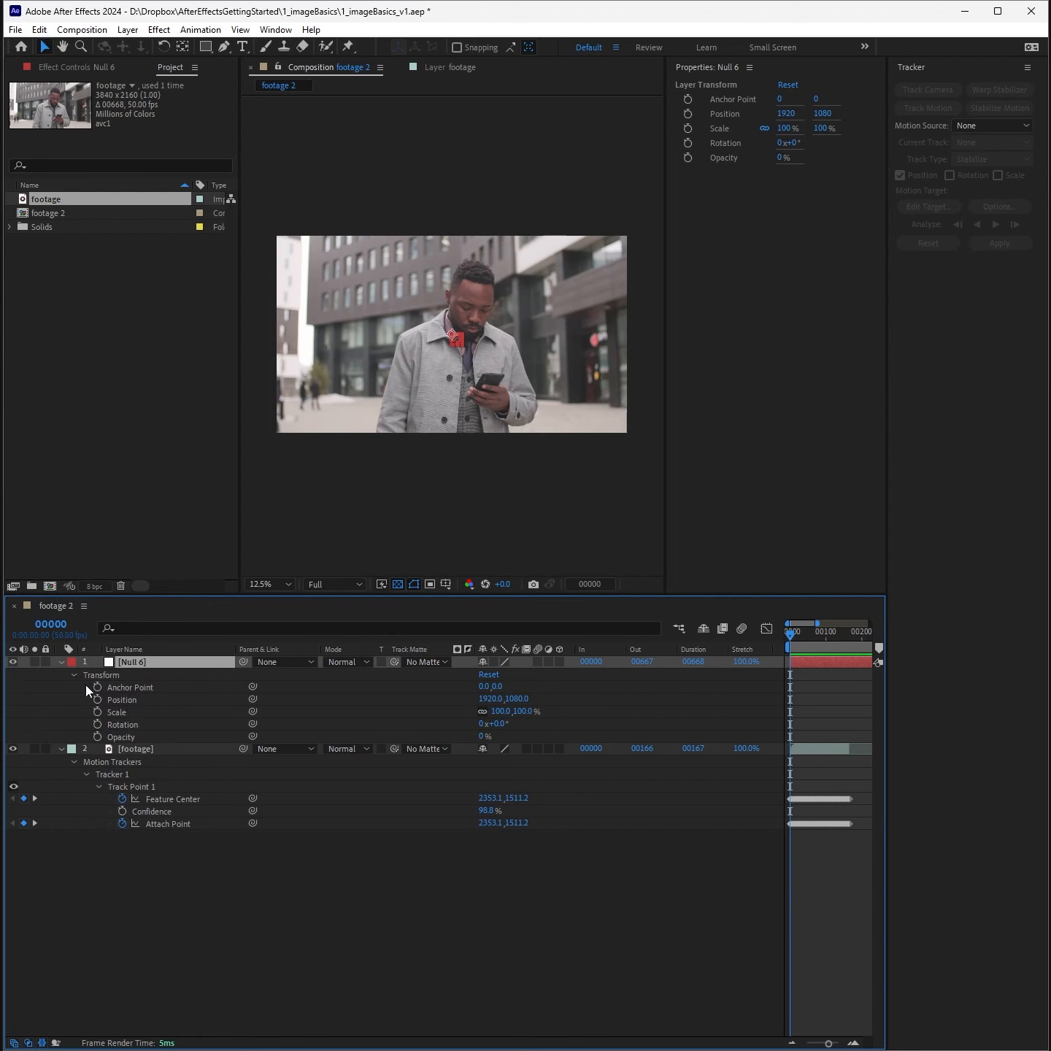
click(122, 700)
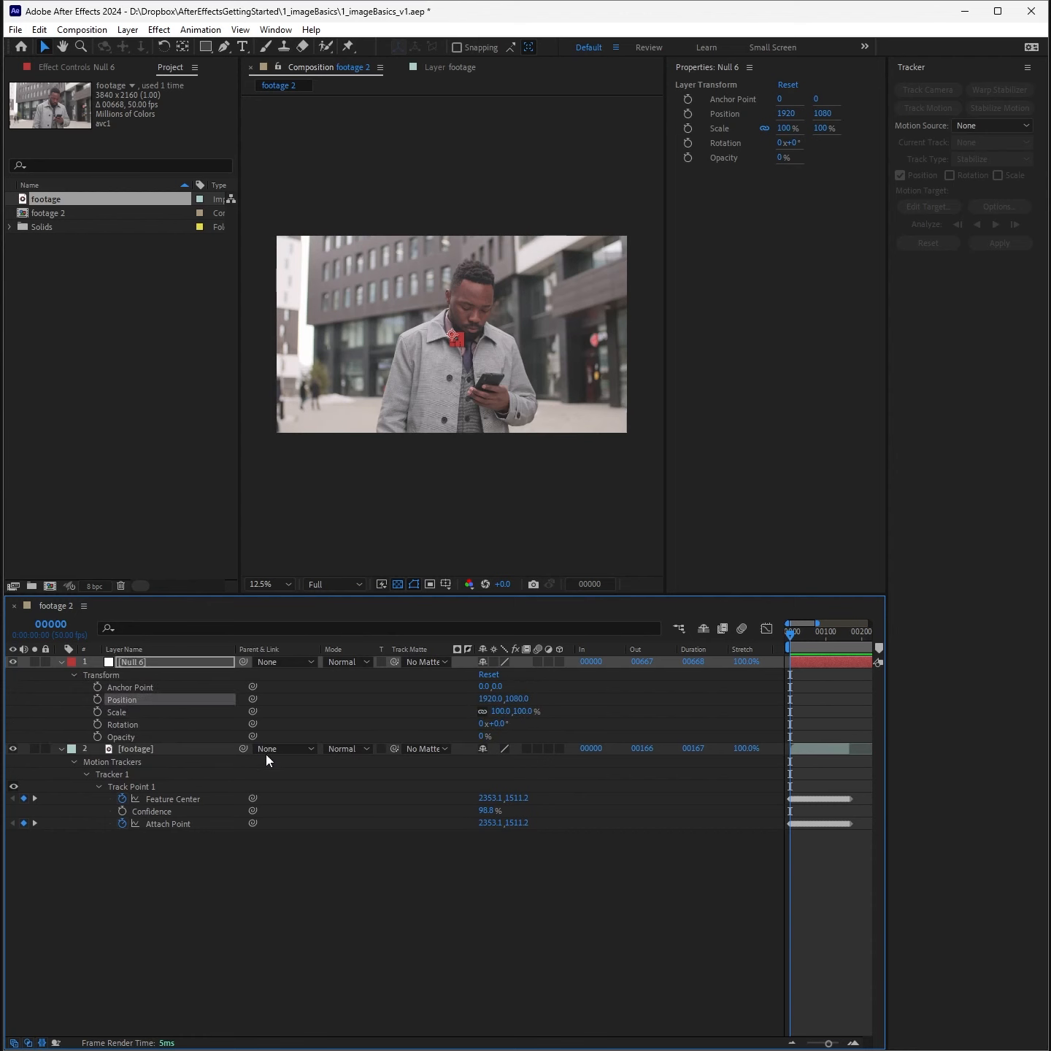
Step: Try pasting the copied tracking keyframes onto the null's Position at frame 114
click(853, 1042)
drag(834, 1043, 820, 1043)
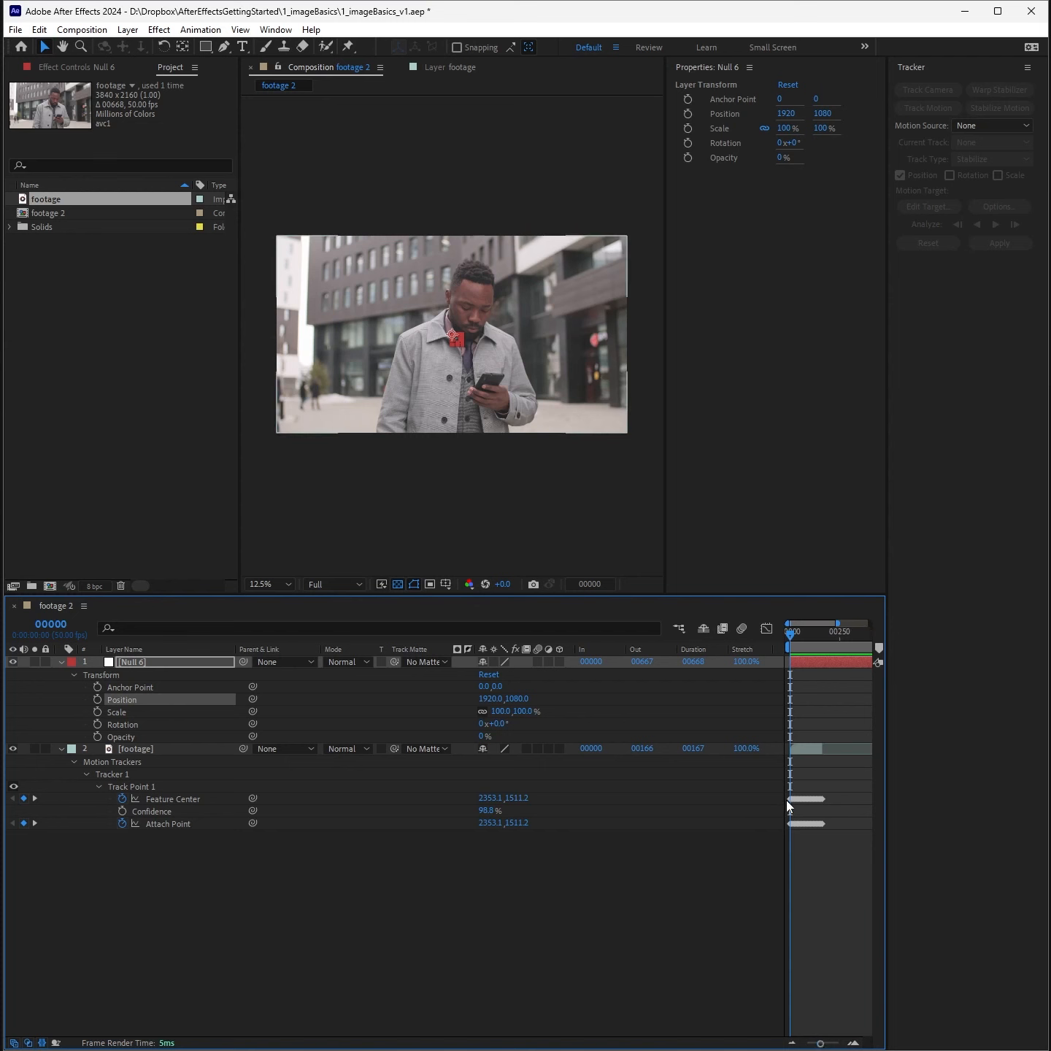
drag(790, 640, 814, 637)
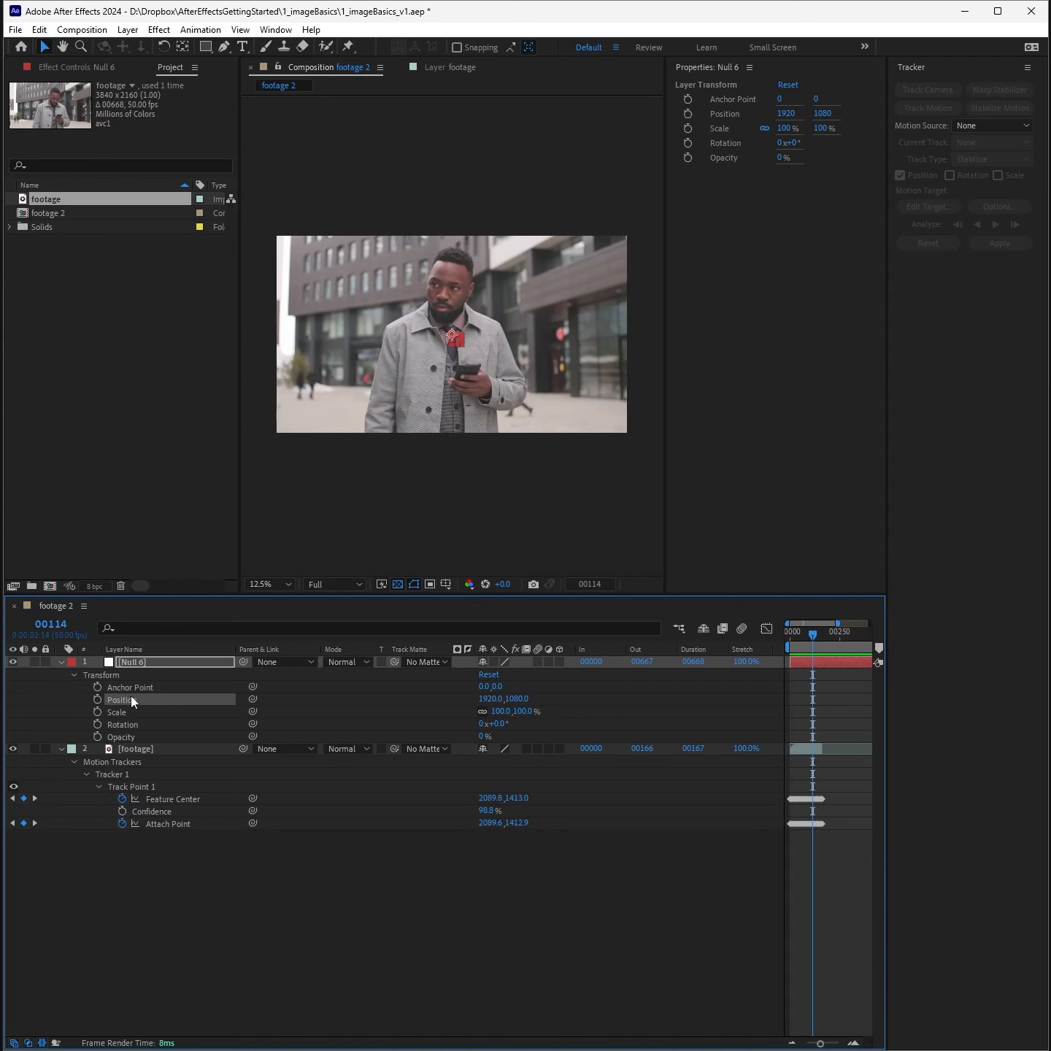
key(ctrl+v)
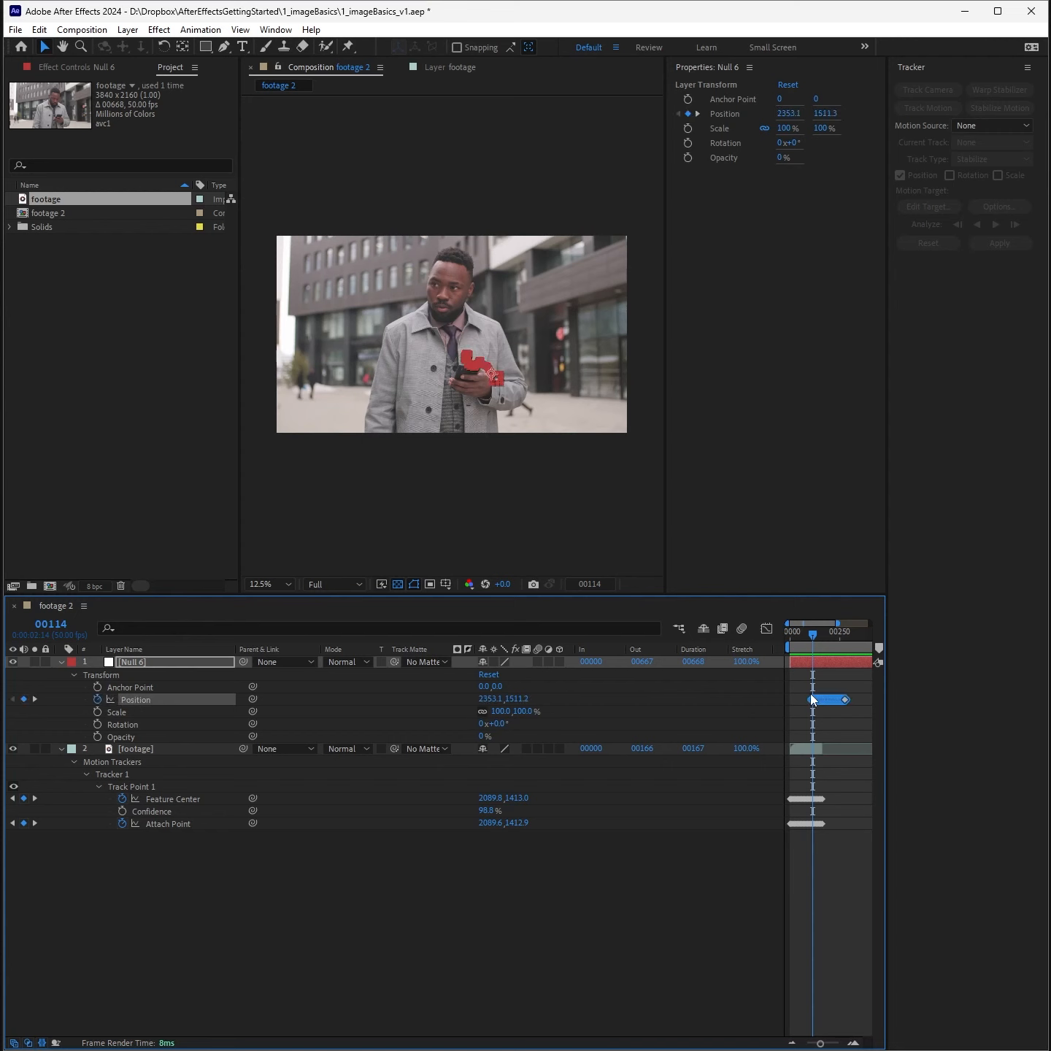
key(ctrl+z)
Step: Paste the tracking keyframes onto the null's Position at frame 0 and scrub through the clip to check the movement
drag(806, 643, 757, 631)
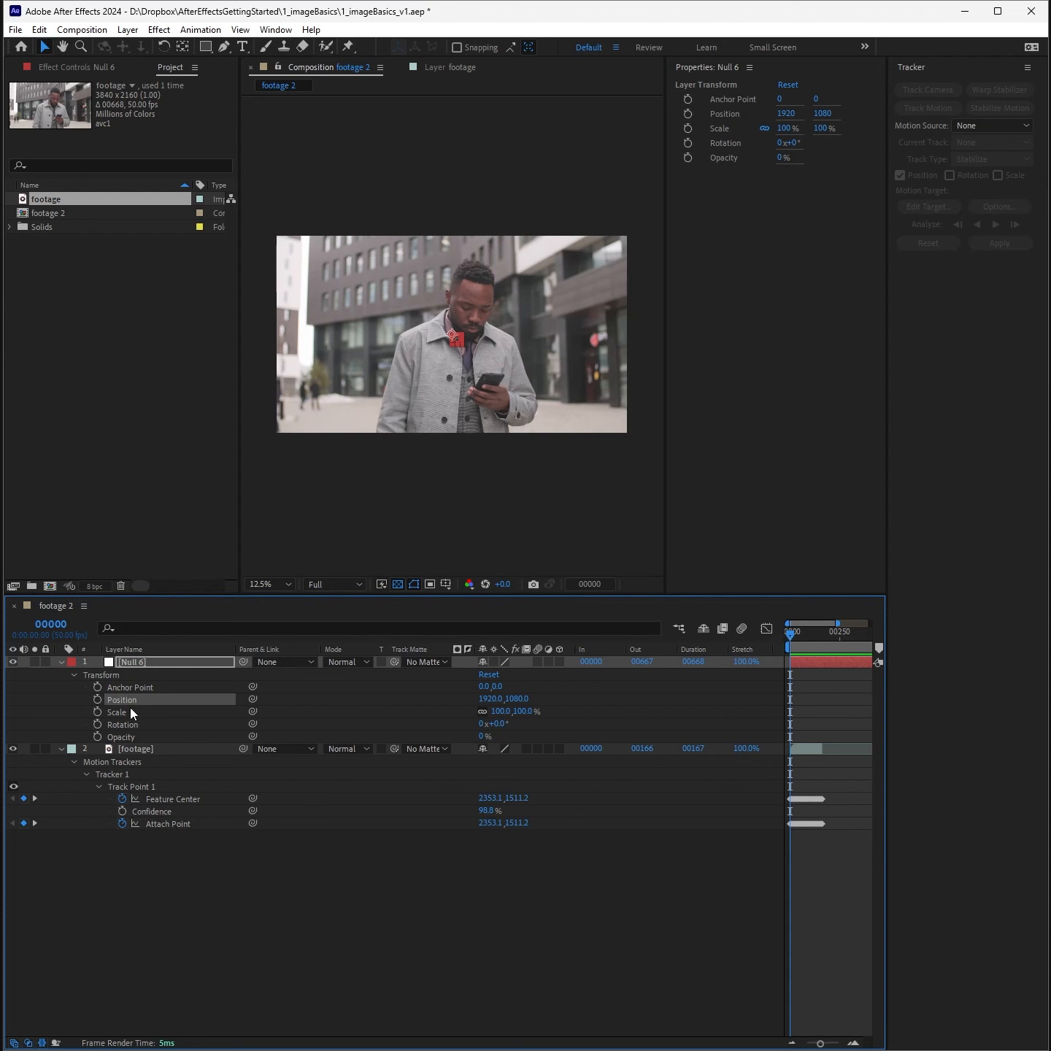
key(ctrl+v)
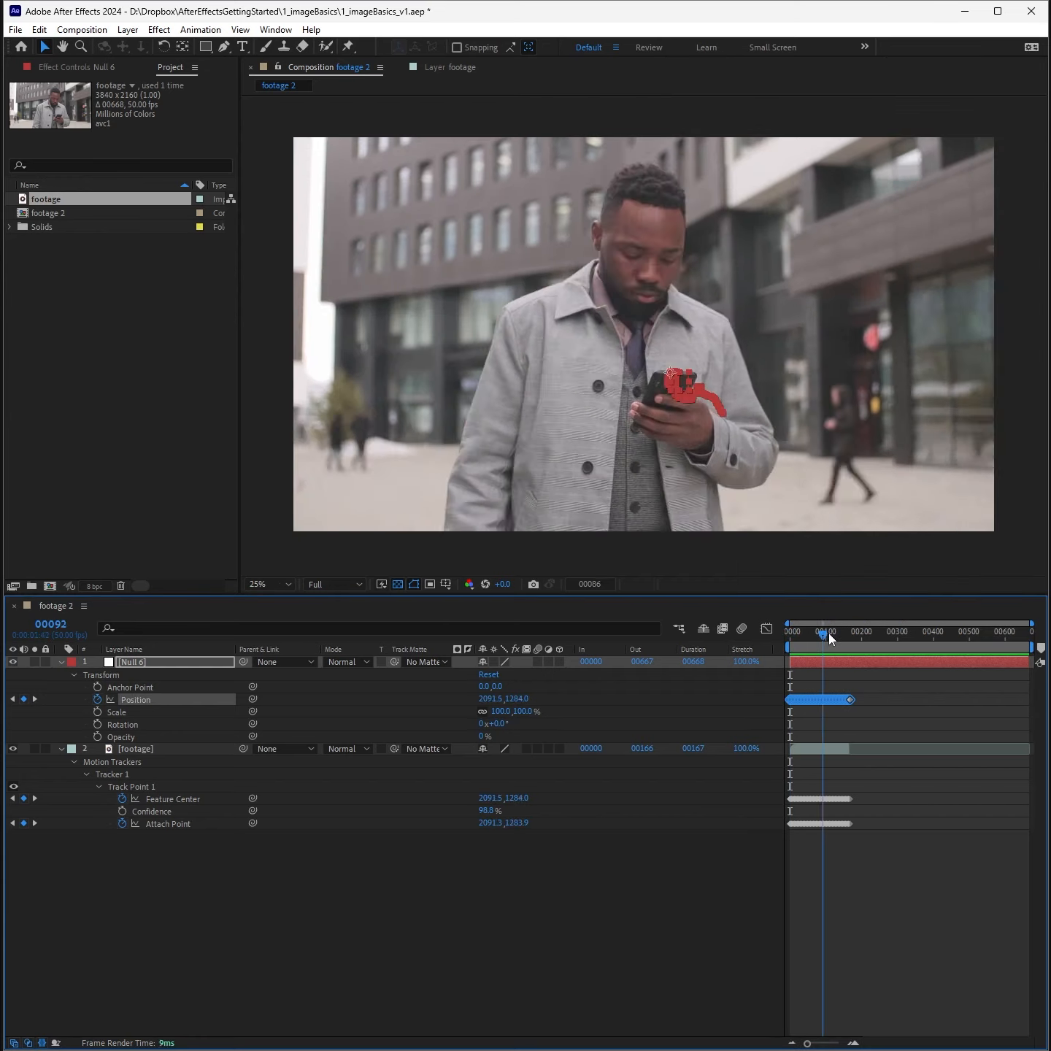
drag(821, 632, 768, 631)
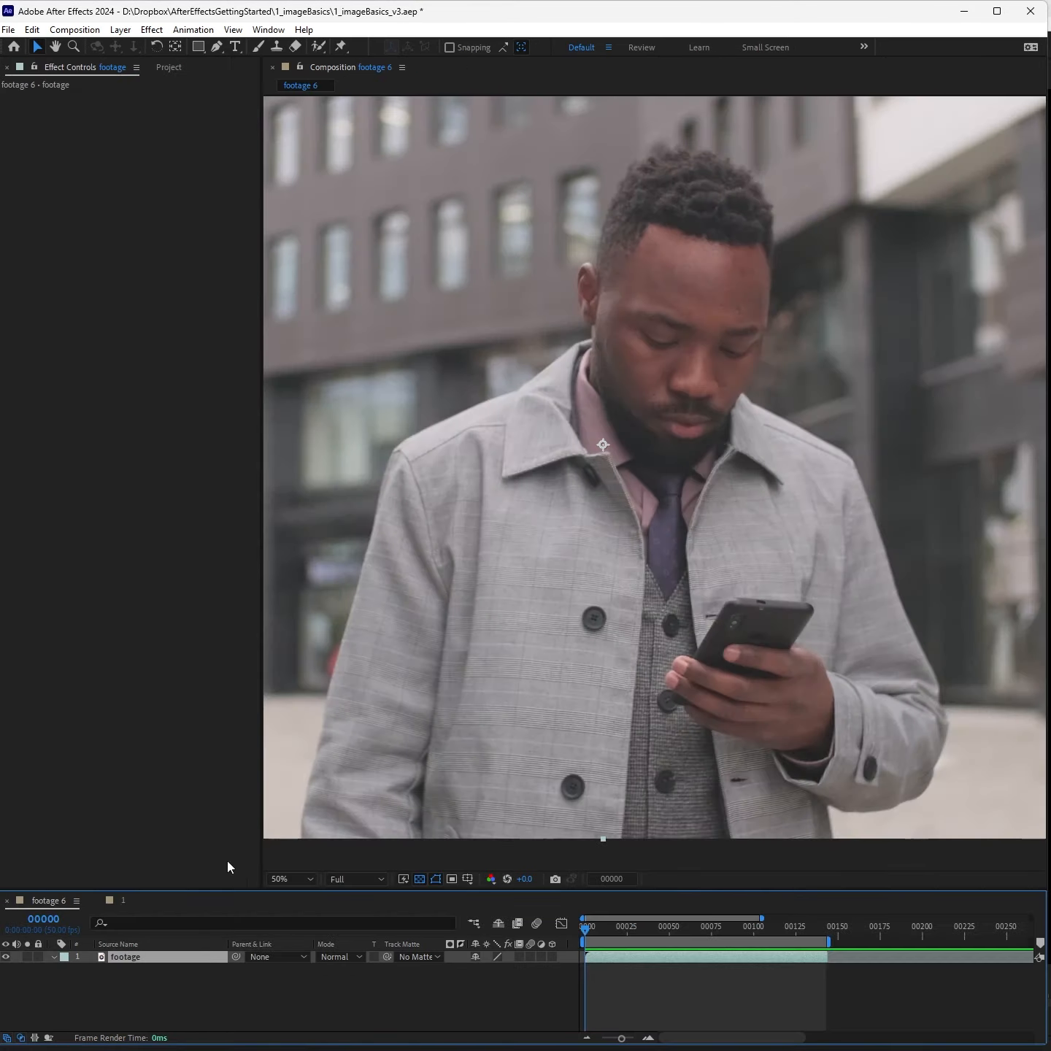
Step: Apply the Vranos Lockdown effect to the footage layer in the footage 6 composition and open its separate tracking window
click(151, 29)
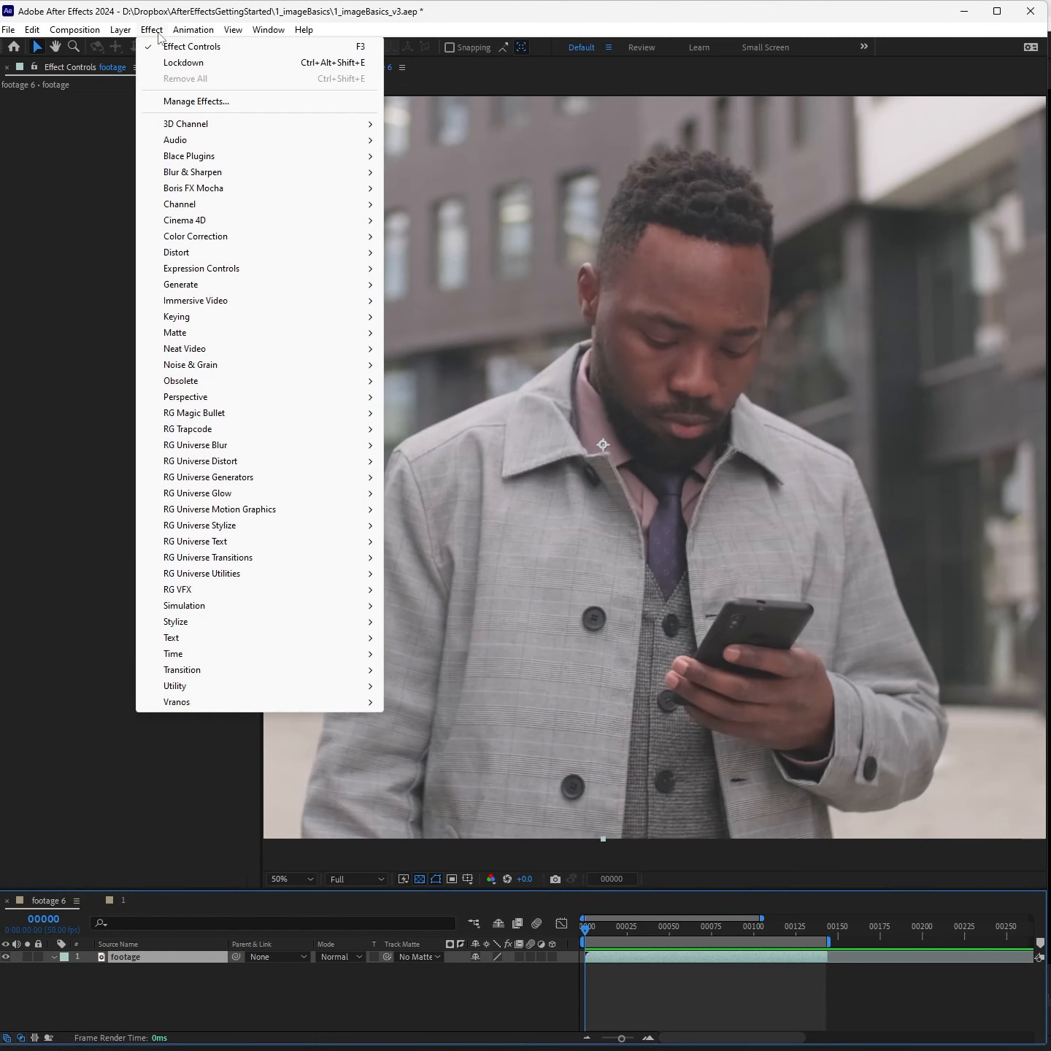
mouse_move(369, 702)
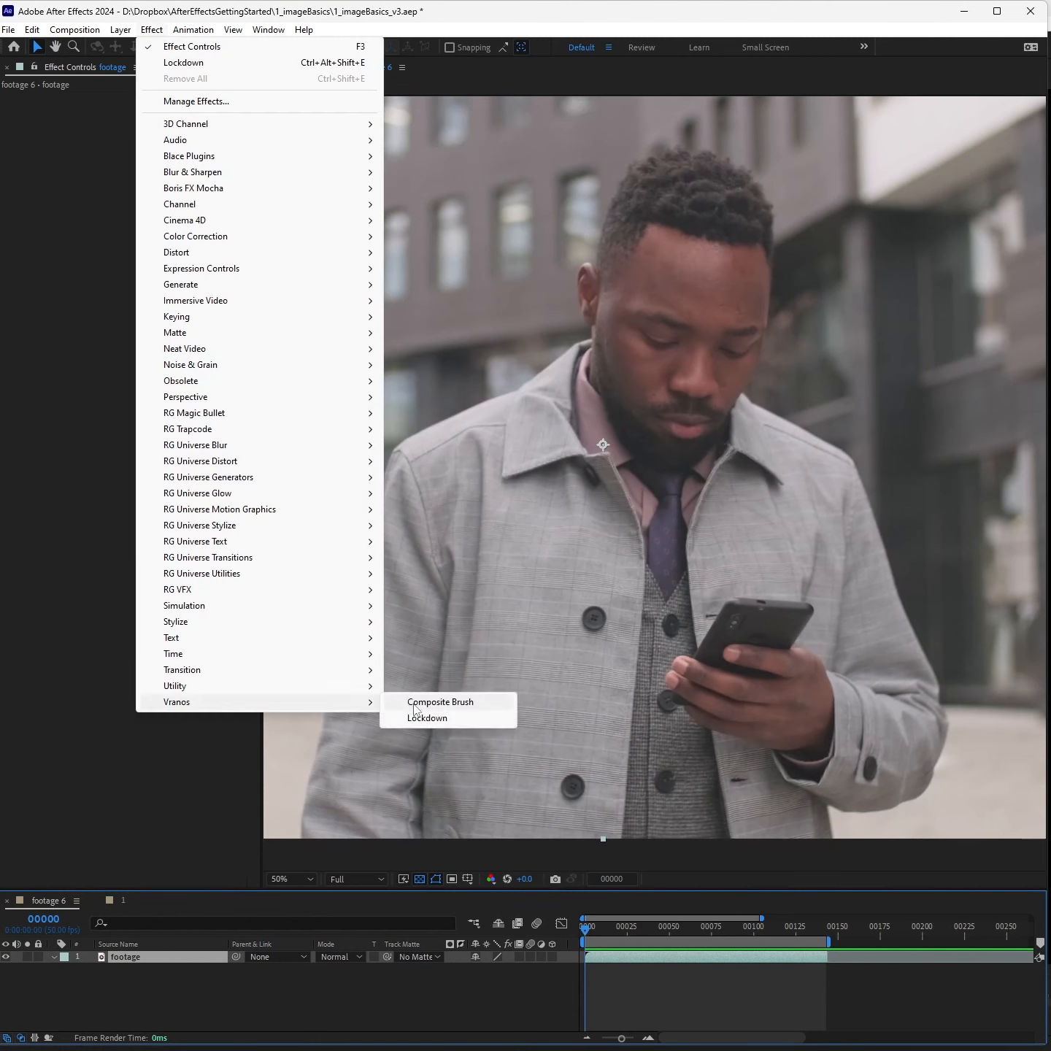
click(438, 718)
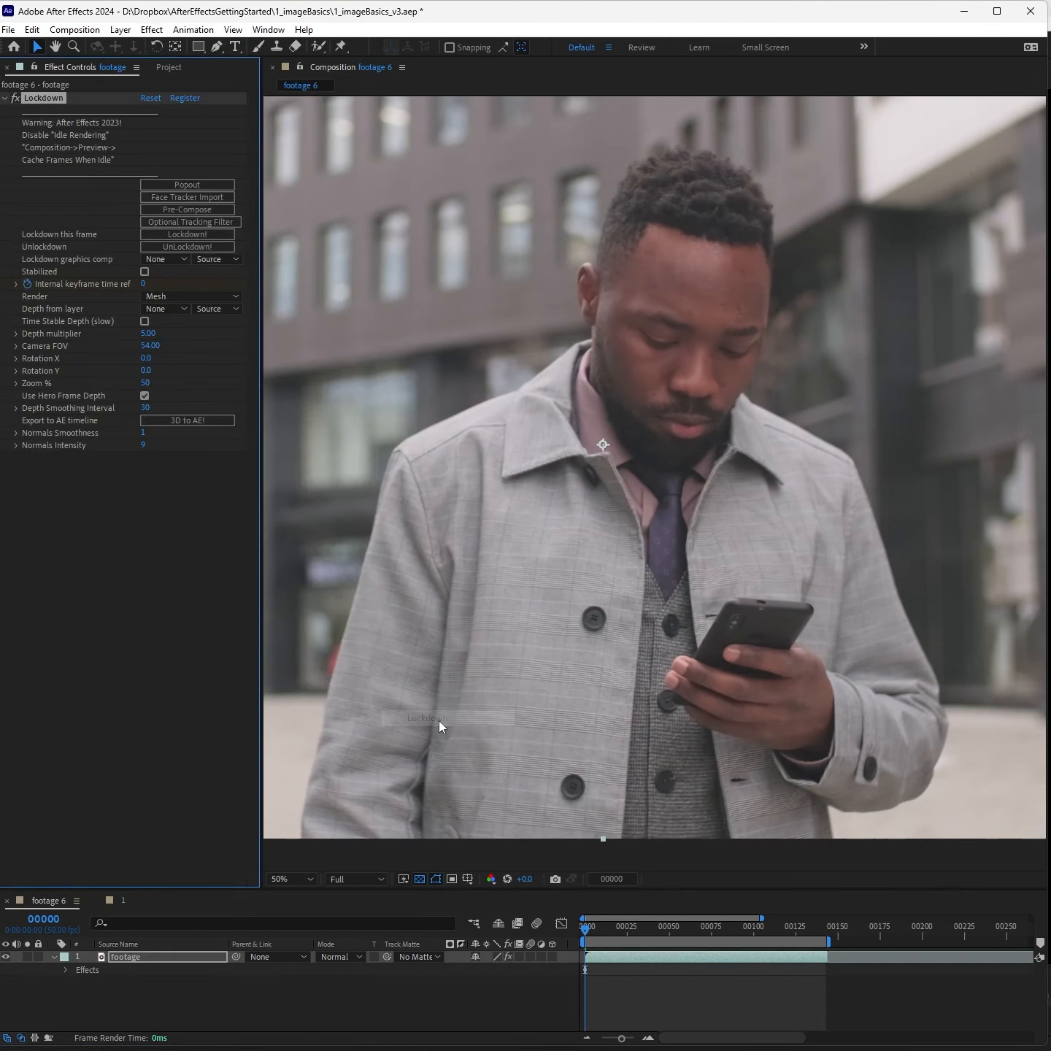
click(203, 182)
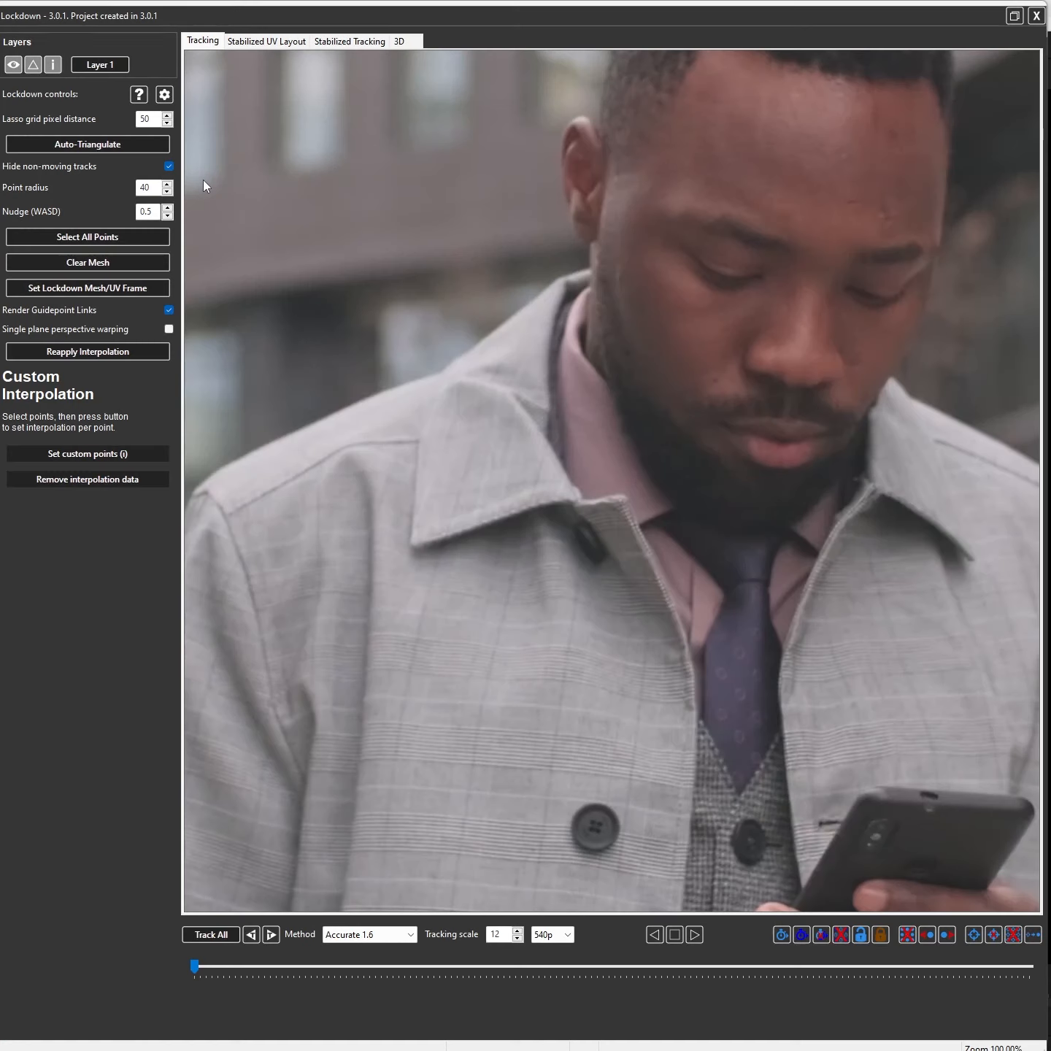
Step: Place a Lockdown tracking point on the phone's camera spot, set the tracking resolution to 1080p and track all frames
click(875, 836)
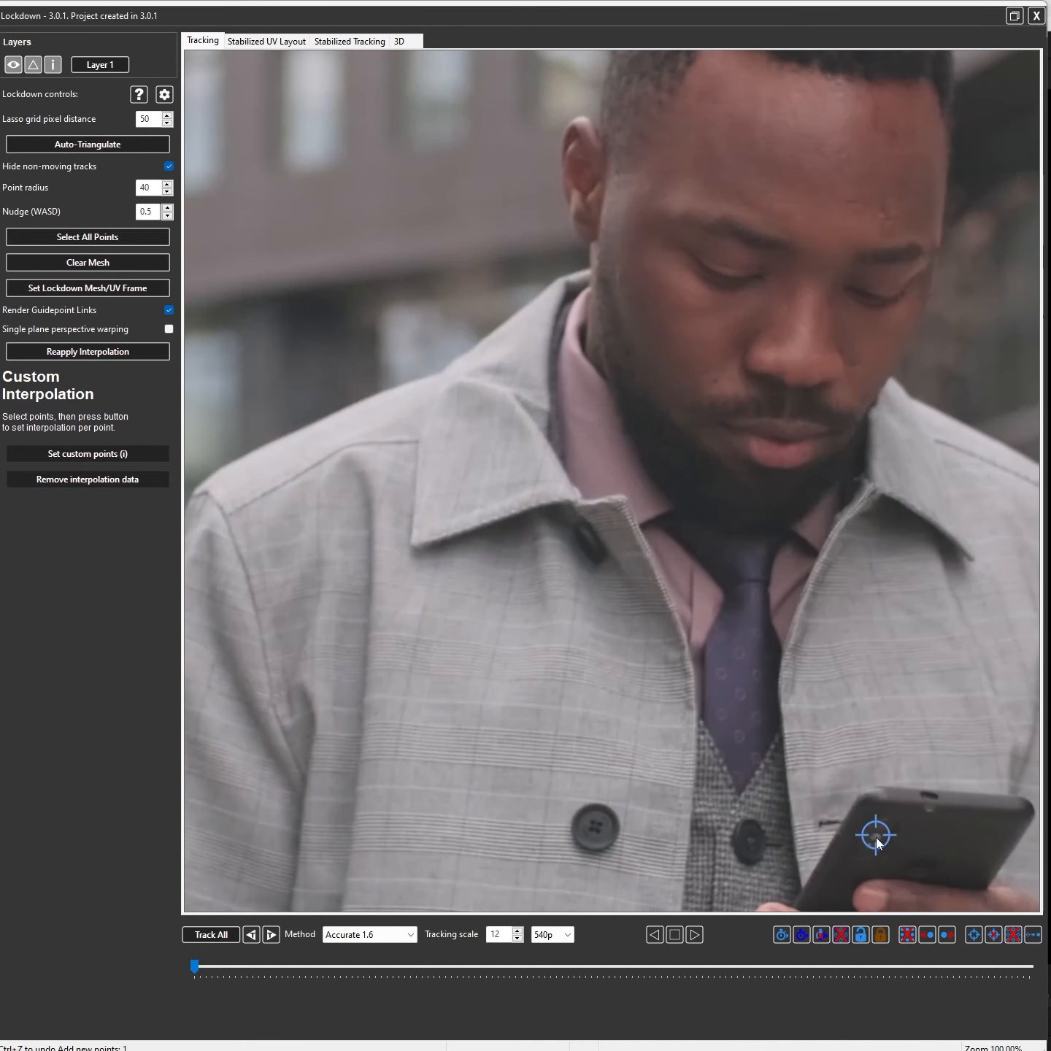
click(568, 935)
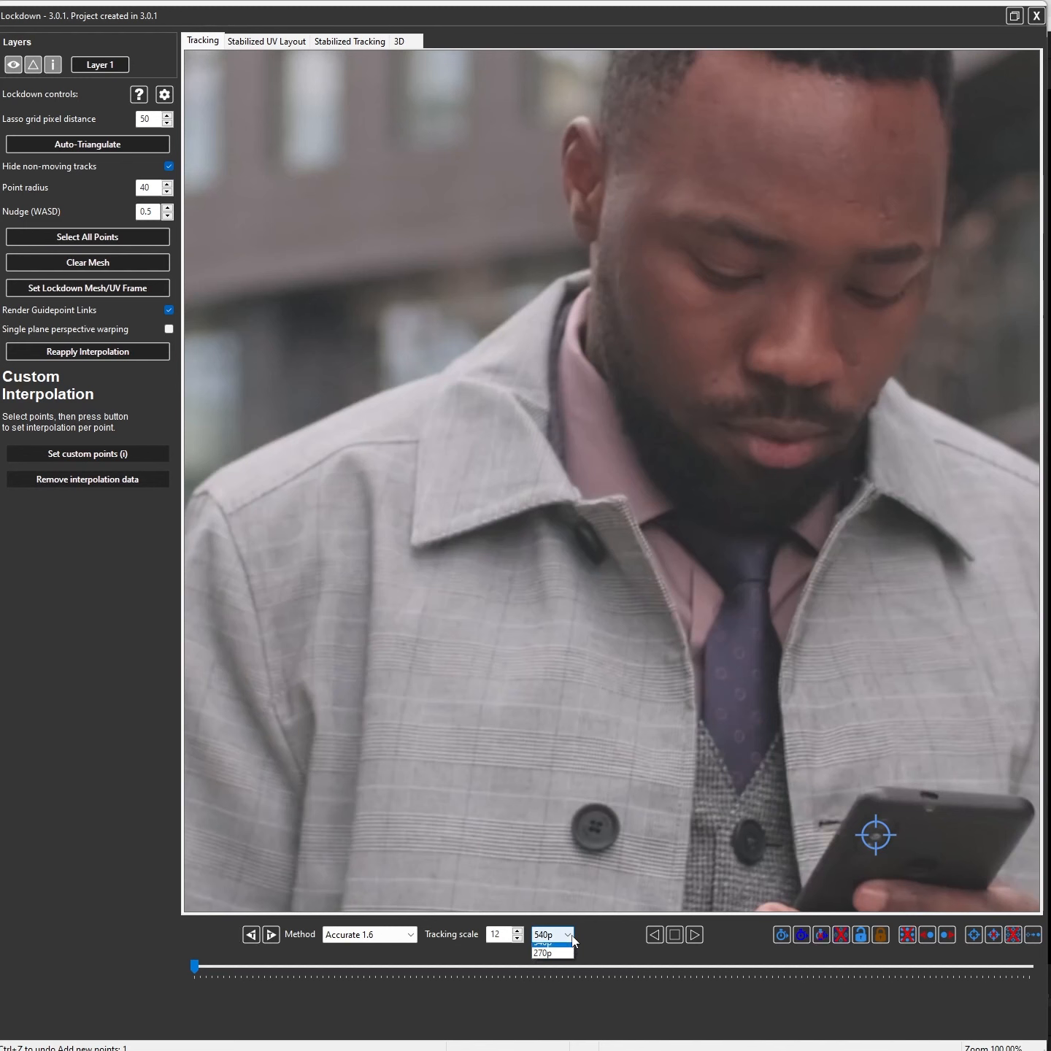
click(548, 946)
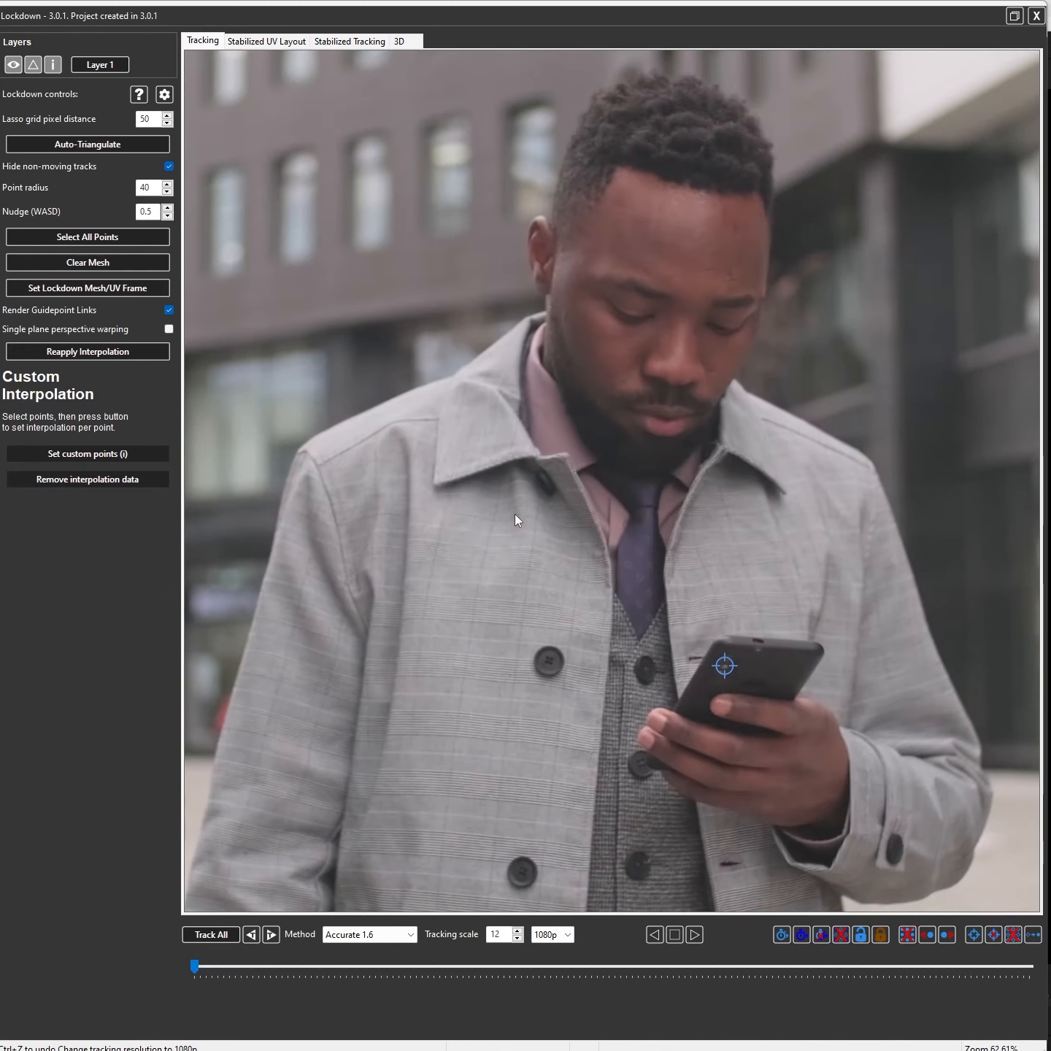
click(211, 934)
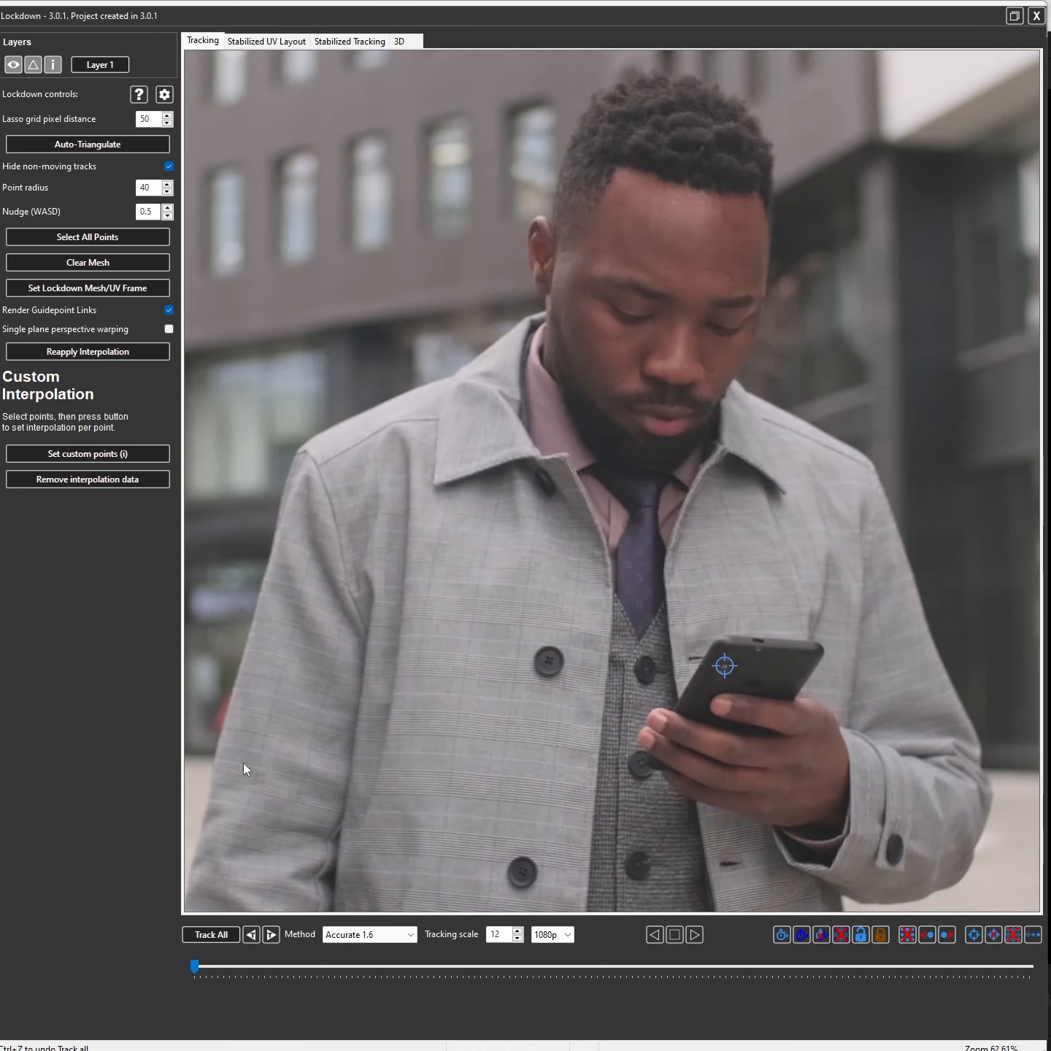
Step: Create a 3D transform from the phone's tracking point in Lockdown and export it to the After Effects timeline
click(397, 42)
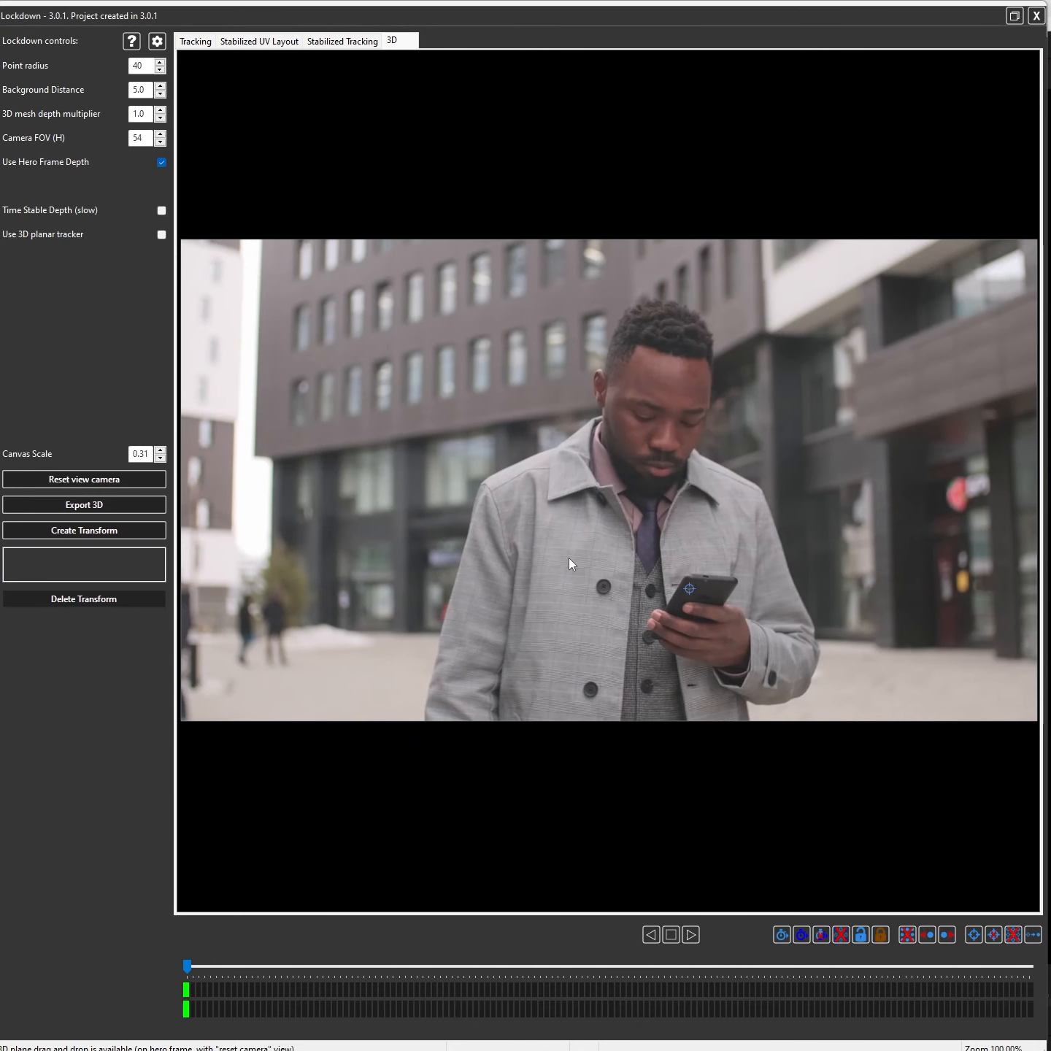
click(689, 587)
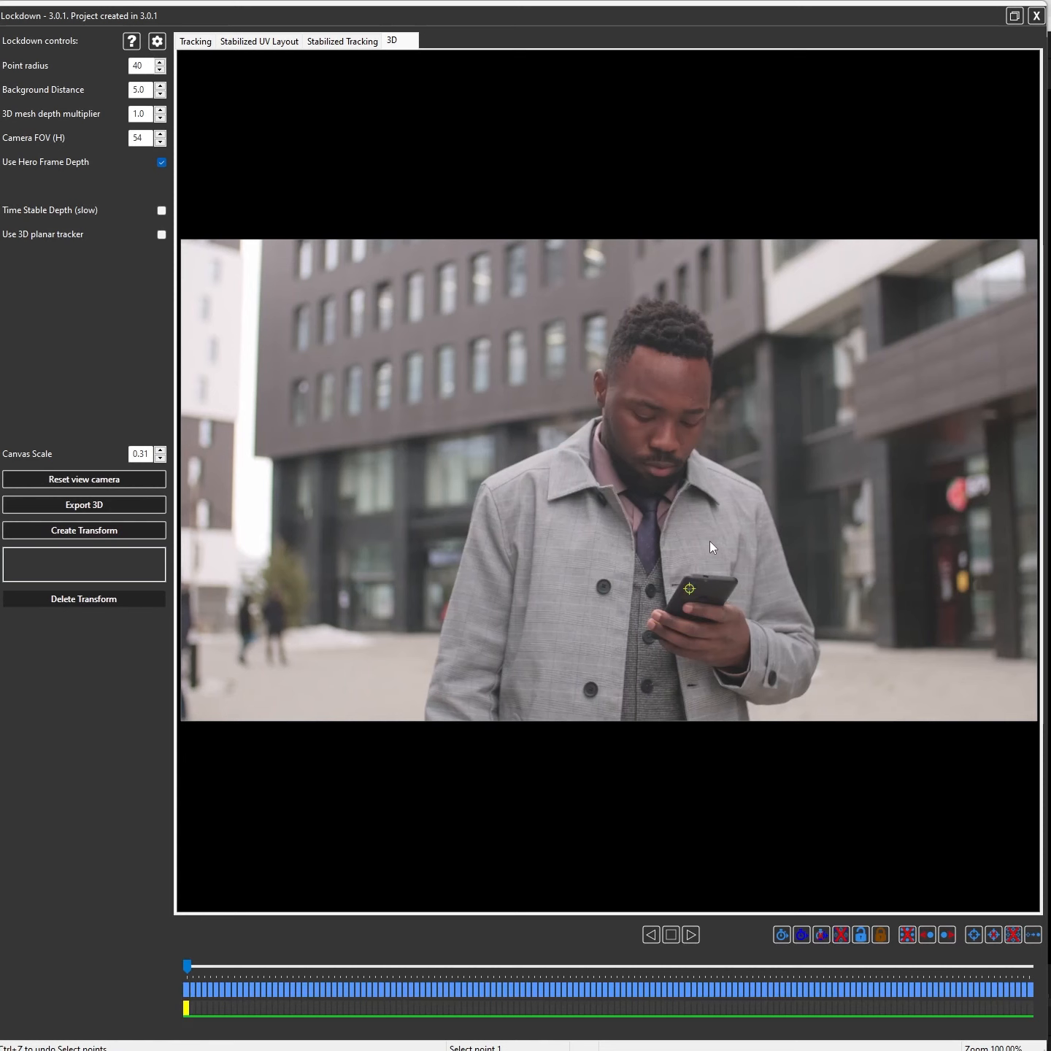
click(89, 530)
click(1036, 15)
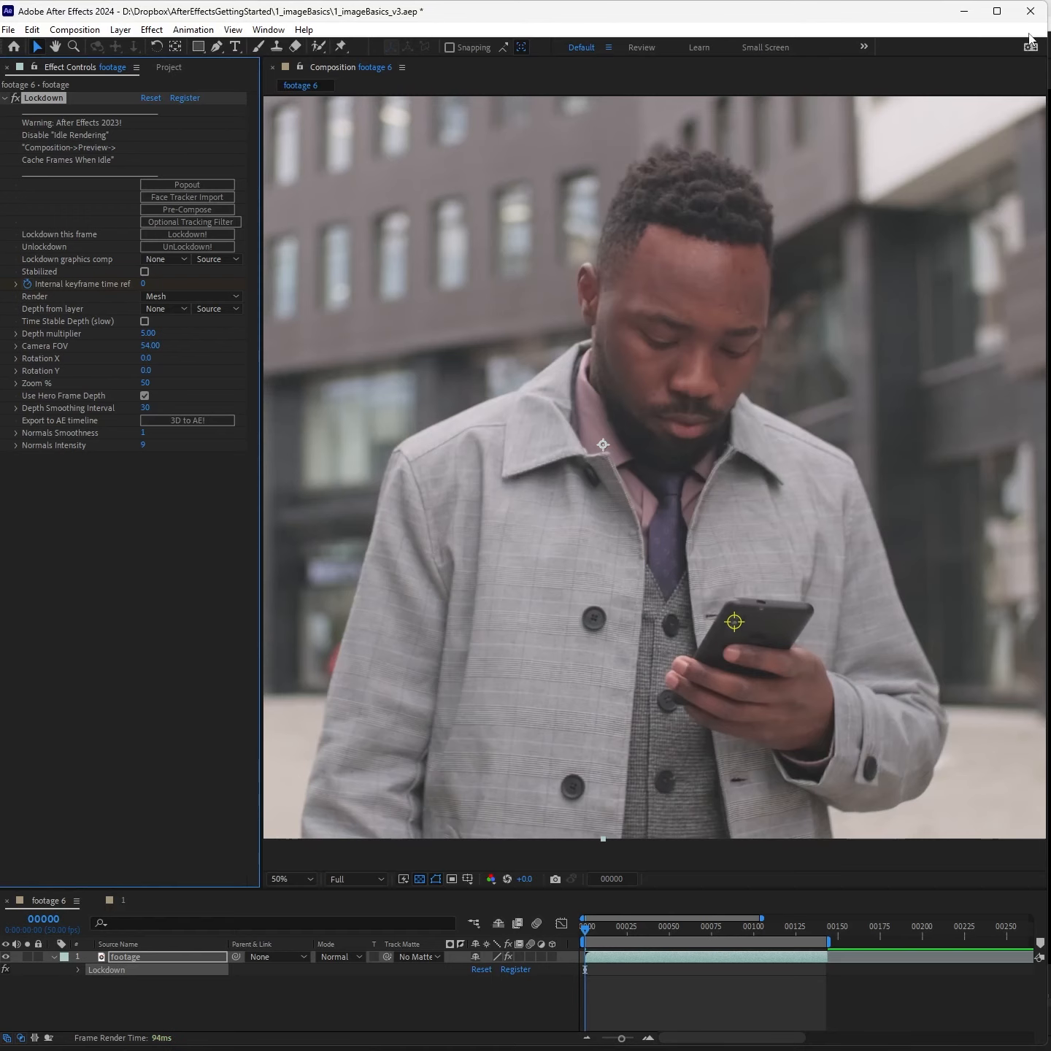
click(224, 424)
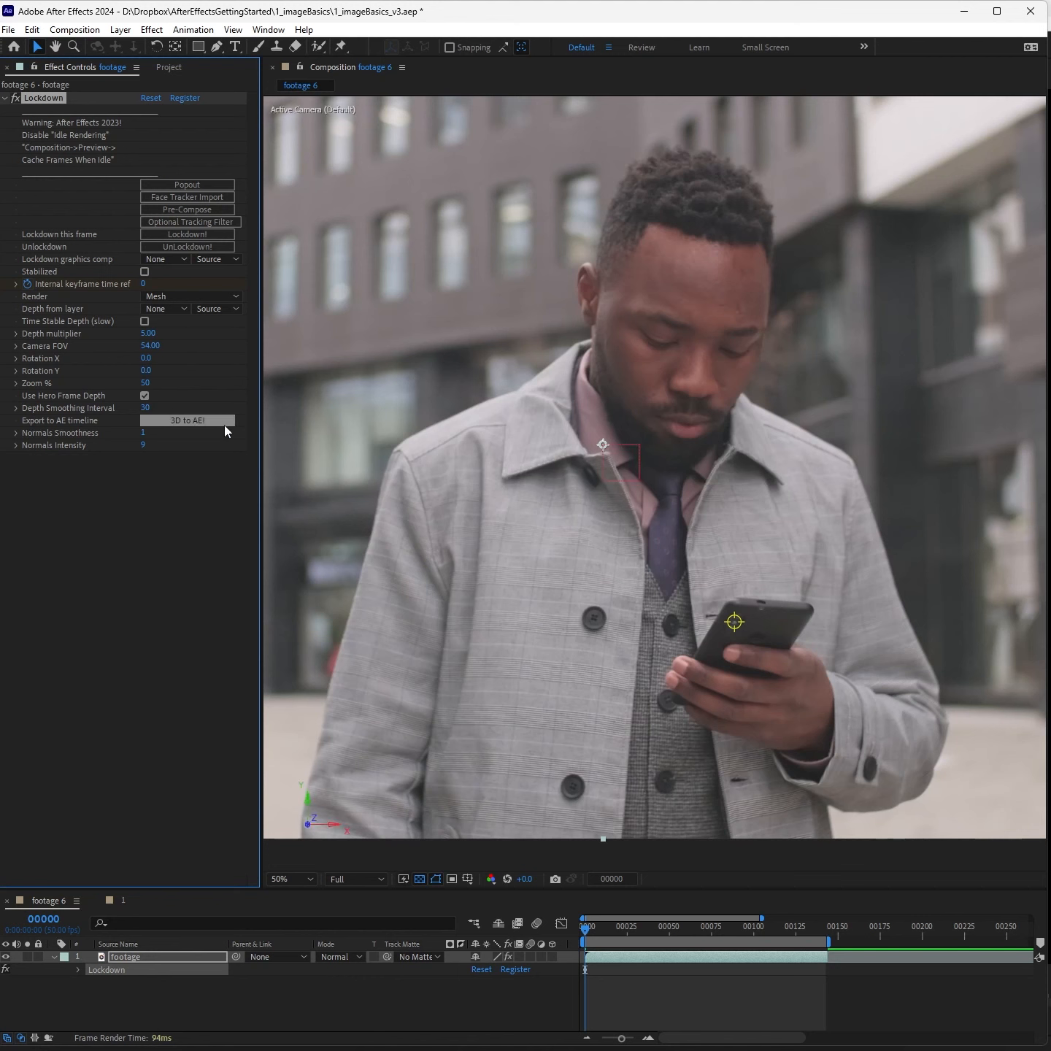
Step: Turn off the Lockdown effect and delete the exported Lockdown camera and 3D plane layers, keeping Lockdown: Transform 1
click(18, 101)
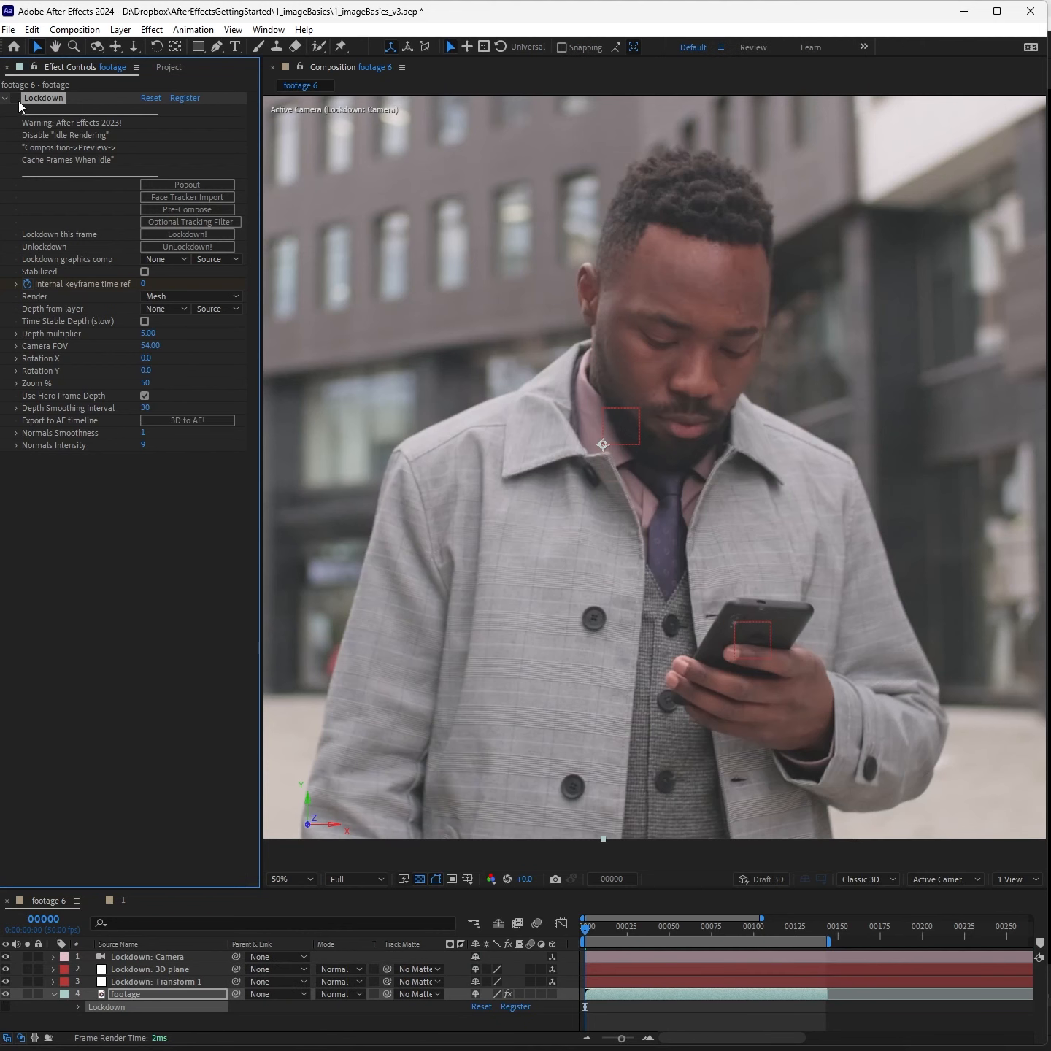
click(170, 983)
drag(593, 927, 526, 929)
click(621, 969)
shift+click(629, 954)
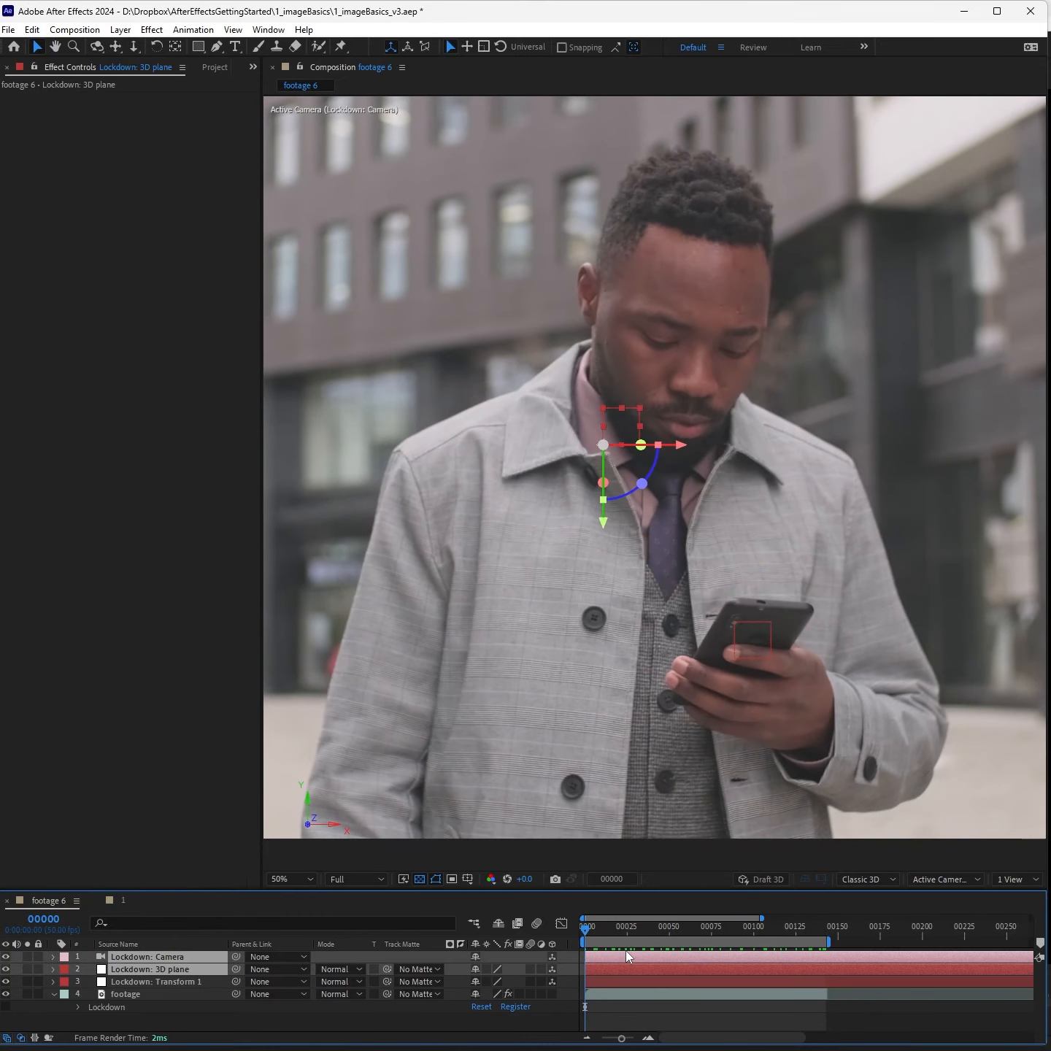
key(Delete)
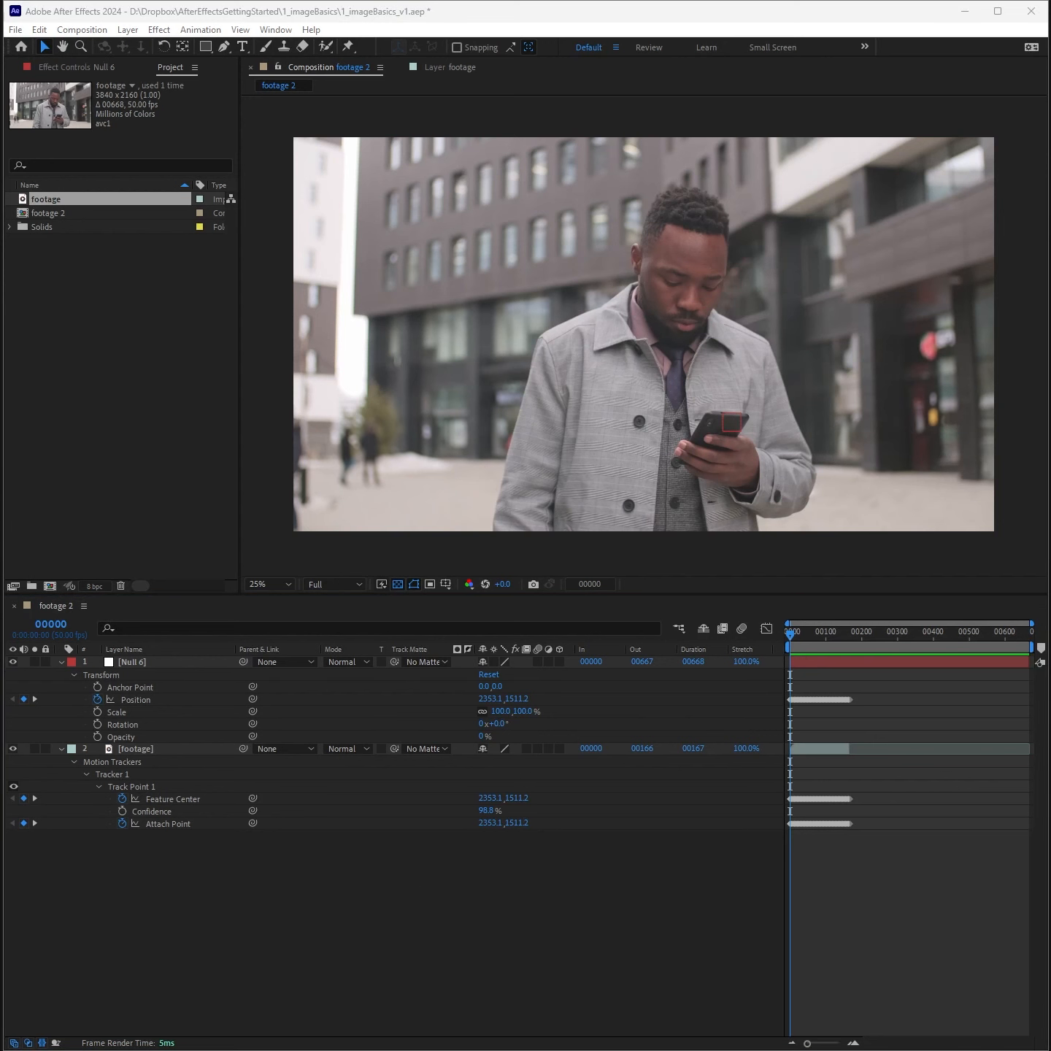
Step: Import the message graphic 1.png into the footage 2 project and open it in a widened Footage view
drag(1, 543, 148, 295)
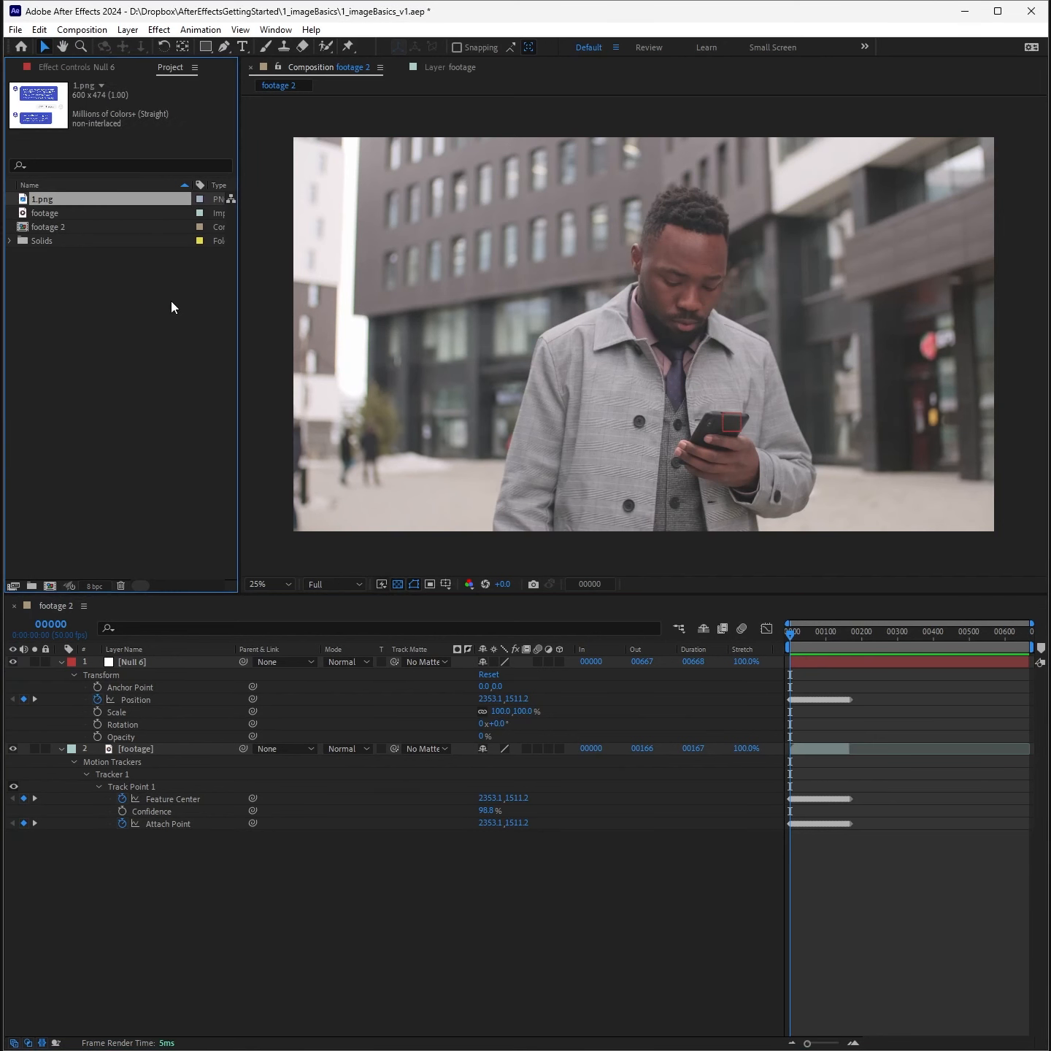
double_click(49, 201)
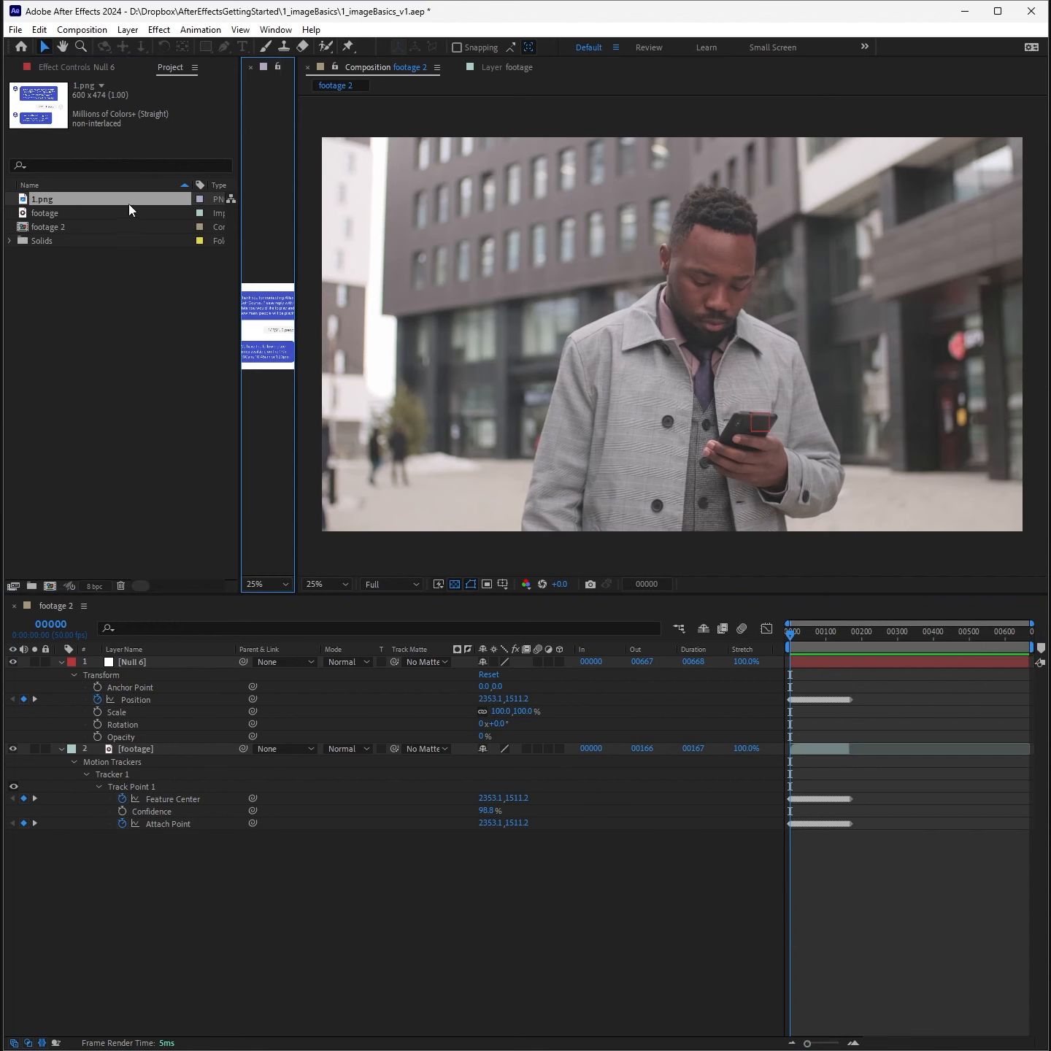
drag(300, 116, 616, 120)
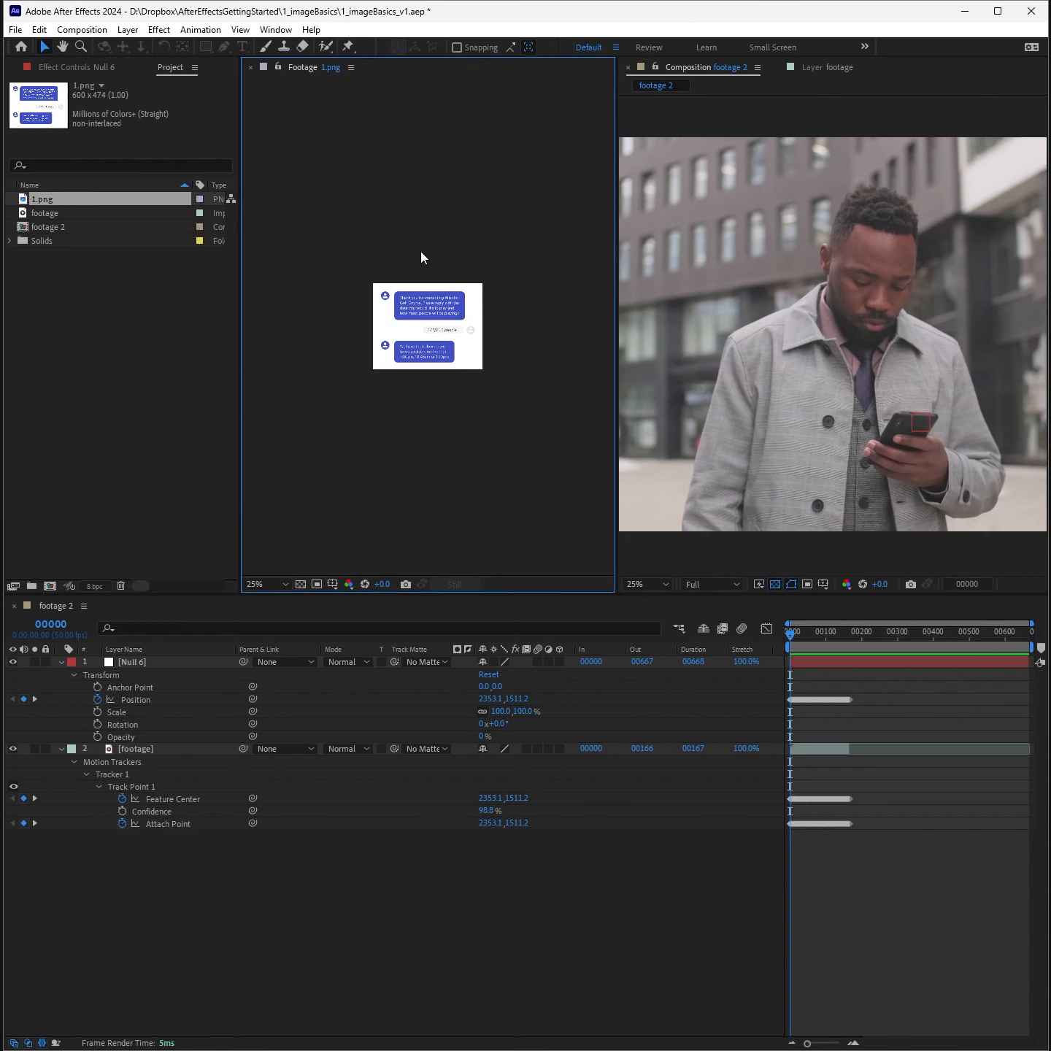
Step: Close the 1.png footage view and place the graphic as the top layer of footage 2, positioned over the phone
key(slash)
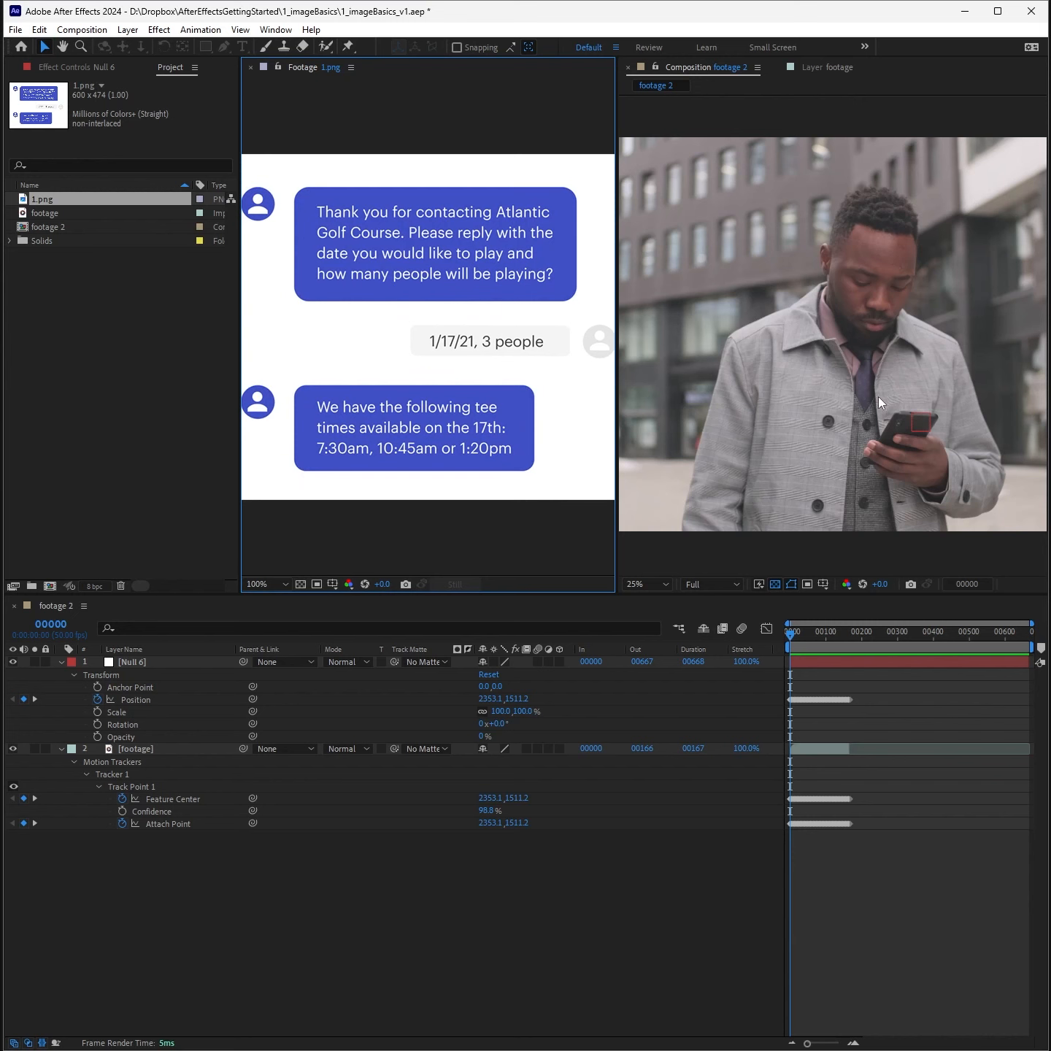
click(252, 67)
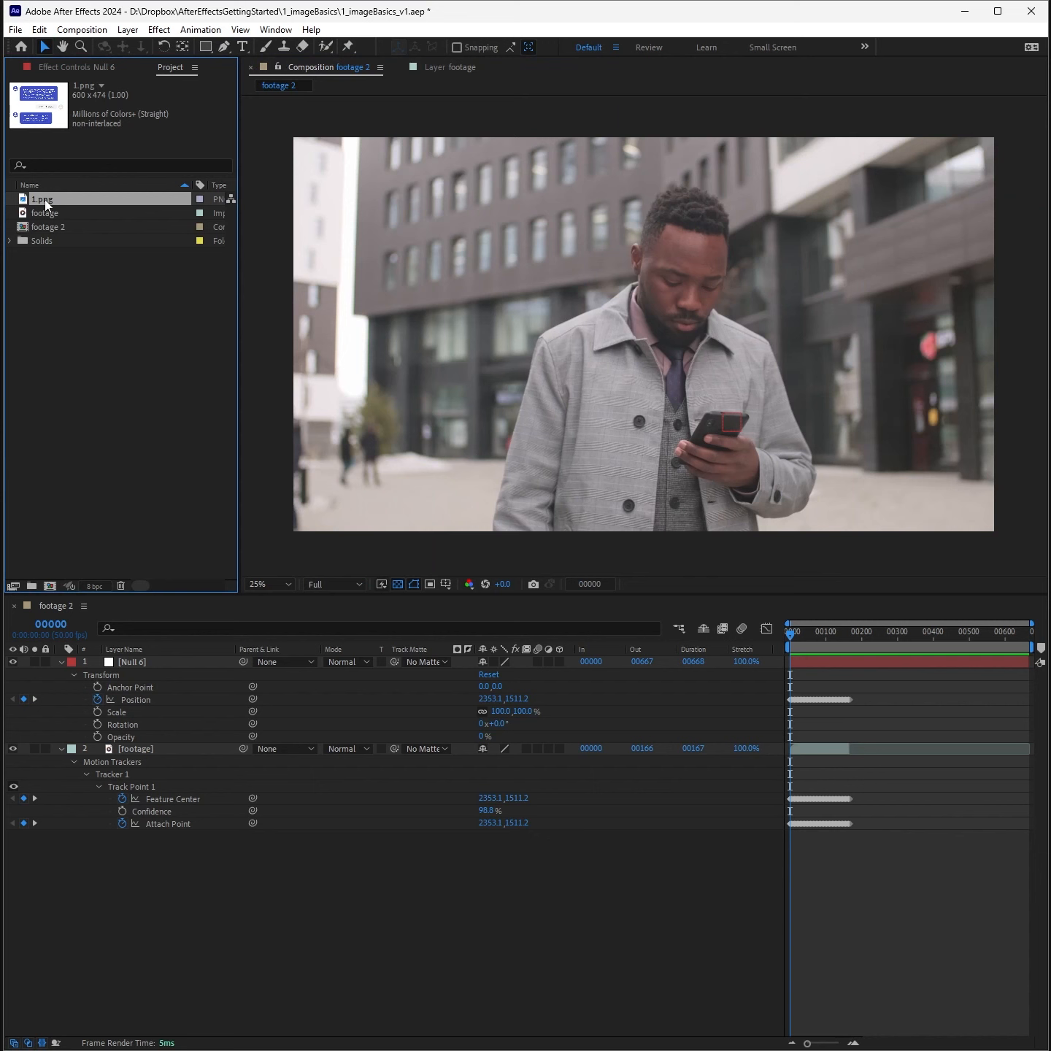
drag(45, 202, 685, 372)
scroll(706, 299, up, 2)
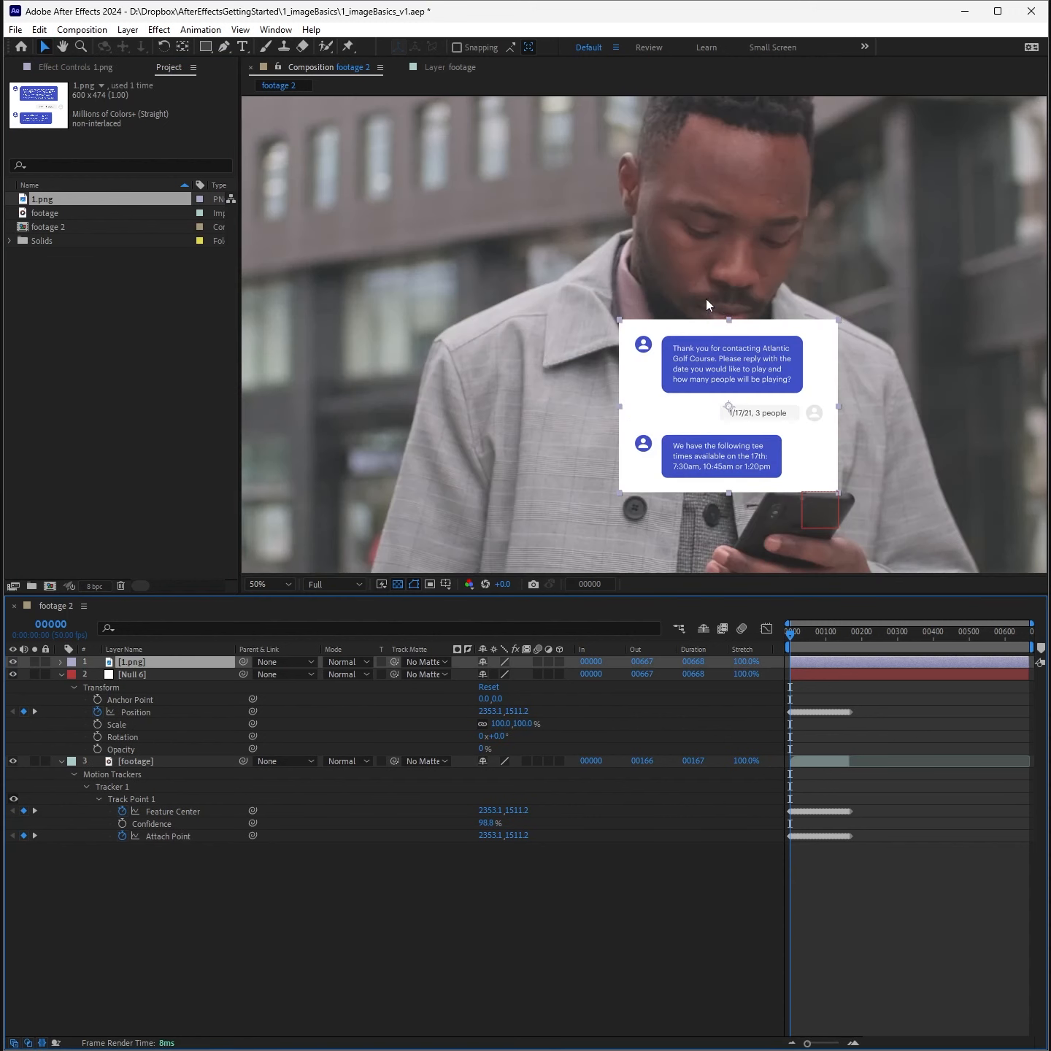
drag(705, 299, 457, 208)
drag(464, 302, 548, 368)
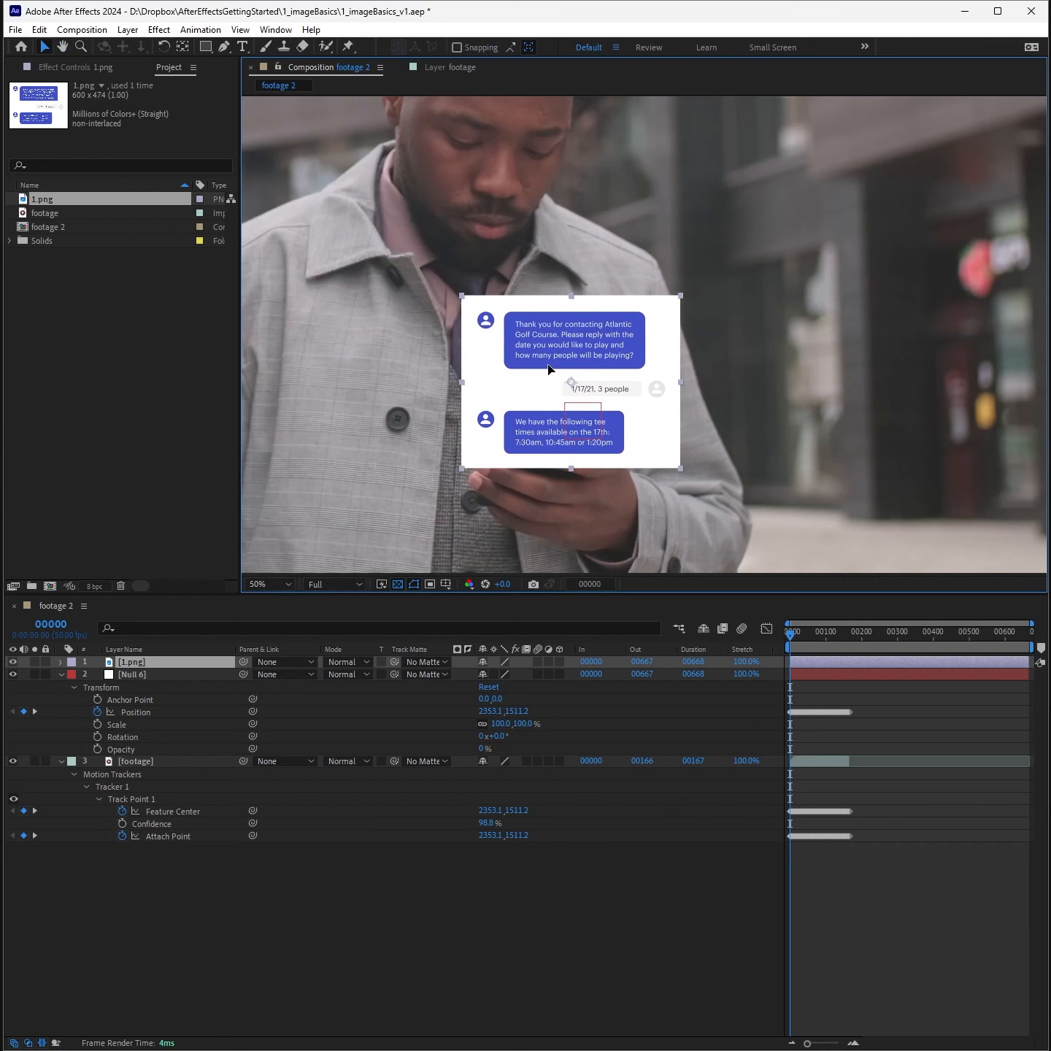
Step: Parent the 1.png layer to Null 6 and preview how it follows the tracked motion
click(199, 674)
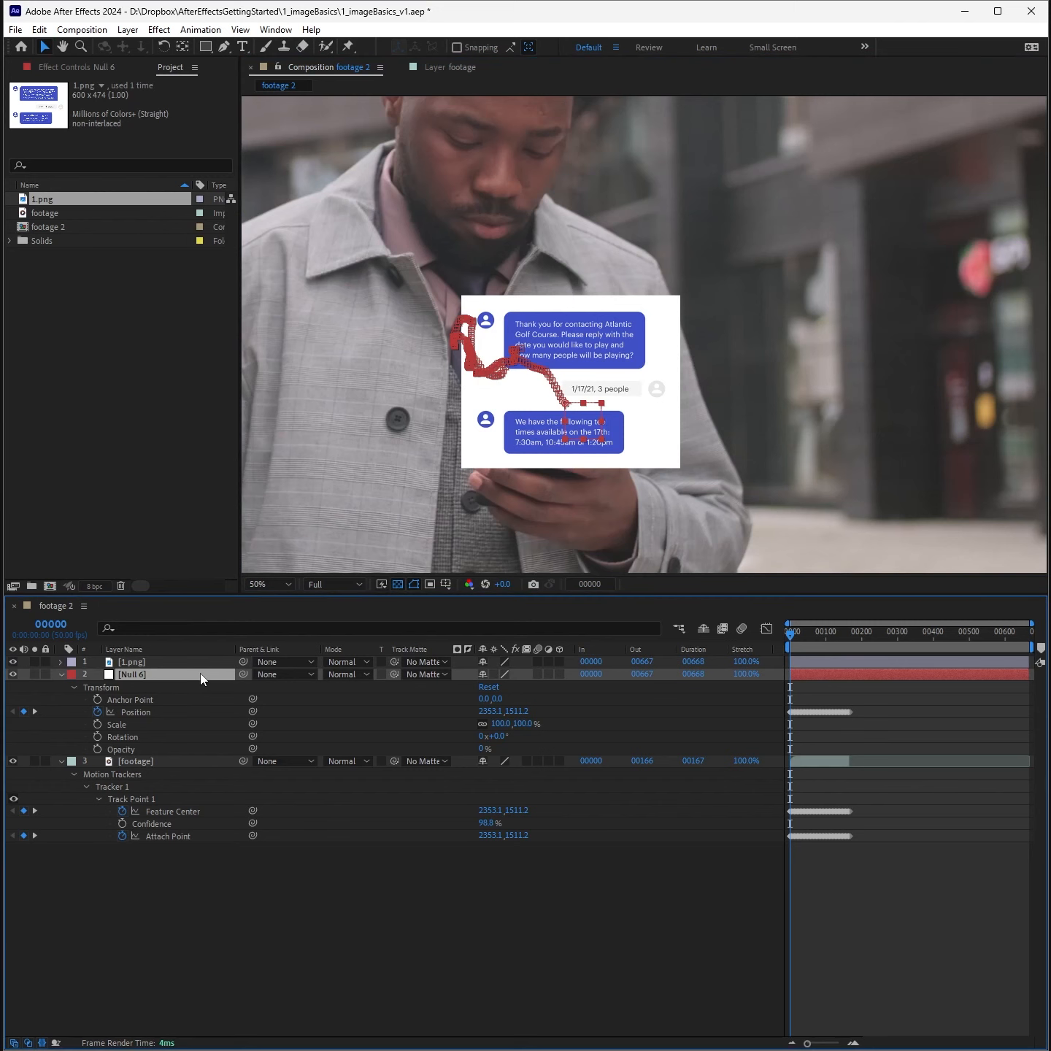
click(804, 630)
key(space)
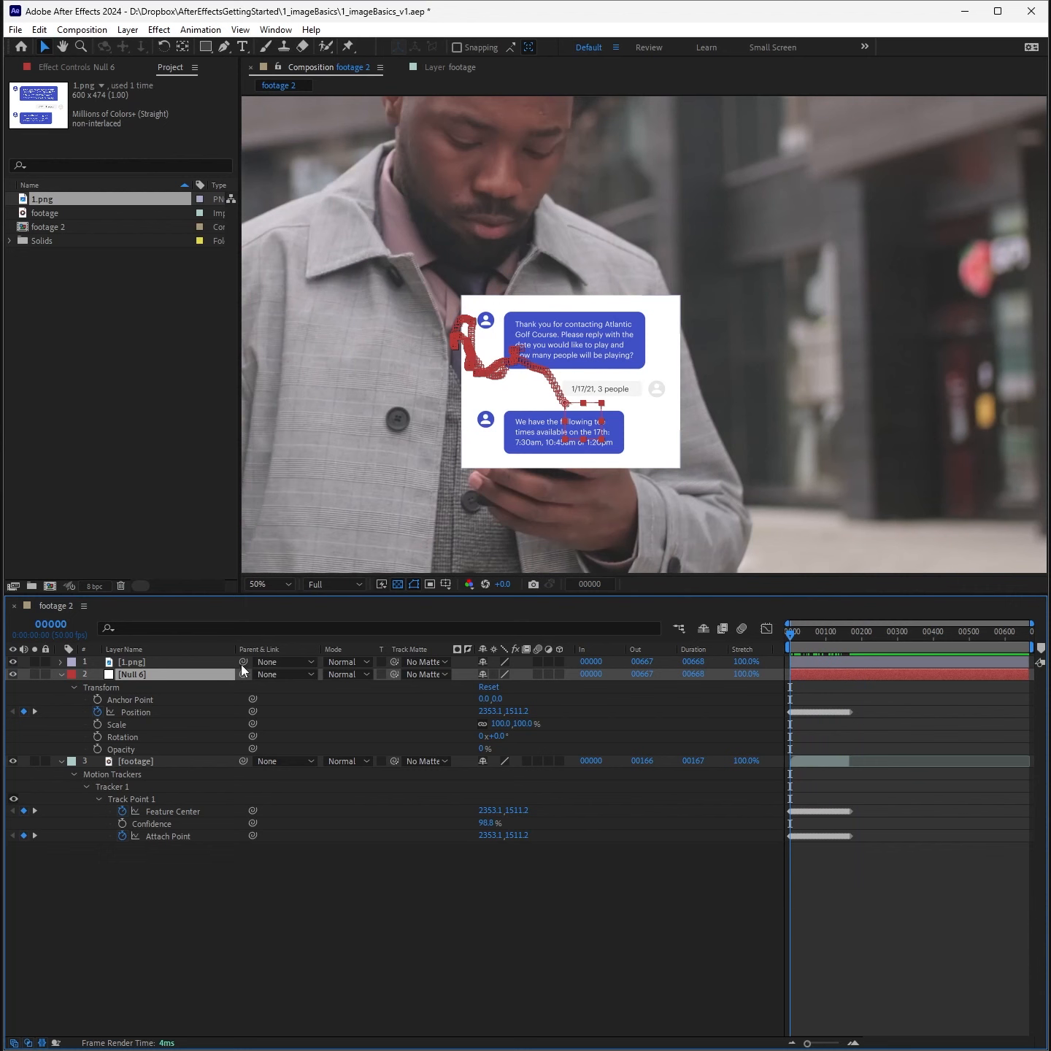
drag(243, 661, 204, 674)
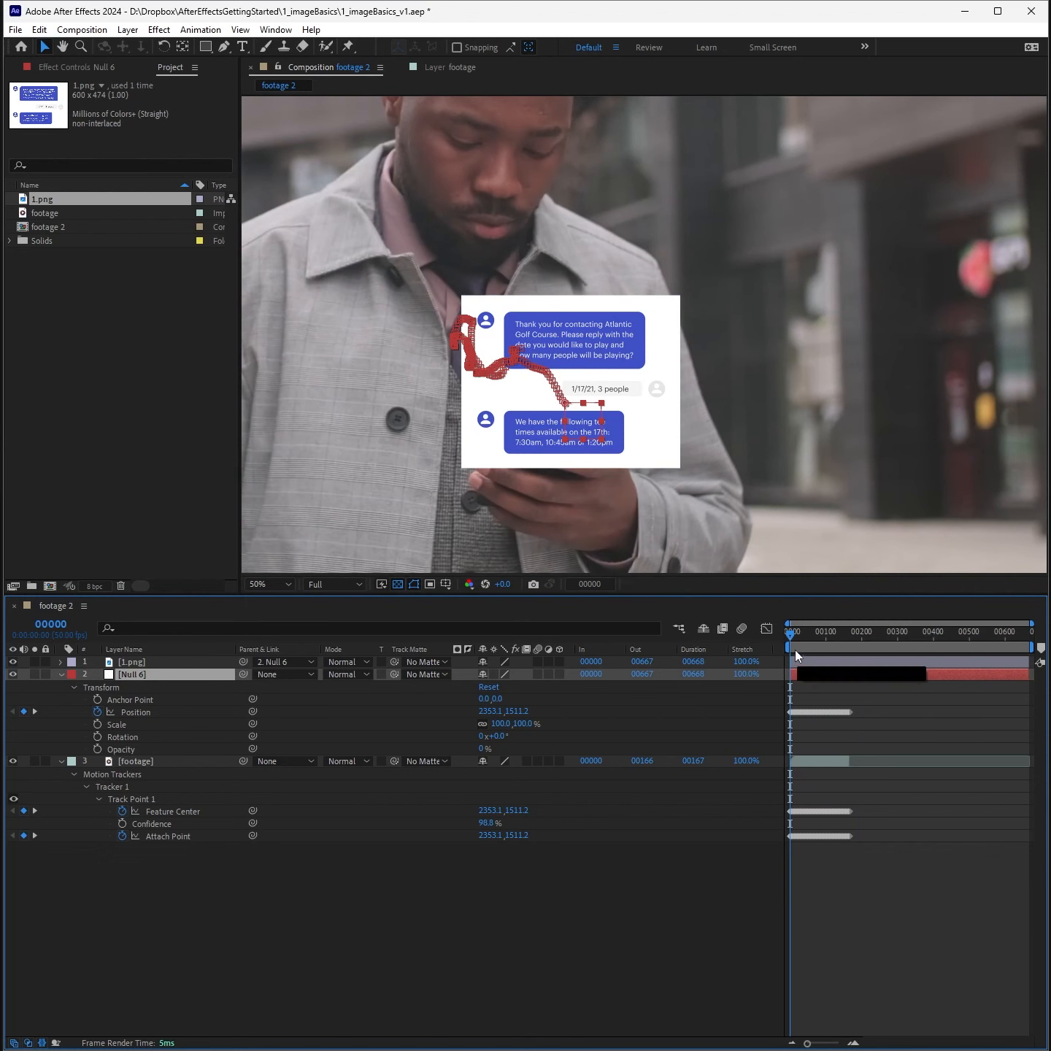
mouse_move(789, 631)
mouse_down()
mouse_move(831, 635)
mouse_move(771, 632)
mouse_up()
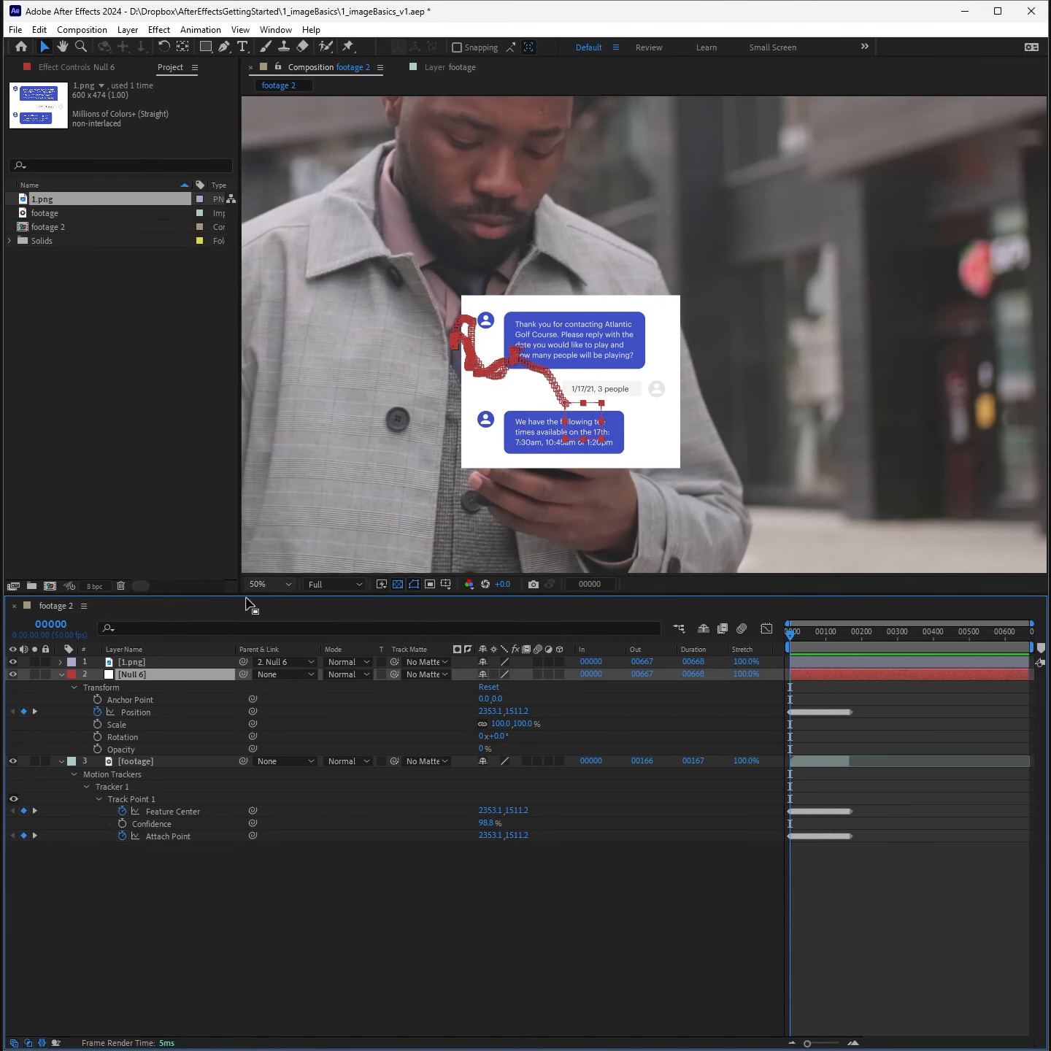
click(181, 661)
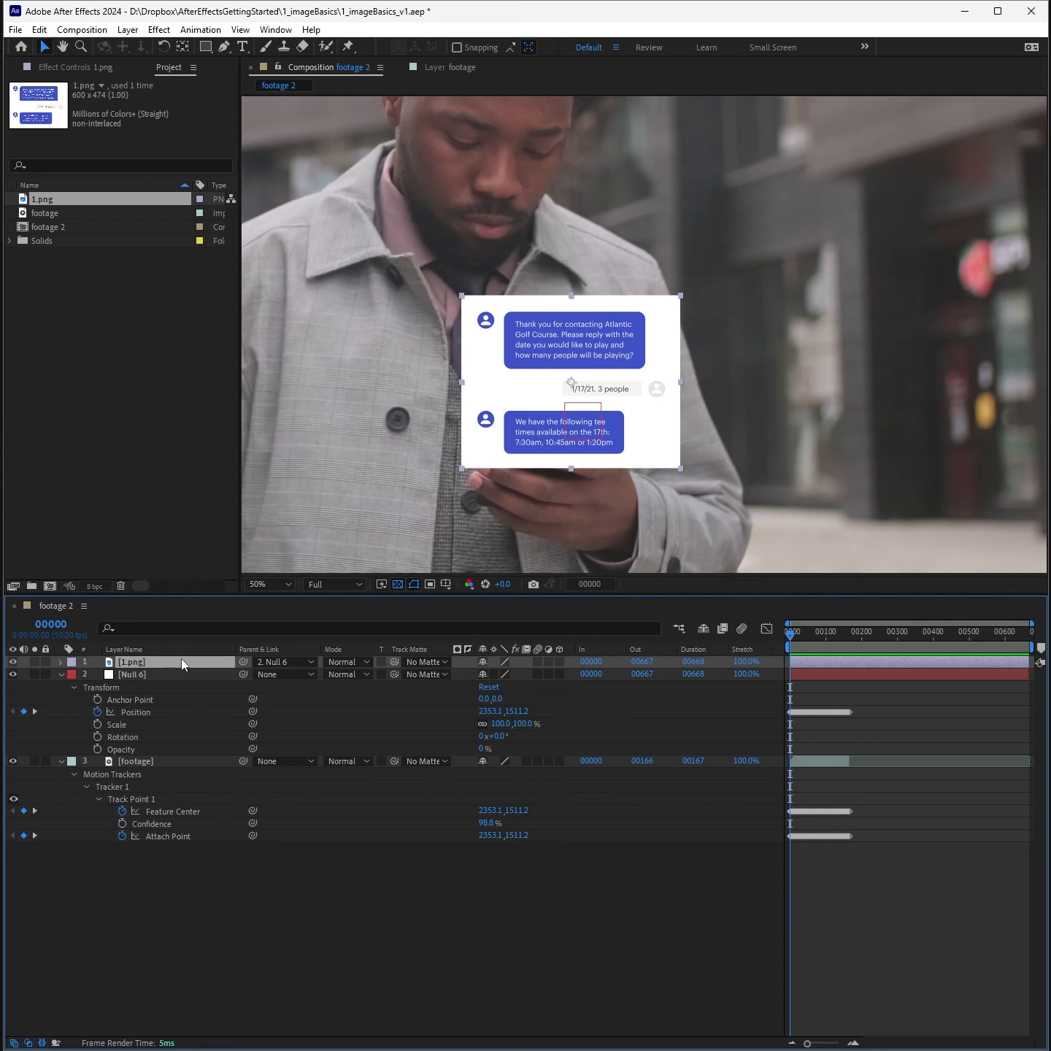
click(133, 30)
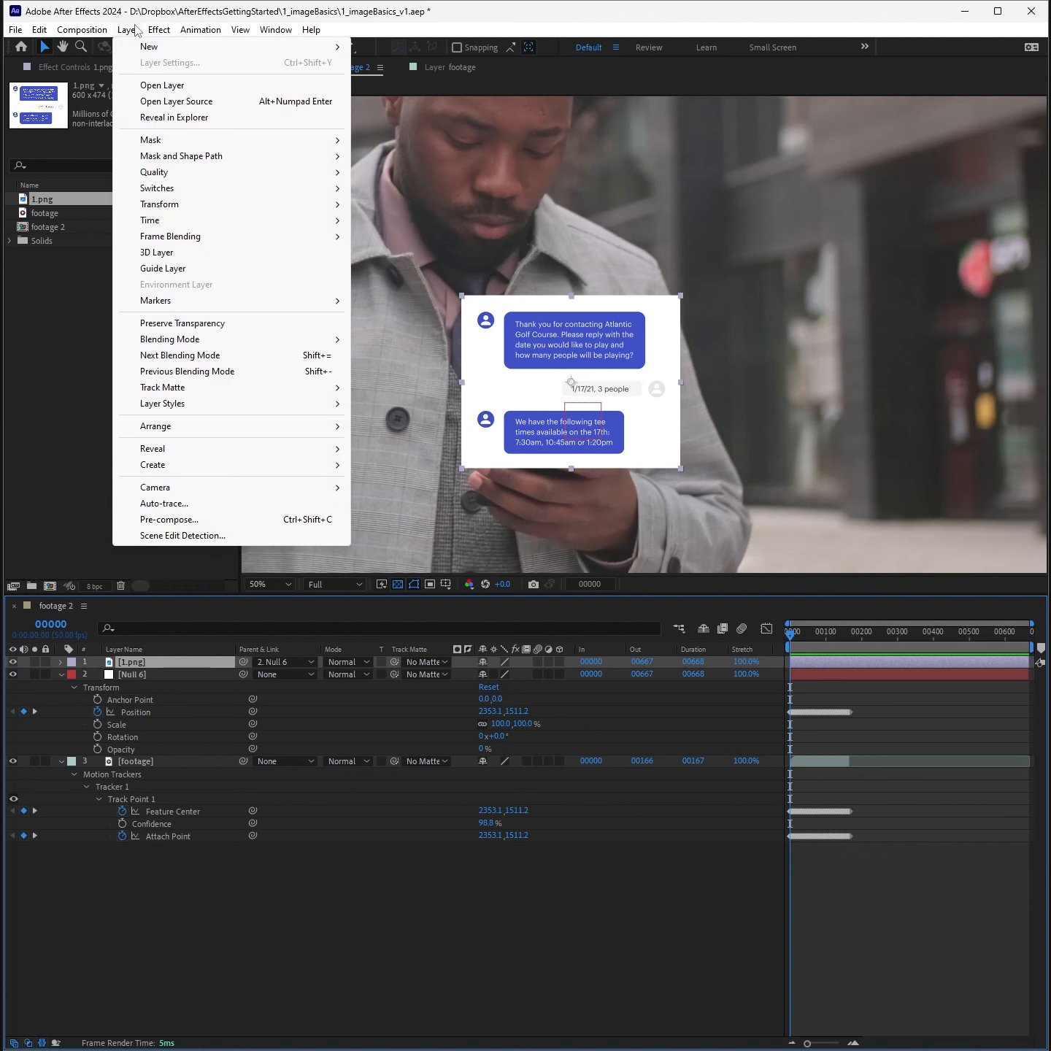
click(325, 520)
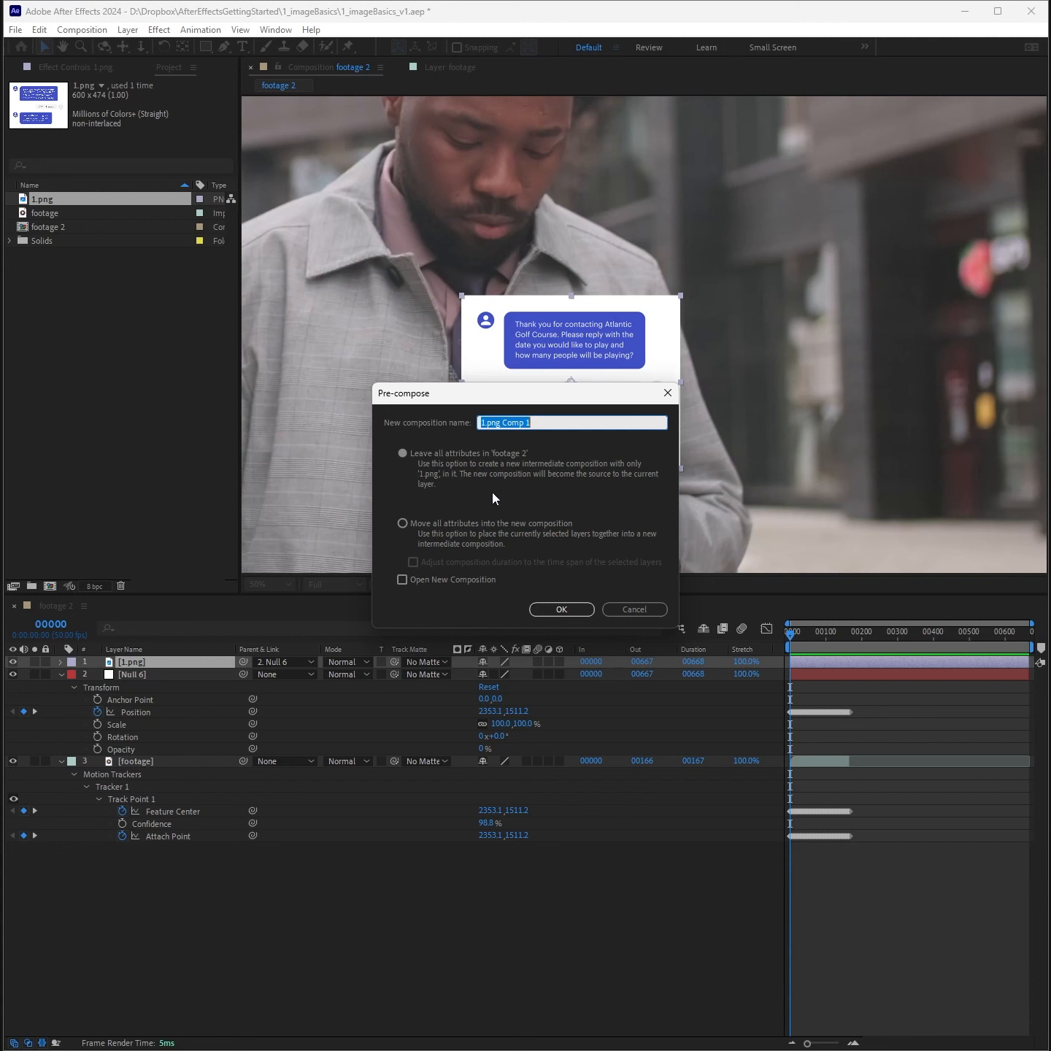
click(626, 614)
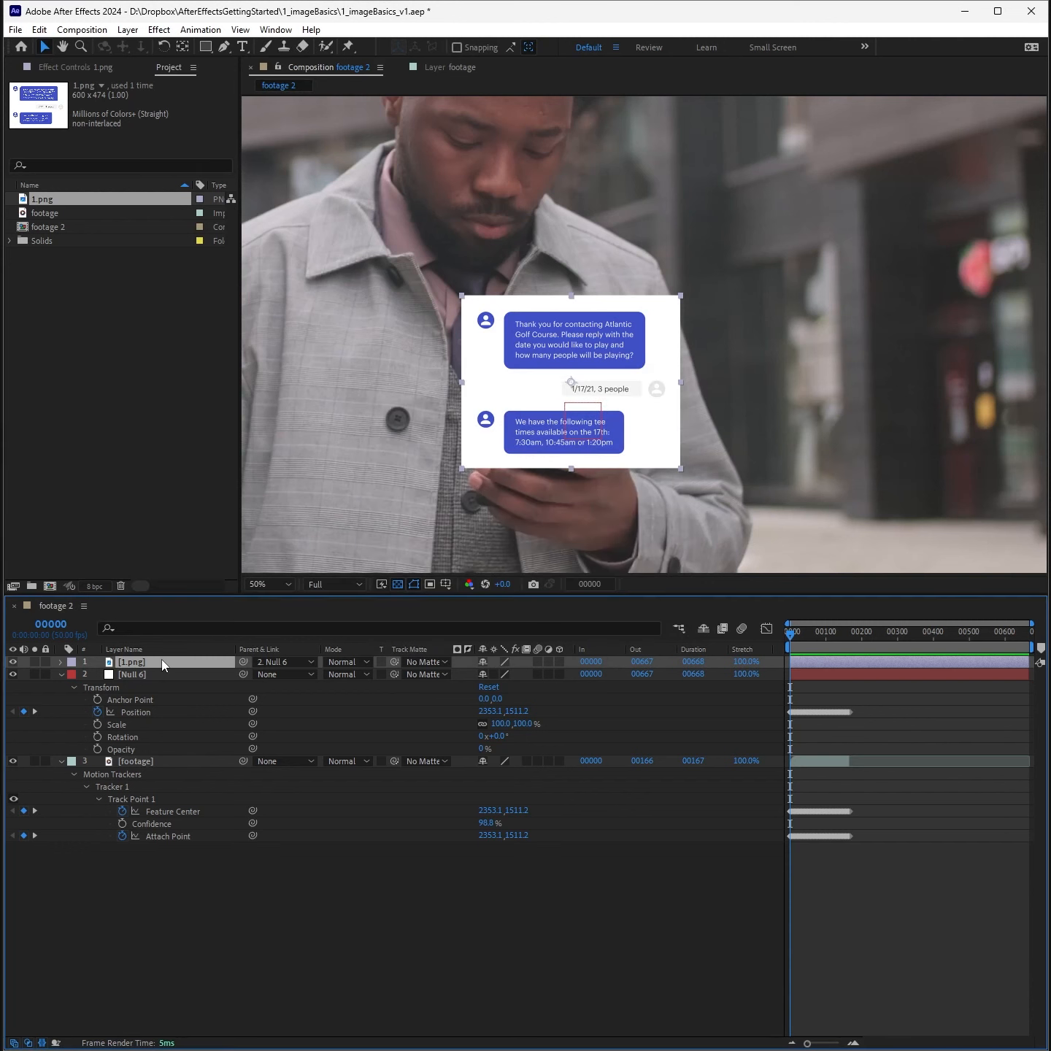
Step: Apply the Hue/Saturation effect to the 1.png layer and set its Master Hue to 121° to recolour the bubbles red
click(164, 32)
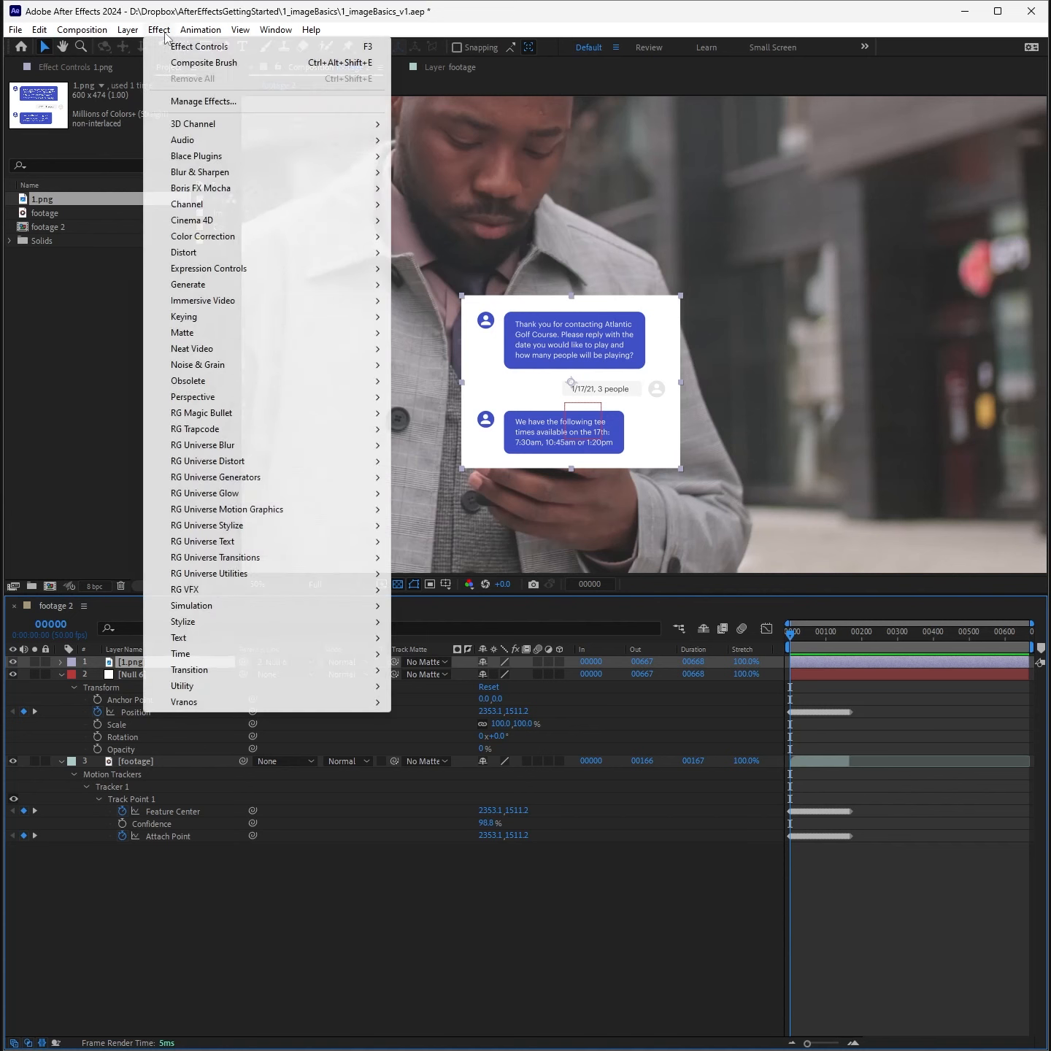
mouse_move(241, 239)
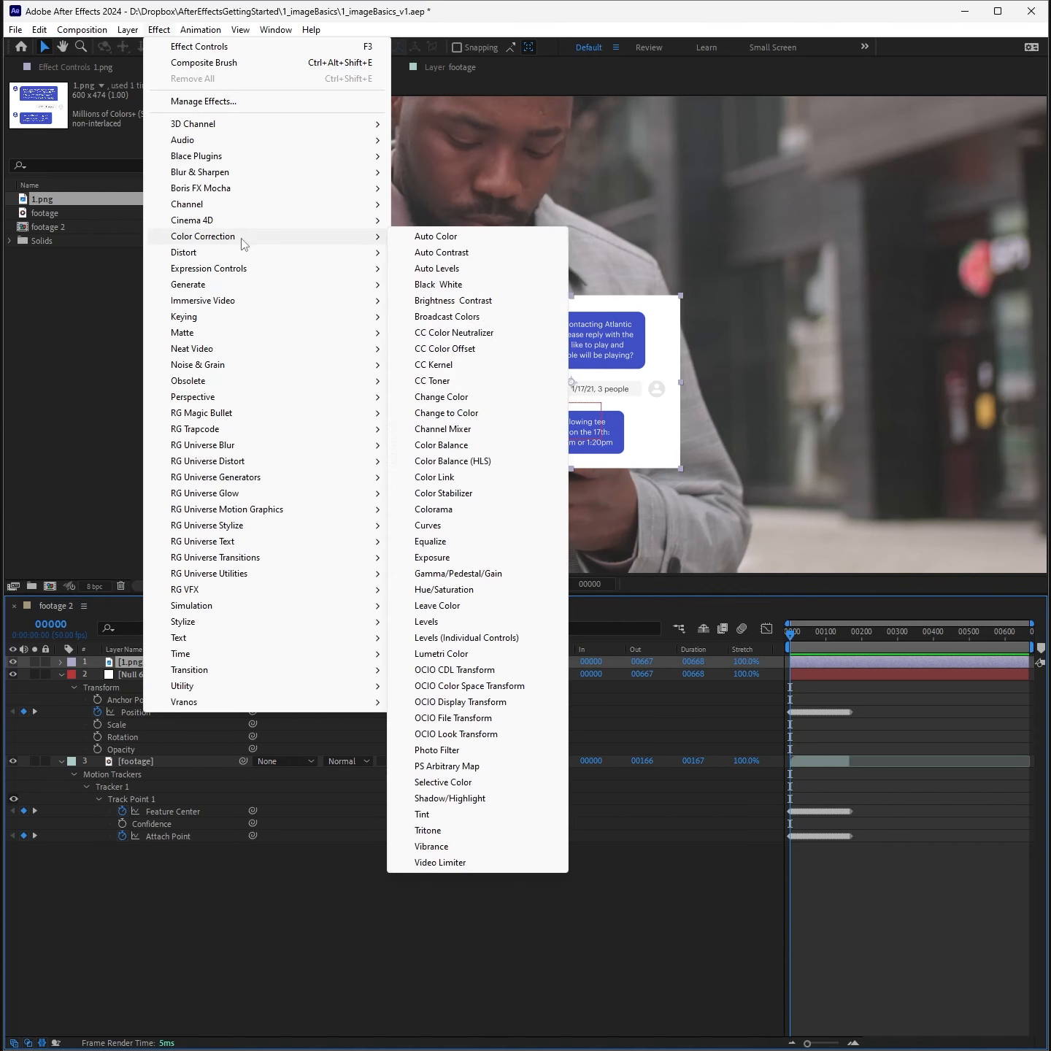
click(477, 593)
drag(153, 167, 275, 208)
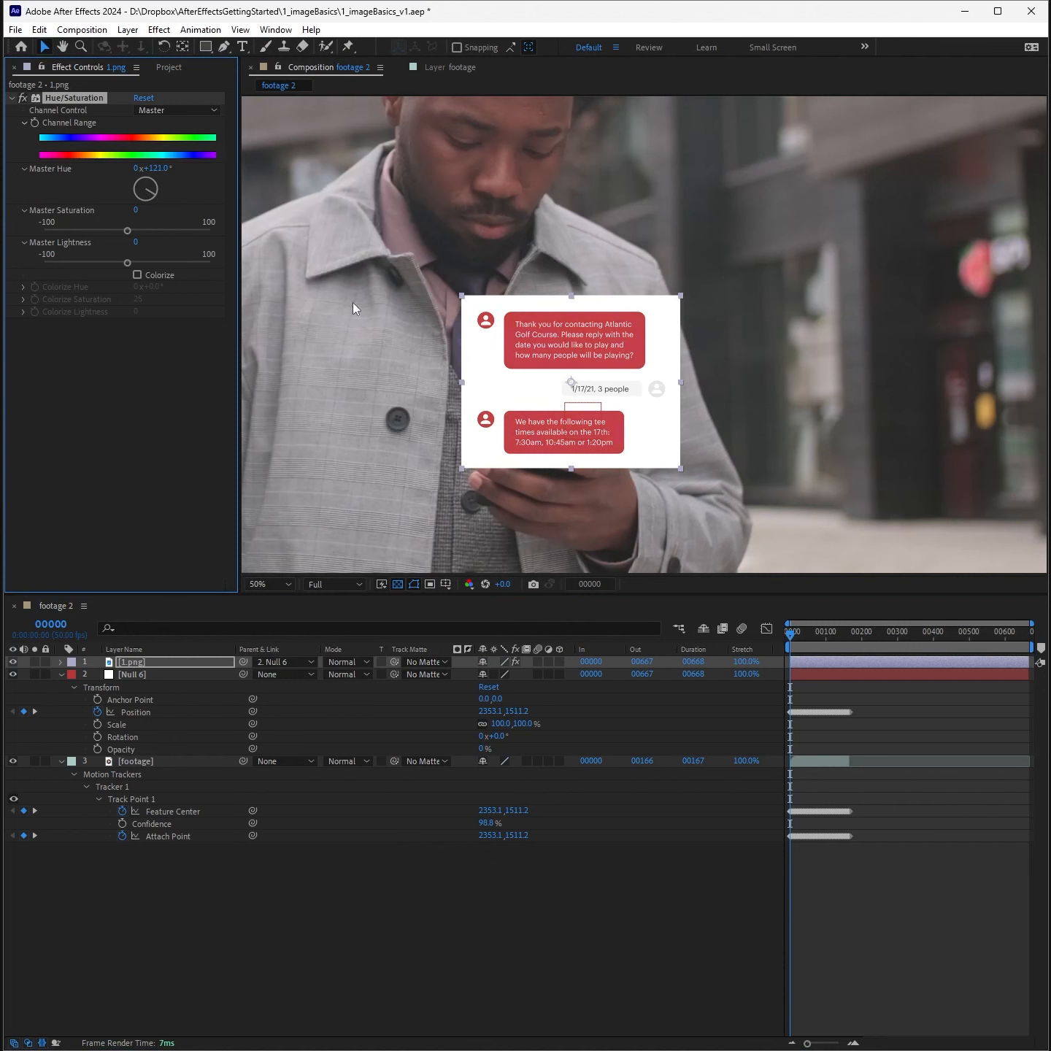
Step: Draw a rectangular mask on the 1.png layer around the first message bubble and its avatar, and preview the masked graphic
click(202, 661)
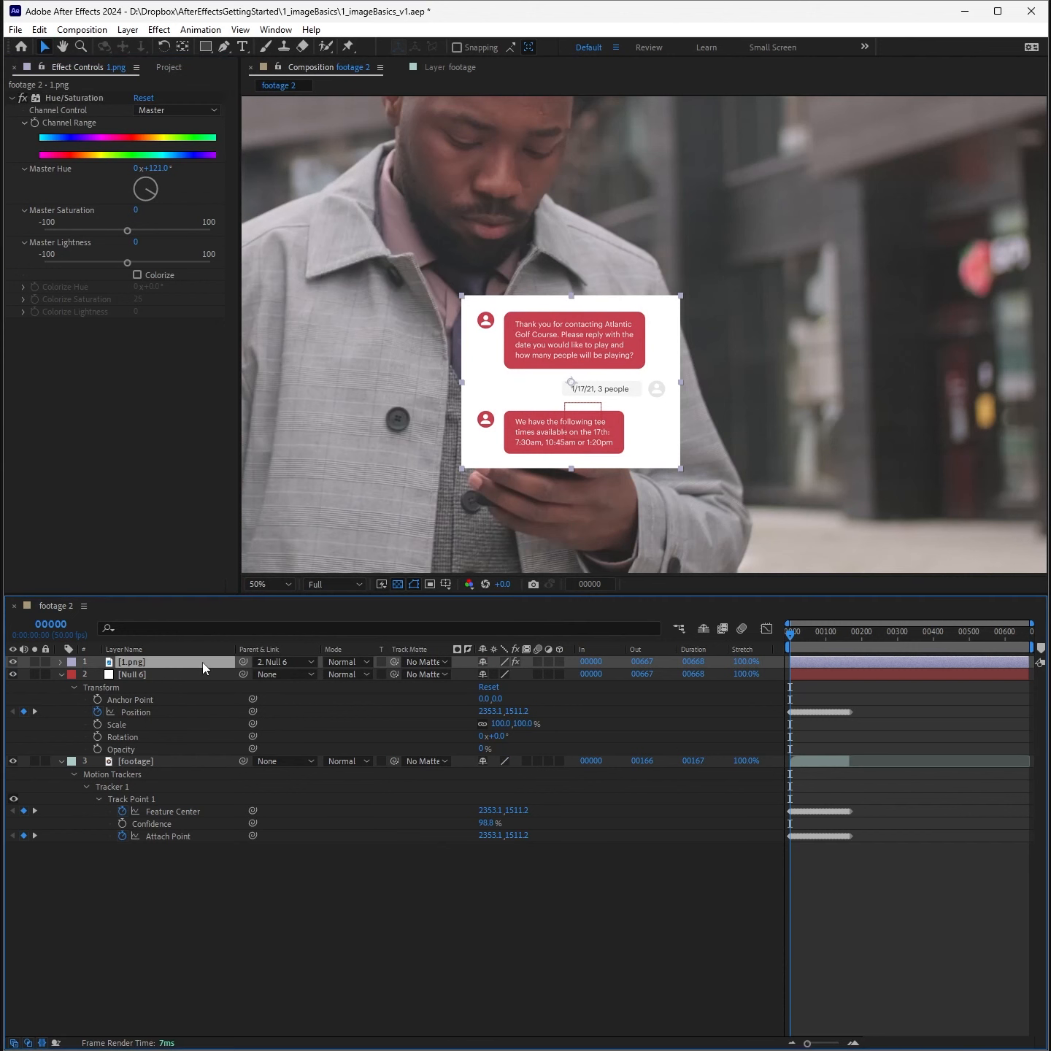
click(206, 46)
mouse_move(471, 302)
mouse_down()
mouse_move(689, 393)
mouse_move(652, 377)
mouse_up()
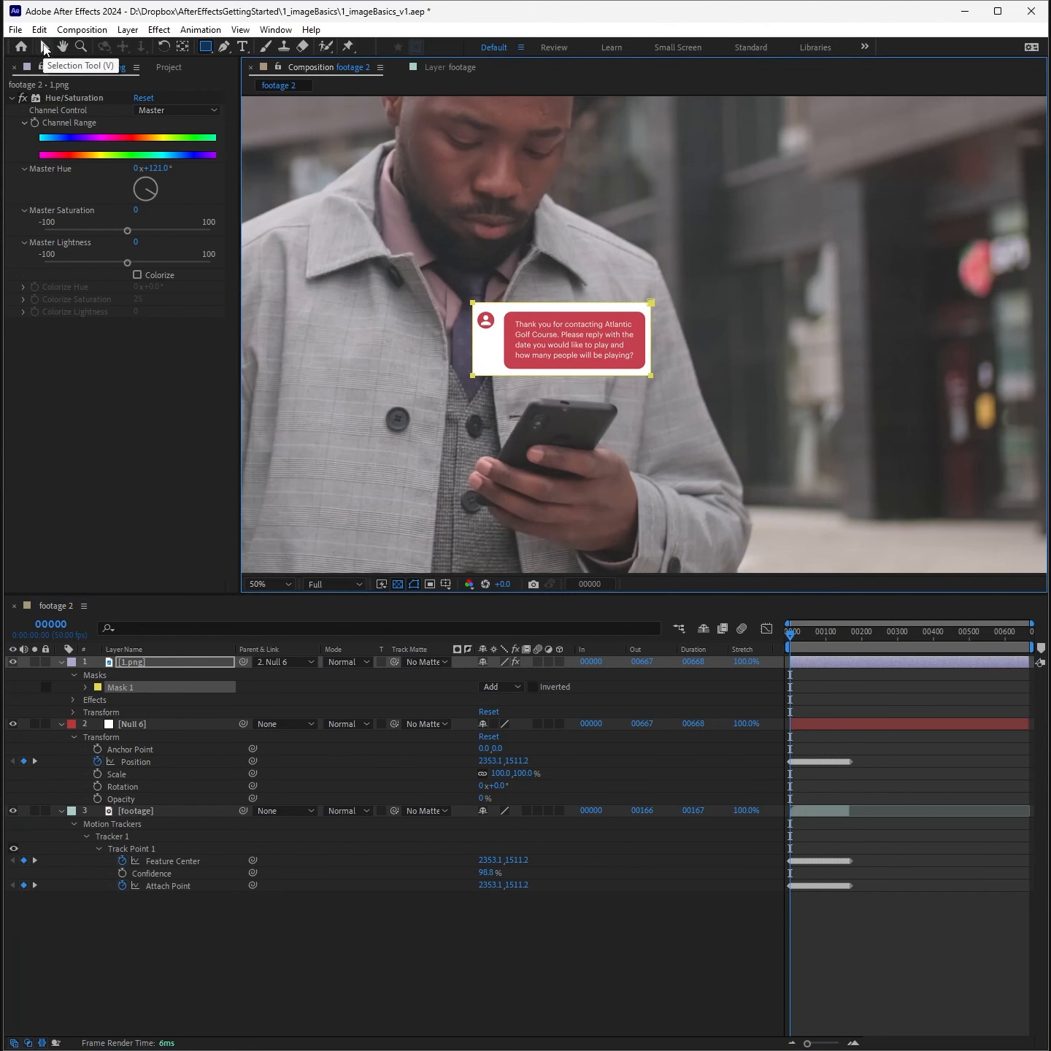
click(45, 48)
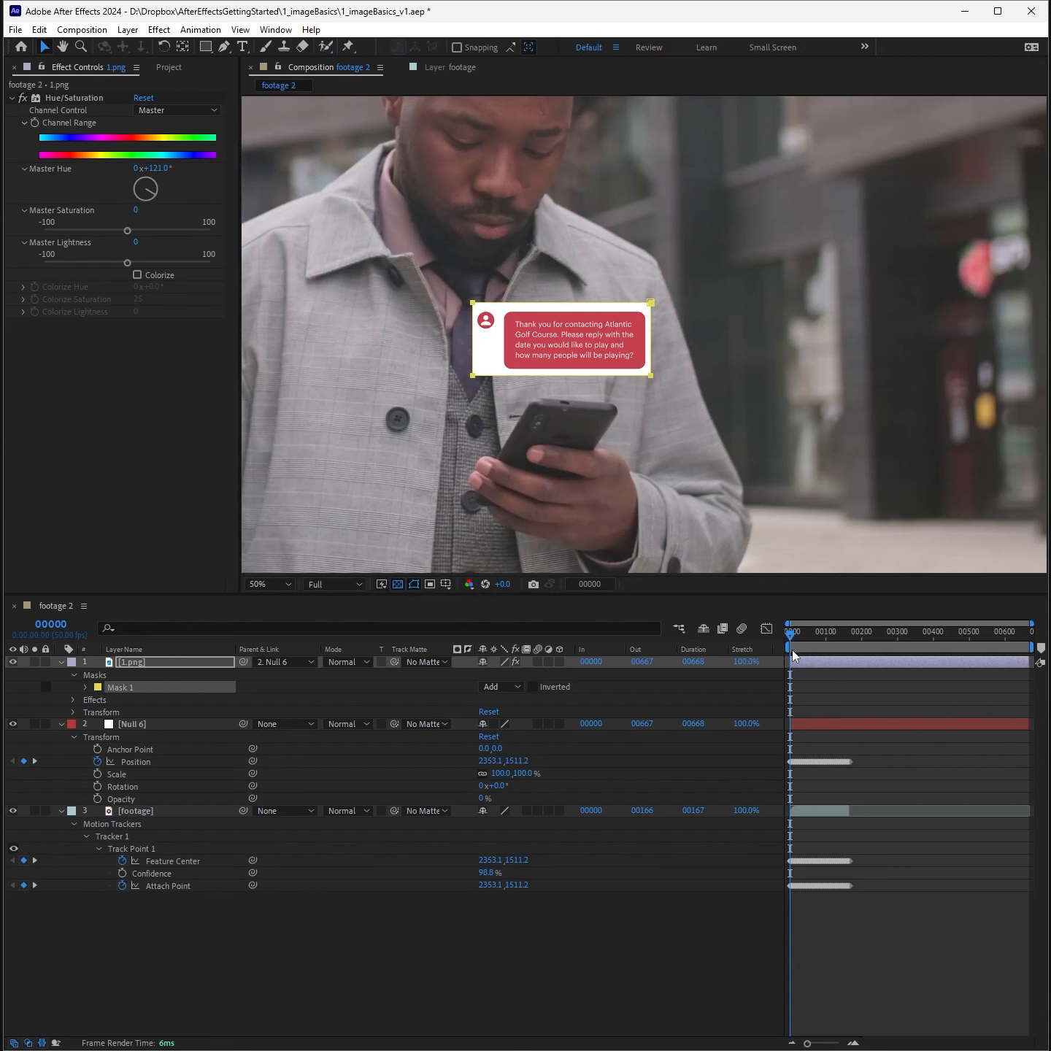
mouse_move(793, 637)
mouse_down()
mouse_move(852, 647)
mouse_move(789, 636)
mouse_up()
click(473, 523)
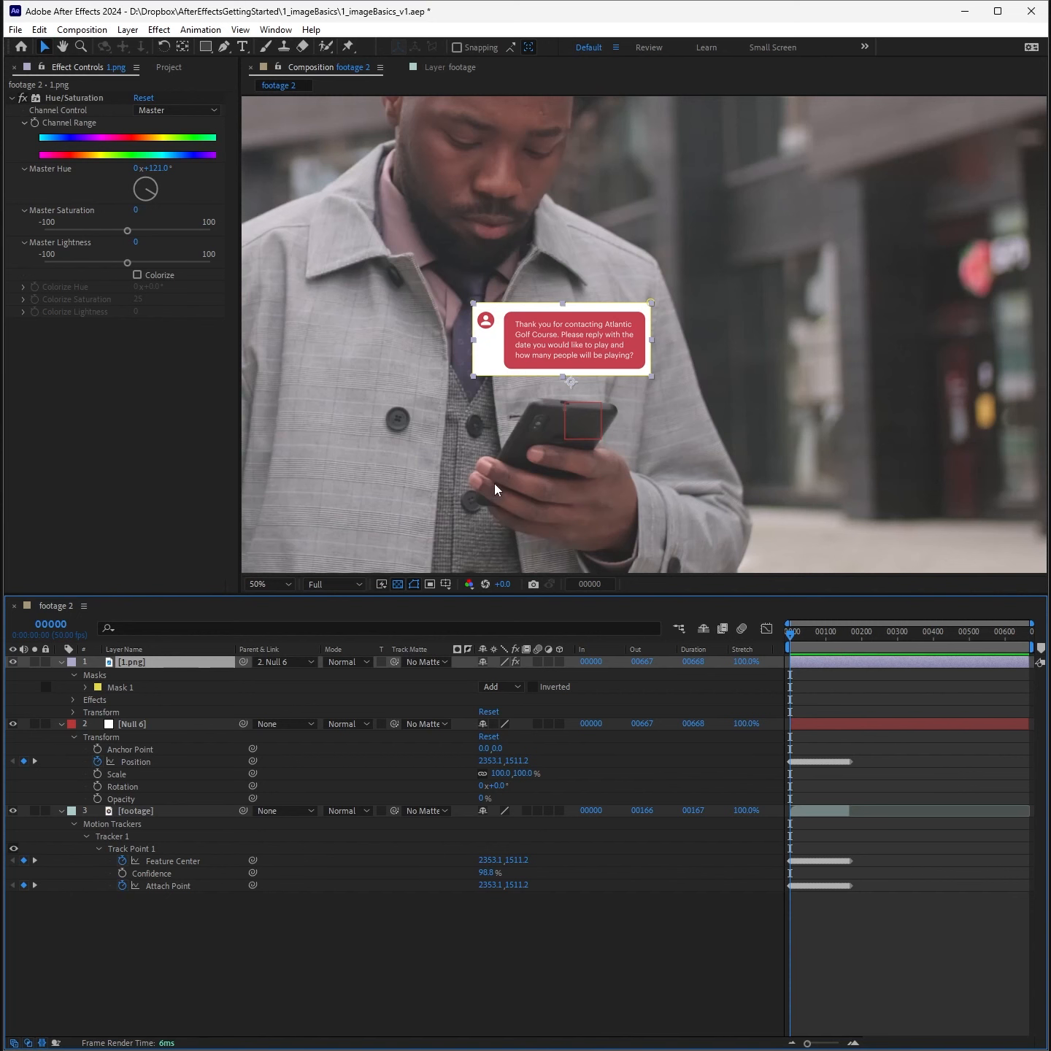
Step: Pre-compose the 1.png layer as 1.png Comp 1, leaving all attributes in footage 2
key(comma)
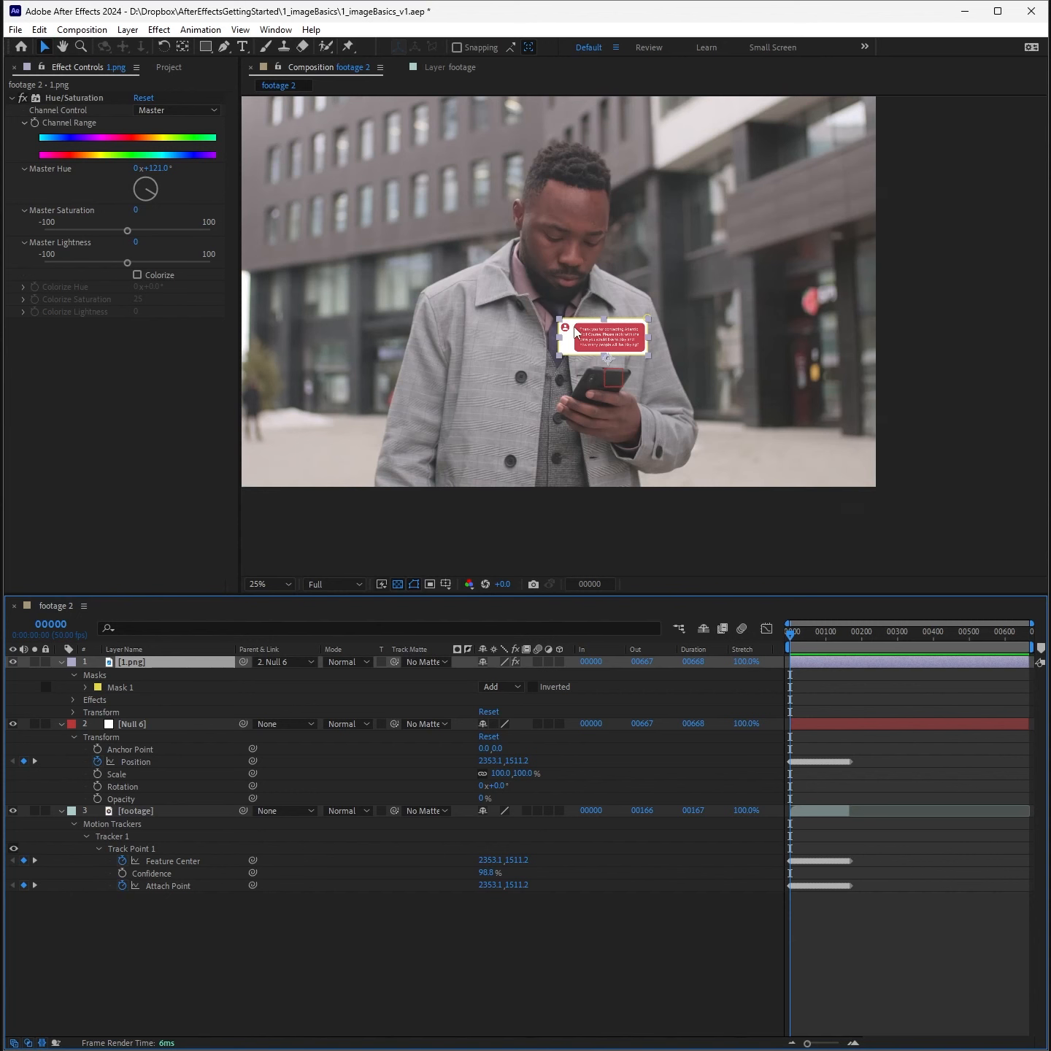
scroll(643, 333, up, 2)
click(128, 29)
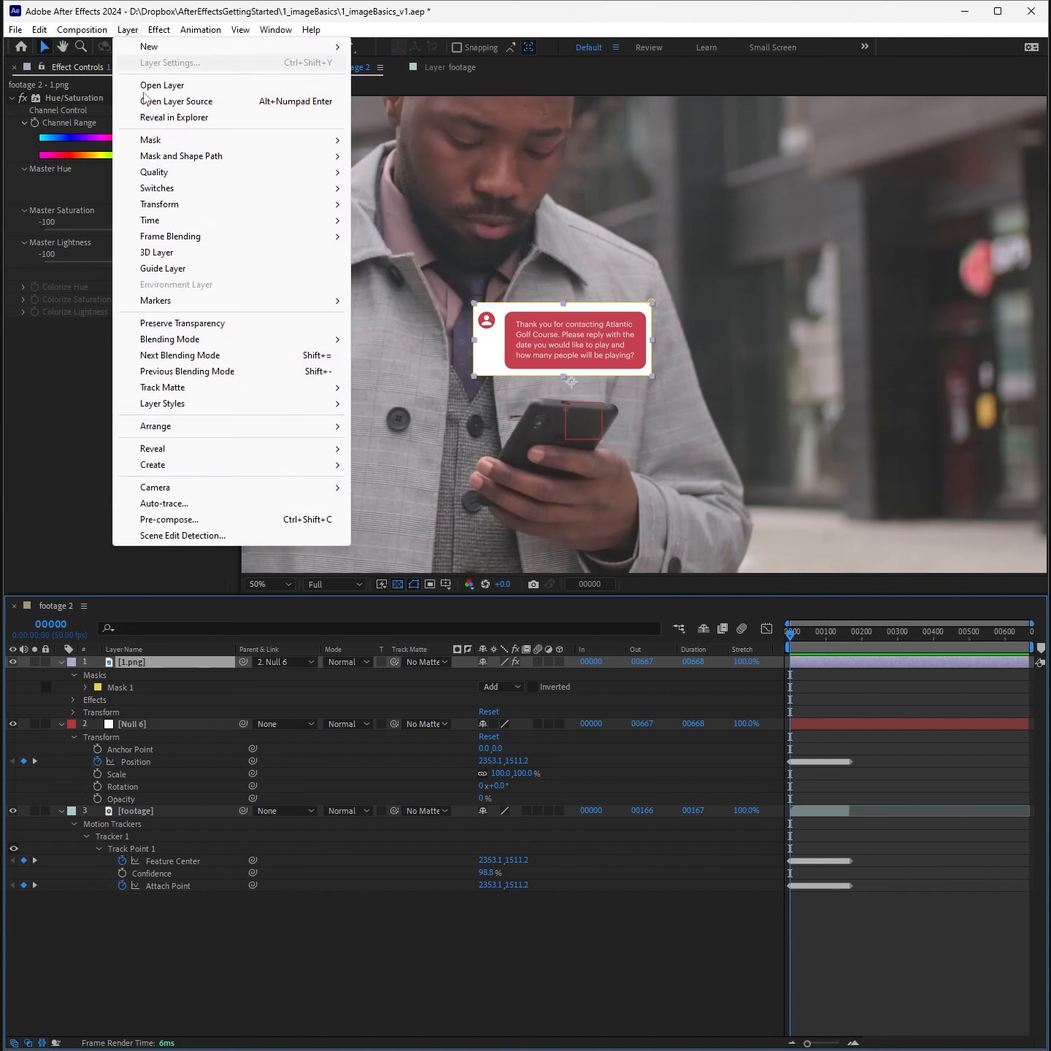
click(201, 519)
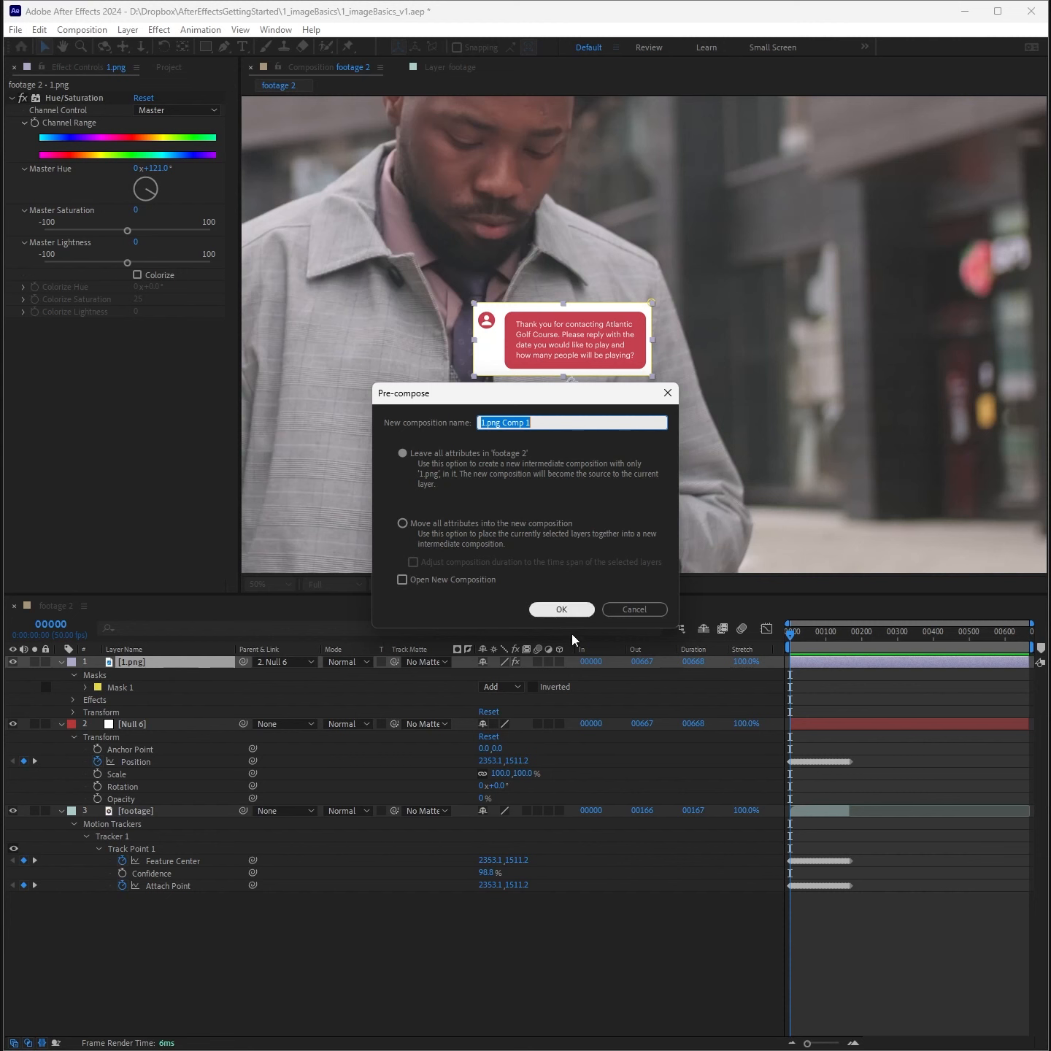
click(561, 610)
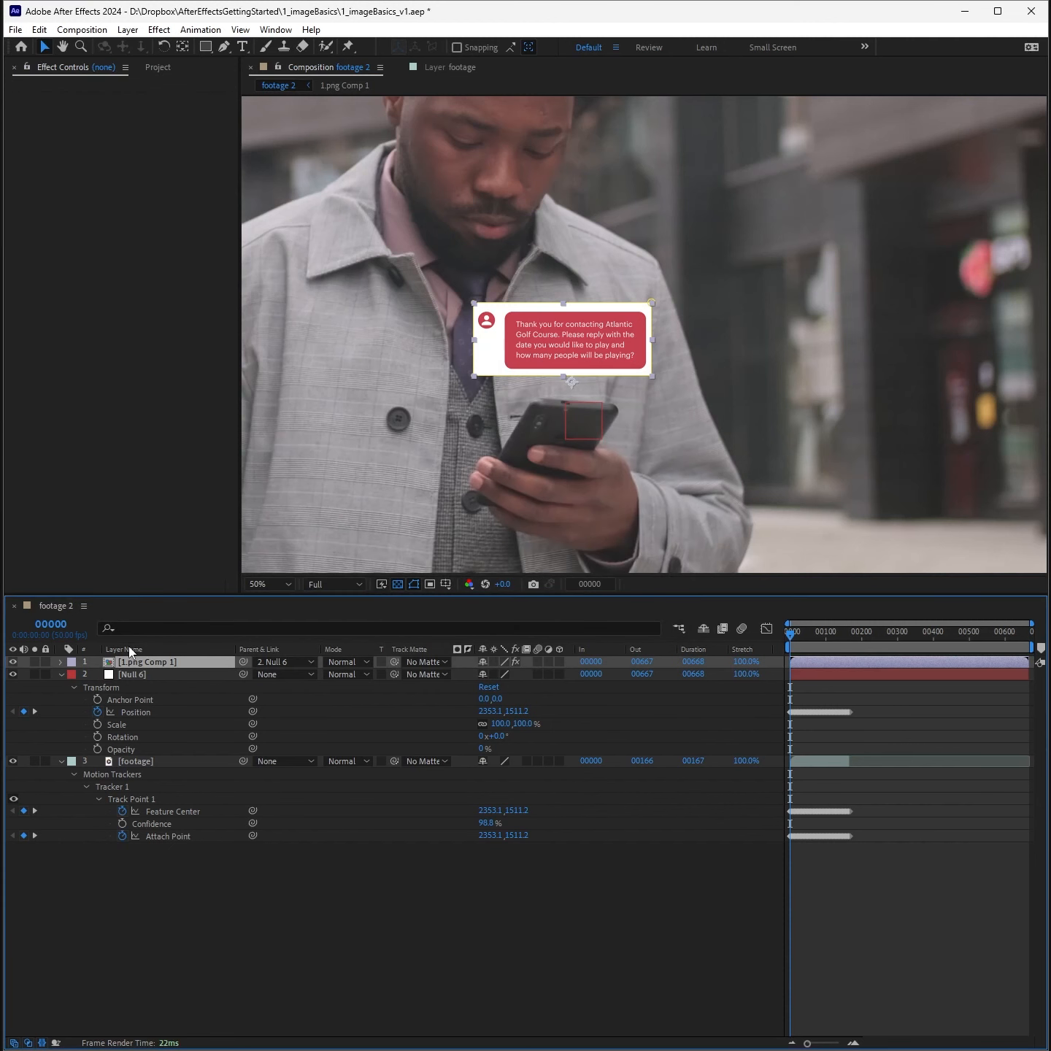
Step: Examine the mask and the Hue/Saturation settings on the 1.png Comp 1 layer
click(62, 662)
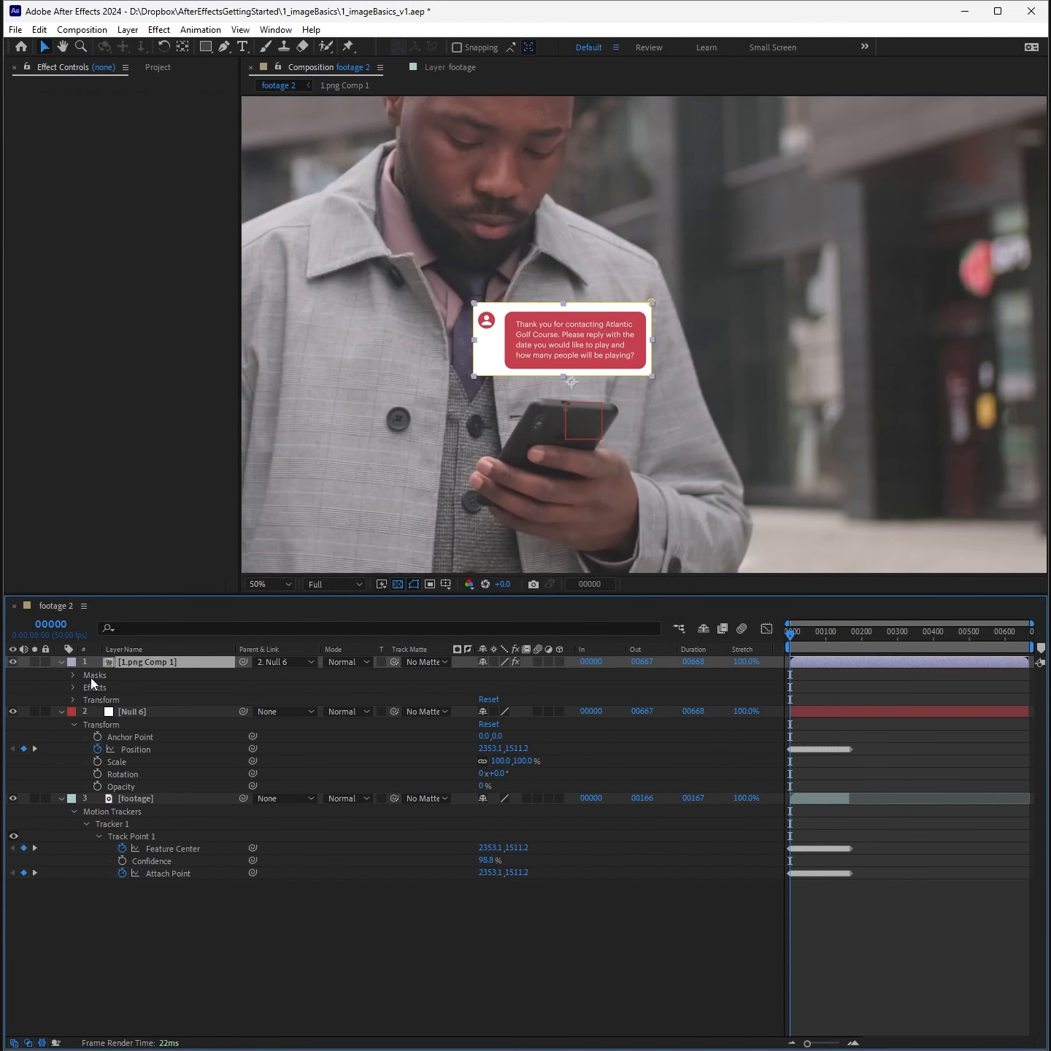
click(73, 674)
click(113, 689)
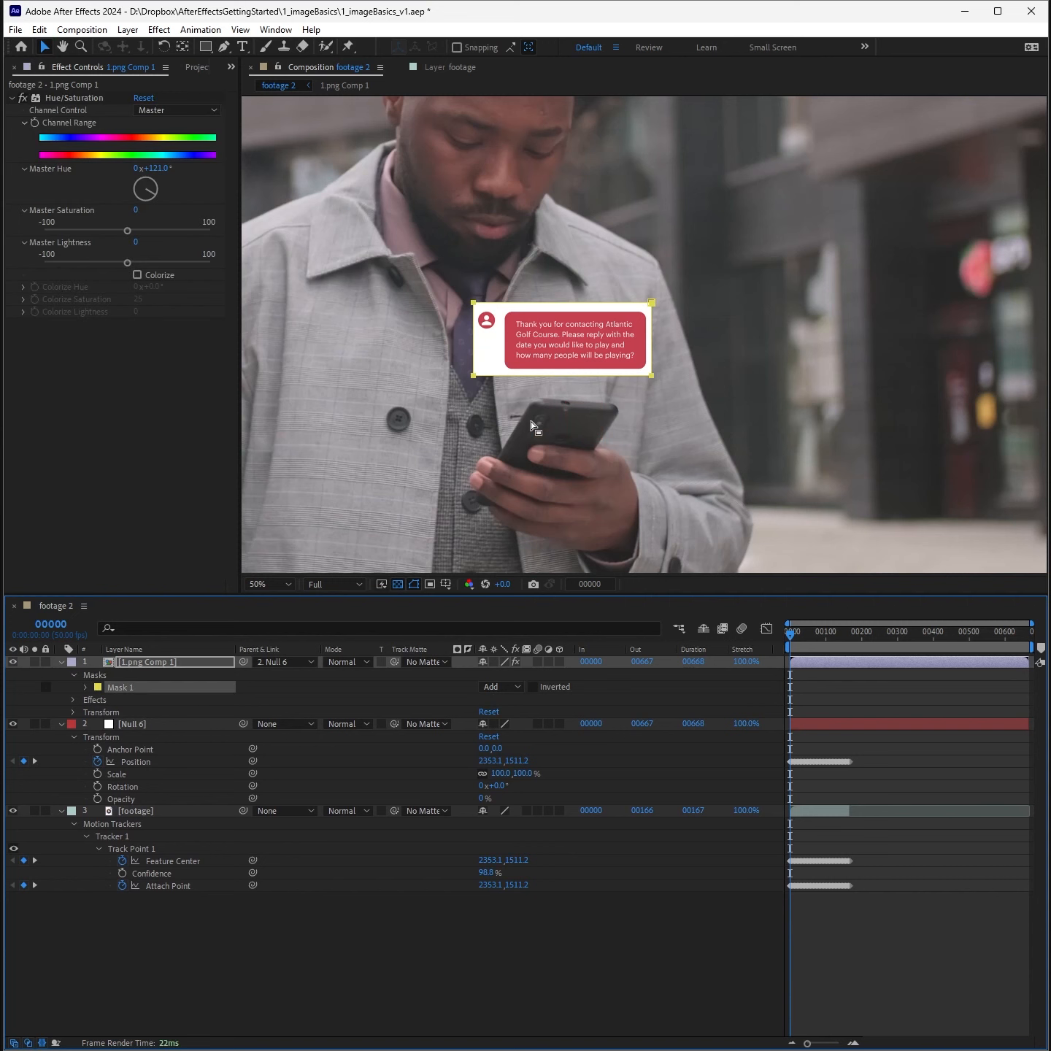
mouse_move(151, 168)
mouse_down()
mouse_move(220, 165)
mouse_move(139, 166)
mouse_move(154, 167)
mouse_up()
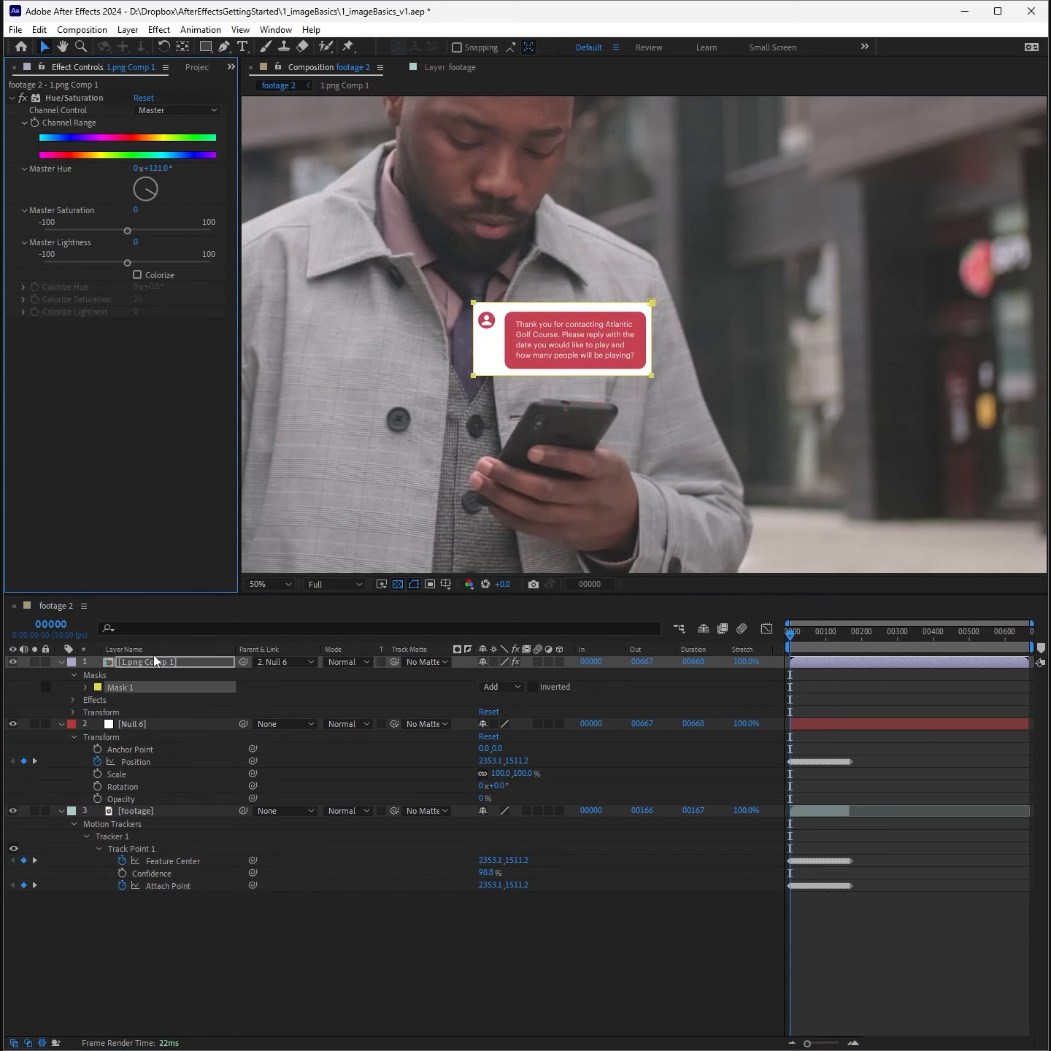
click(285, 691)
Step: Open 1.png Comp 1 to check its layer and composition settings, and return to footage 2
double_click(194, 661)
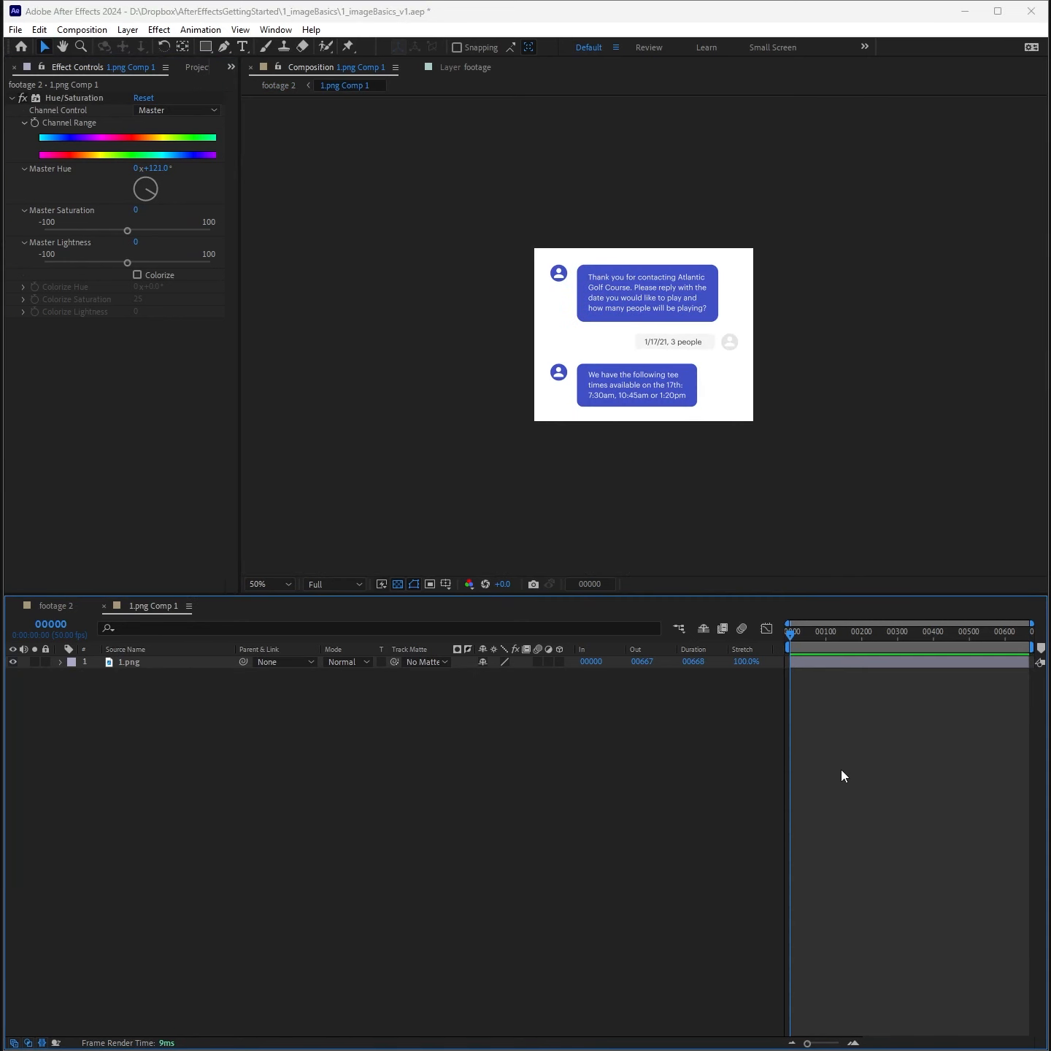
key(ctrl+k)
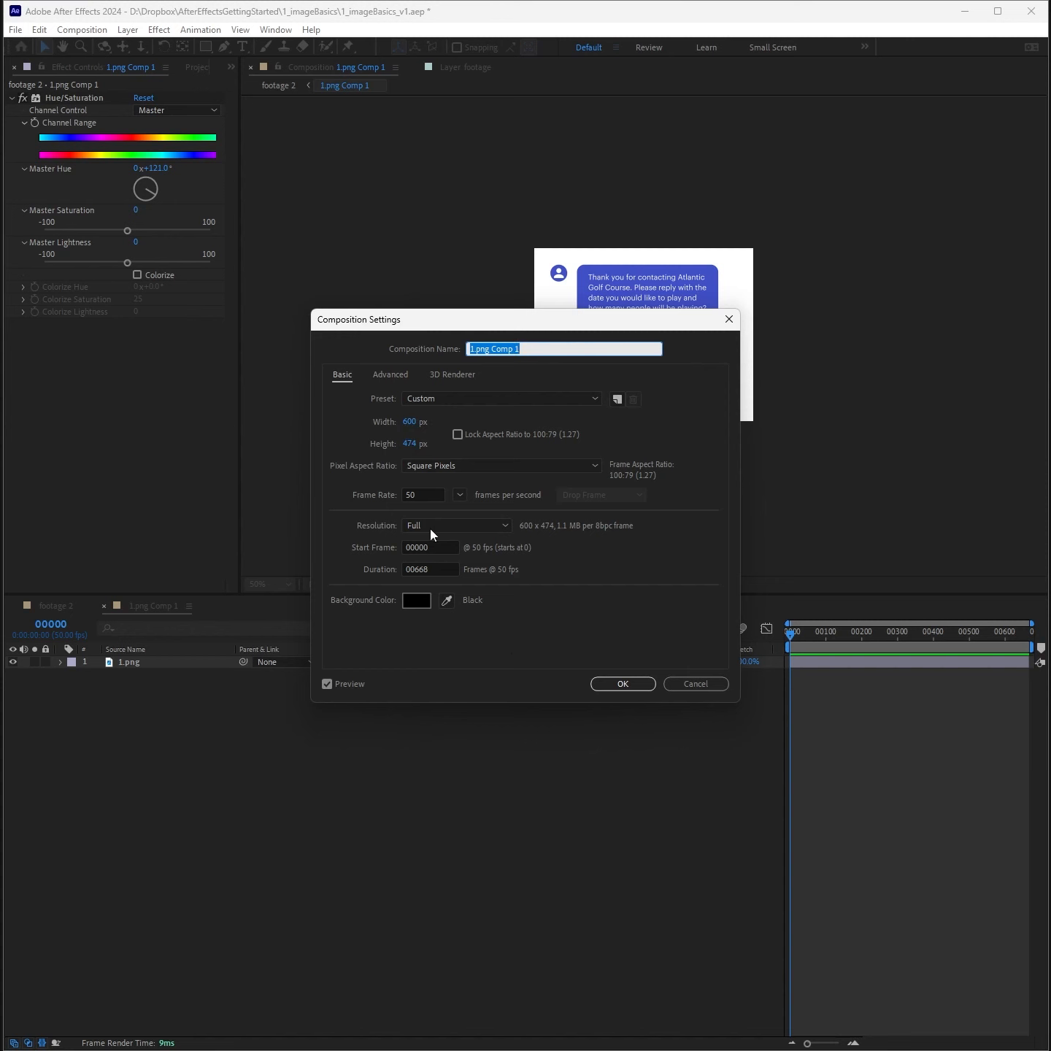
key(Return)
click(208, 666)
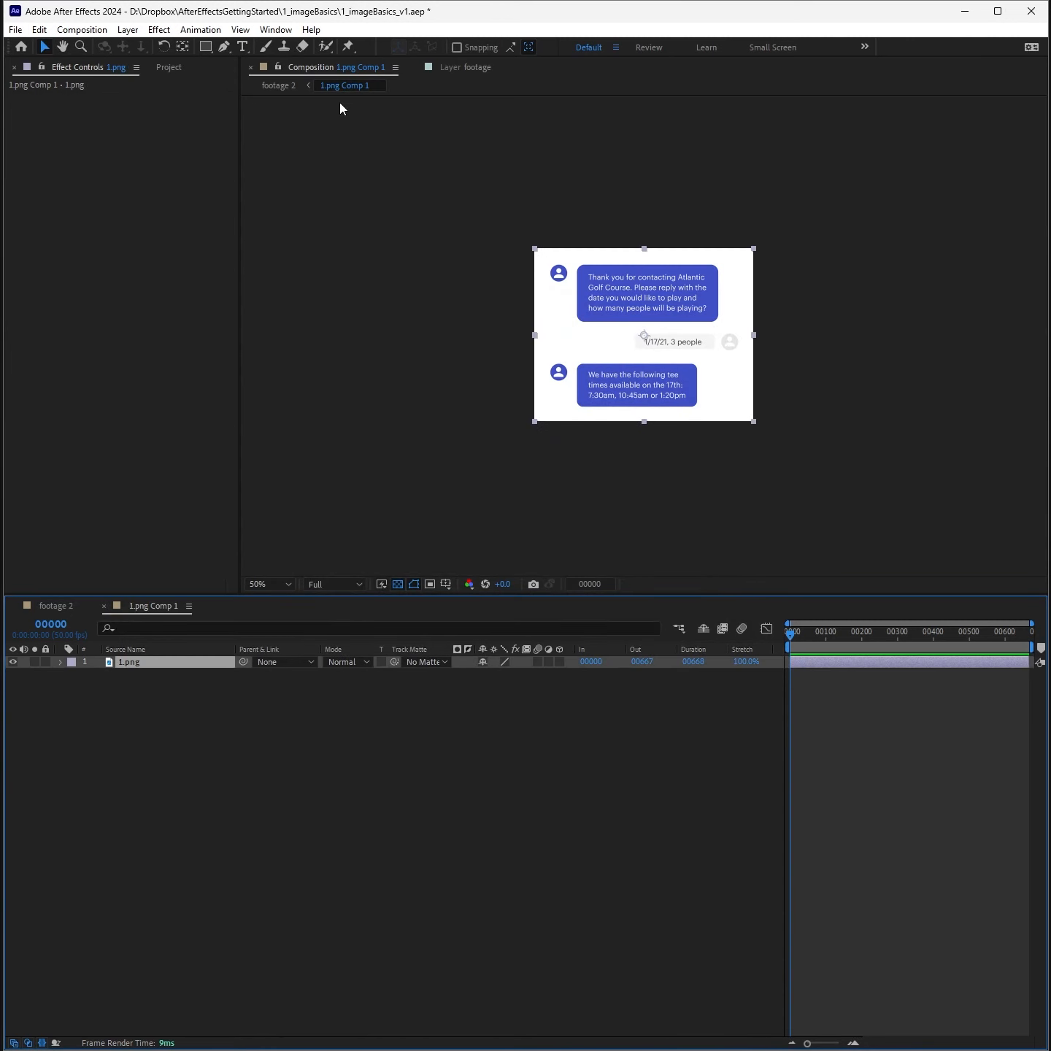
click(679, 726)
key(Tab)
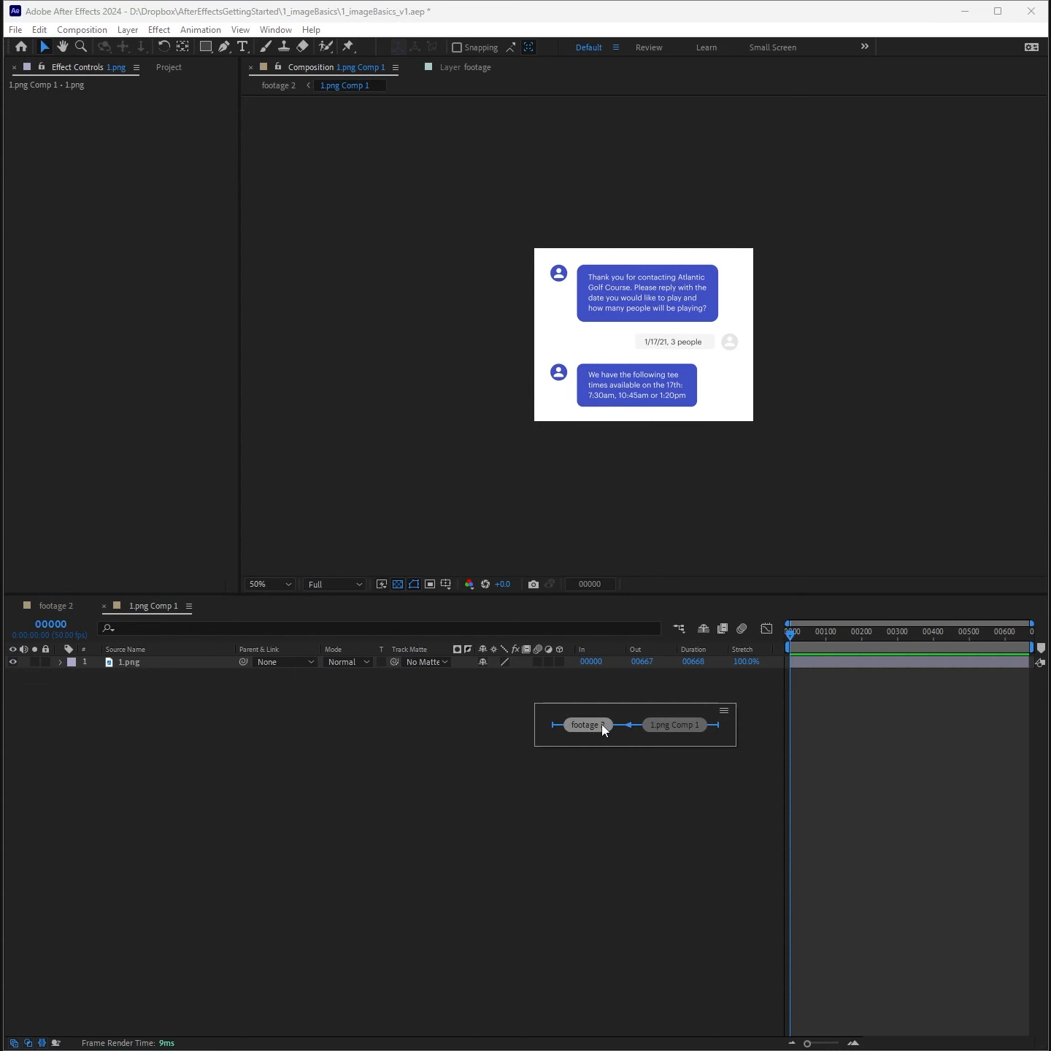
click(602, 727)
Step: Undo the pre-compose of the 1.png layer in footage 2
click(305, 703)
key(ctrl+z)
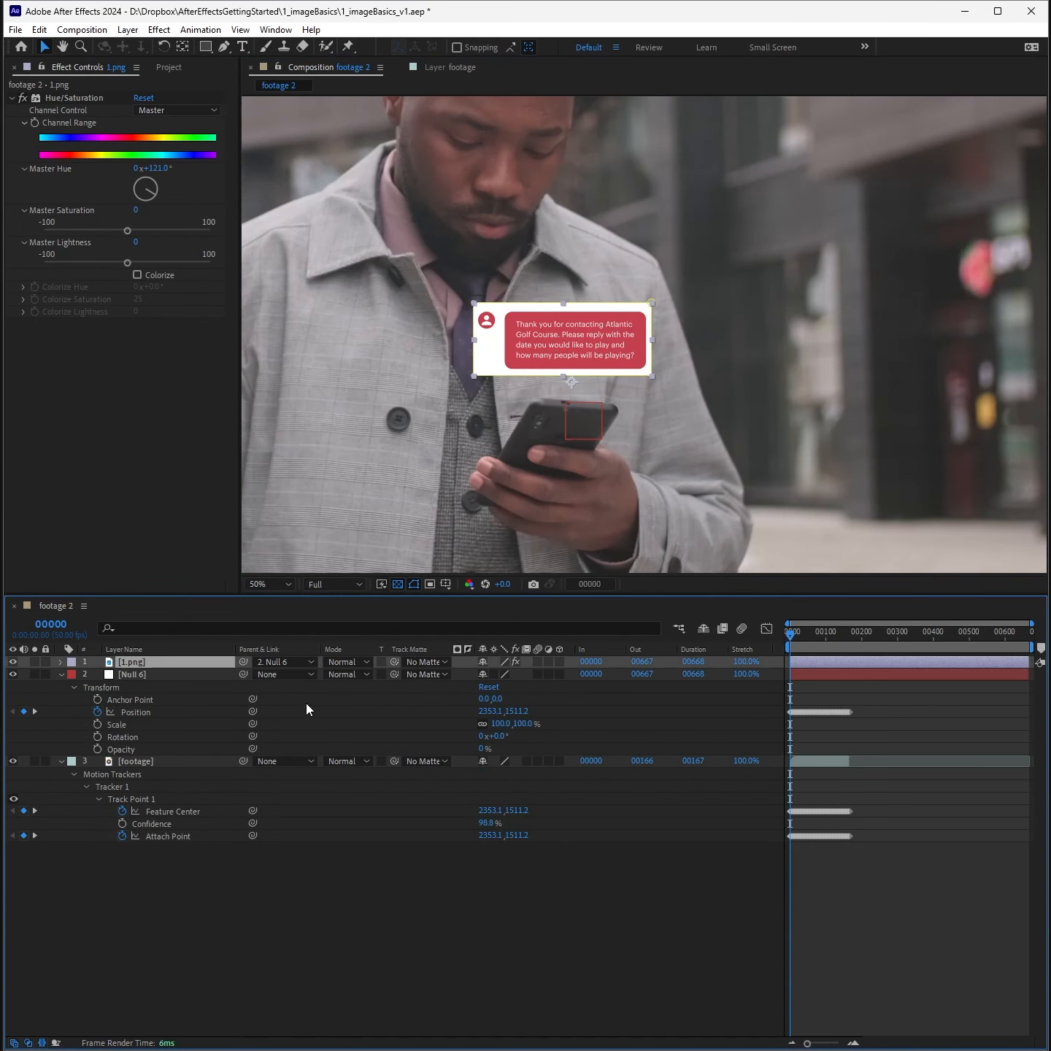
Step: Pre-compose the 1.png layer as 1.png Comp 1, moving all attributes into the new composition, and open that composition
key(ctrl+shift+c)
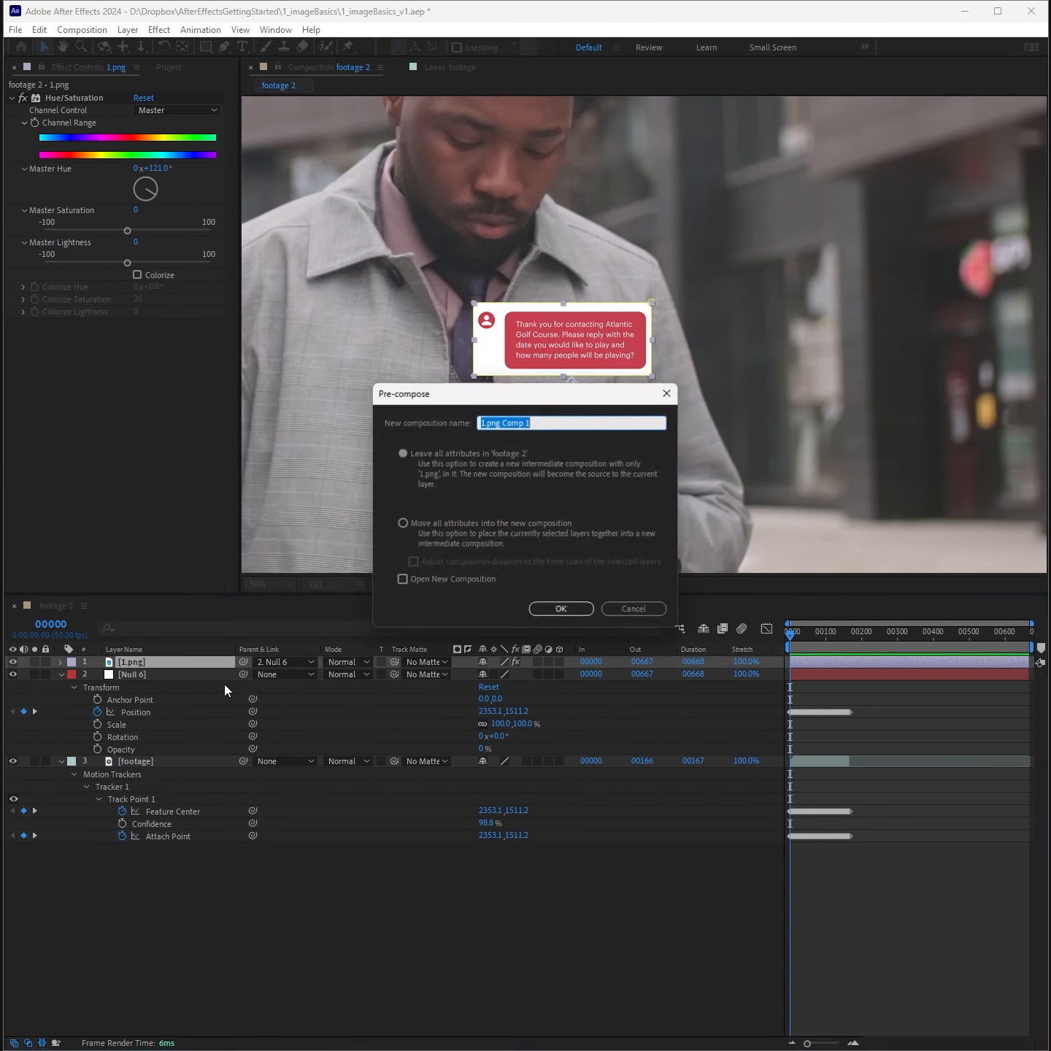
click(415, 523)
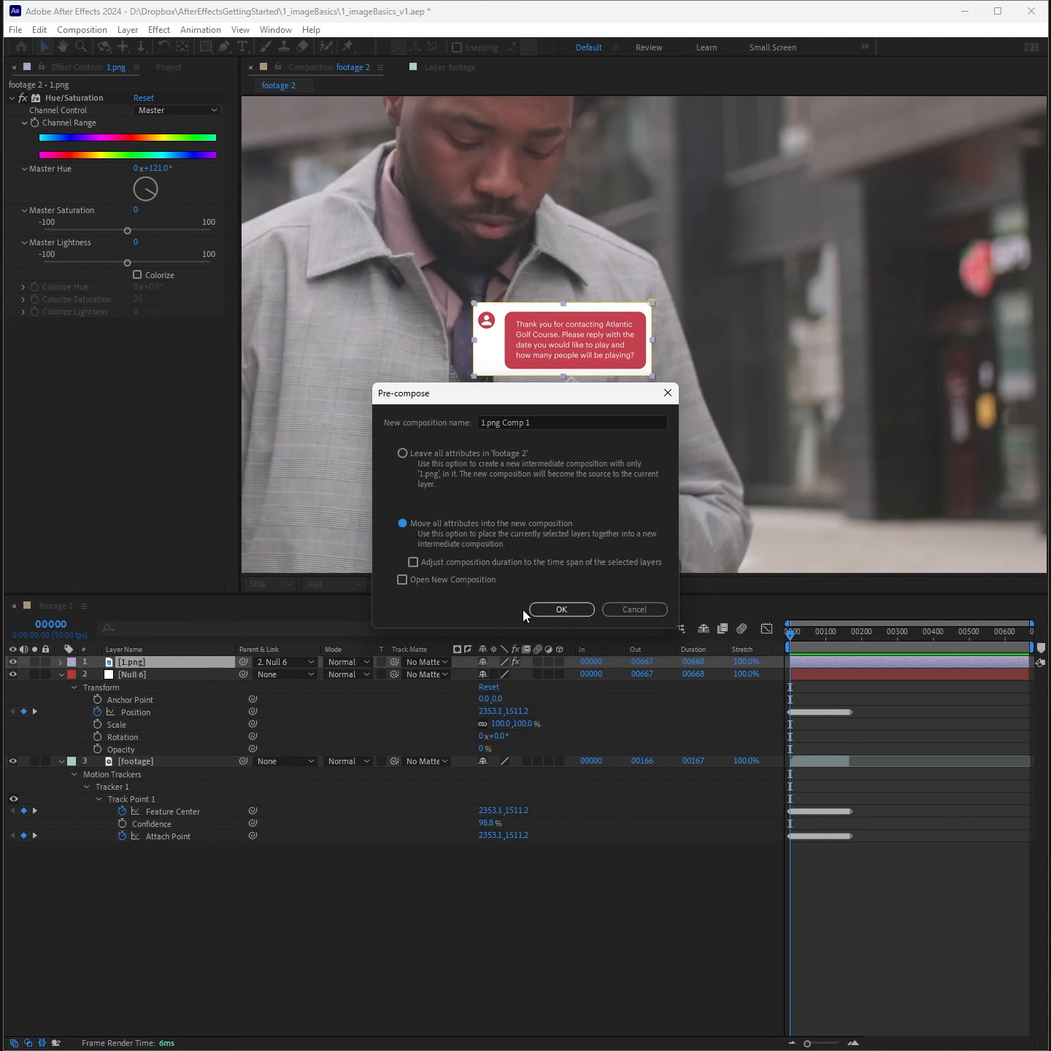
click(541, 611)
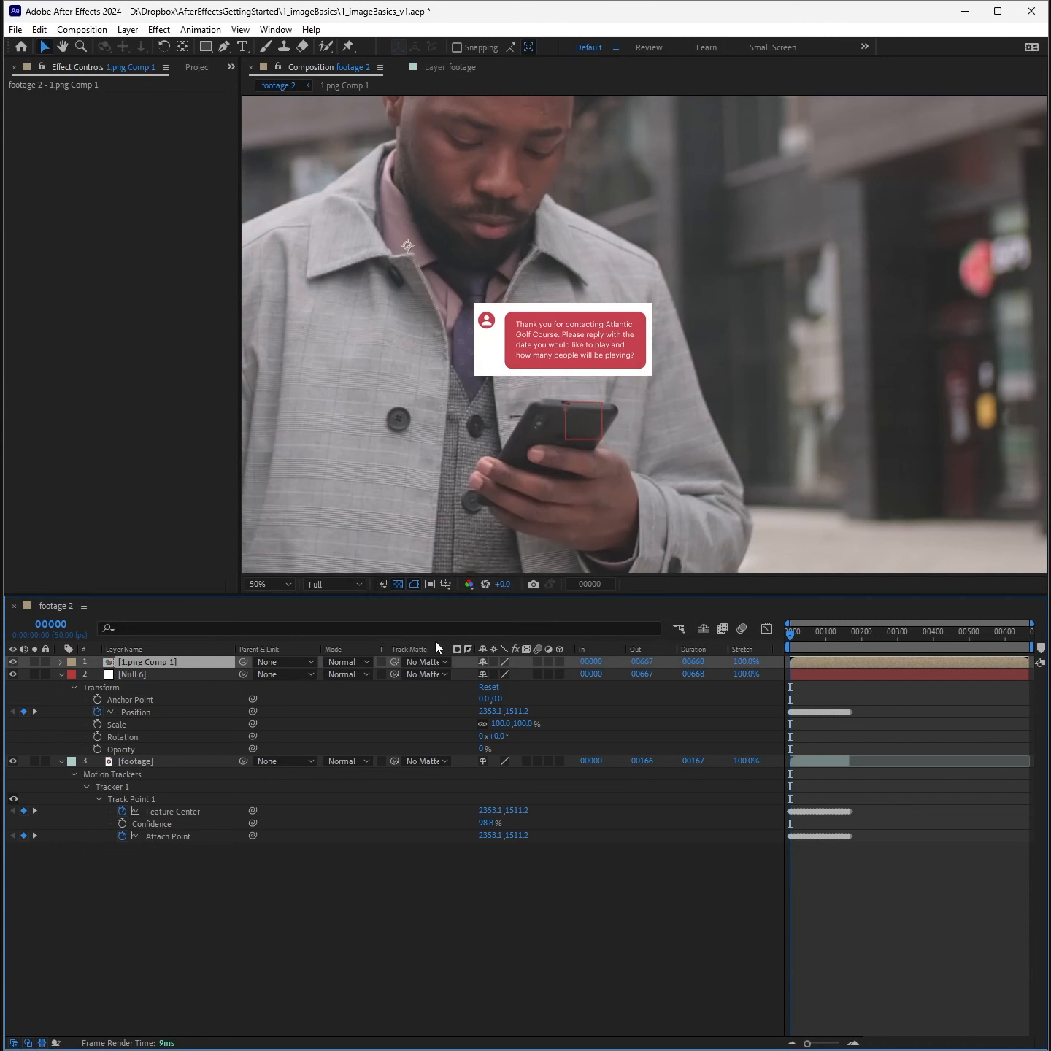
double_click(131, 661)
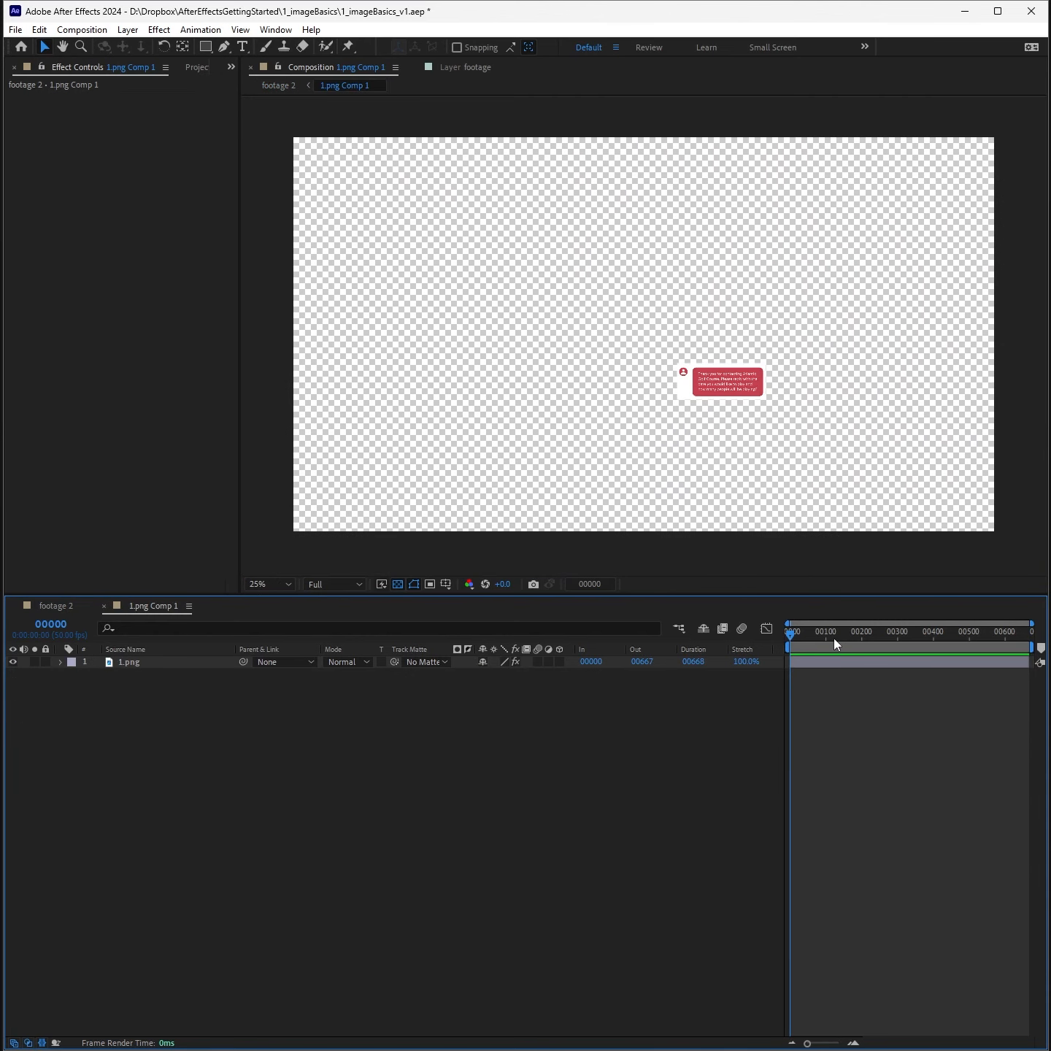
Step: Check the frame size and duration of 1.png Comp 1 in its composition settings
drag(839, 634, 894, 637)
key(Home)
key(ctrl+k)
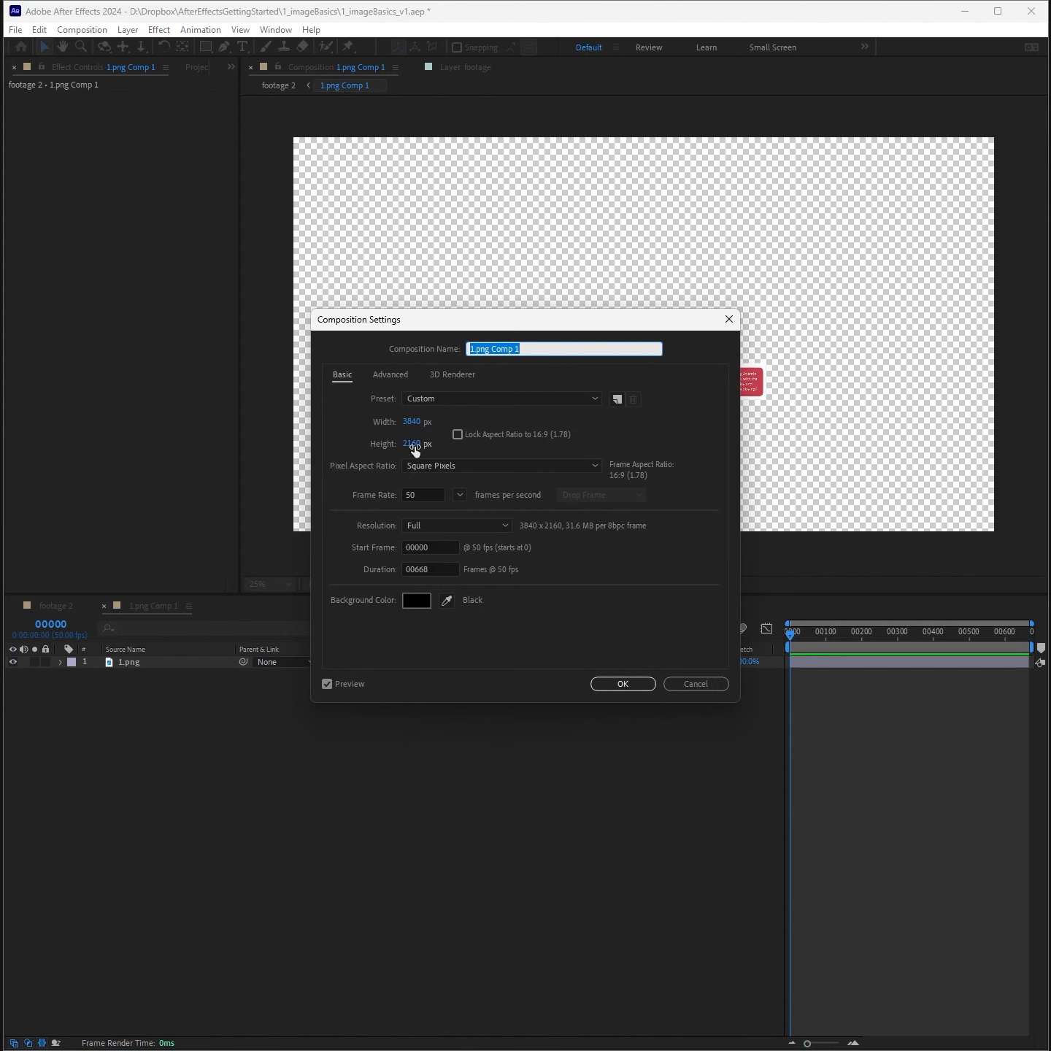
key(Return)
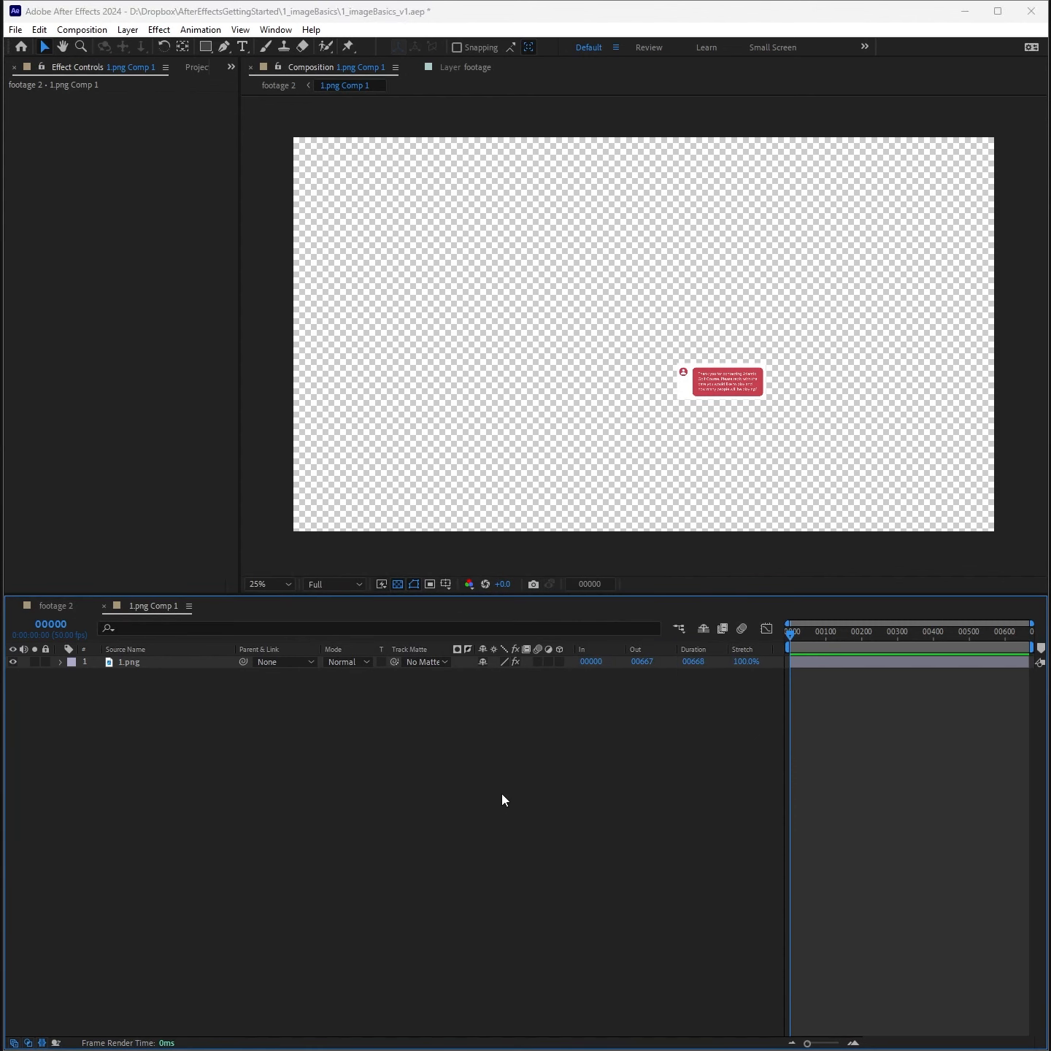
Step: Undo the pre-compose that moved all attributes and deselect the 1.png layer in footage 2
key(ctrl+z)
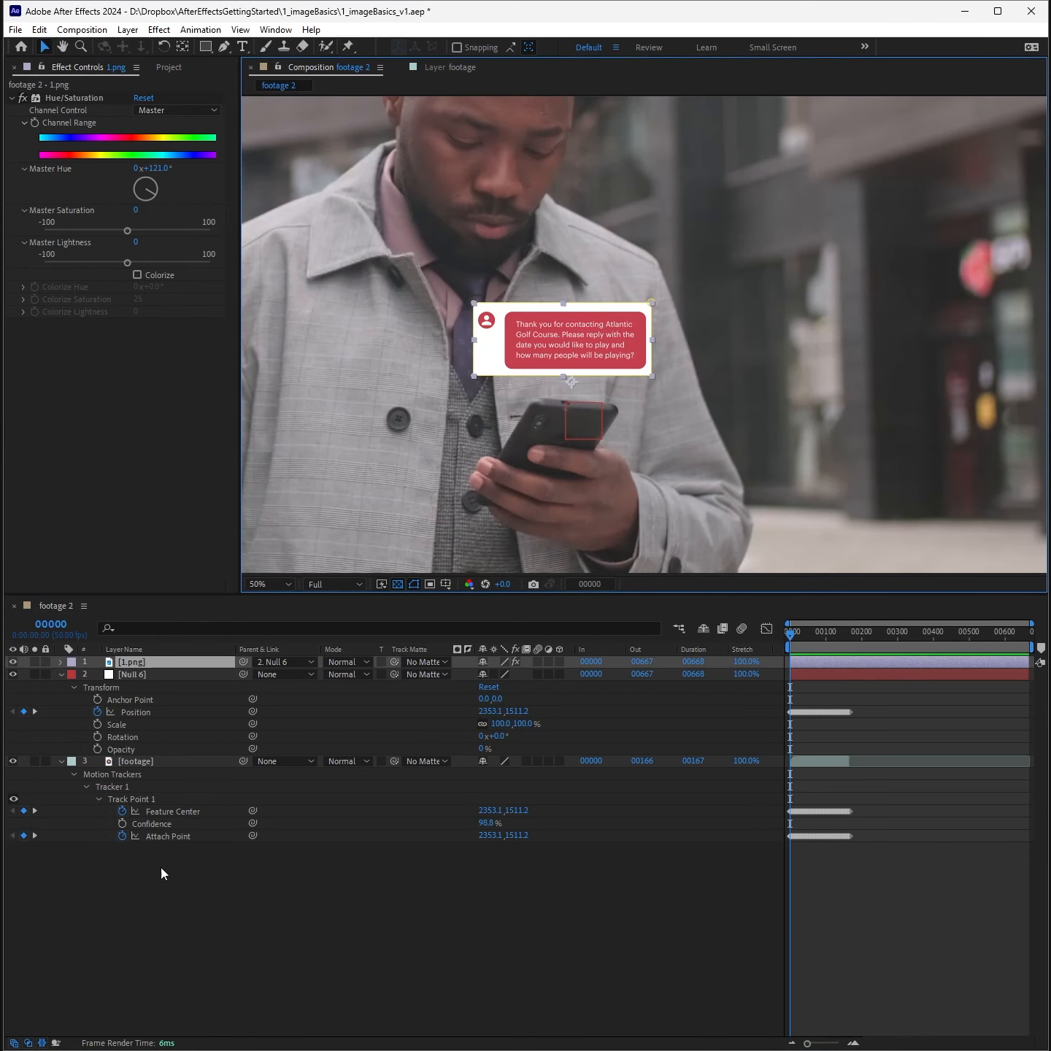
click(210, 861)
key(comma)
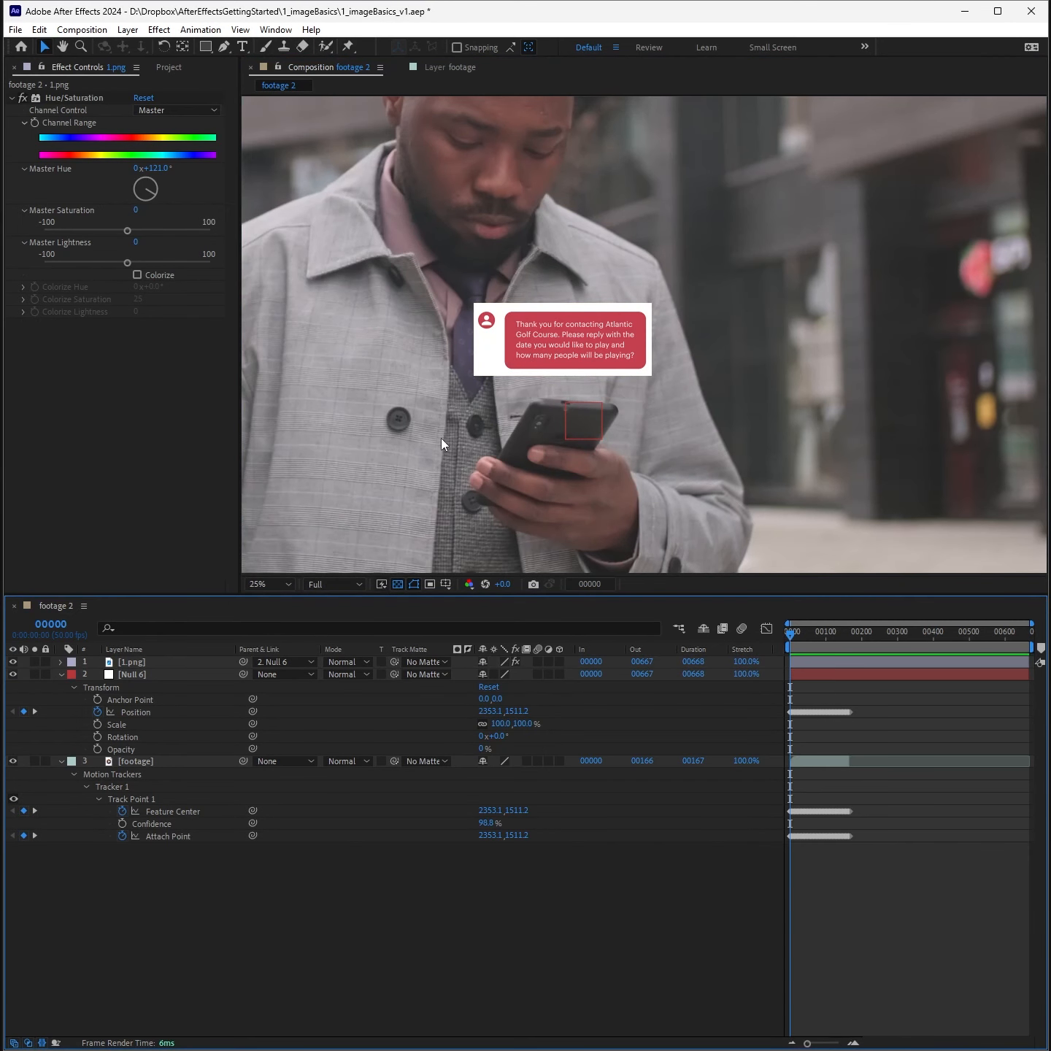
Step: Reveal the footage 2 composition in the project and duplicate it
right_click(53, 606)
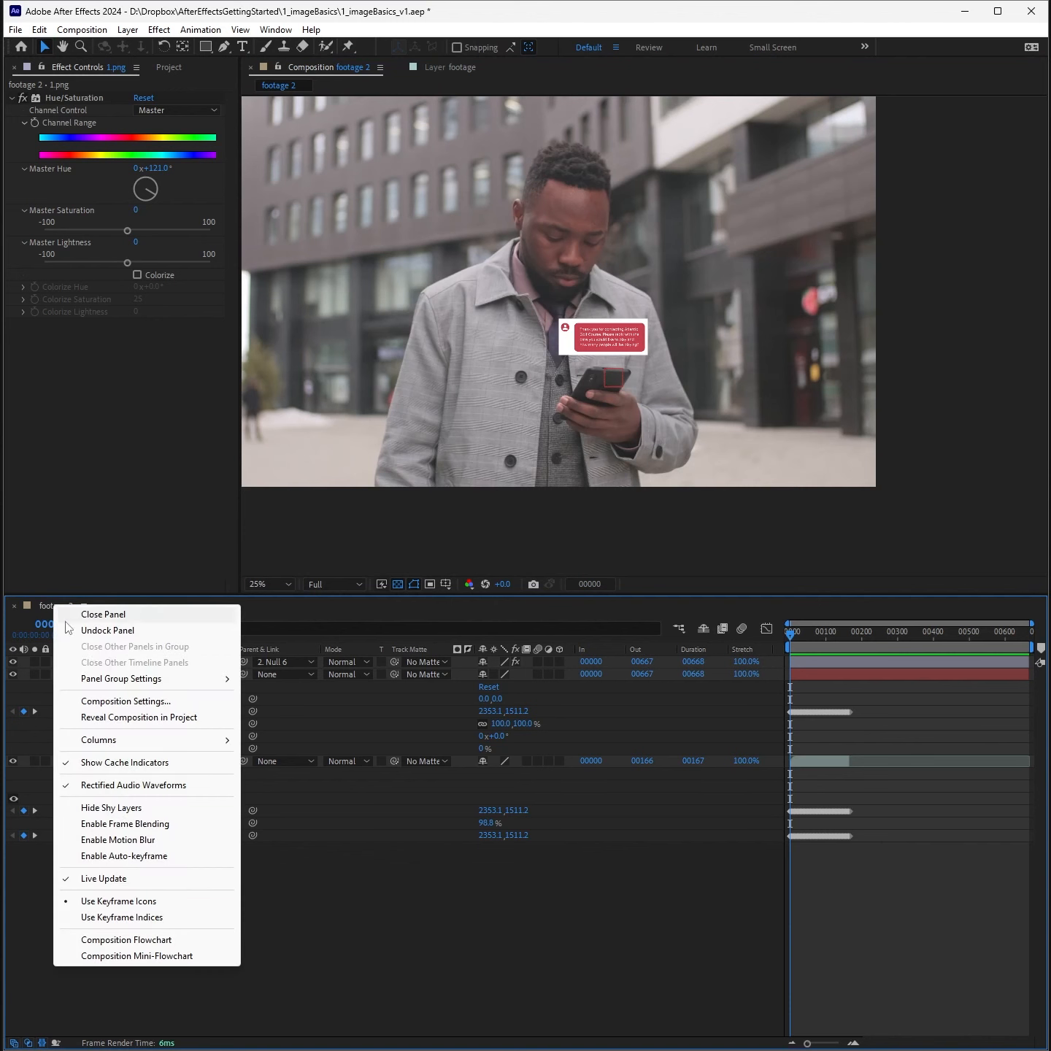
click(179, 718)
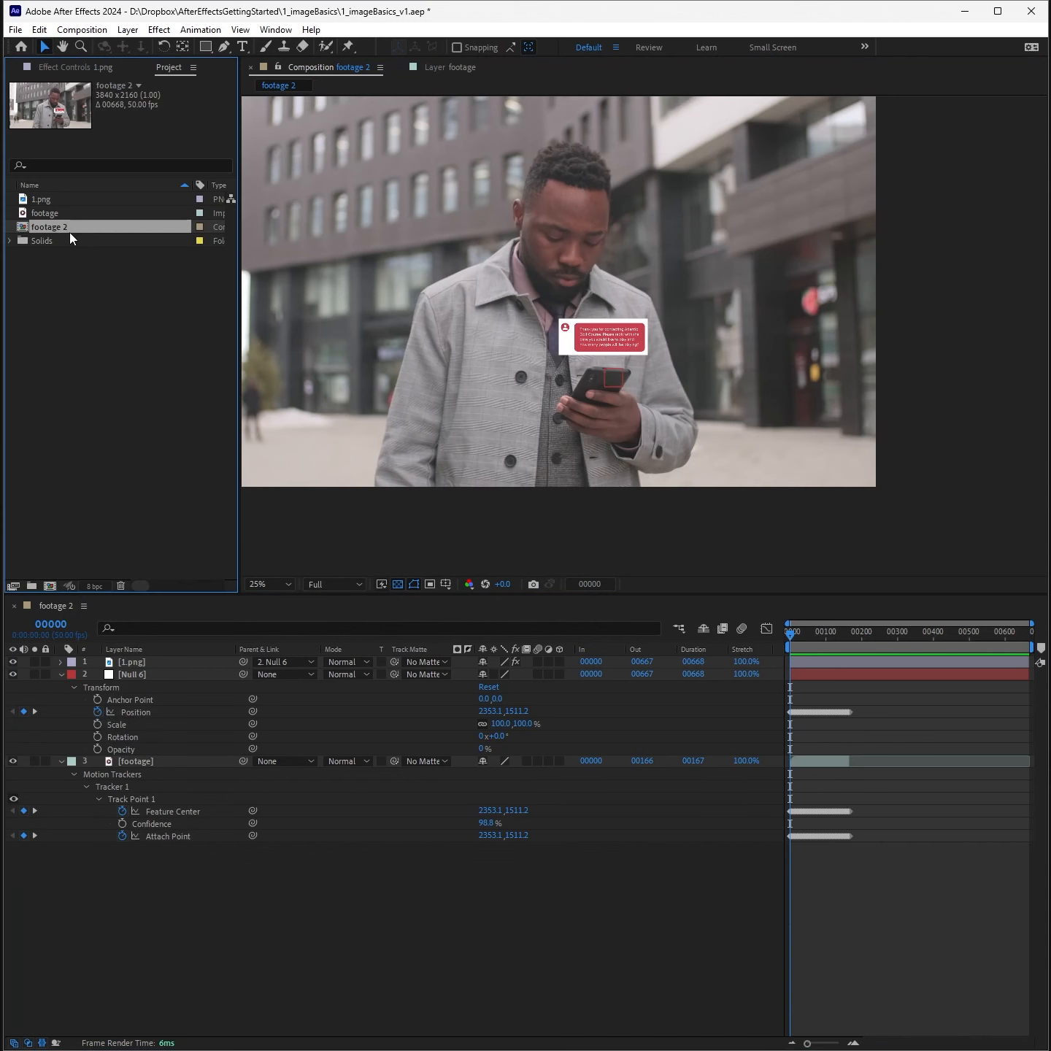
key(ctrl+d)
Step: Replace the 1.png layer in footage 2 with the duplicated composition and open that composition
drag(63, 243, 180, 659)
click(151, 678)
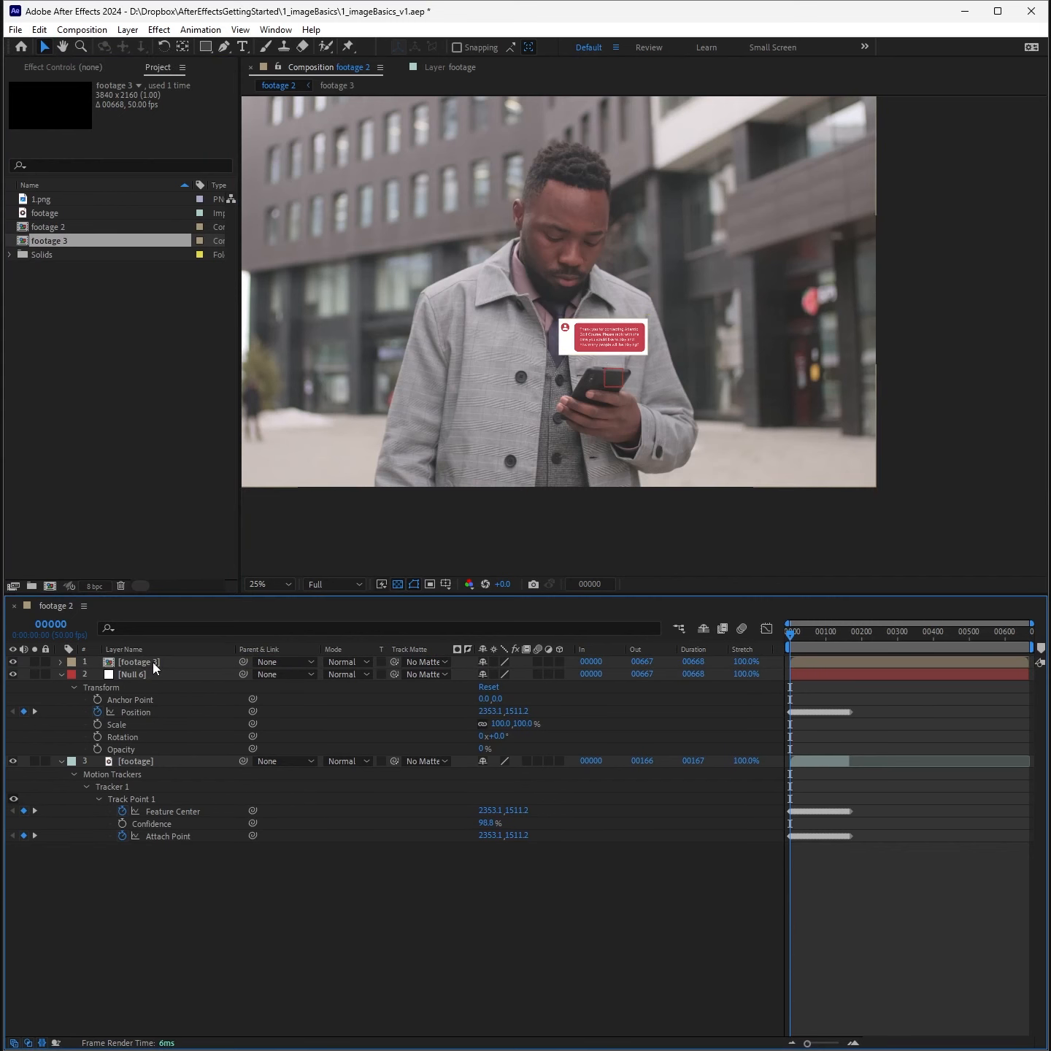
double_click(153, 661)
Step: Delete the Null 6 and footage layers from the duplicated composition, keeping only the 1.png layer
click(146, 673)
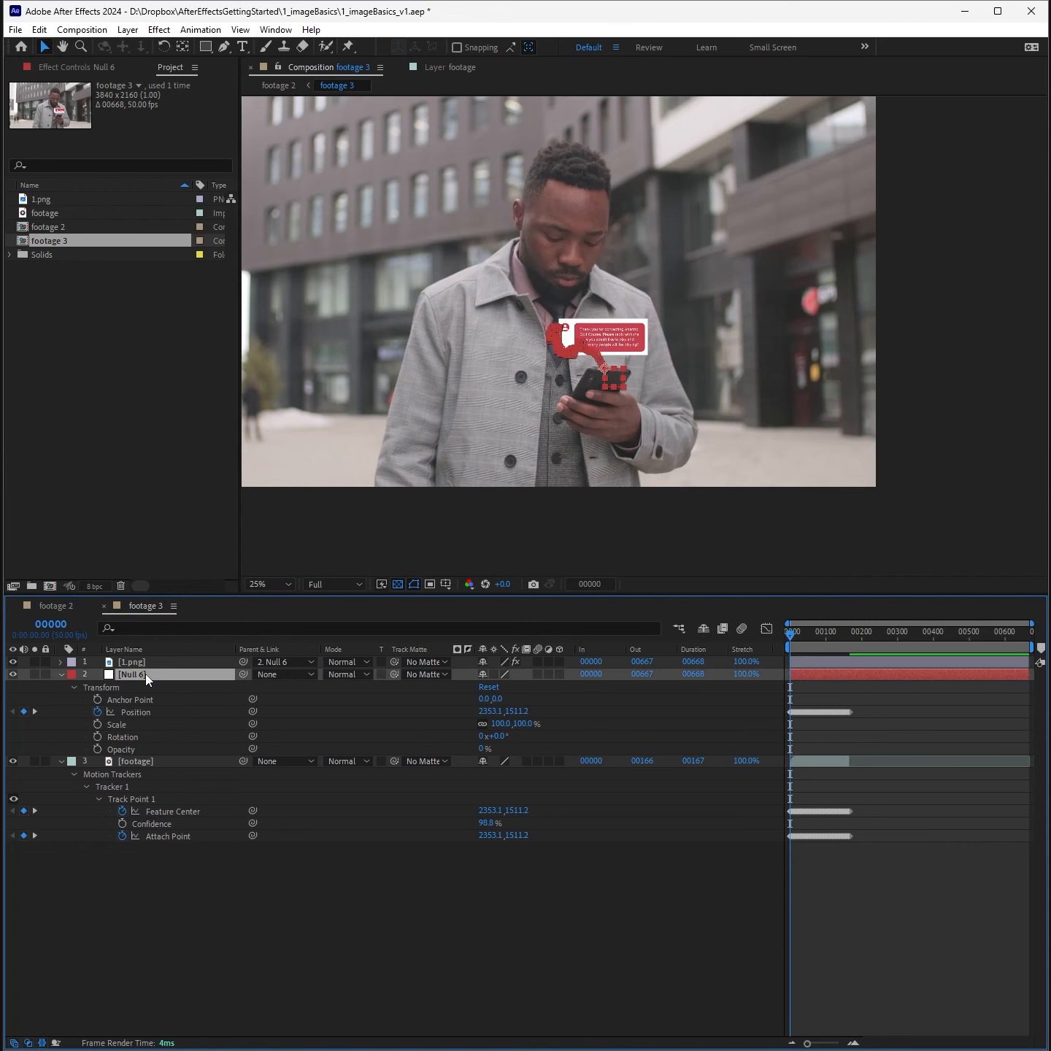
key(Delete)
click(144, 676)
key(Delete)
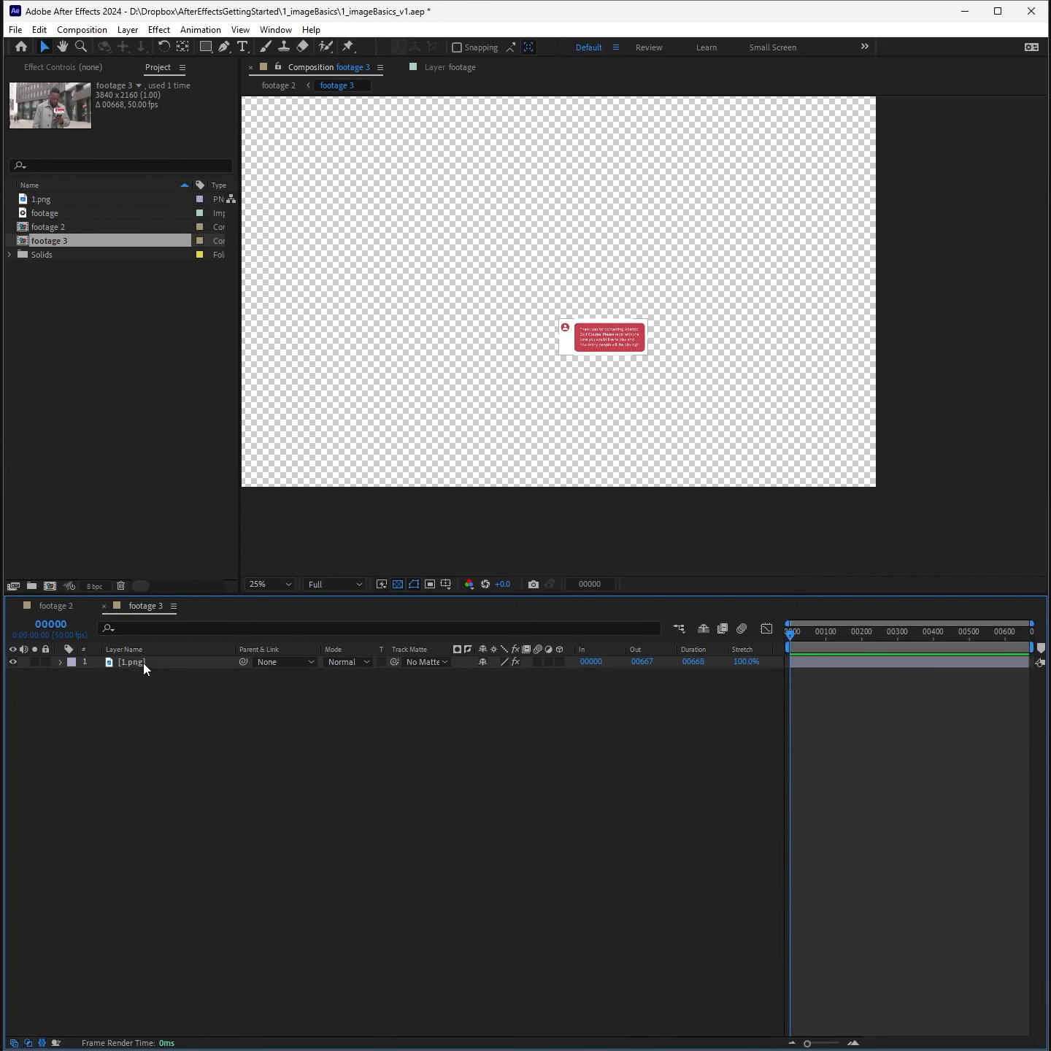
Step: Close the duplicated composition, delete its layer from footage 2, and undo back to the original 1.png layer
click(103, 605)
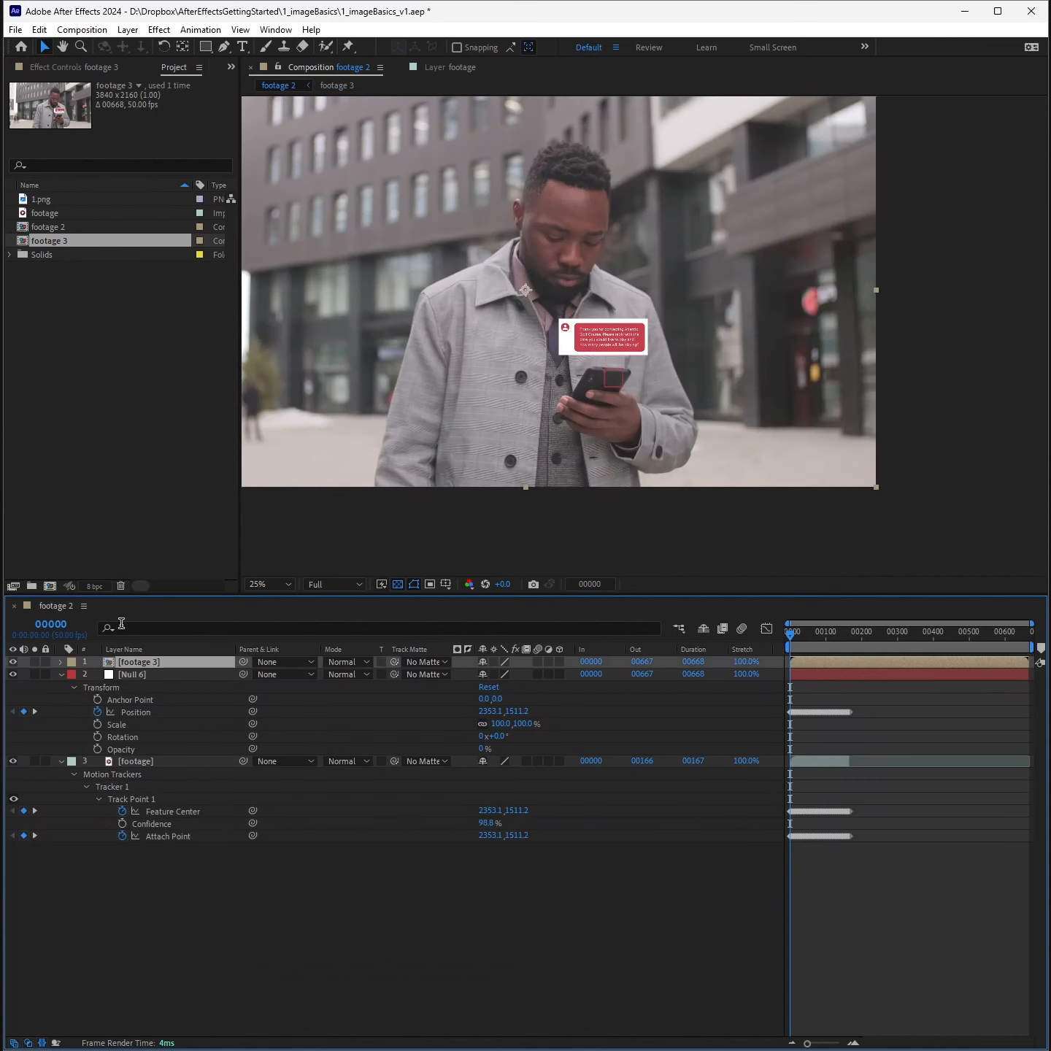
key(Delete)
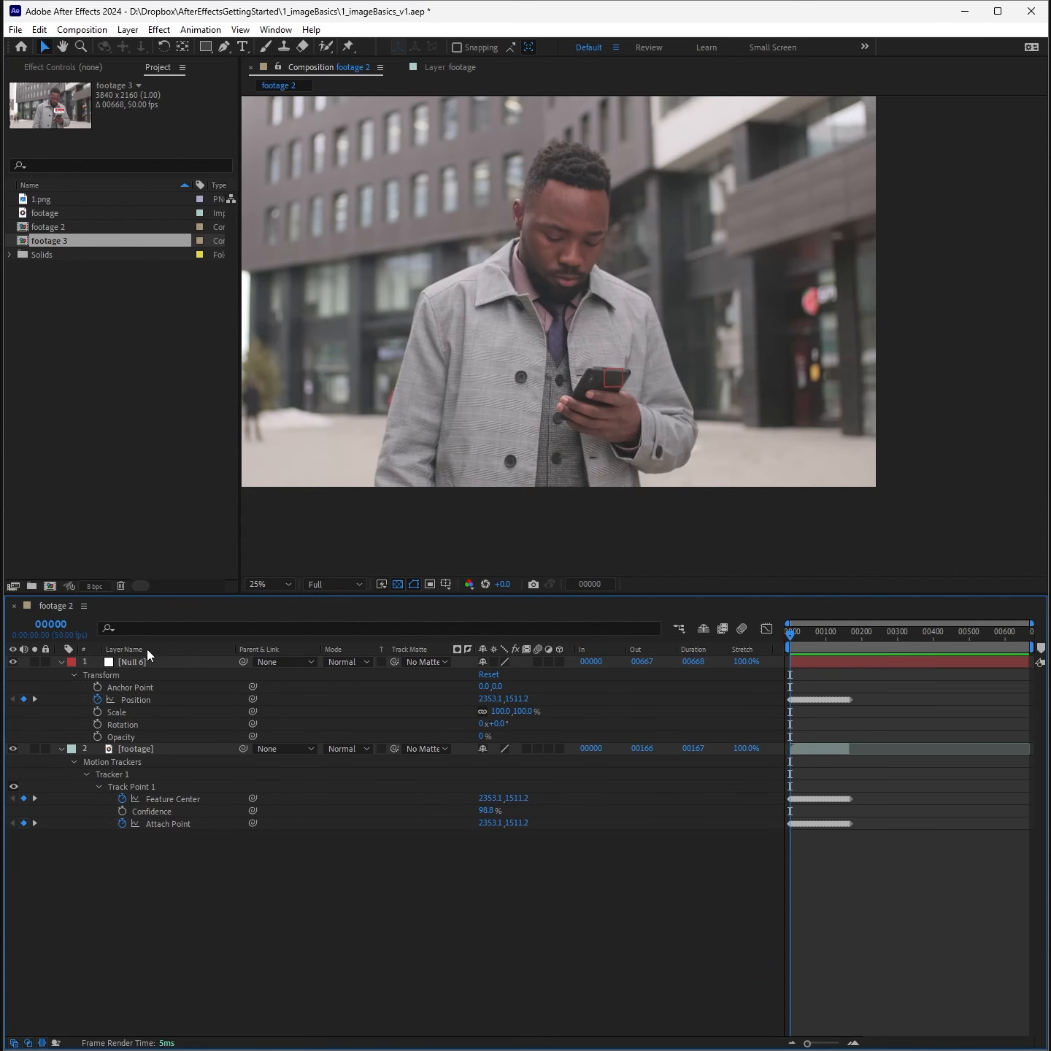
key(ctrl+z)
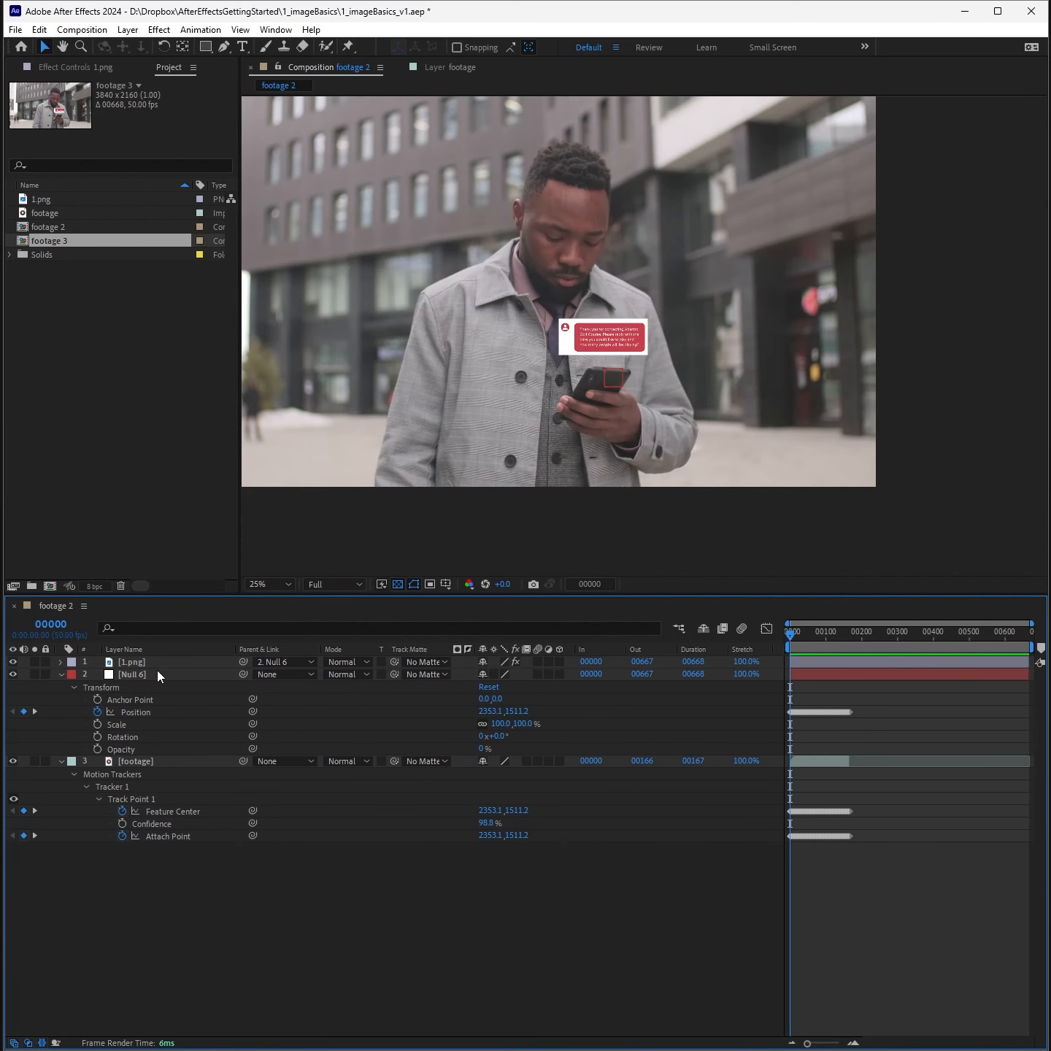
Step: Pre-compose the 1.png layer as 1.png Comp 1, leaving all attributes in footage 2, and open the new composition
click(158, 661)
mouse_move(791, 632)
mouse_down()
mouse_move(903, 650)
mouse_move(792, 641)
mouse_up()
key(ctrl+shift+c)
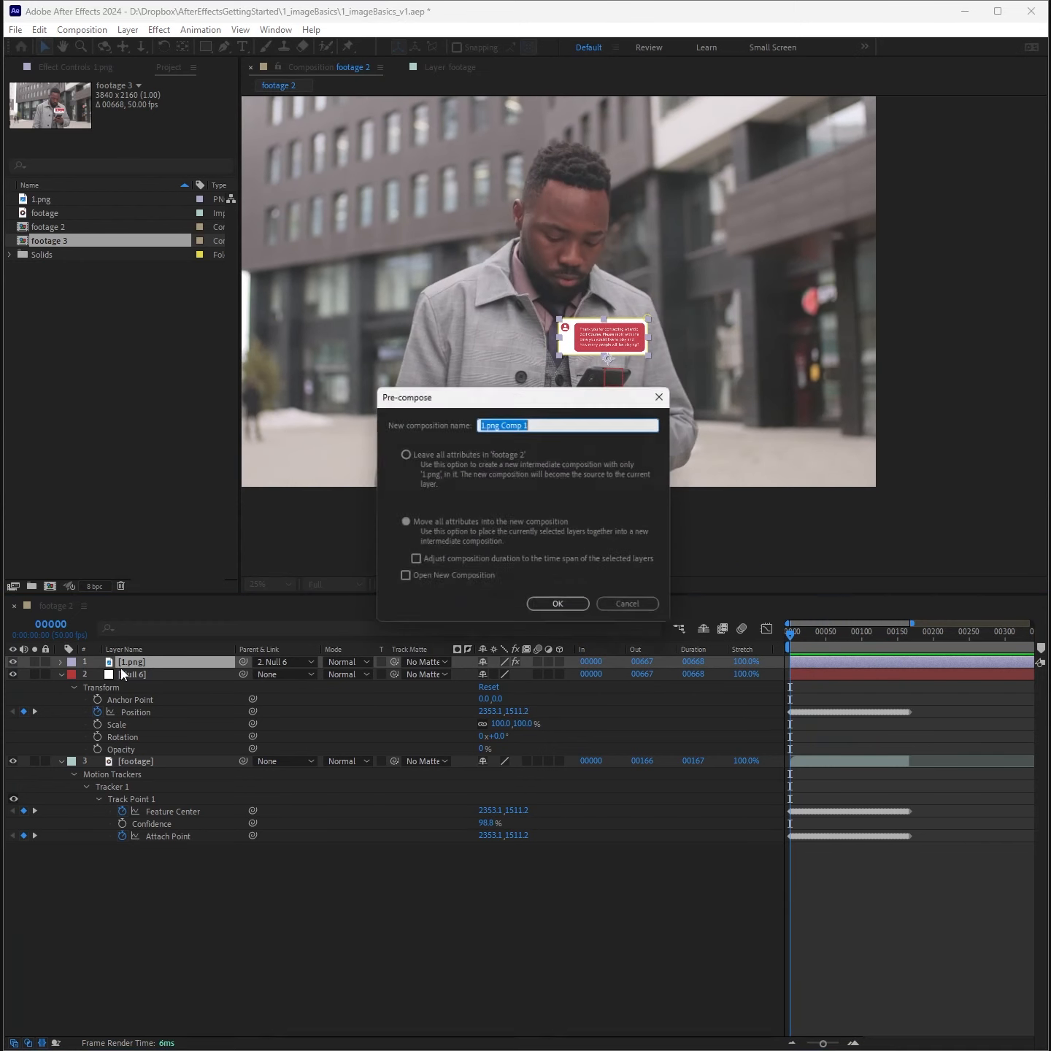
click(422, 455)
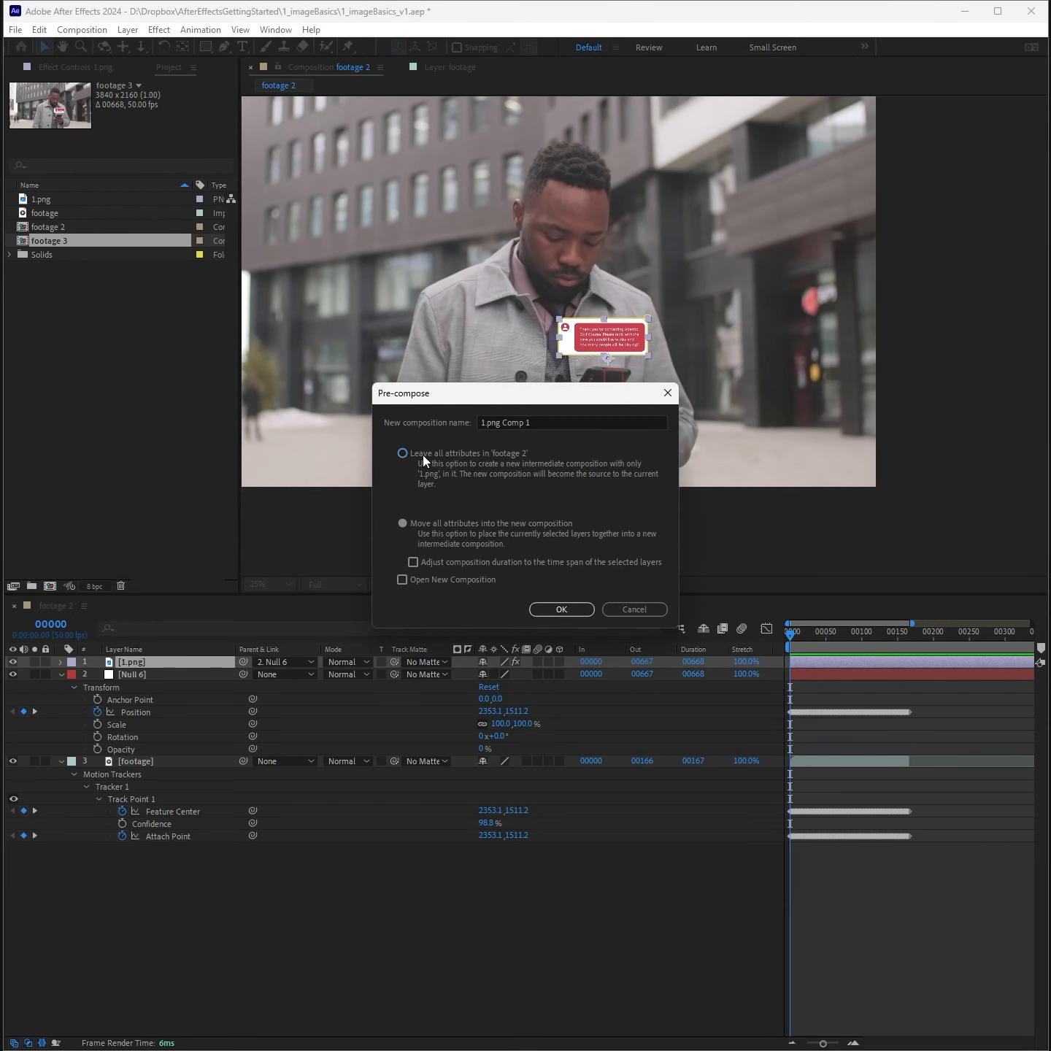
click(560, 608)
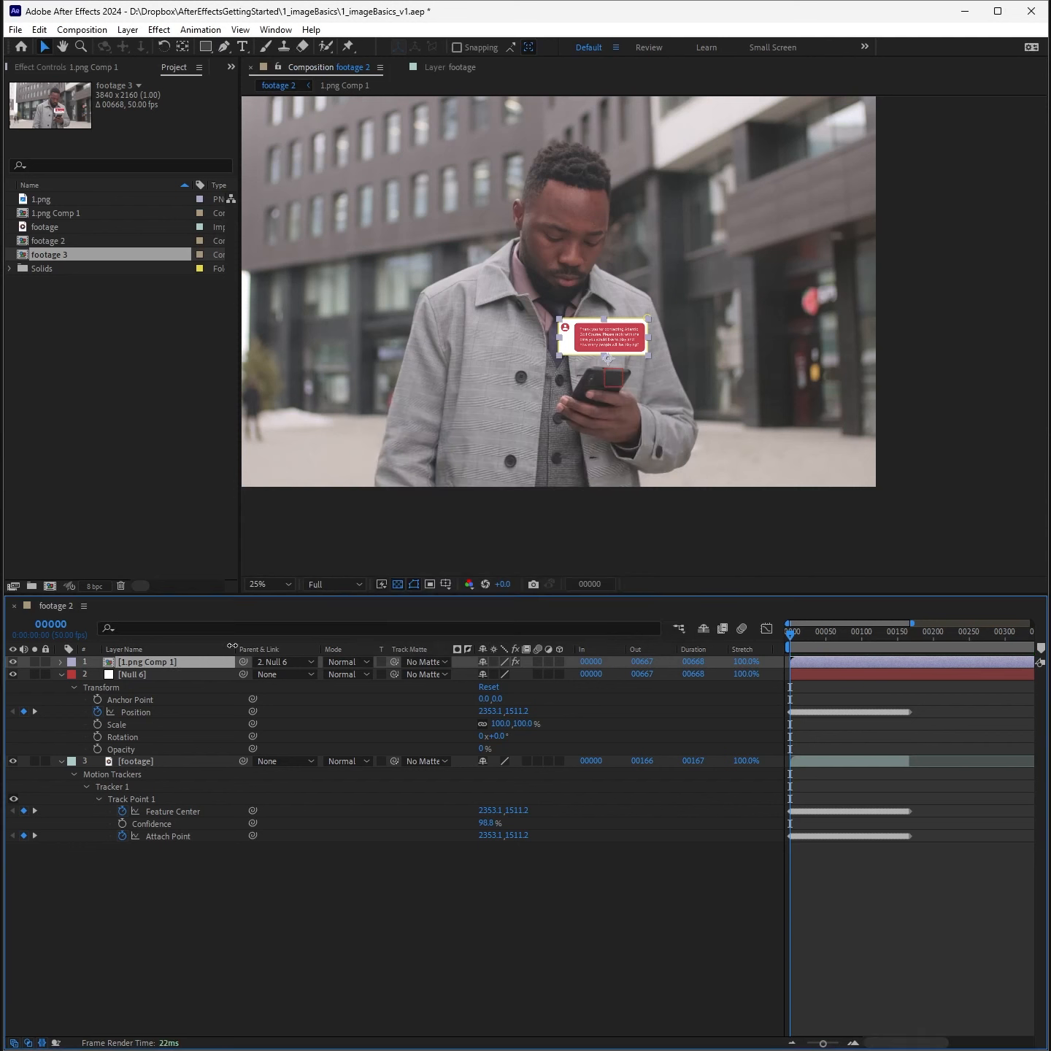
double_click(133, 660)
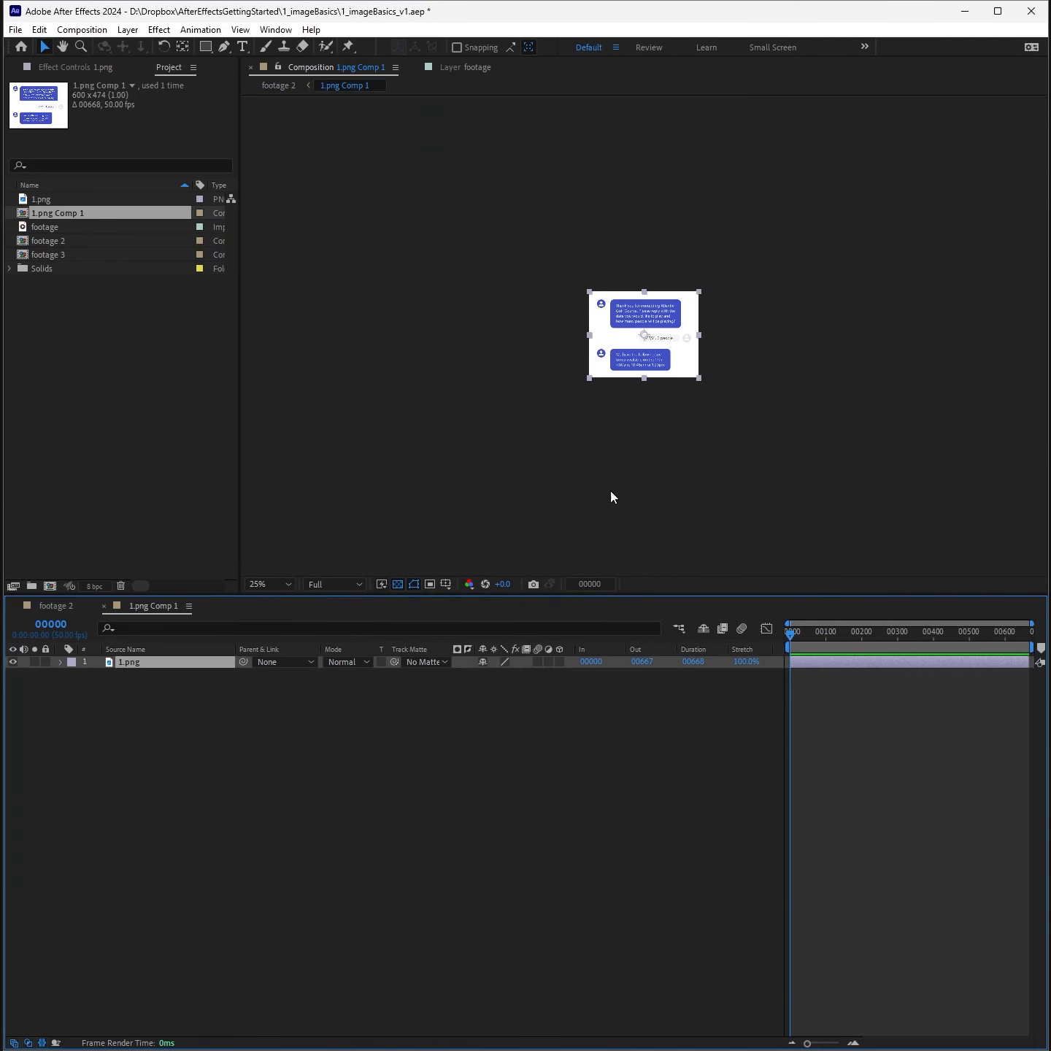
Step: Draw a closed, curved mask around the first message's avatar icon on the 1.png layer with the Pen tool
key(period)
key(period)
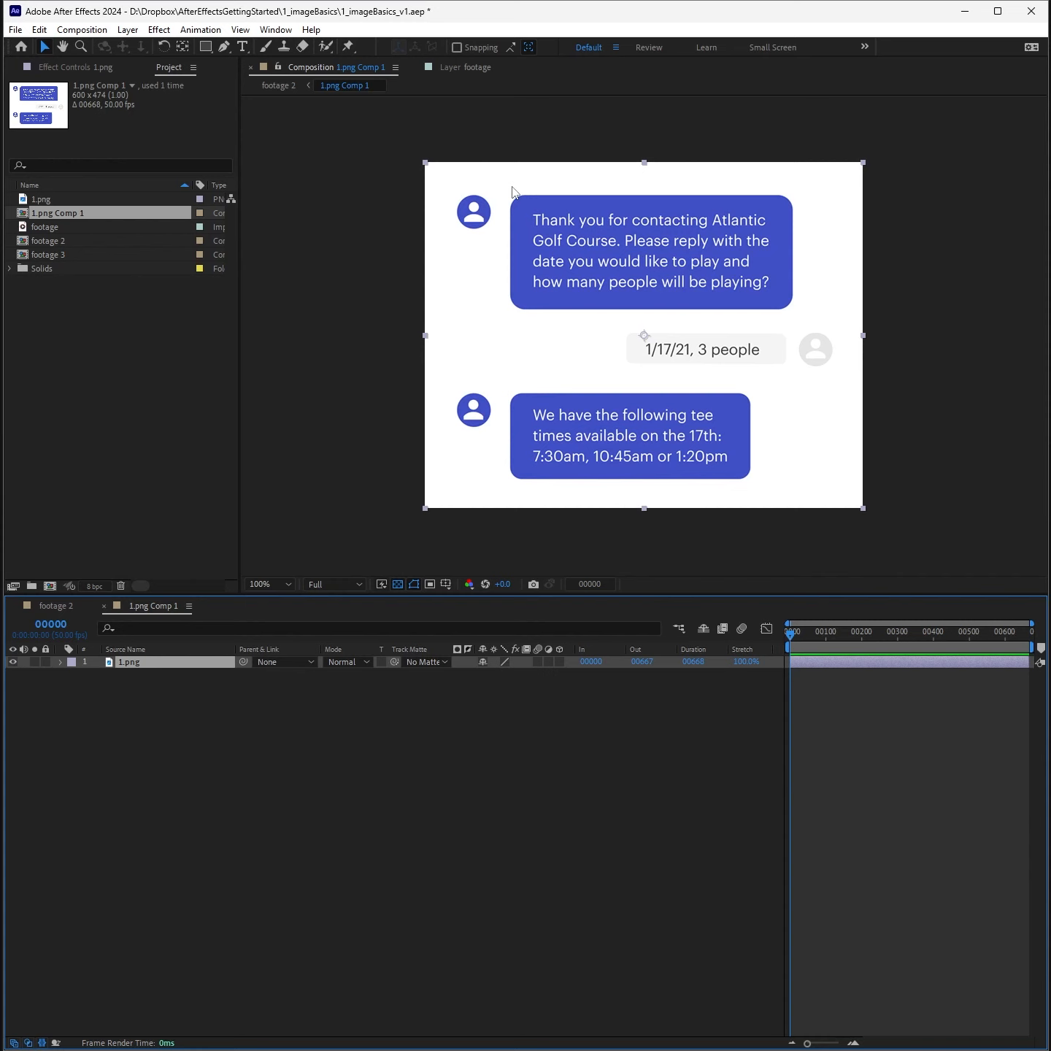
click(207, 48)
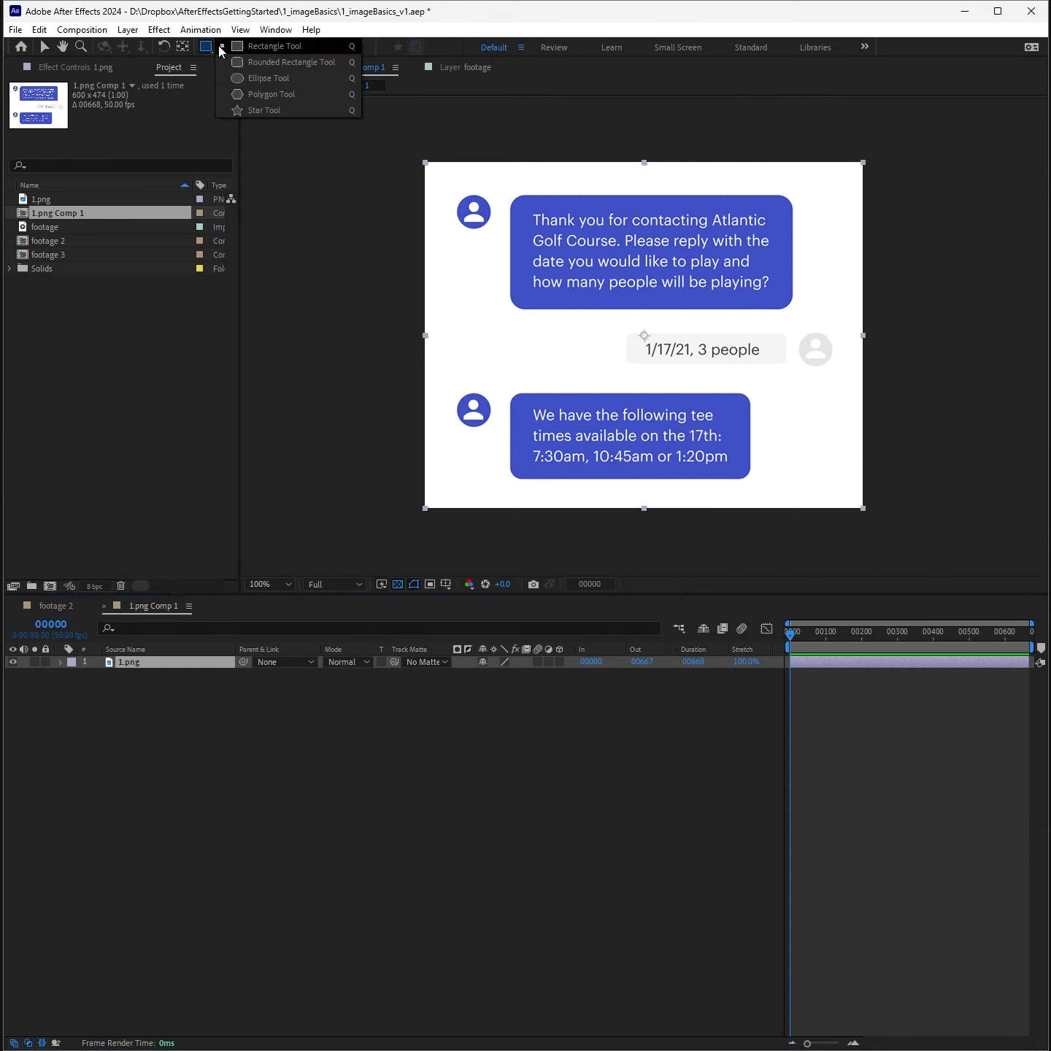
click(225, 47)
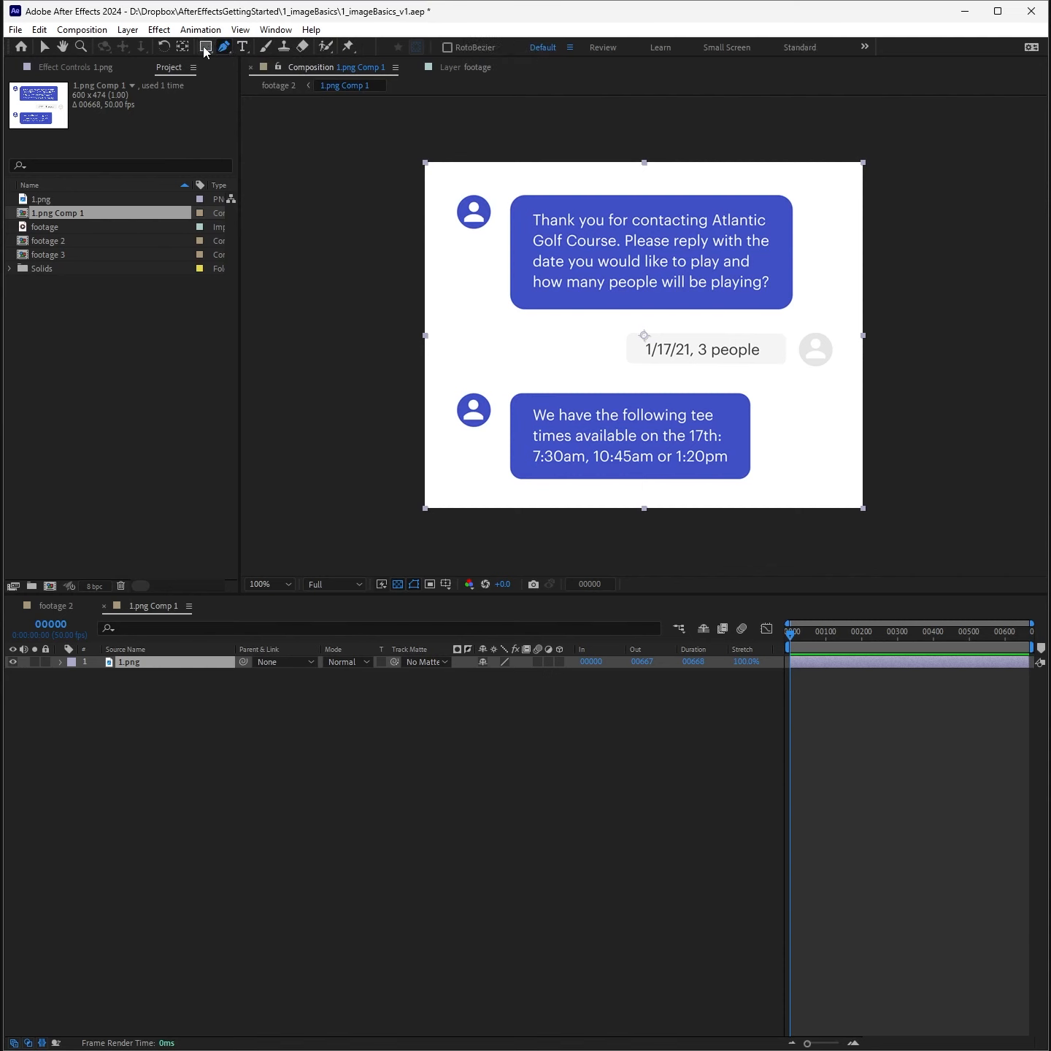
click(452, 187)
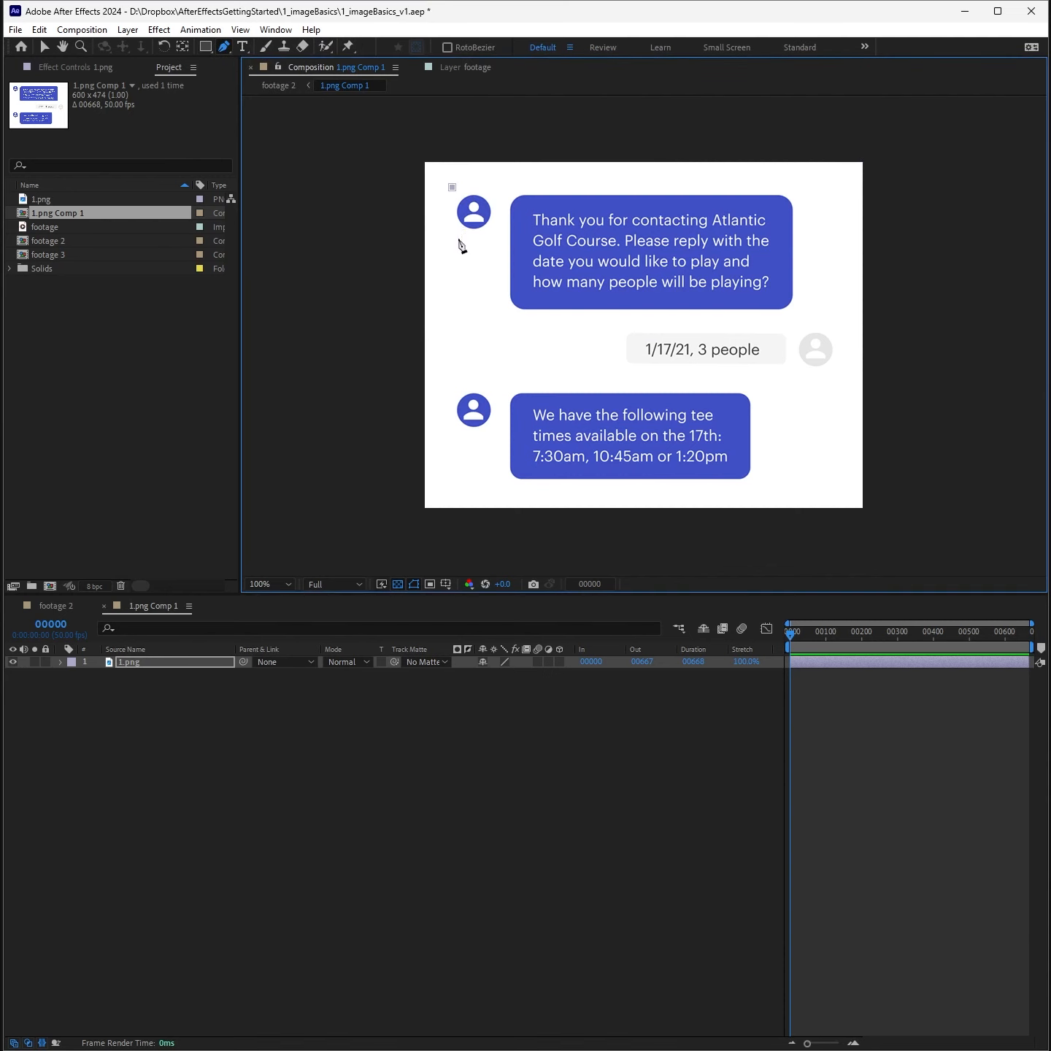
drag(470, 248, 500, 241)
drag(484, 180, 502, 182)
click(451, 187)
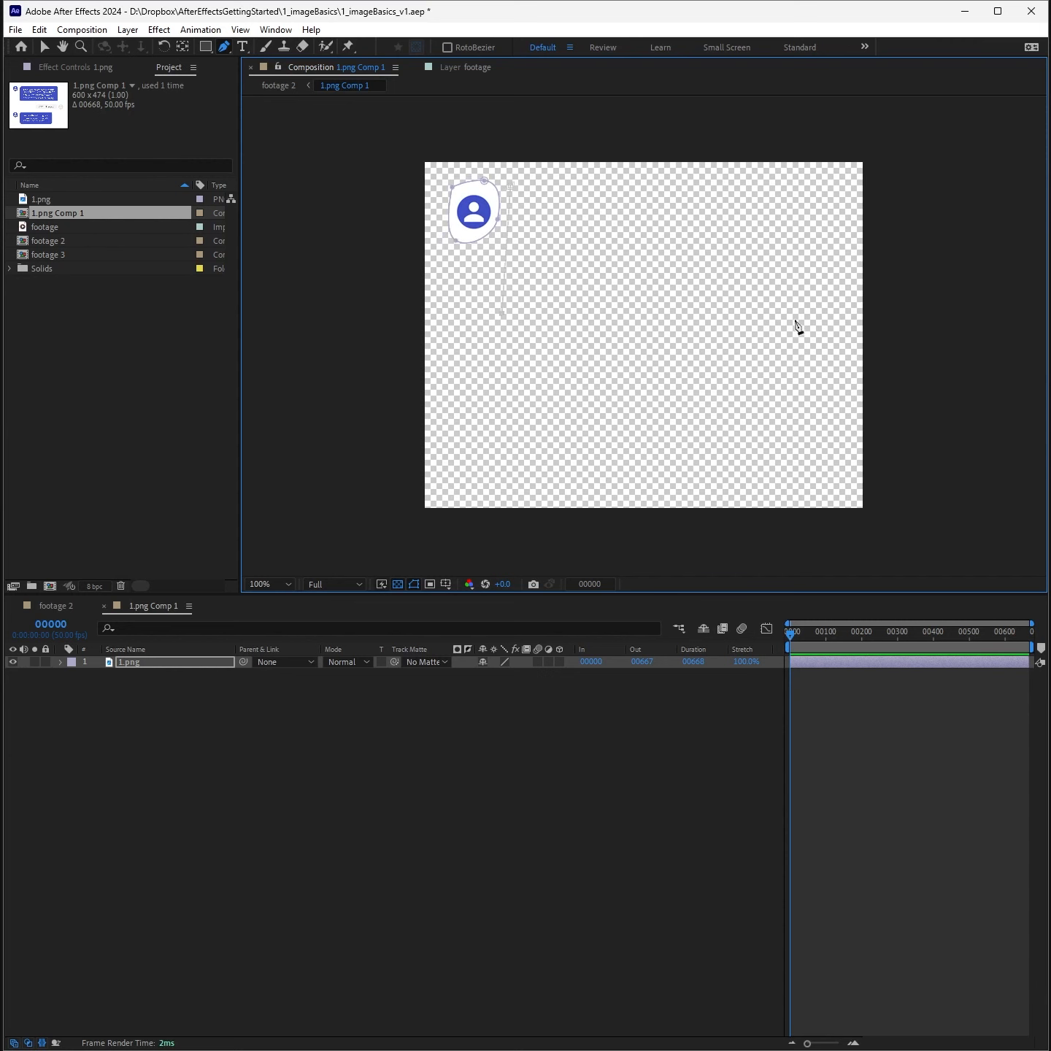
Step: Complete a second four-point mask around the first message bubble and pull its two right corner points closer to the bubble
click(823, 321)
click(834, 188)
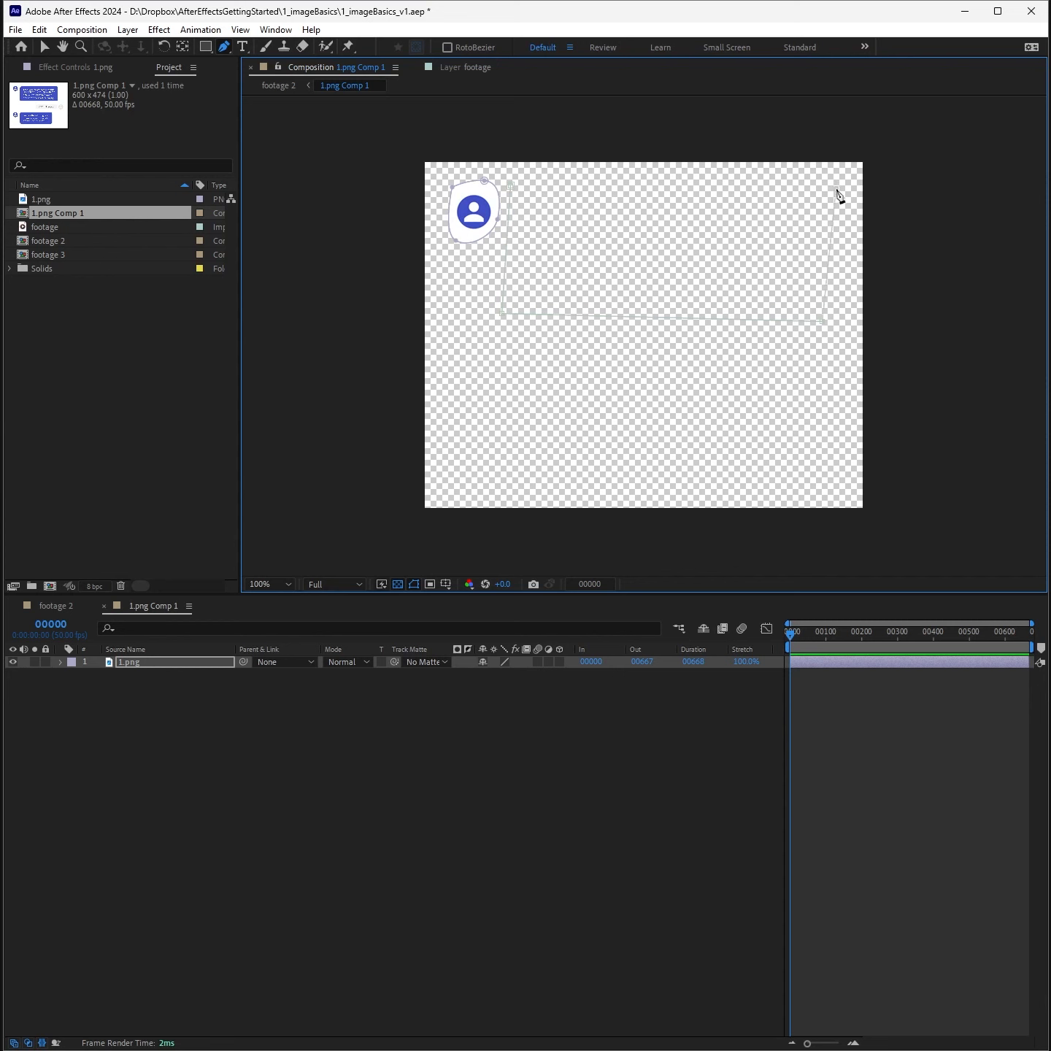
click(510, 188)
key(v)
drag(832, 192, 796, 189)
drag(820, 321, 802, 314)
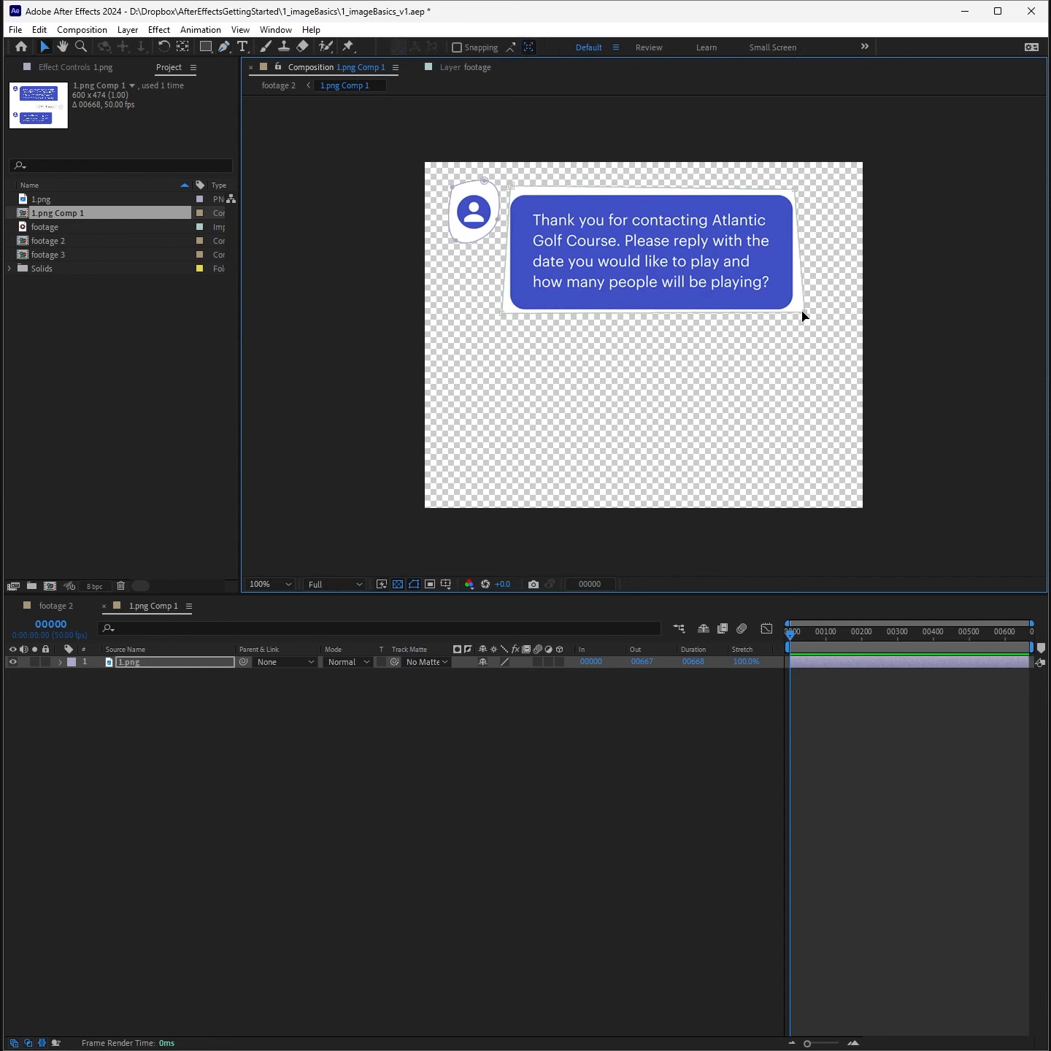
Step: Examine the masks and transform properties of the 1.png layer
click(66, 665)
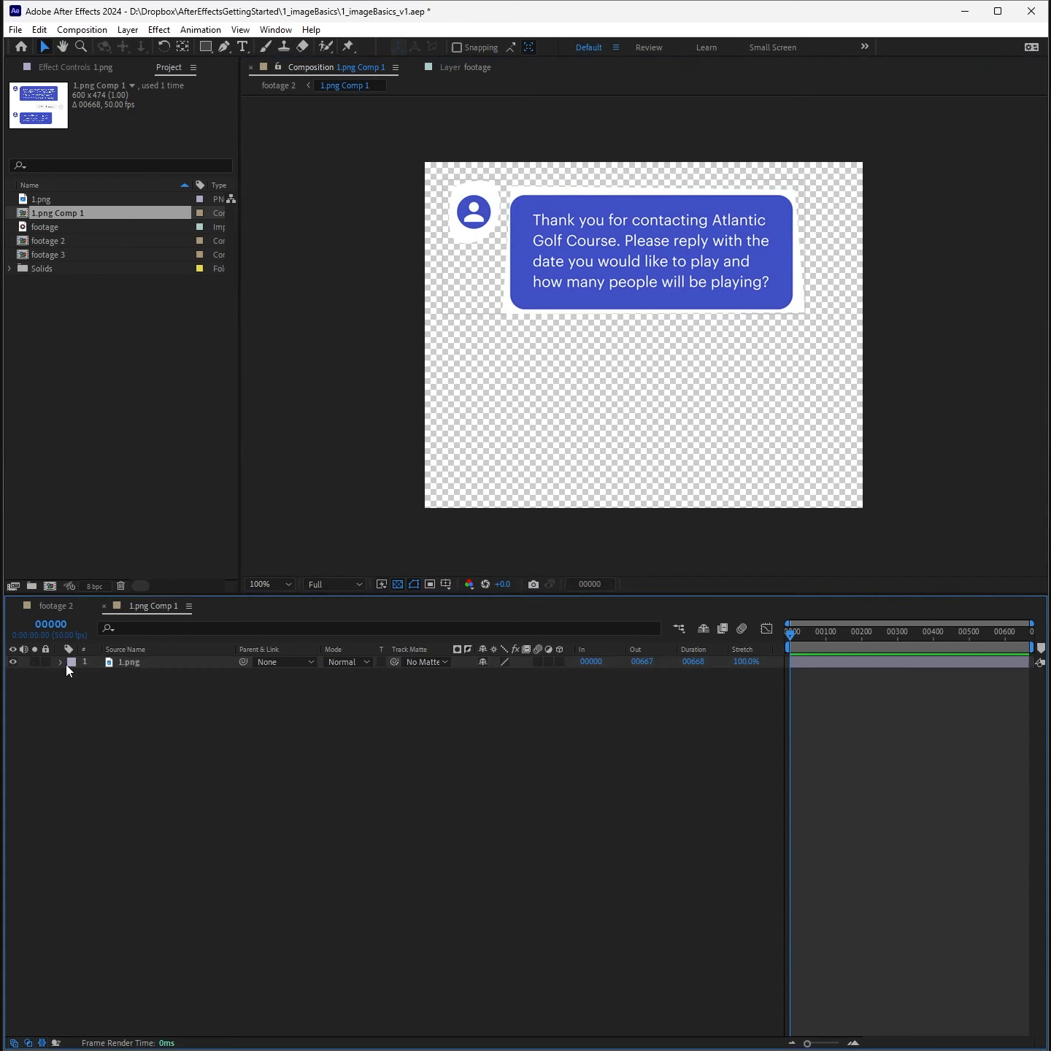
click(68, 661)
click(59, 659)
click(59, 659)
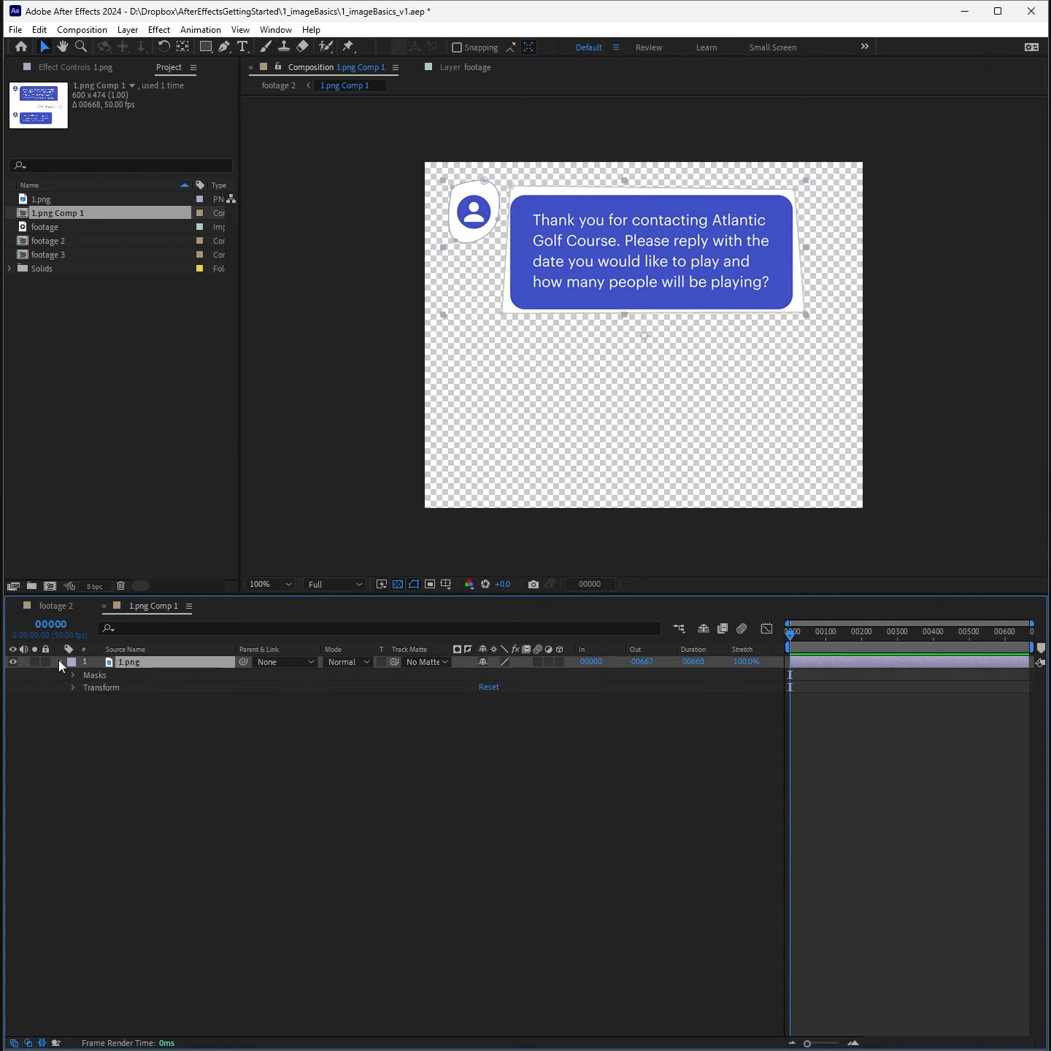
click(58, 659)
click(58, 659)
click(74, 687)
click(72, 674)
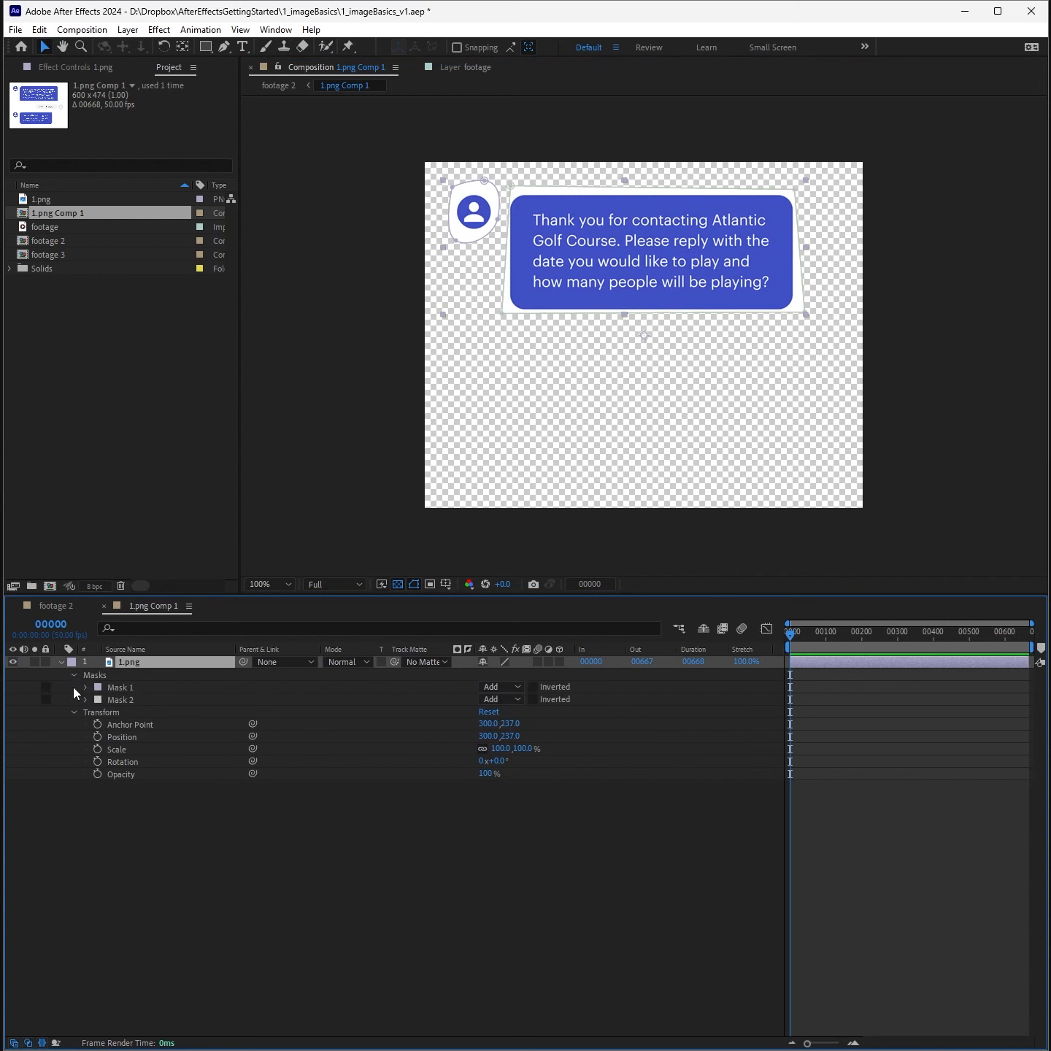
Step: Set the mode of Mask 1 and Mask 2 to None, and restore both to Add
click(127, 696)
click(125, 686)
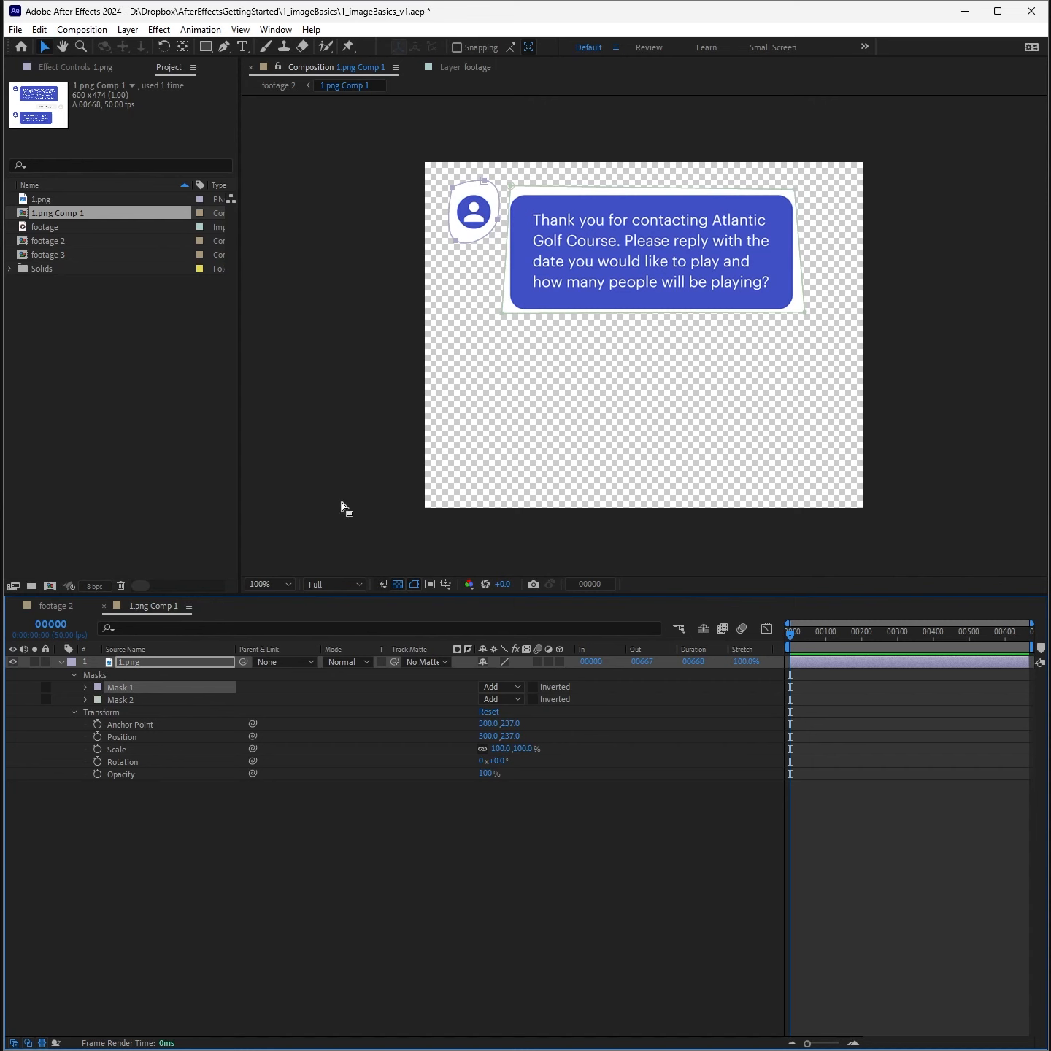
shift+click(138, 699)
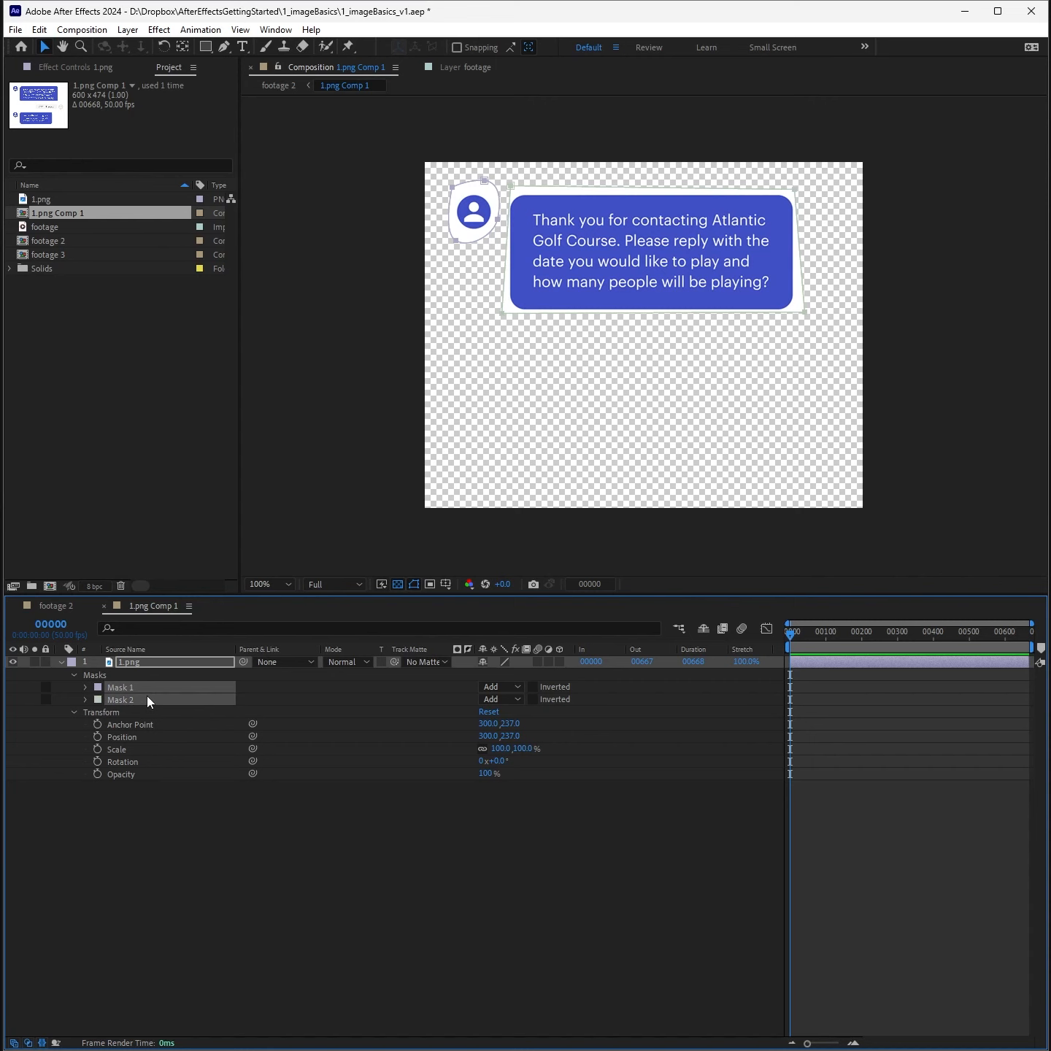
click(482, 686)
click(493, 699)
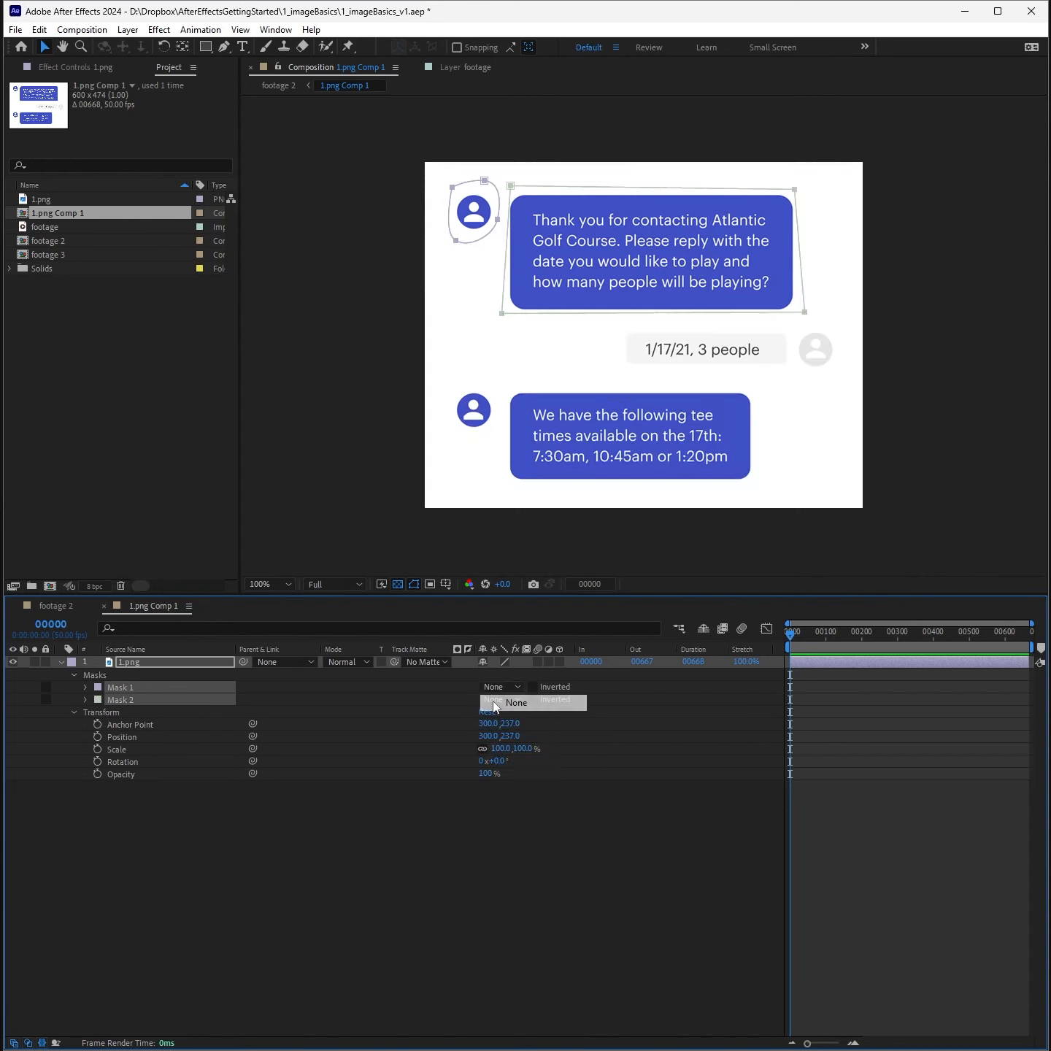
click(501, 685)
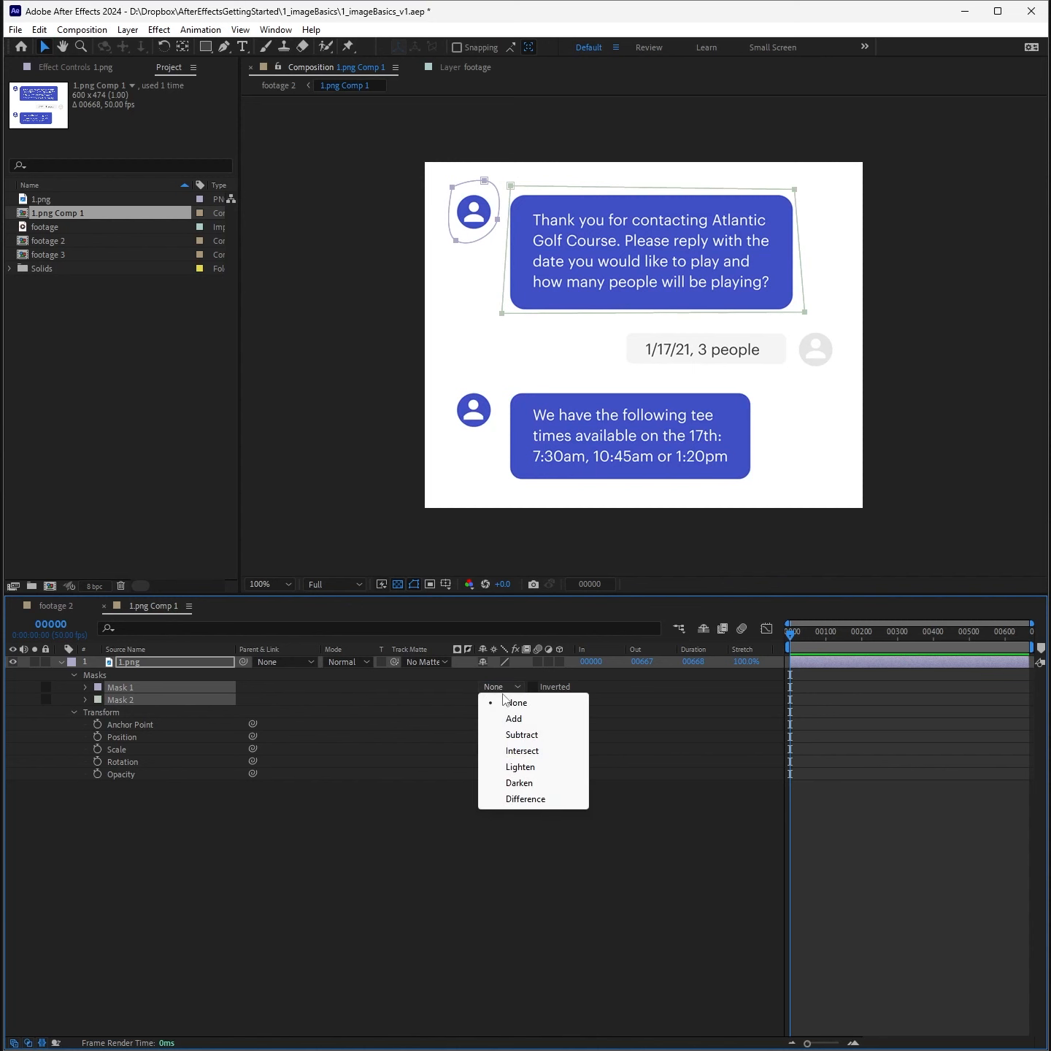
click(509, 720)
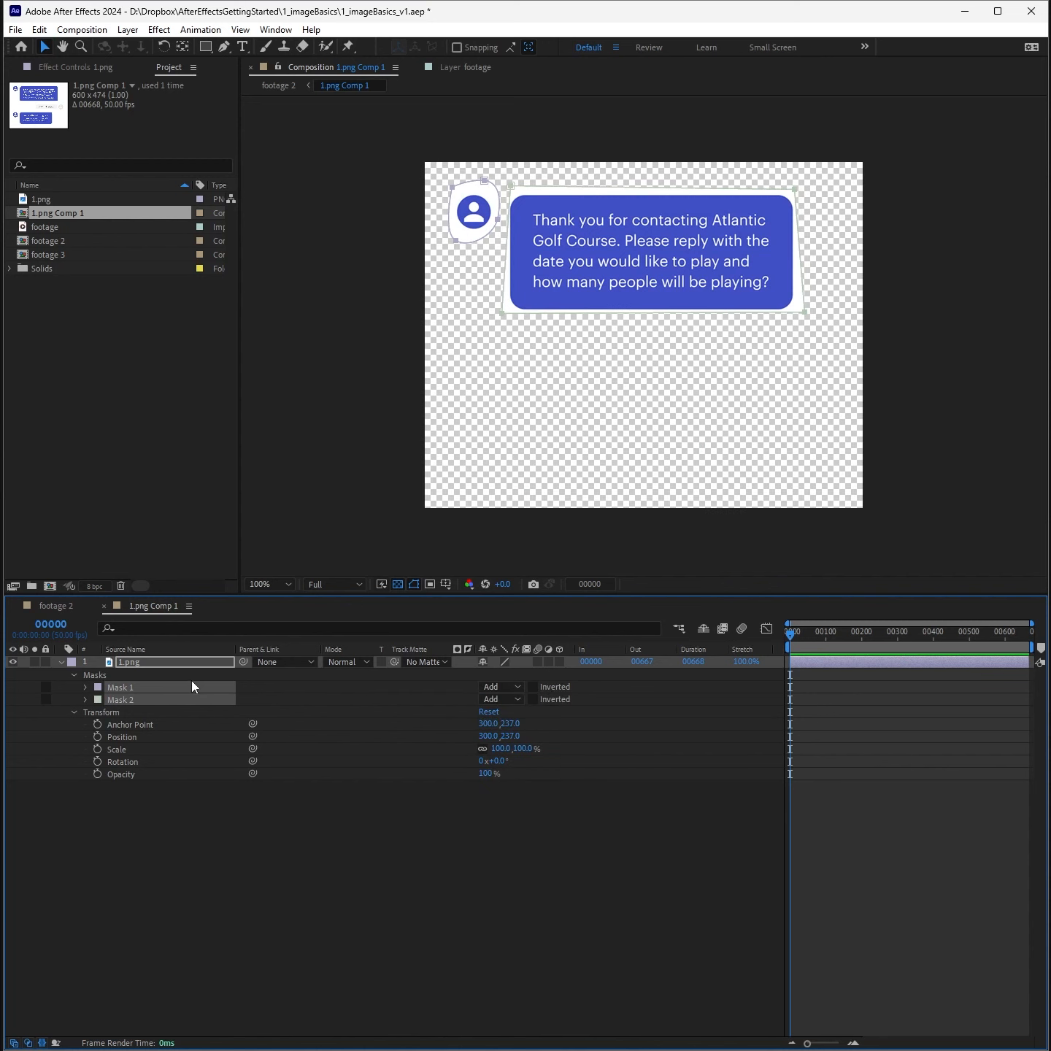
Step: Apply the Extract keying effect to the masked 1.png layer
key(ctrl+grave)
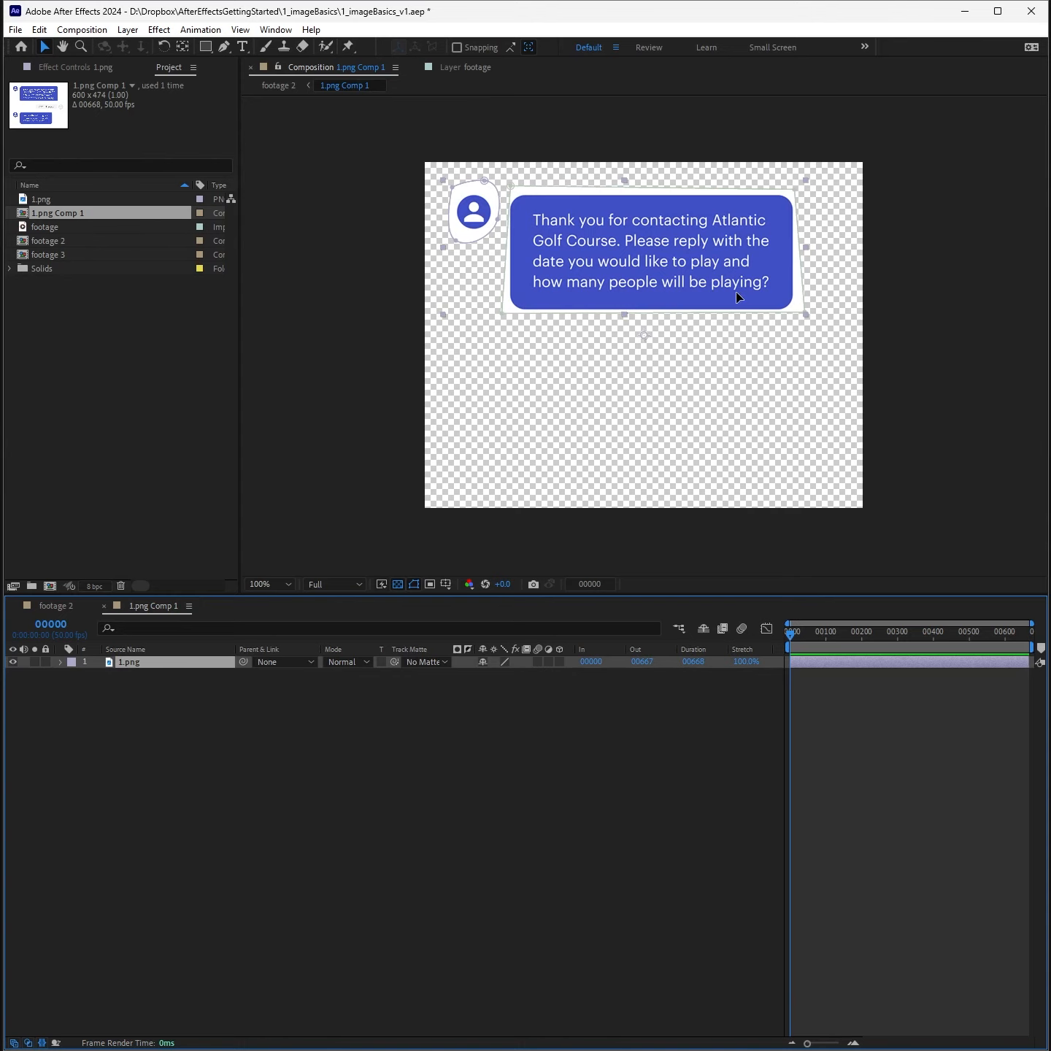
scroll(735, 292, up, 1)
drag(694, 275, 693, 441)
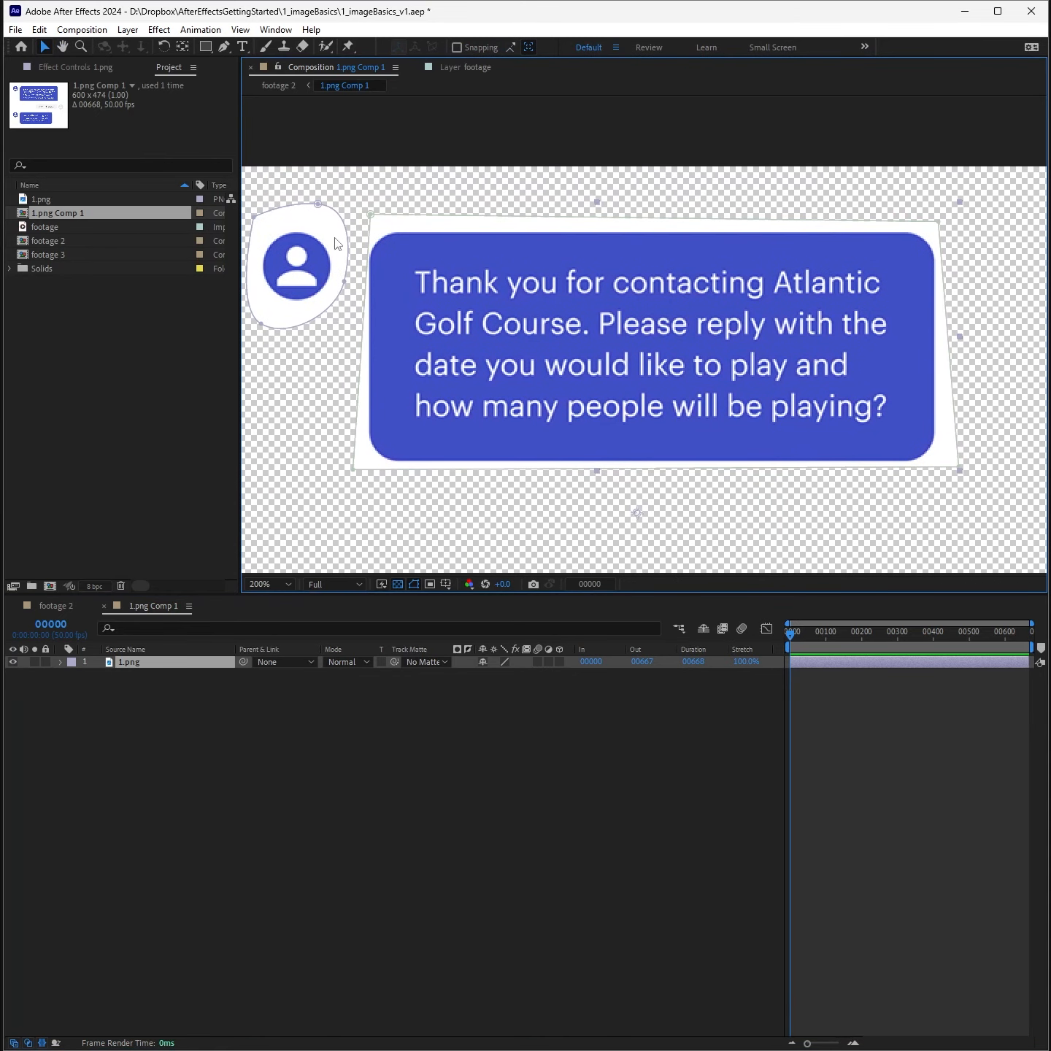
click(159, 31)
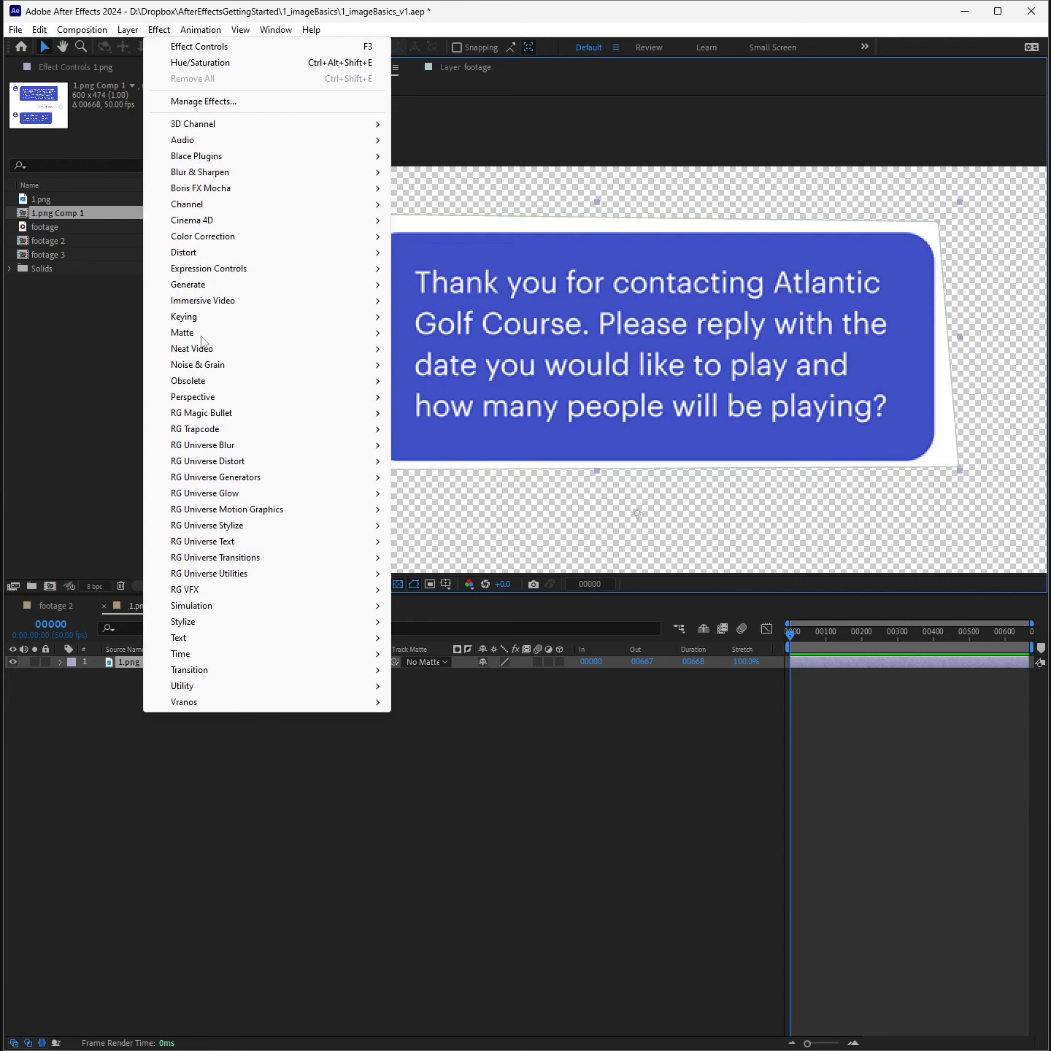
mouse_move(294, 311)
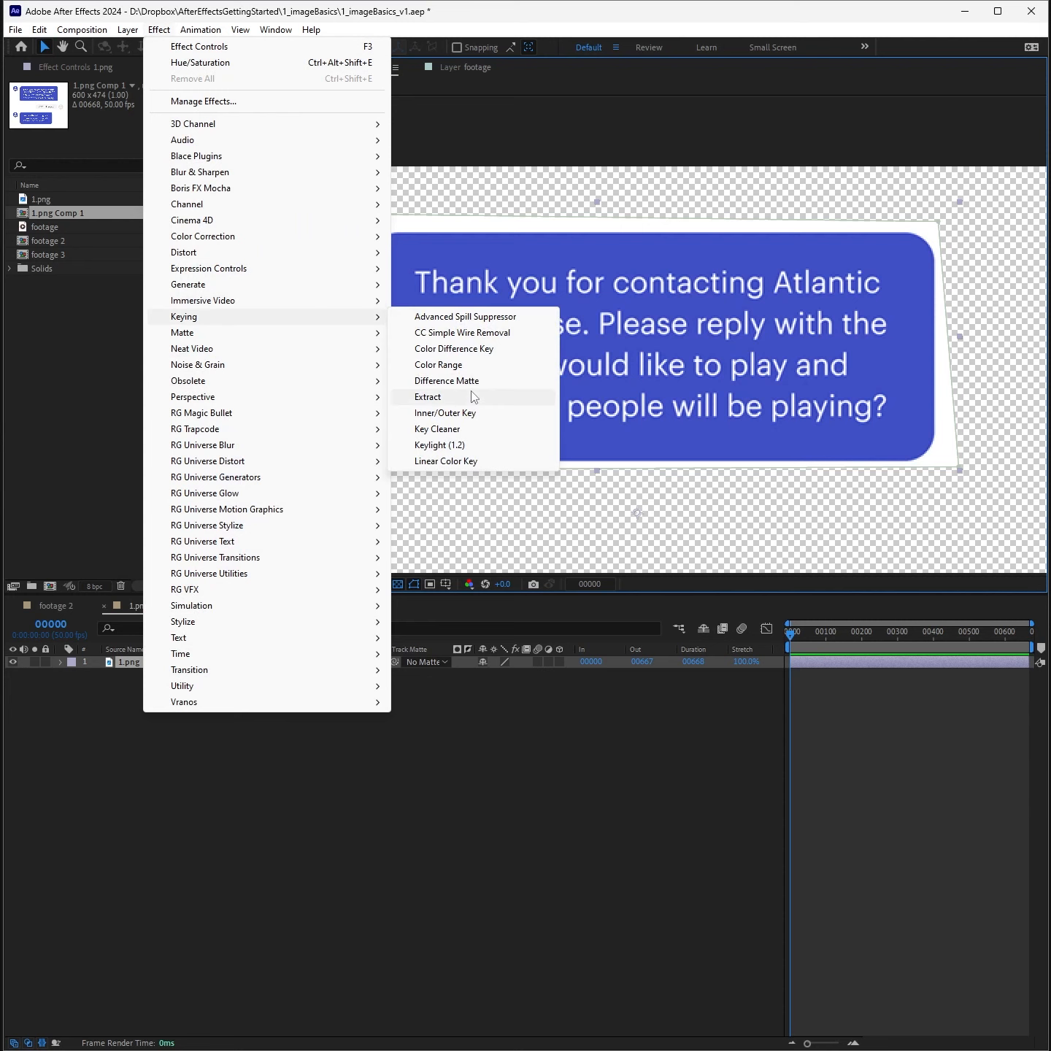
click(437, 396)
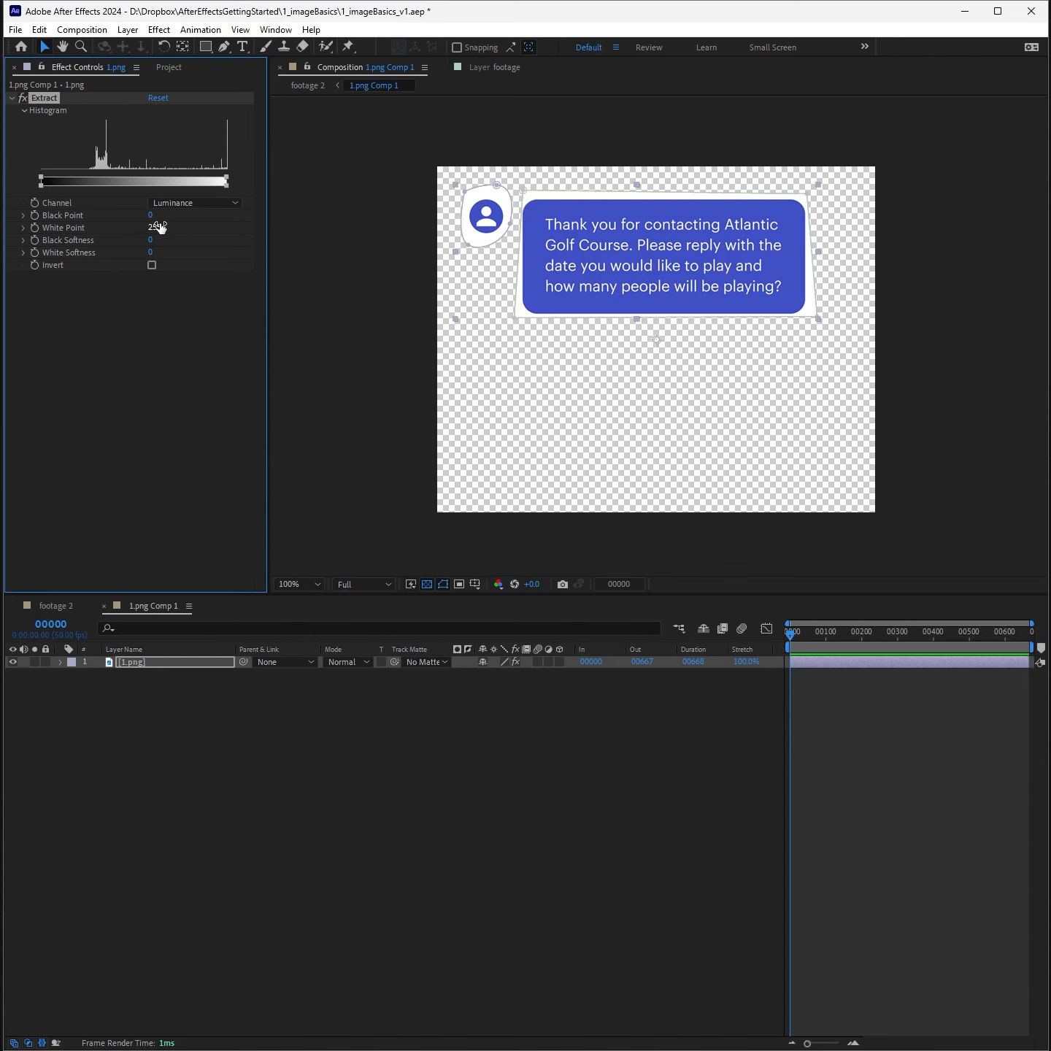
Step: Set Extract's White Point to 99 and White Softness to 115, and turn off the transparency grid to check the key
drag(151, 215, 200, 185)
scroll(685, 235, up, 1)
click(427, 585)
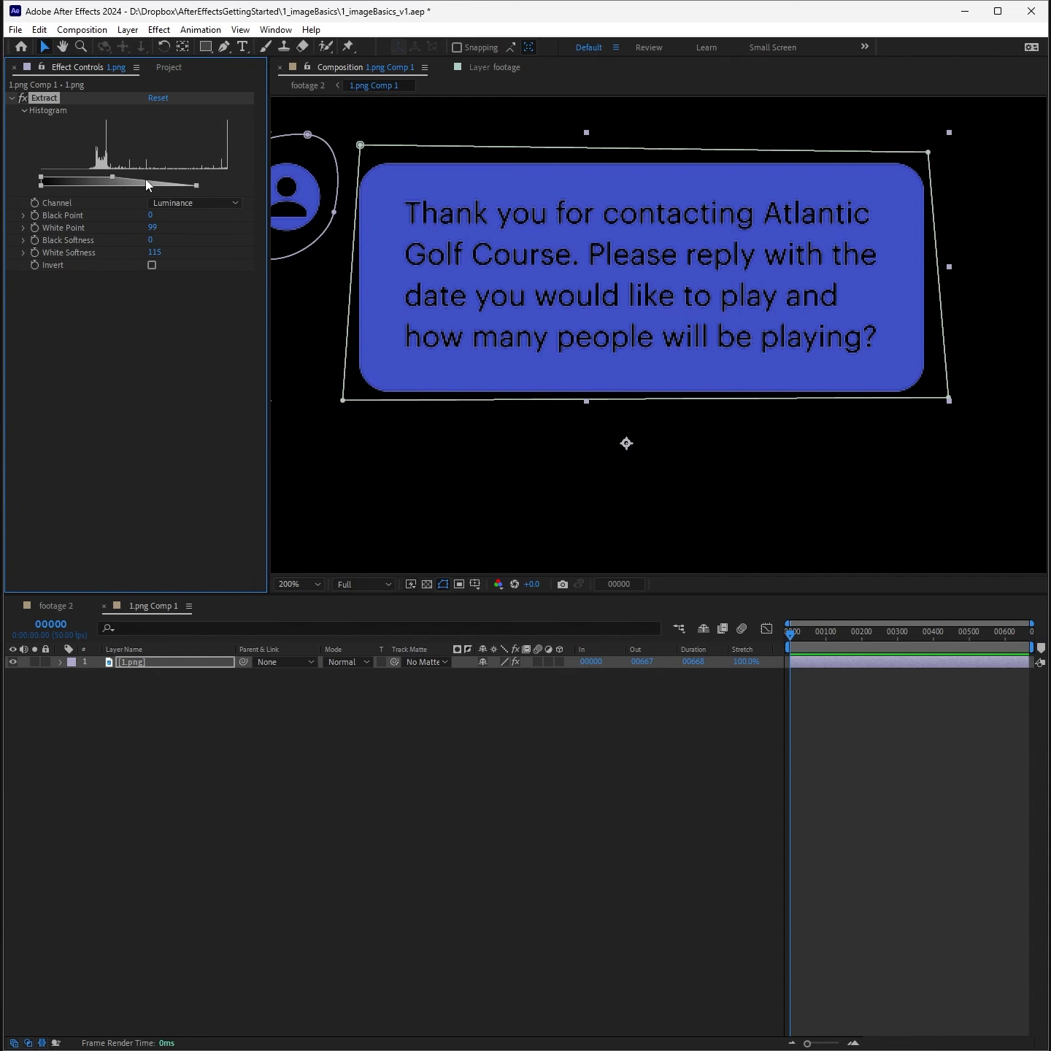
click(424, 585)
click(424, 584)
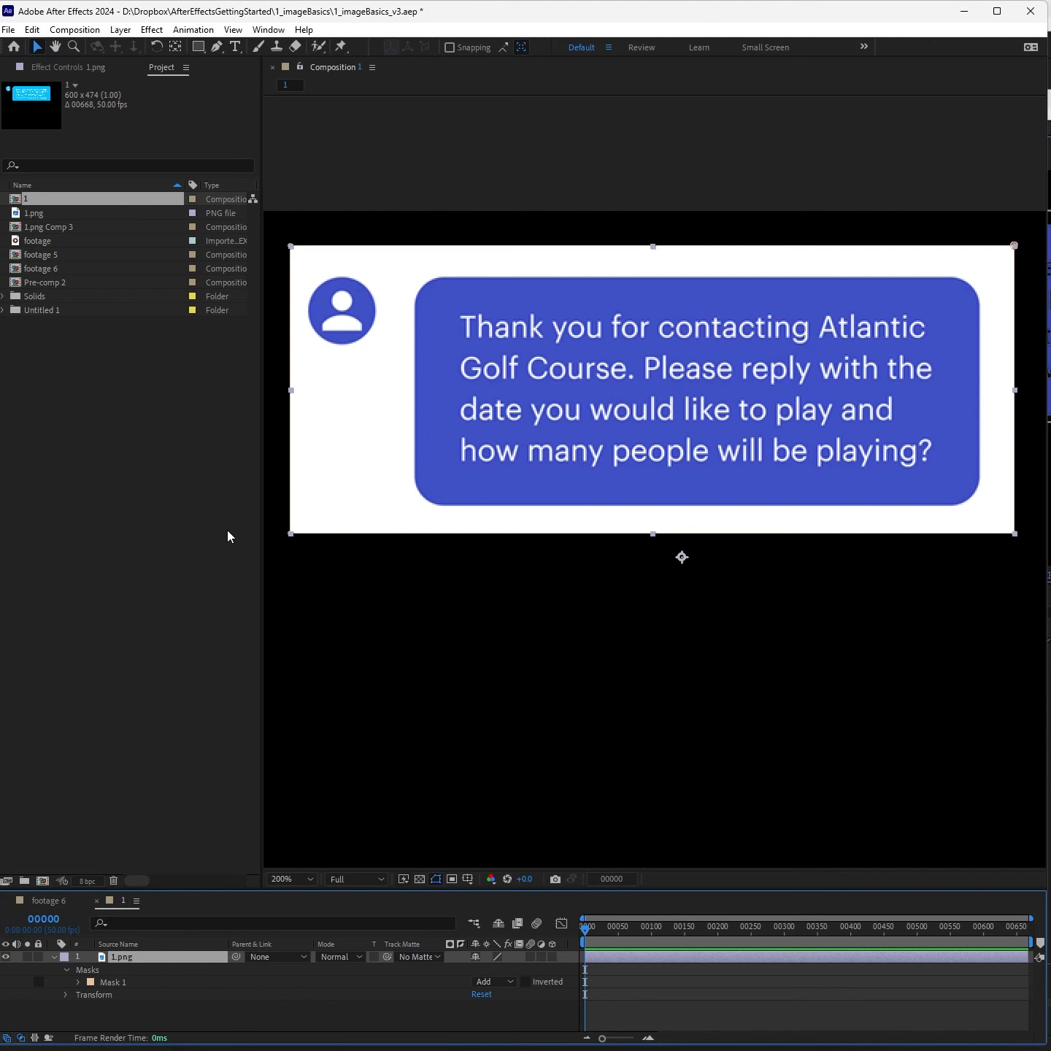
Step: Apply the Composite Brush effect to the 1.png layer in composition 1 and sample the white background and the bubble's edge
click(155, 32)
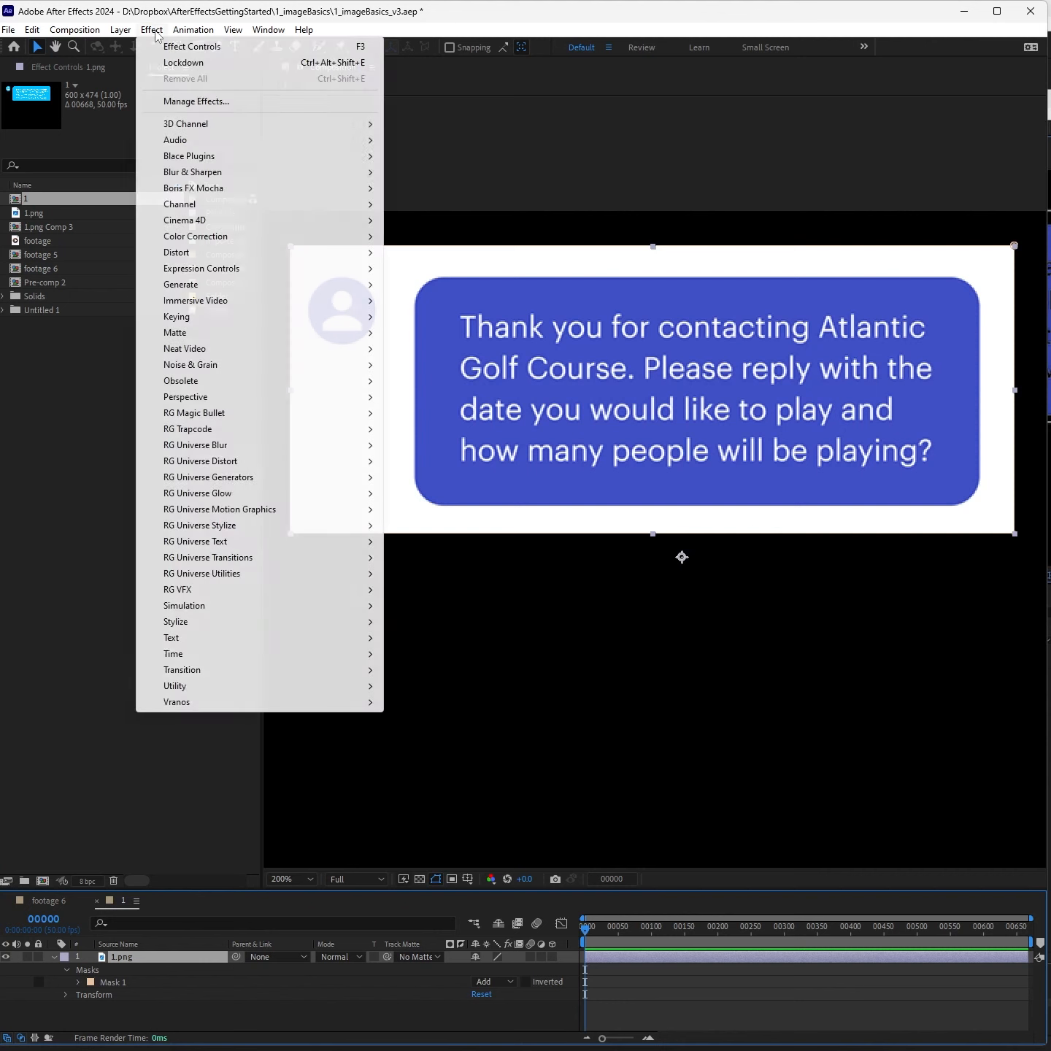
mouse_move(337, 706)
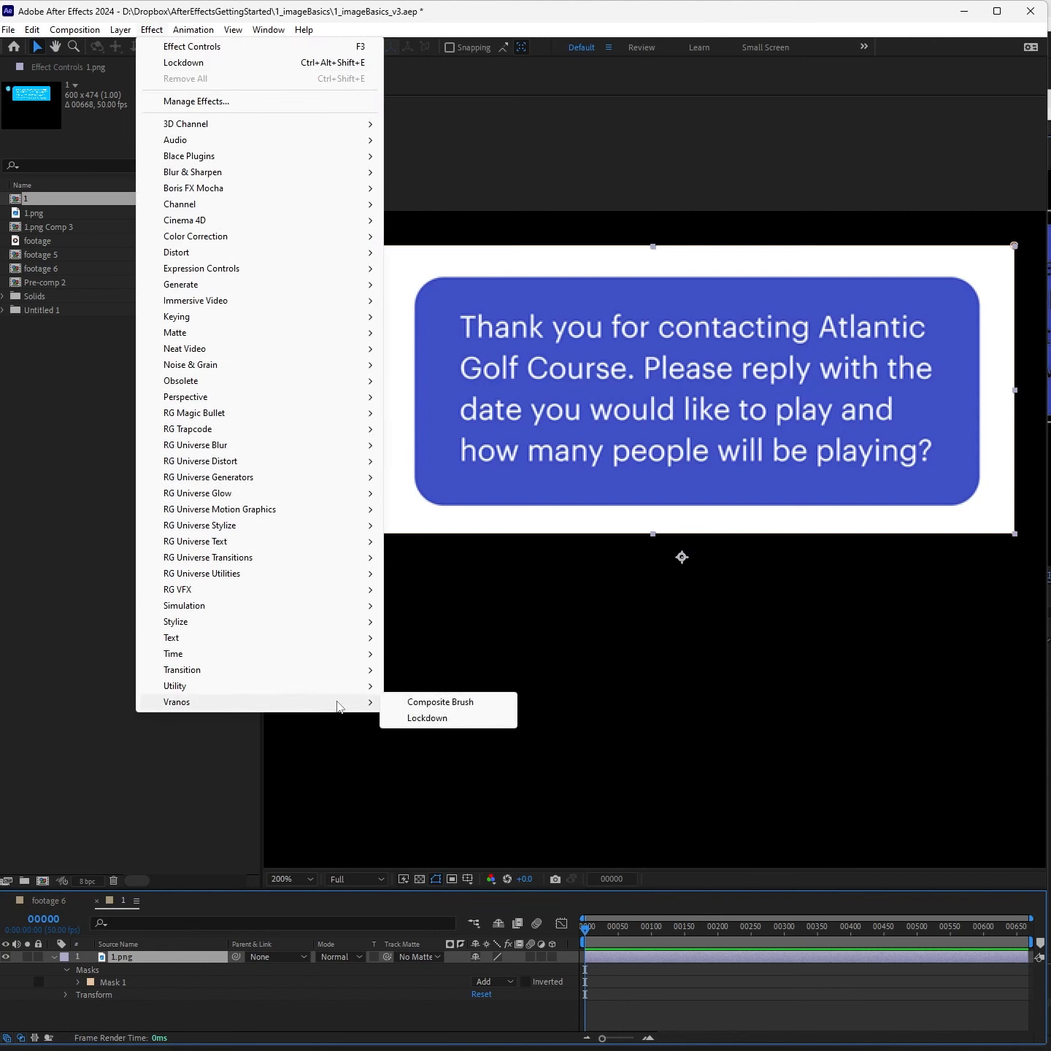
click(443, 702)
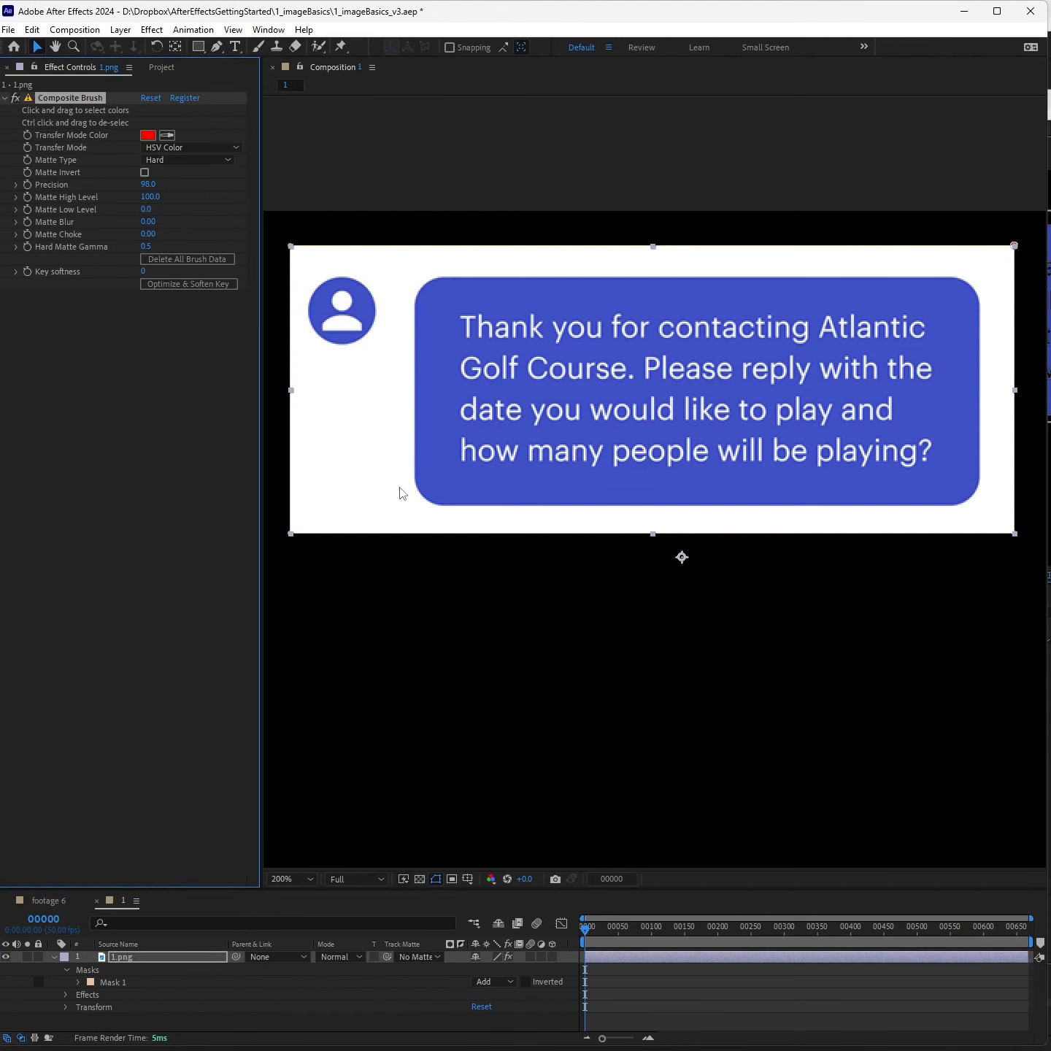
click(387, 444)
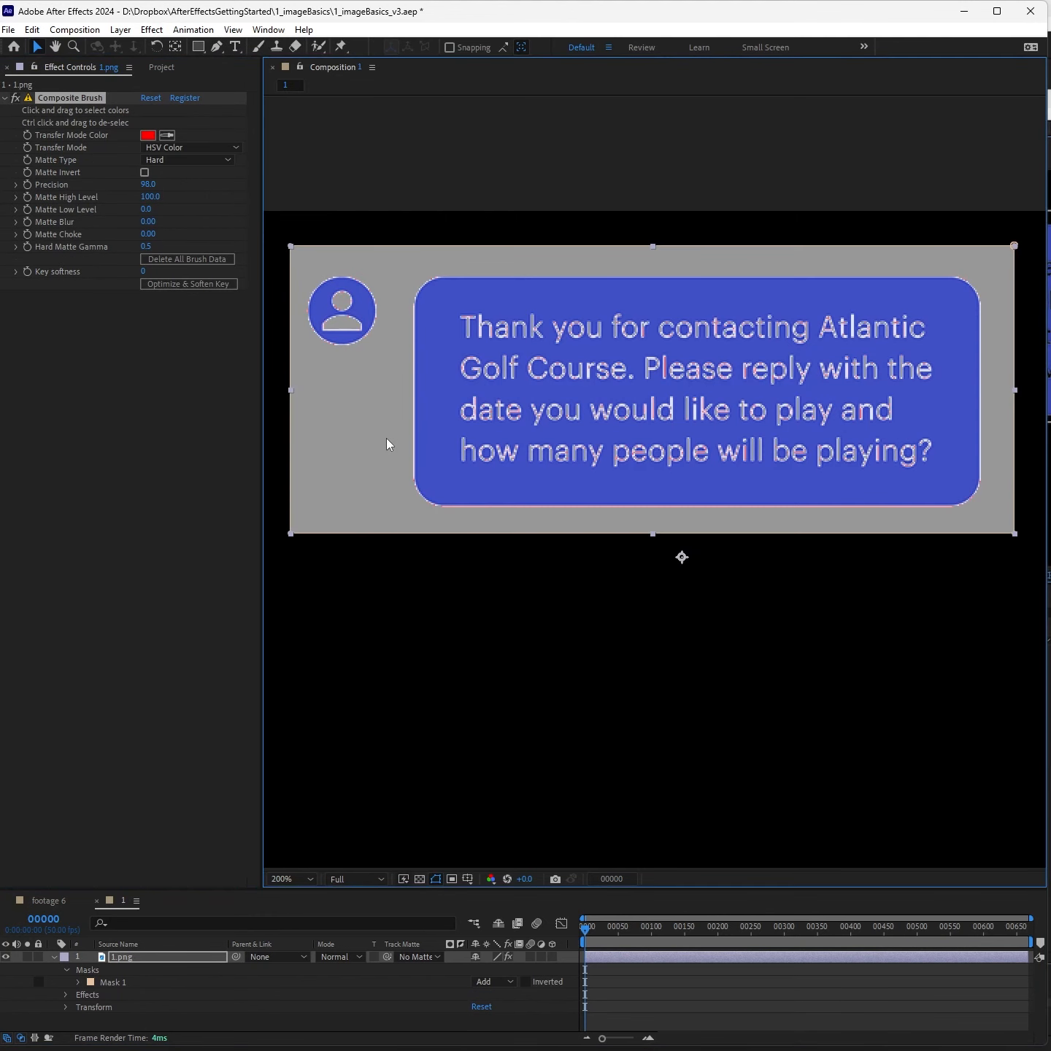
click(428, 404)
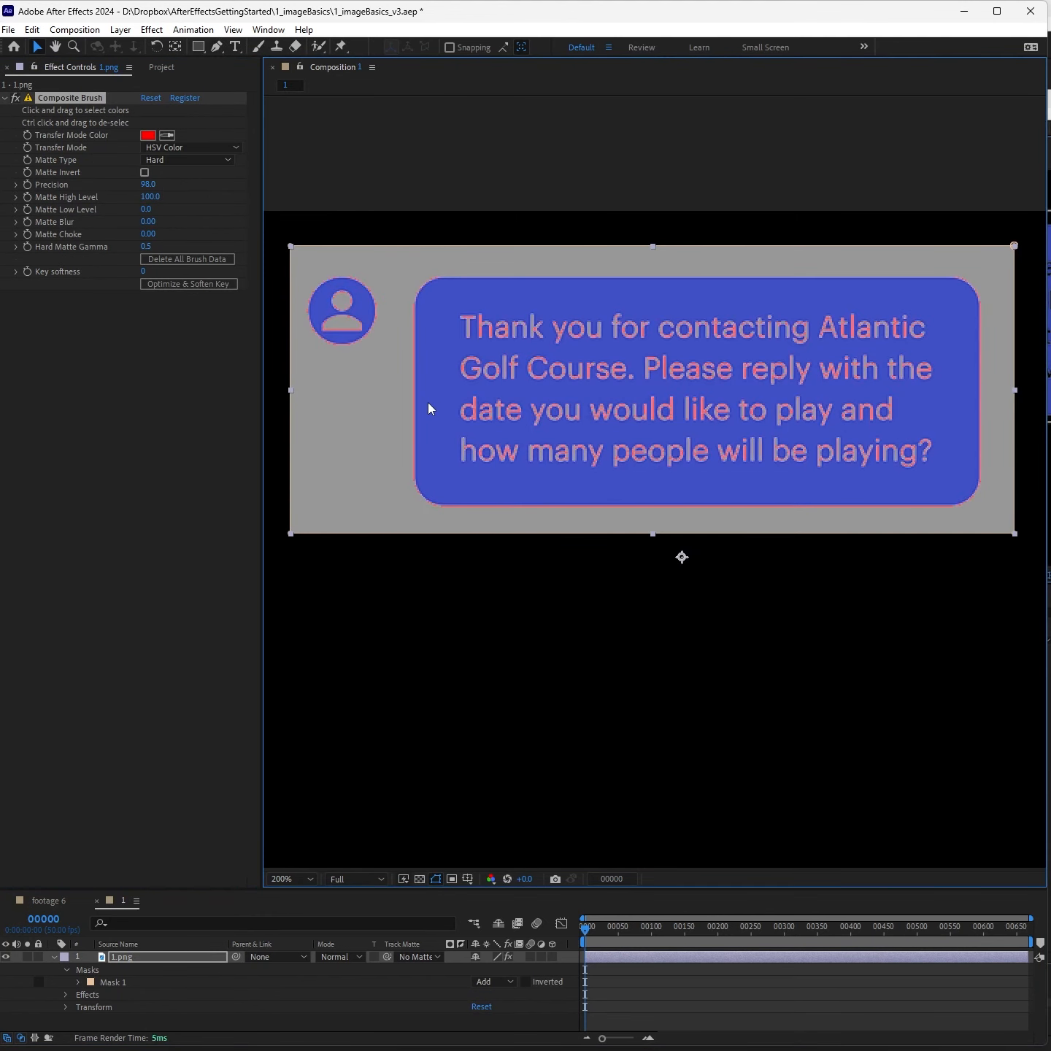
Step: Set Composite Brush's Transfer Mode to Stencil Alpha and its Matte Type to Soft (v1.6)
click(224, 147)
click(201, 275)
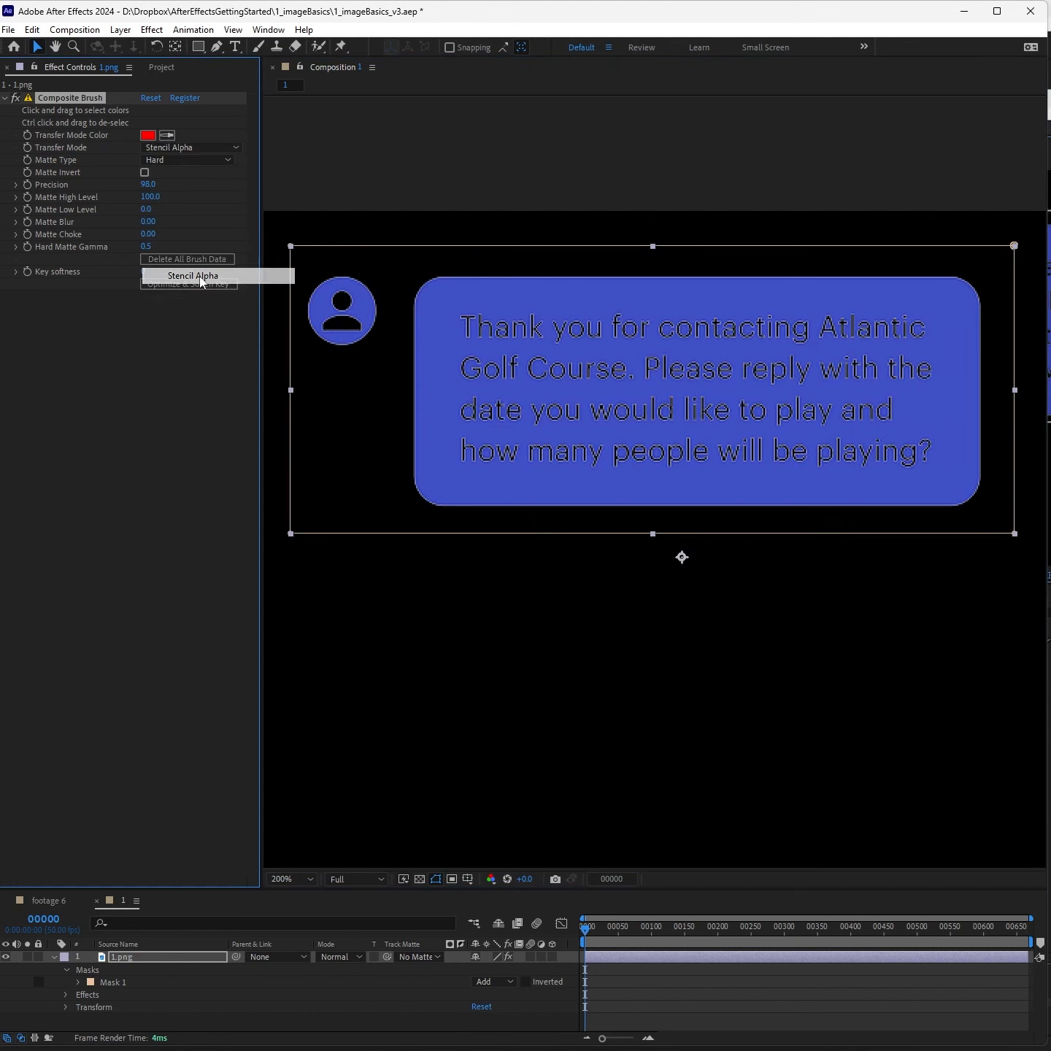
click(211, 161)
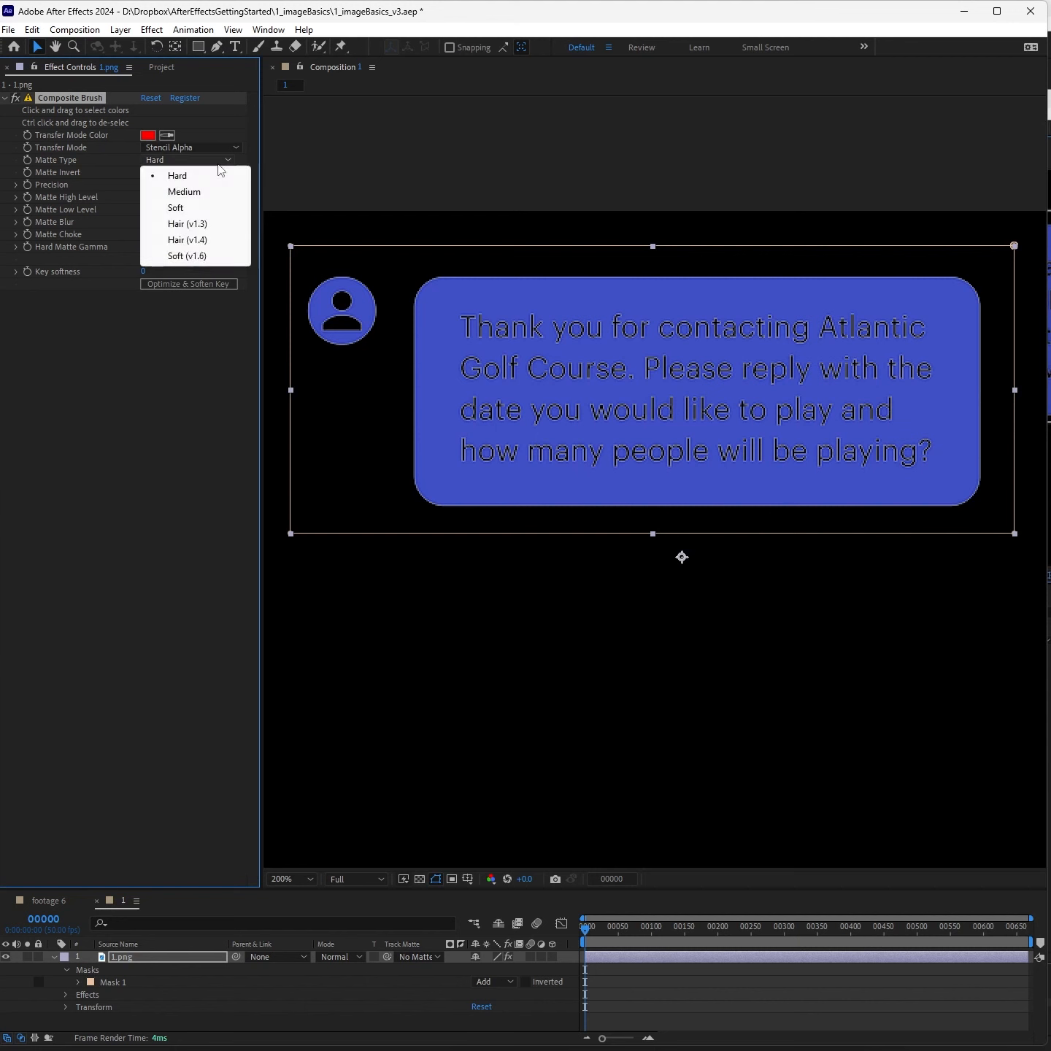
click(190, 256)
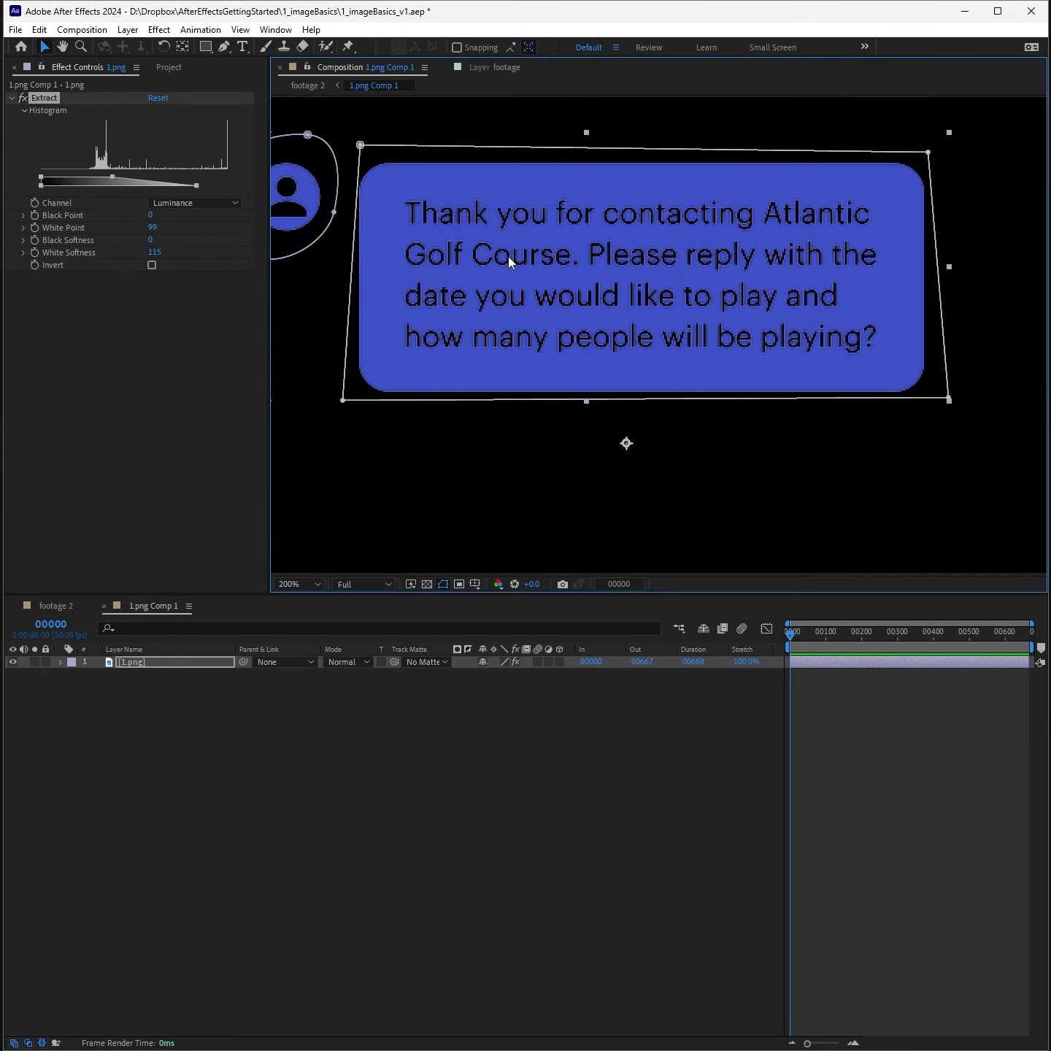
Step: Go to the footage 2 composition and delete the Hue/Saturation effect from the 1.png Comp 1 layer
click(566, 808)
key(Tab)
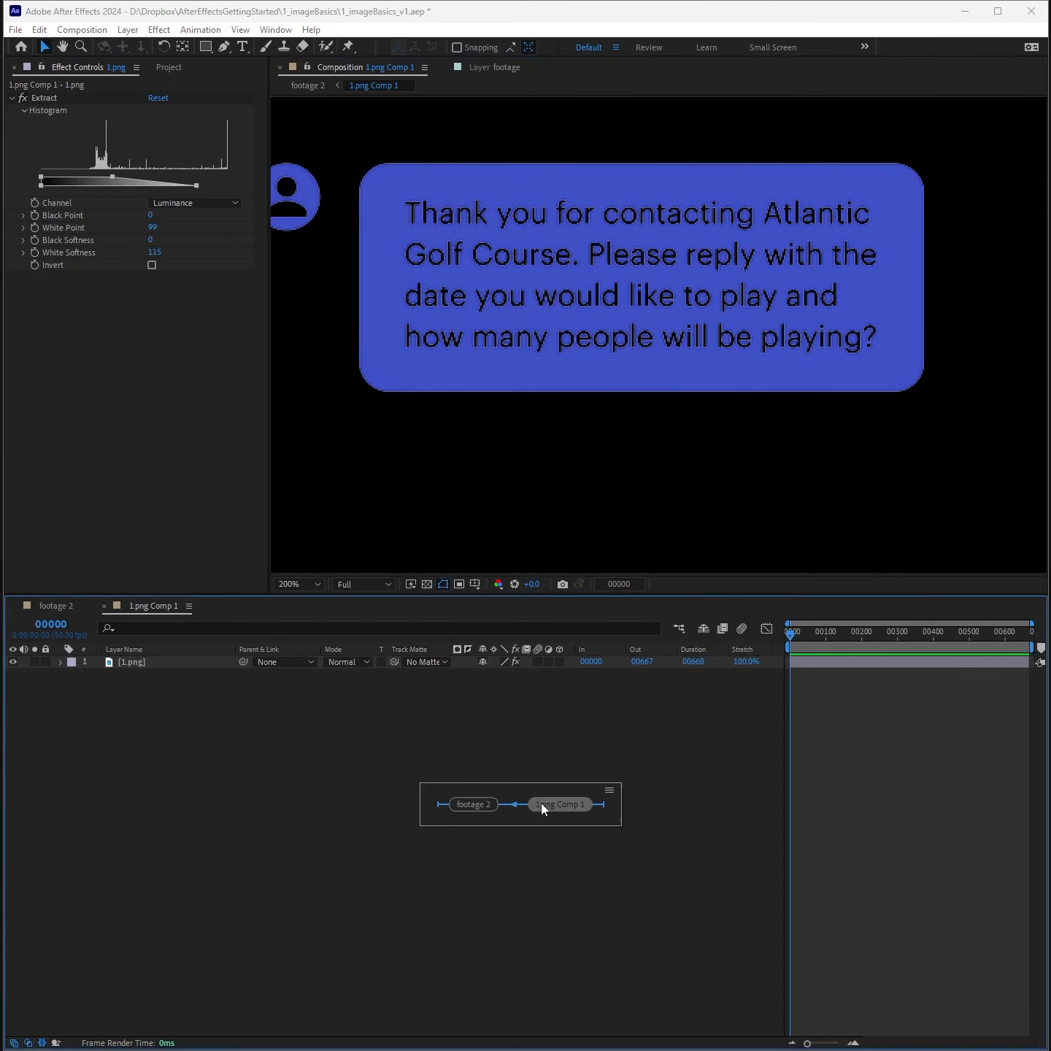
click(472, 804)
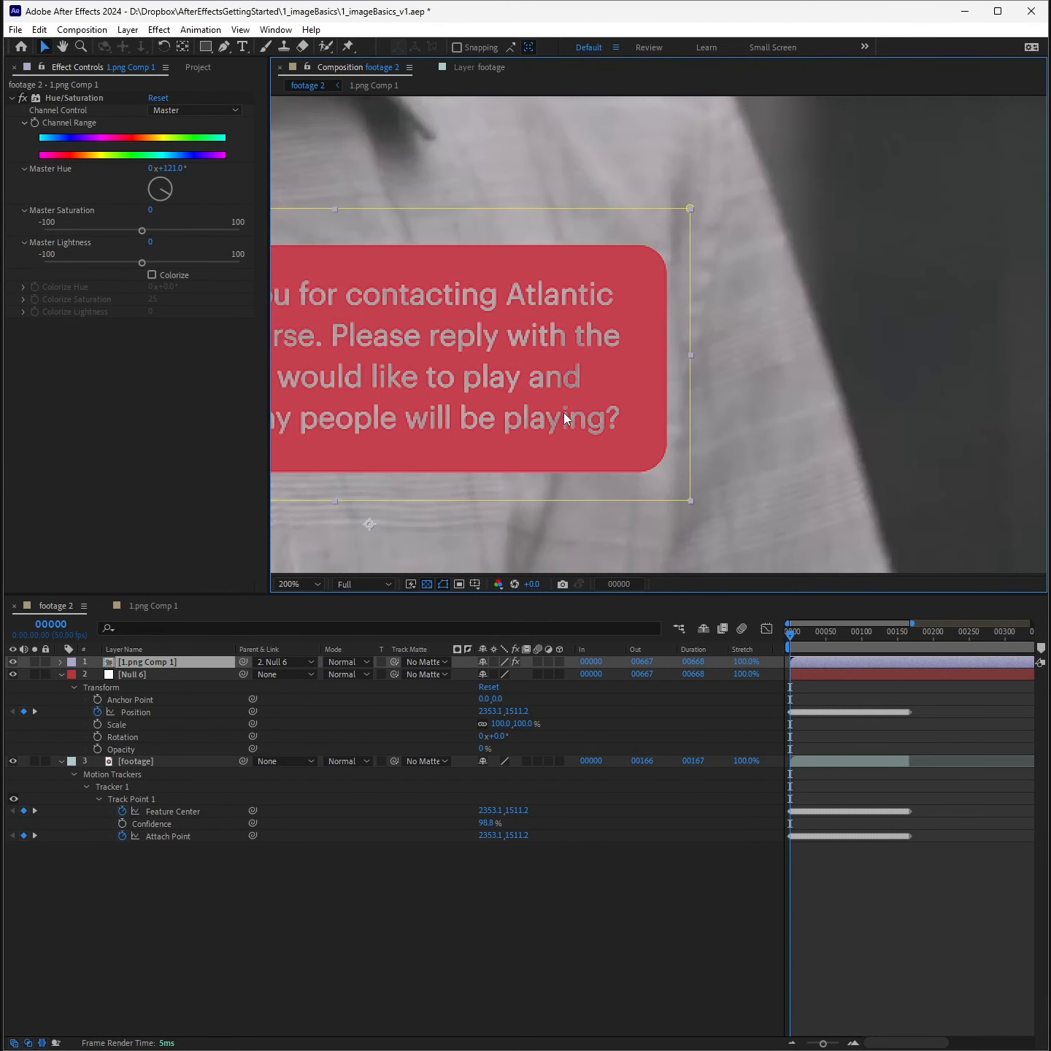
click(66, 94)
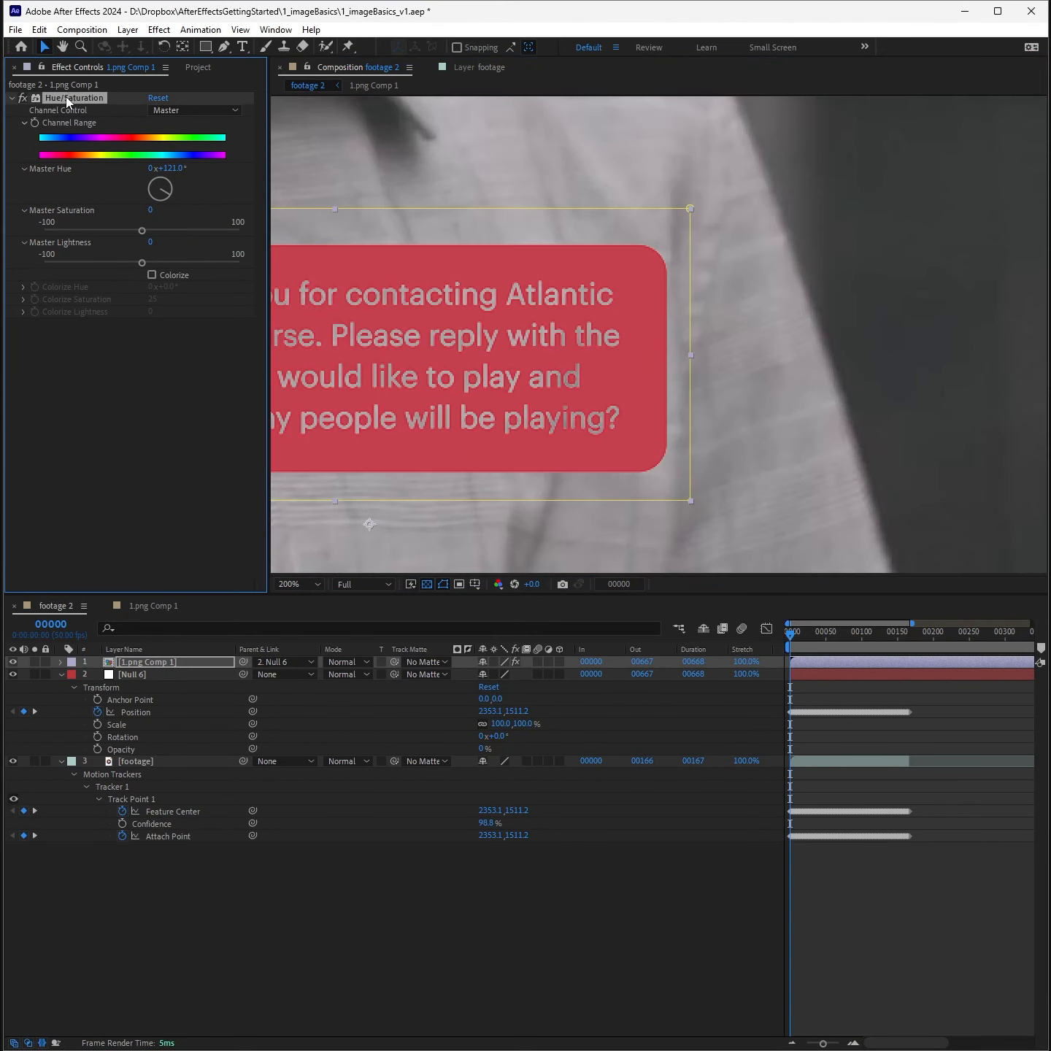
key(Delete)
drag(557, 372, 728, 349)
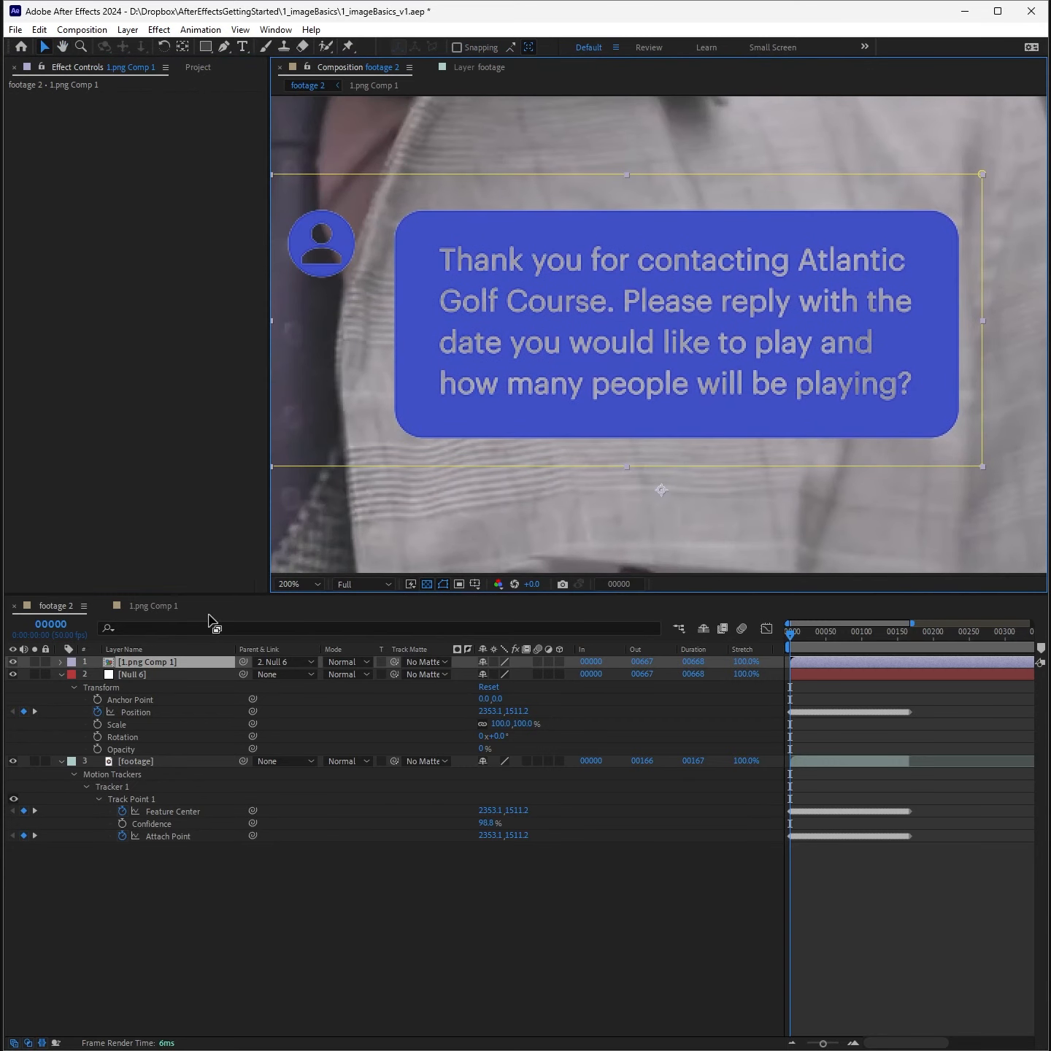
Step: Apply the Fill effect to the 1.png layer inside 1.png Comp 1 and set its color to light blue
double_click(181, 661)
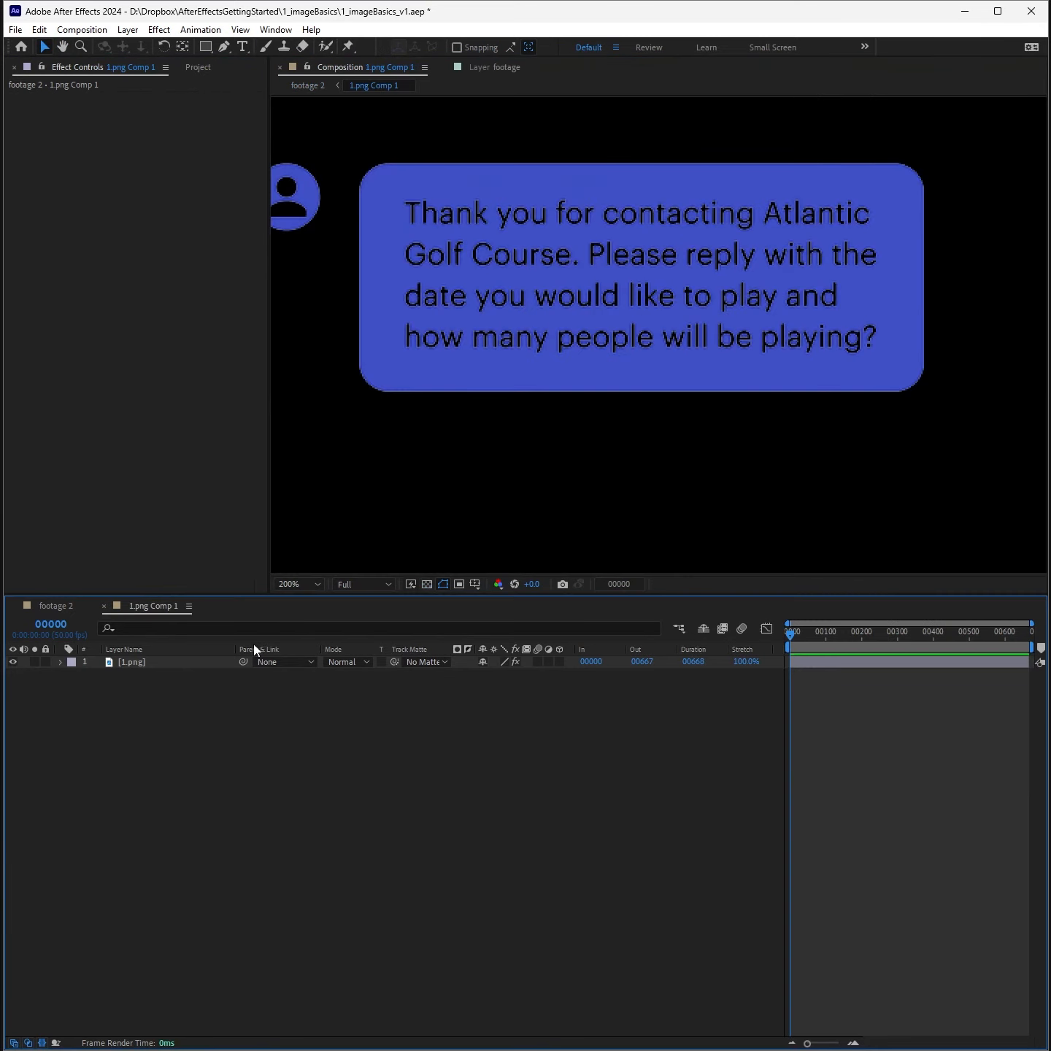
click(226, 661)
click(160, 29)
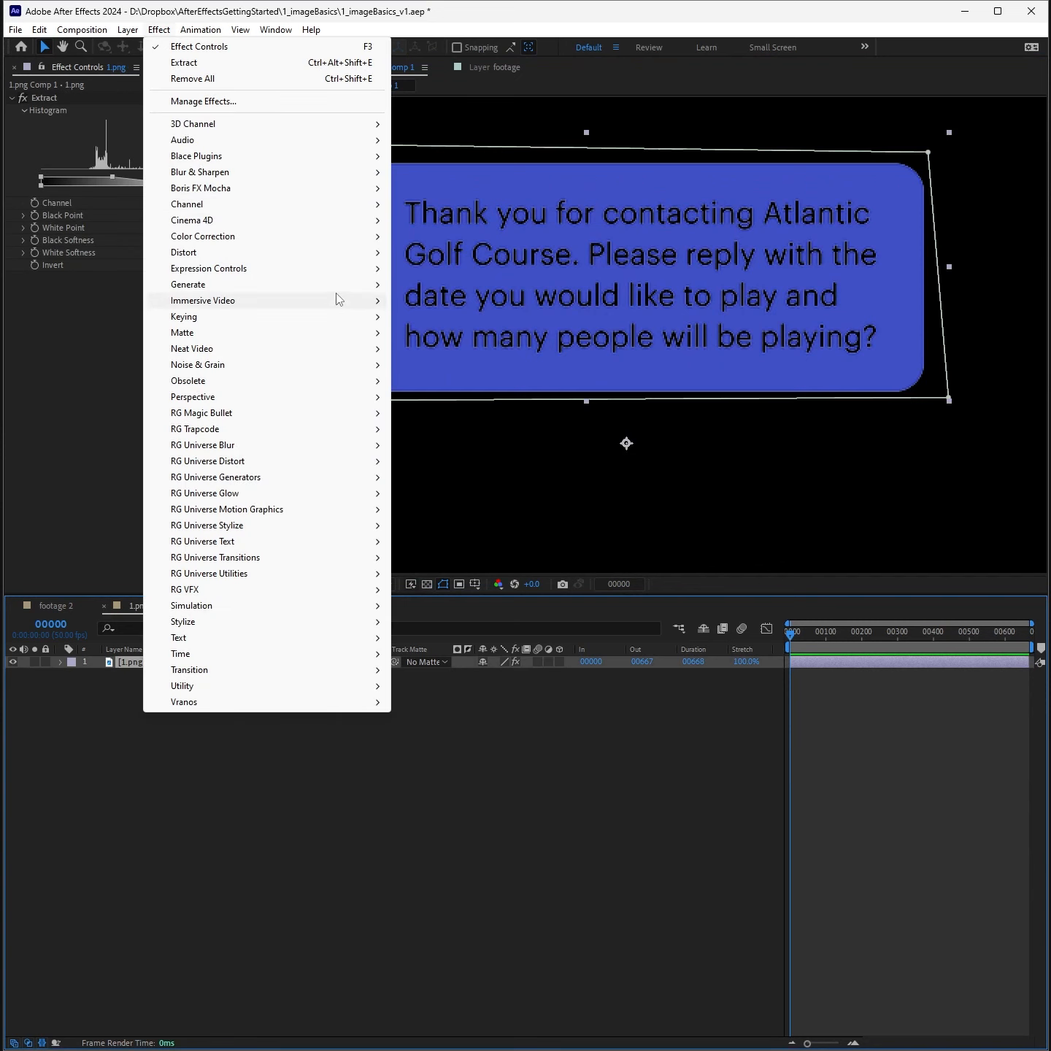
mouse_move(350, 285)
click(440, 519)
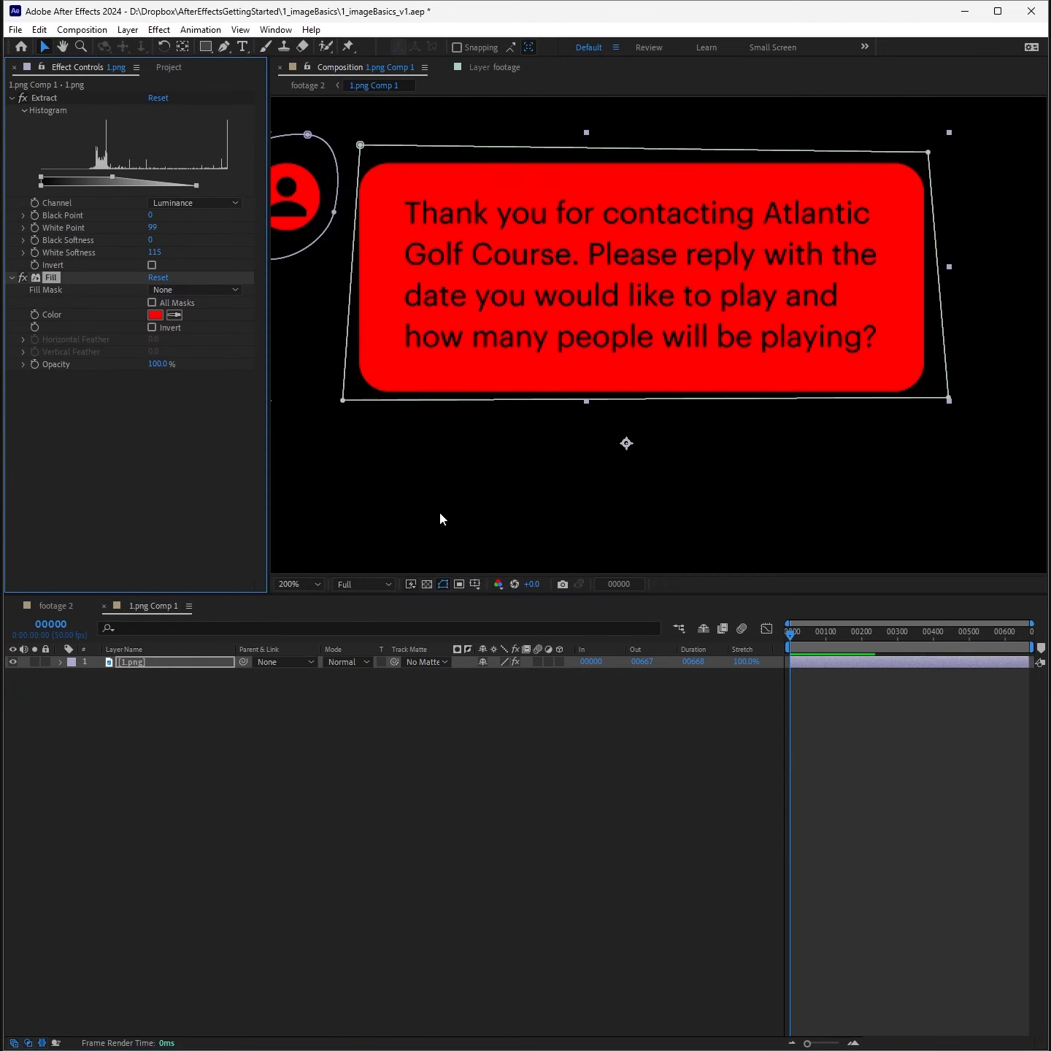
click(155, 315)
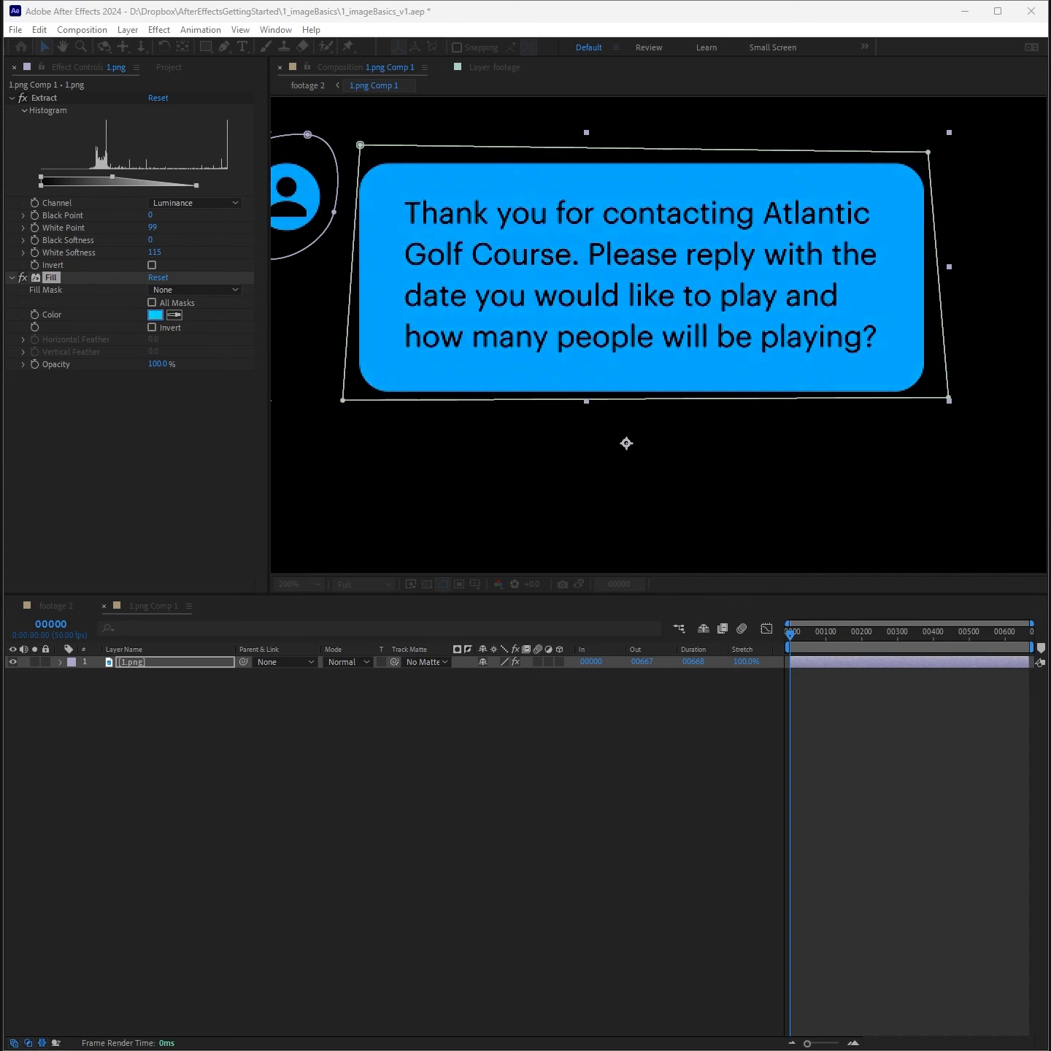
key(Return)
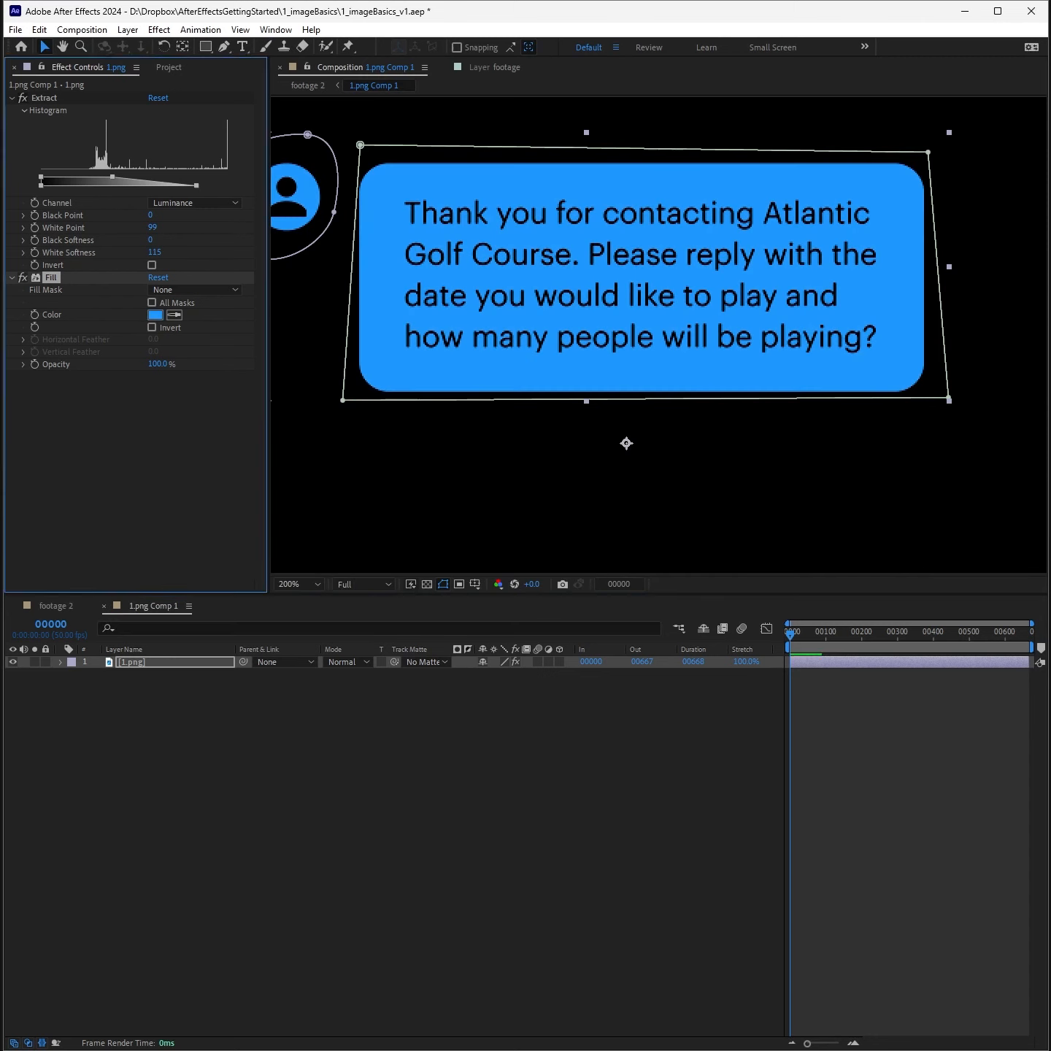
key(comma)
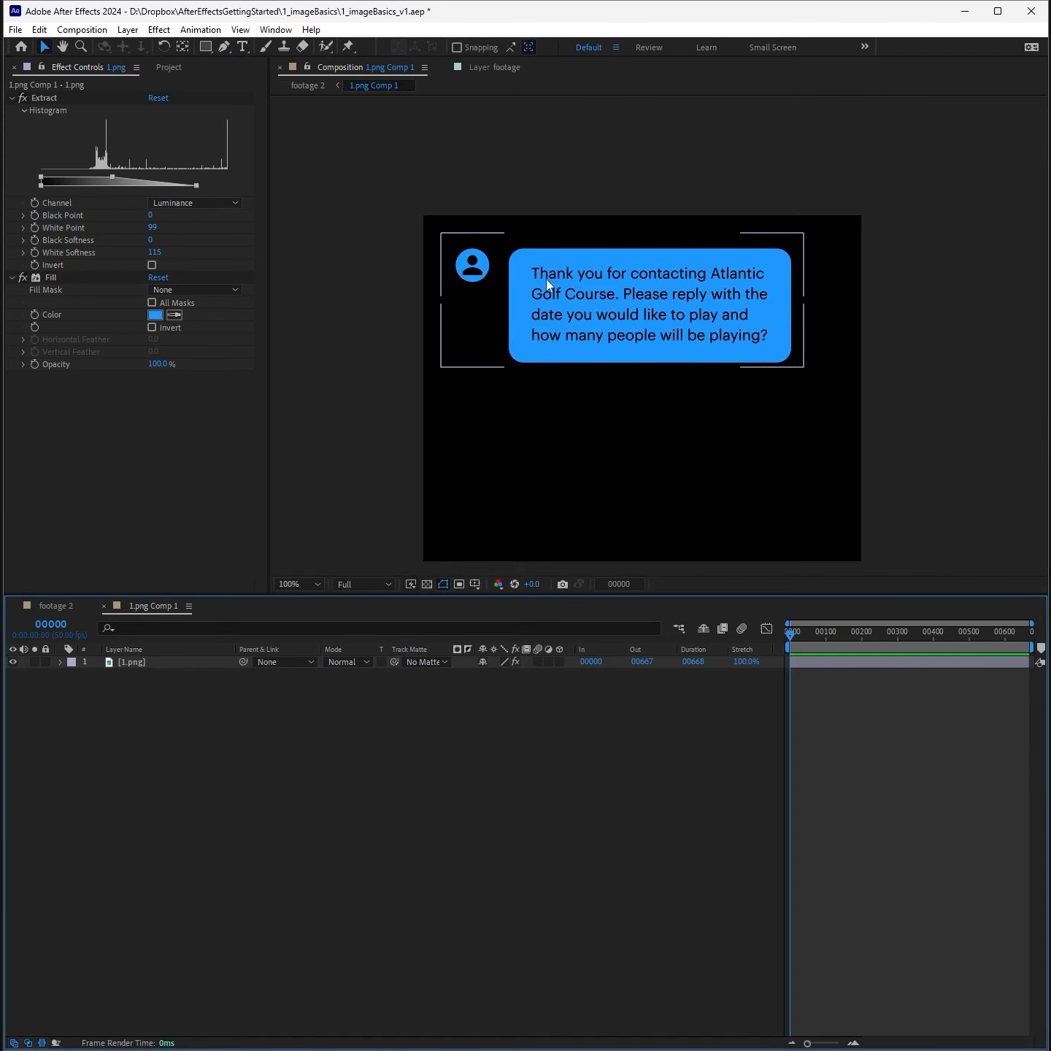
Step: Create a white solid in 1.png Comp 1 and place it beneath the 1.png layer
click(136, 785)
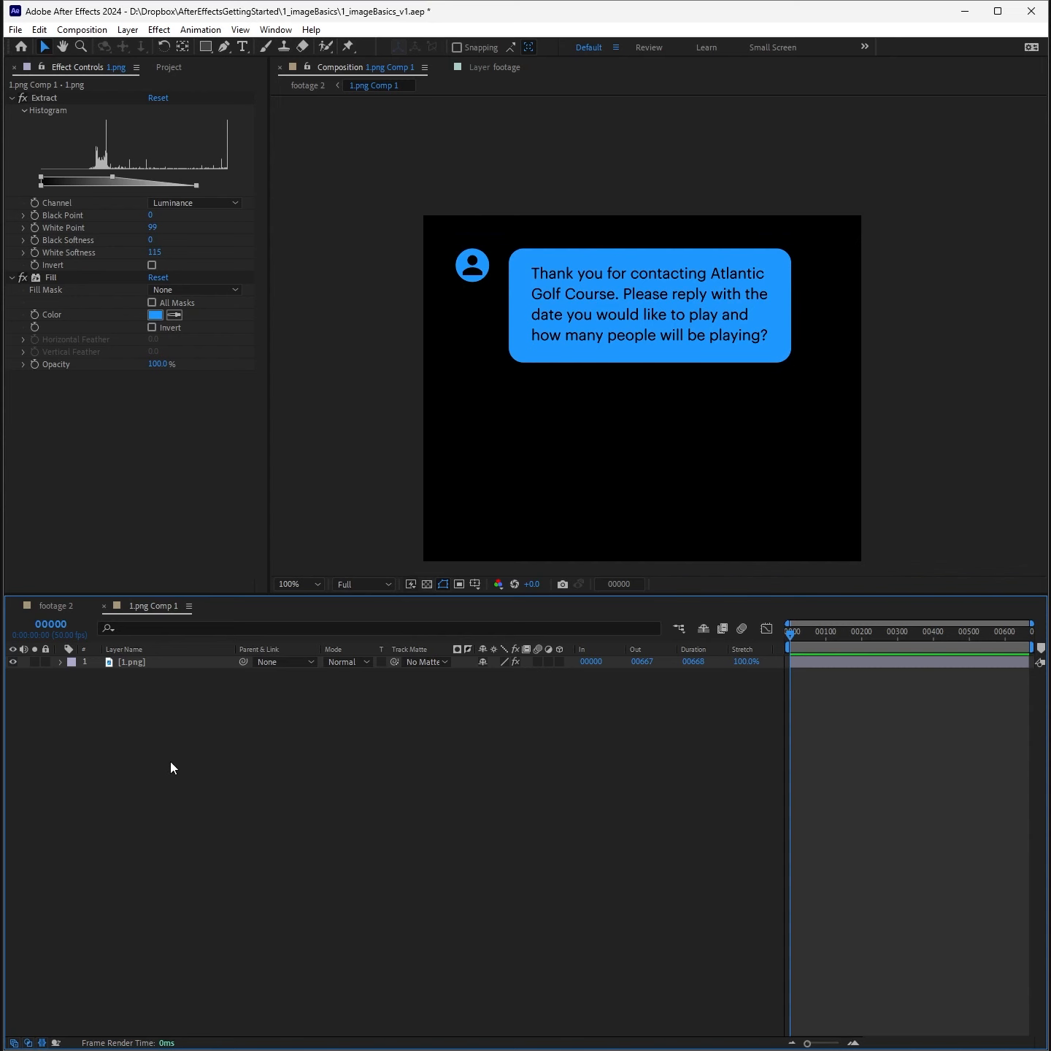
click(127, 30)
mouse_move(146, 45)
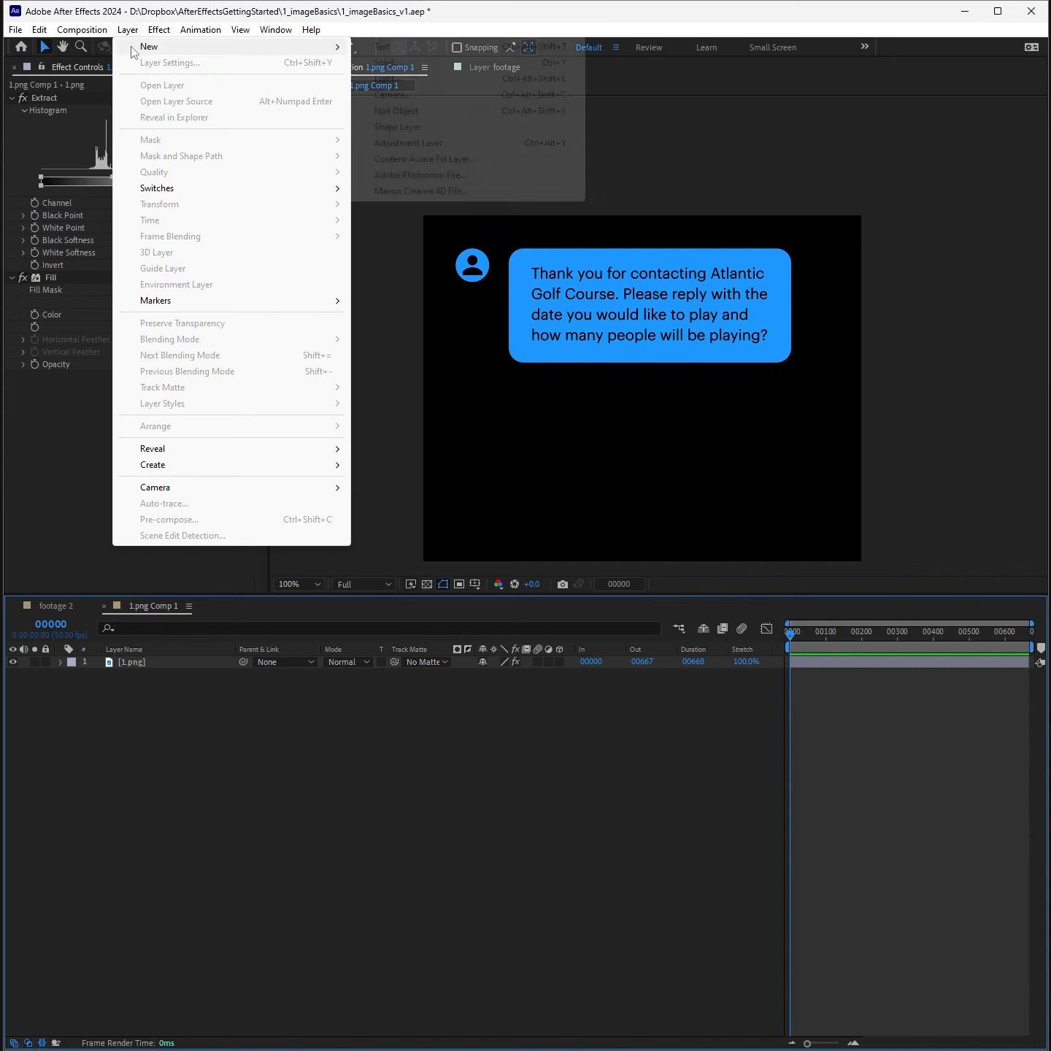
click(425, 62)
click(516, 606)
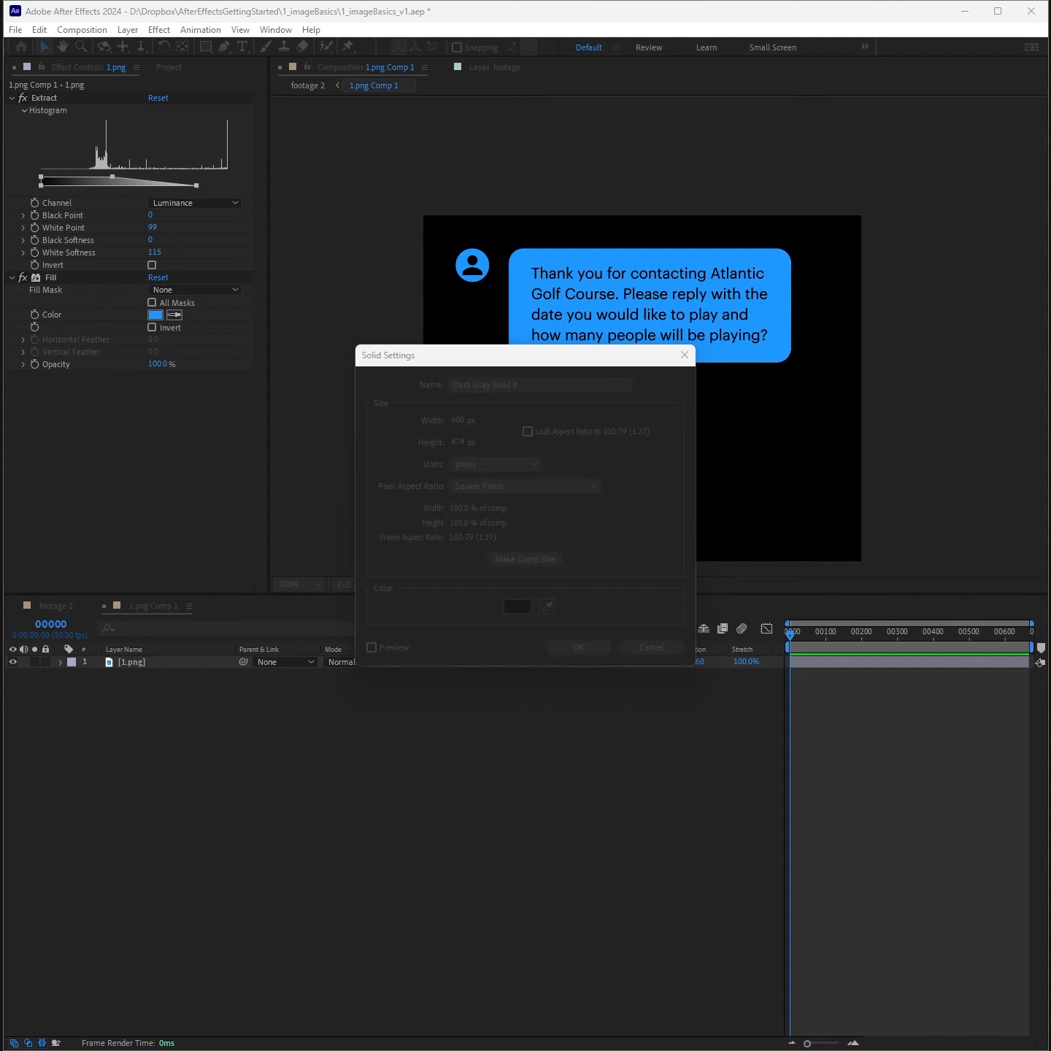
key(Return)
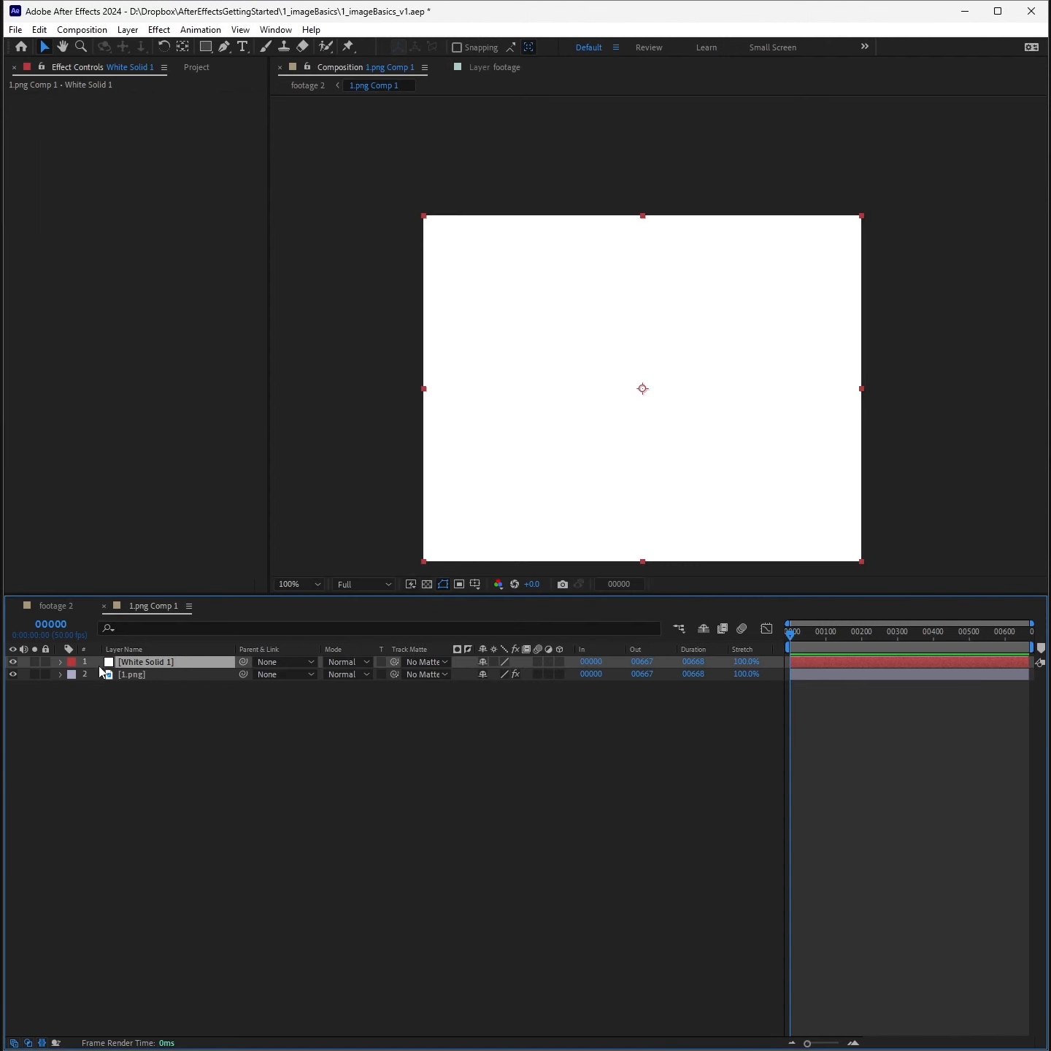
drag(169, 665, 168, 688)
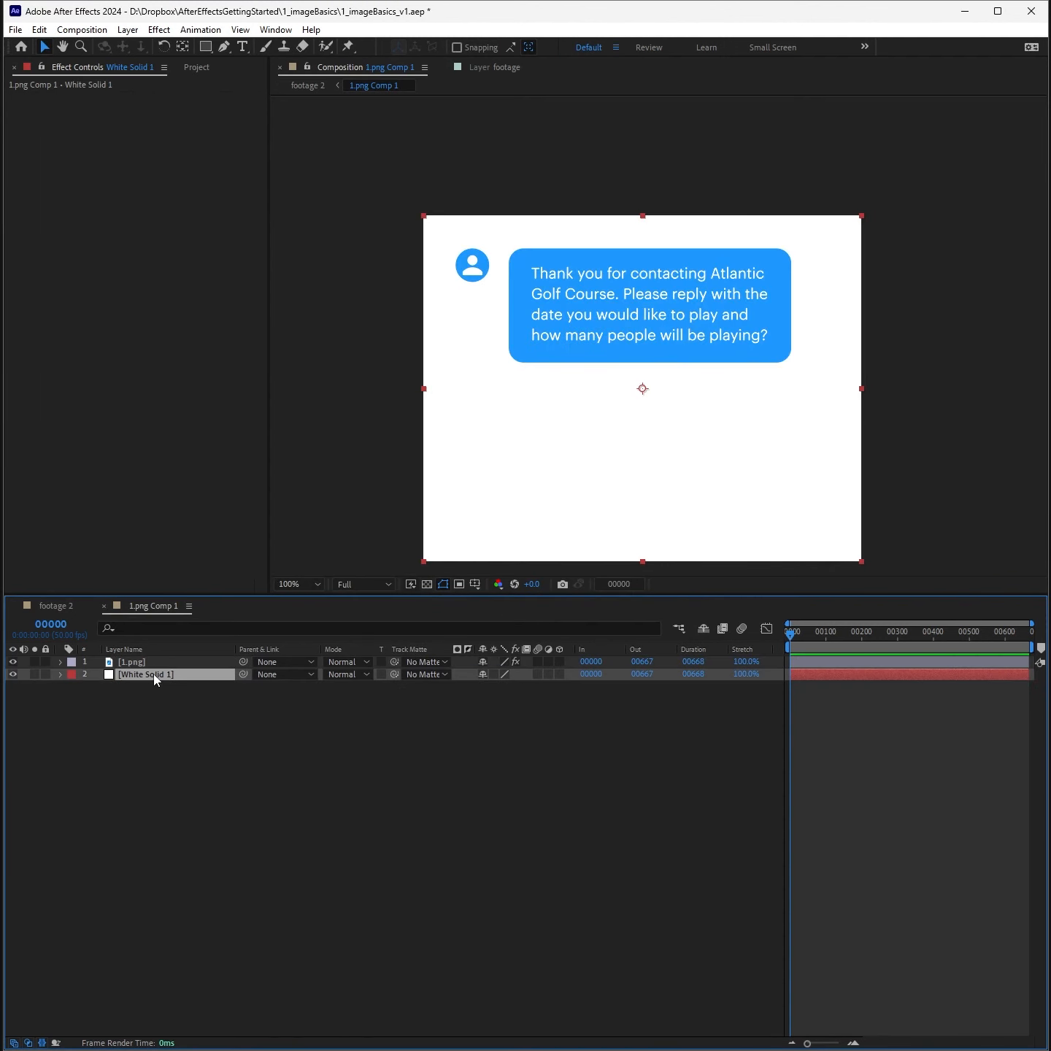
Step: Draw a closed Pen mask on White Solid 1 around the person icon, keeping it inside the blue circle
click(145, 663)
scroll(486, 306, up, 1)
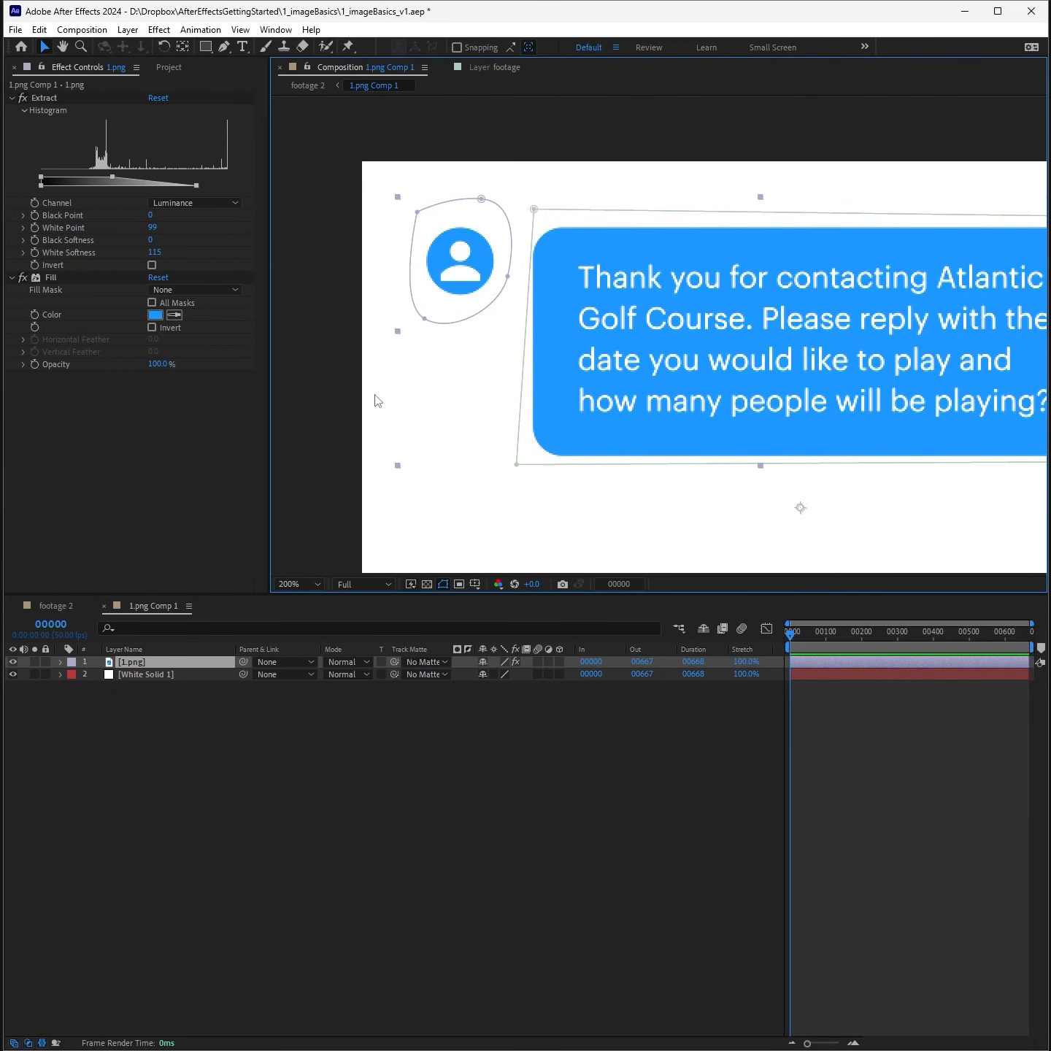
click(137, 671)
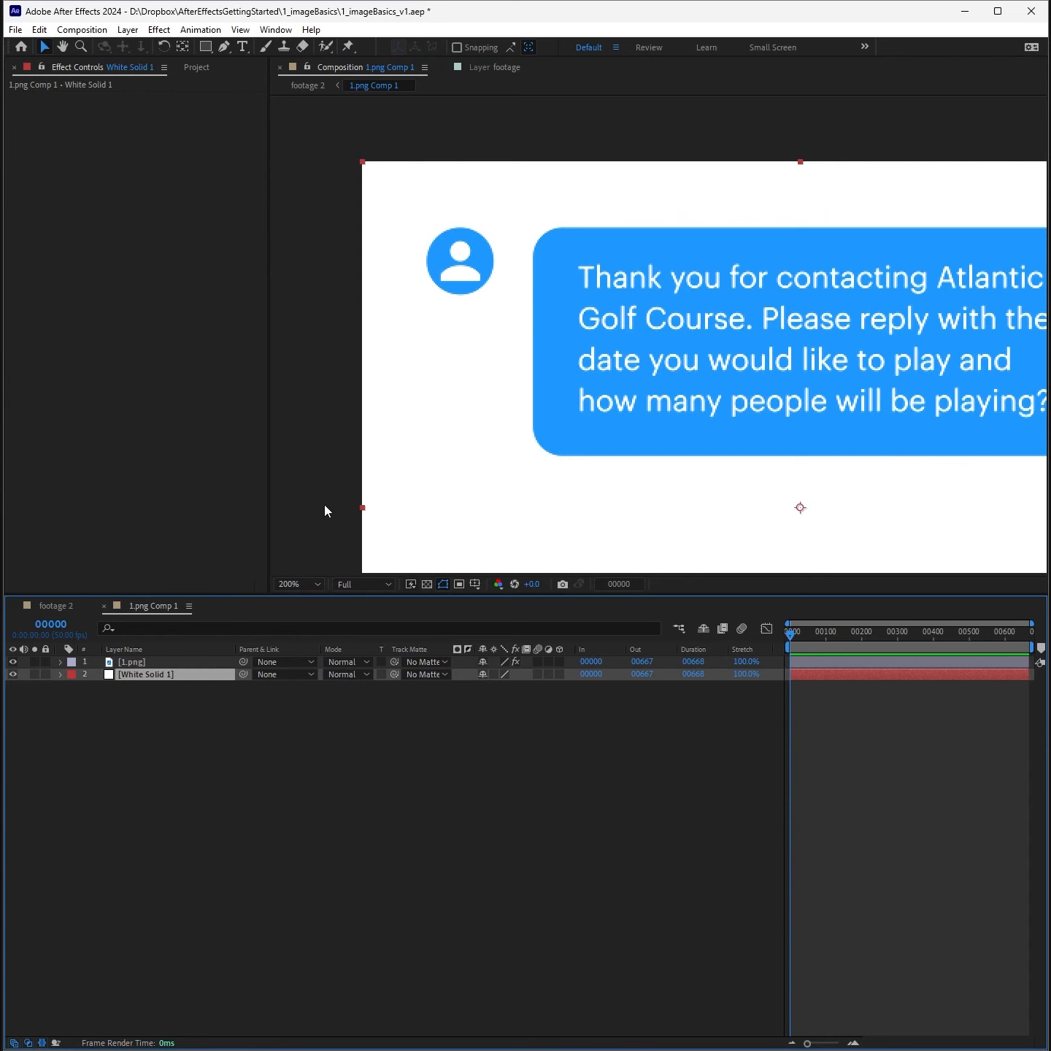
click(224, 46)
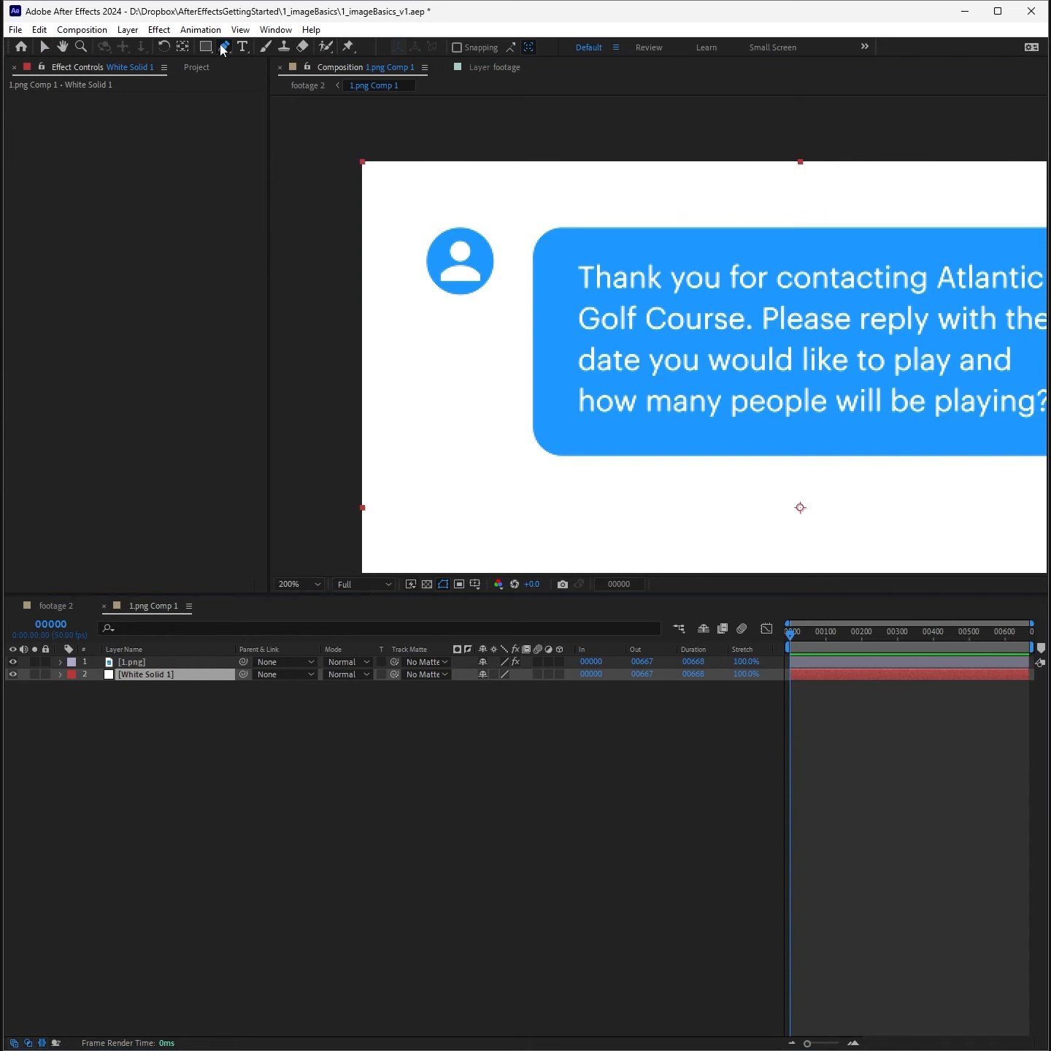
key(period)
drag(480, 240, 720, 292)
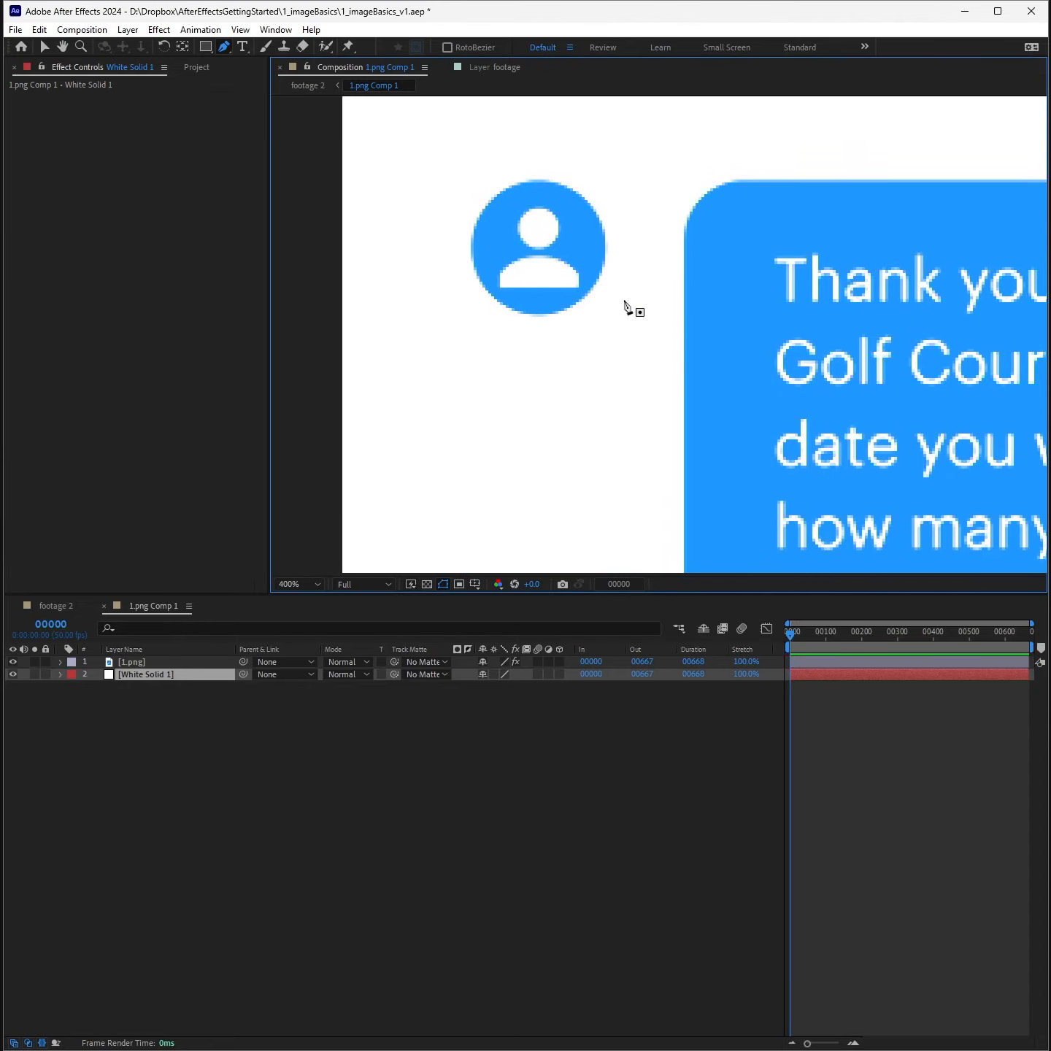
drag(528, 299, 501, 299)
click(487, 274)
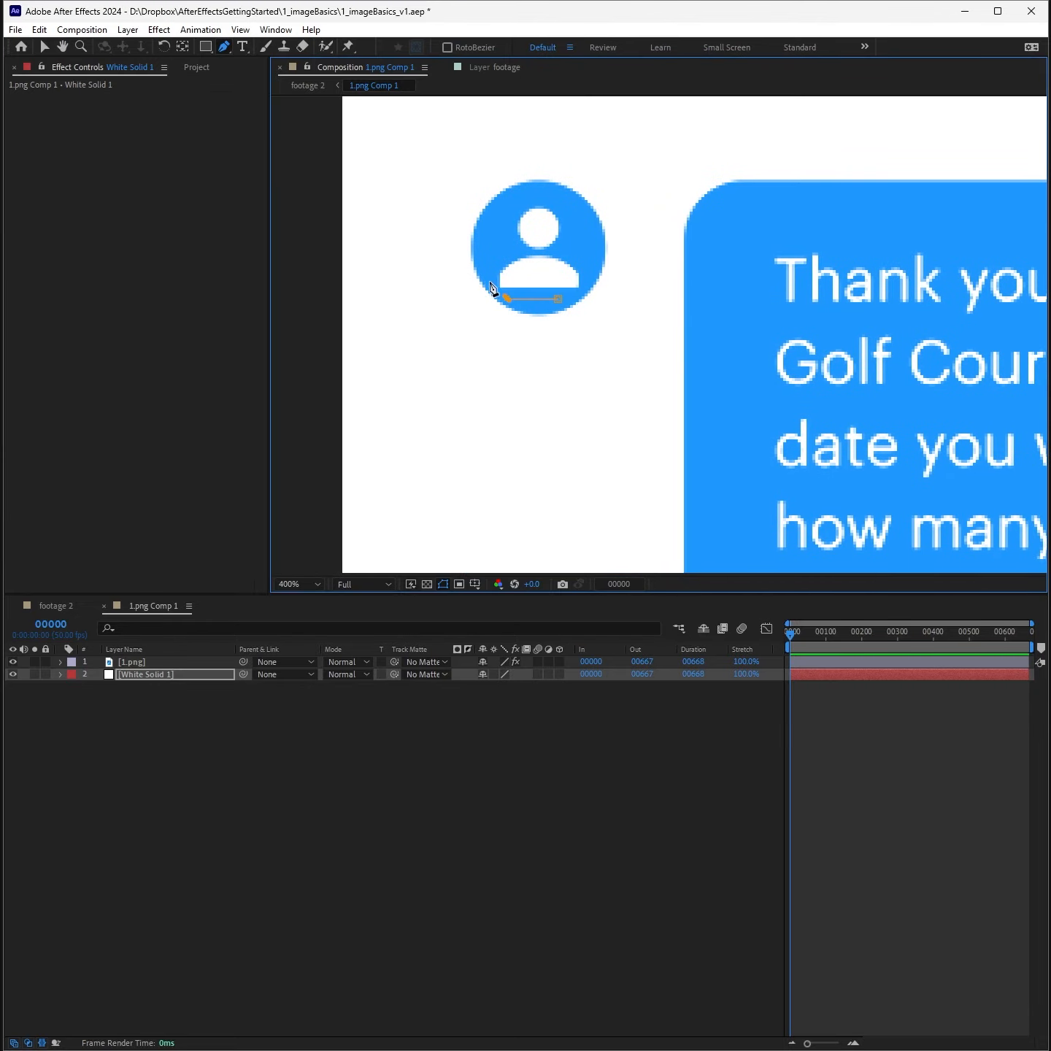
click(502, 235)
click(532, 195)
click(576, 213)
click(591, 244)
click(590, 270)
click(577, 295)
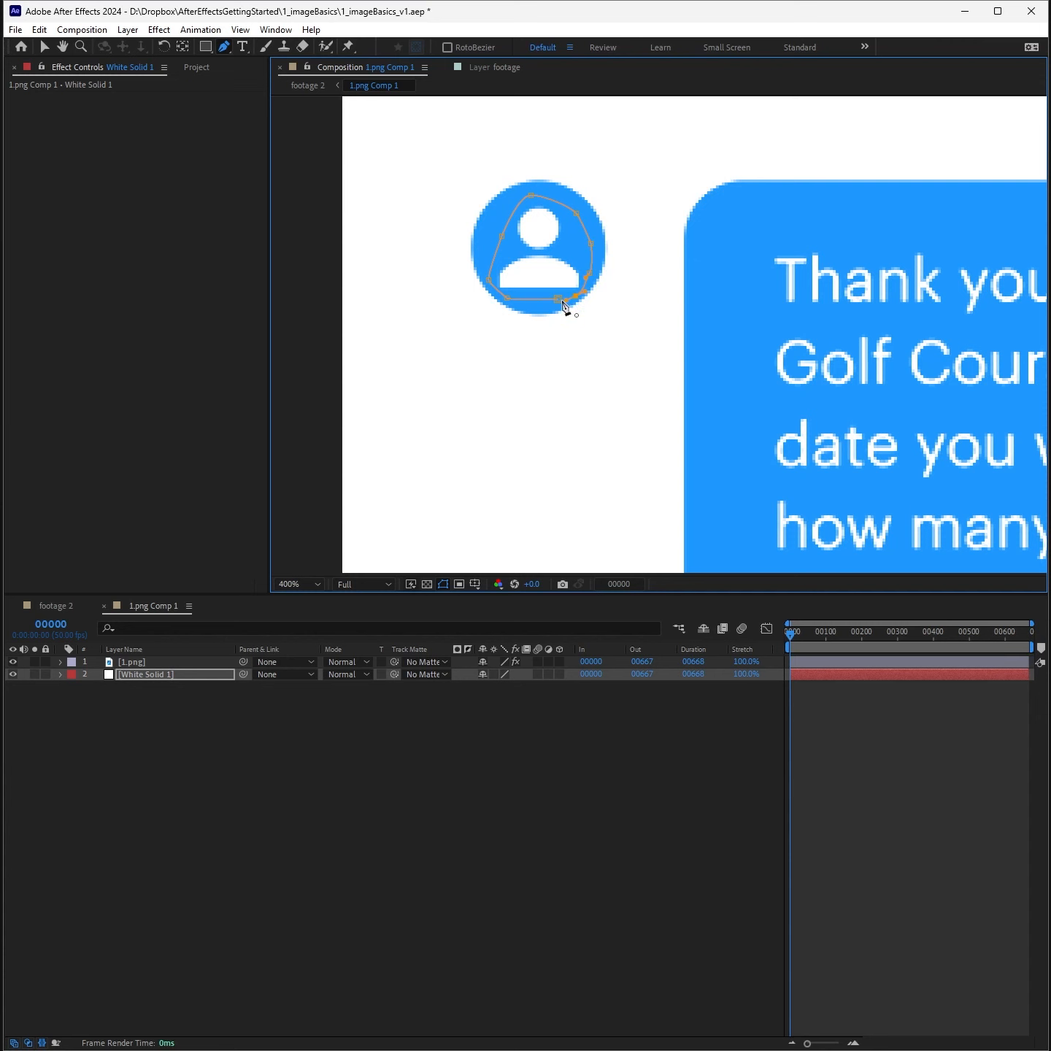
click(557, 299)
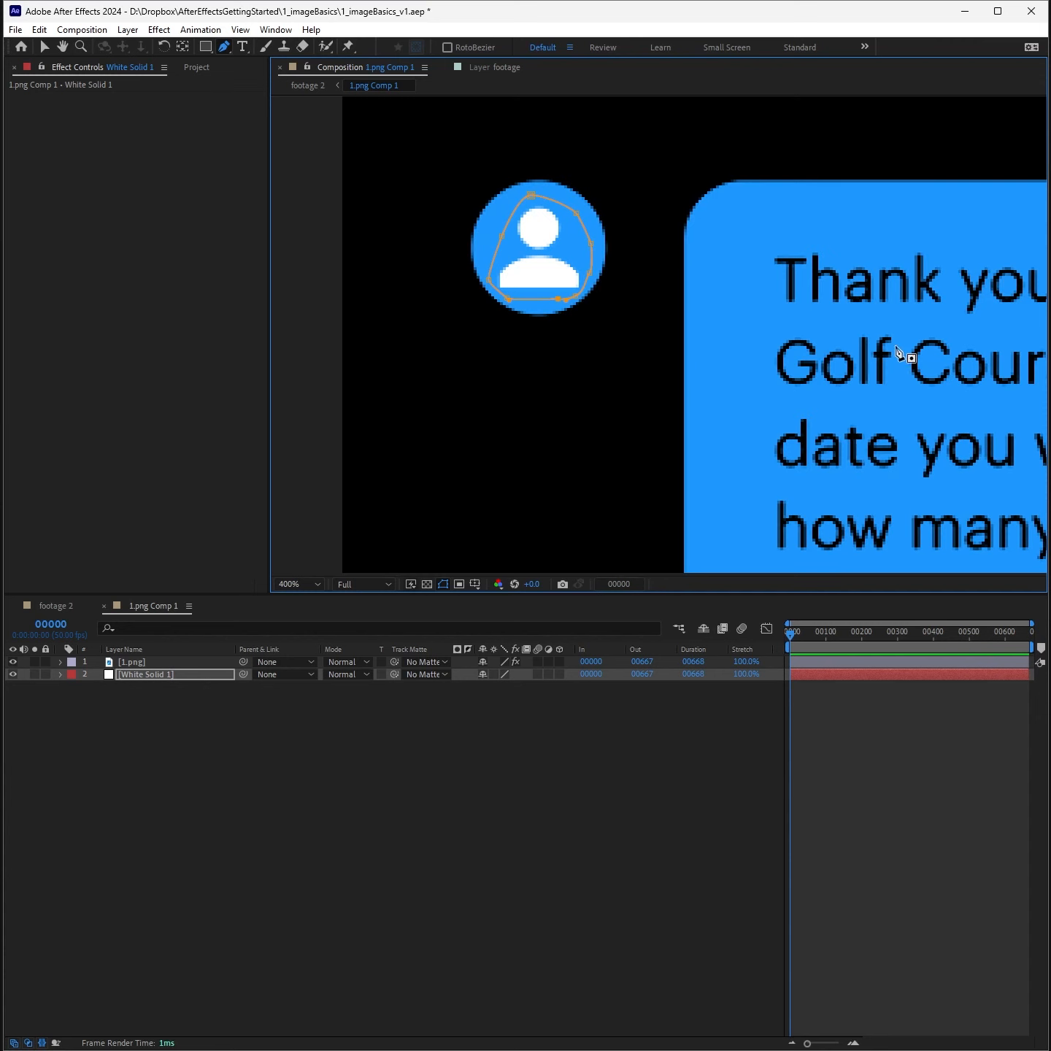
Step: Draw a second, four-point Pen mask on White Solid 1 around the message text, inside the blue bubble
scroll(910, 357, up, 2)
scroll(556, 258, down, 4)
click(891, 248)
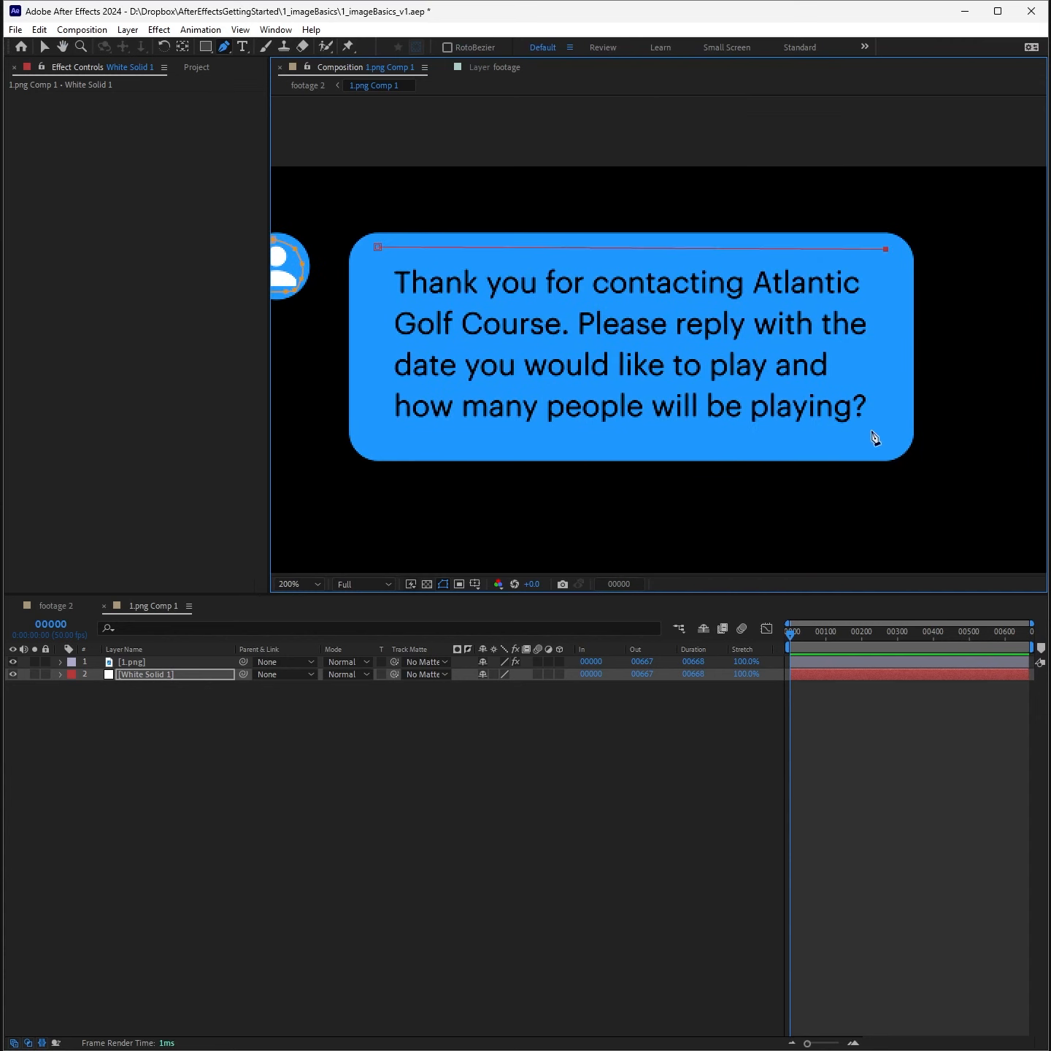
click(876, 440)
click(377, 439)
click(378, 248)
key(v)
scroll(639, 420, down, 1)
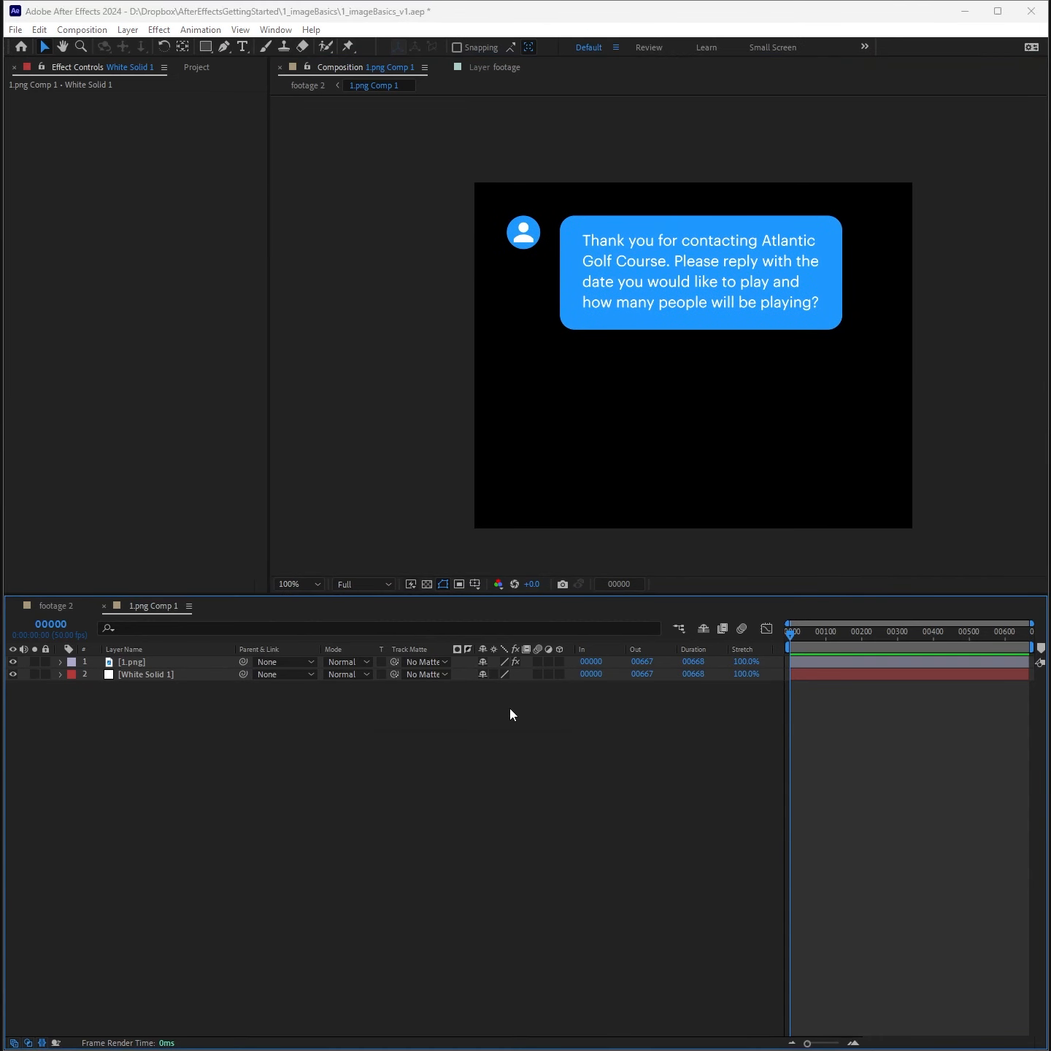
Step: Return to the footage 2 composition and preview the tracked message with the viewer maximized
key(Tab)
click(426, 706)
scroll(655, 372, down, 4)
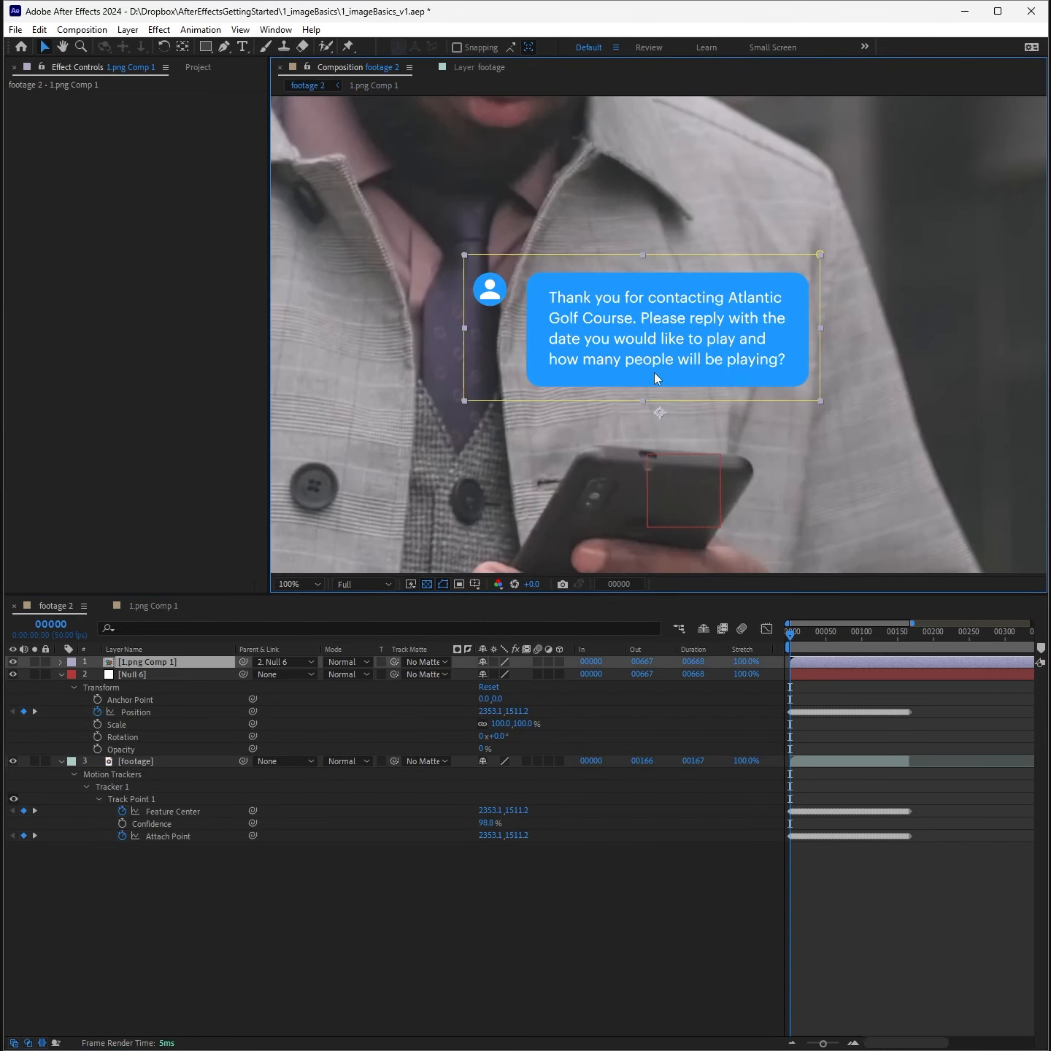
key(grave)
key(space)
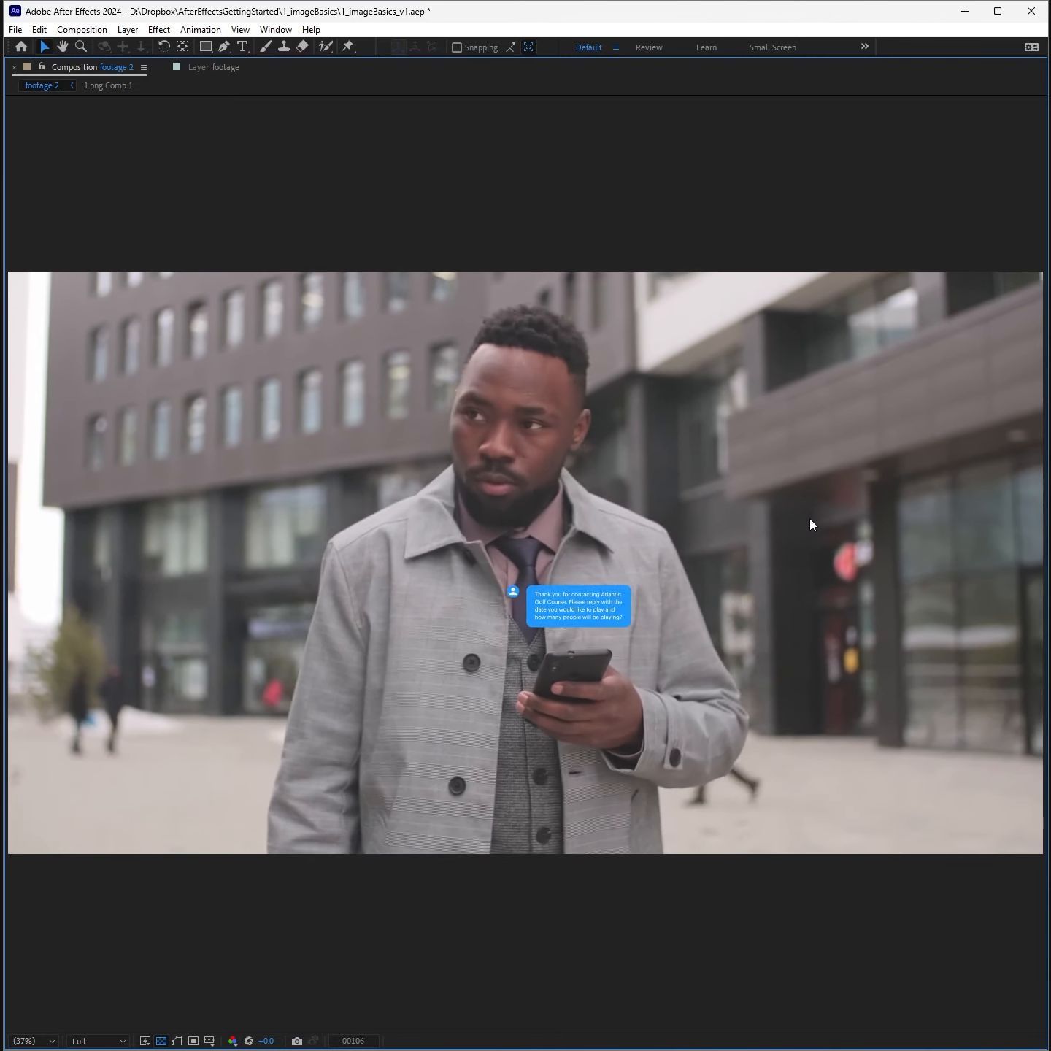
key(space)
key(grave)
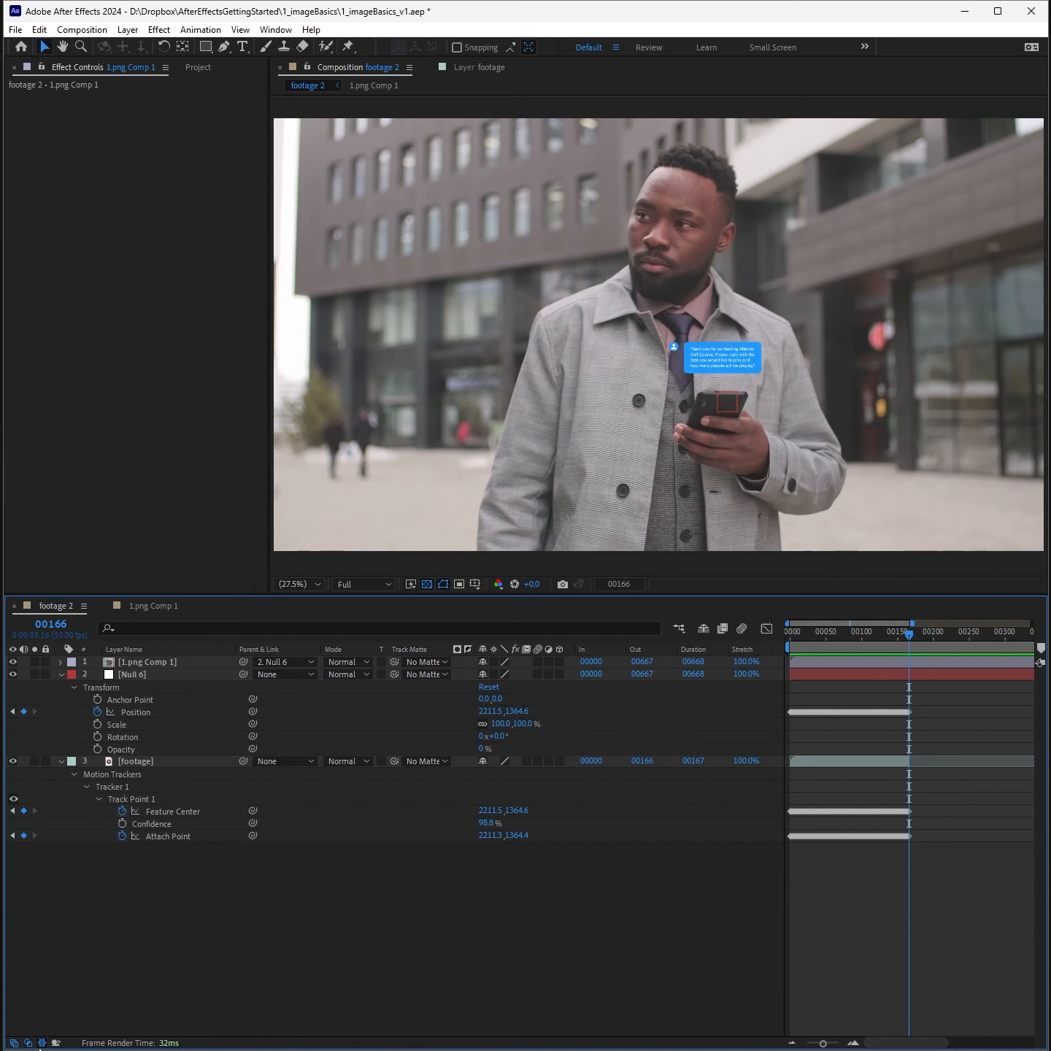
Step: Hide the timeline's In, Out, Duration and Stretch columns, keeping the layer switches and transfer controls shown
click(43, 1041)
click(28, 1042)
click(13, 1042)
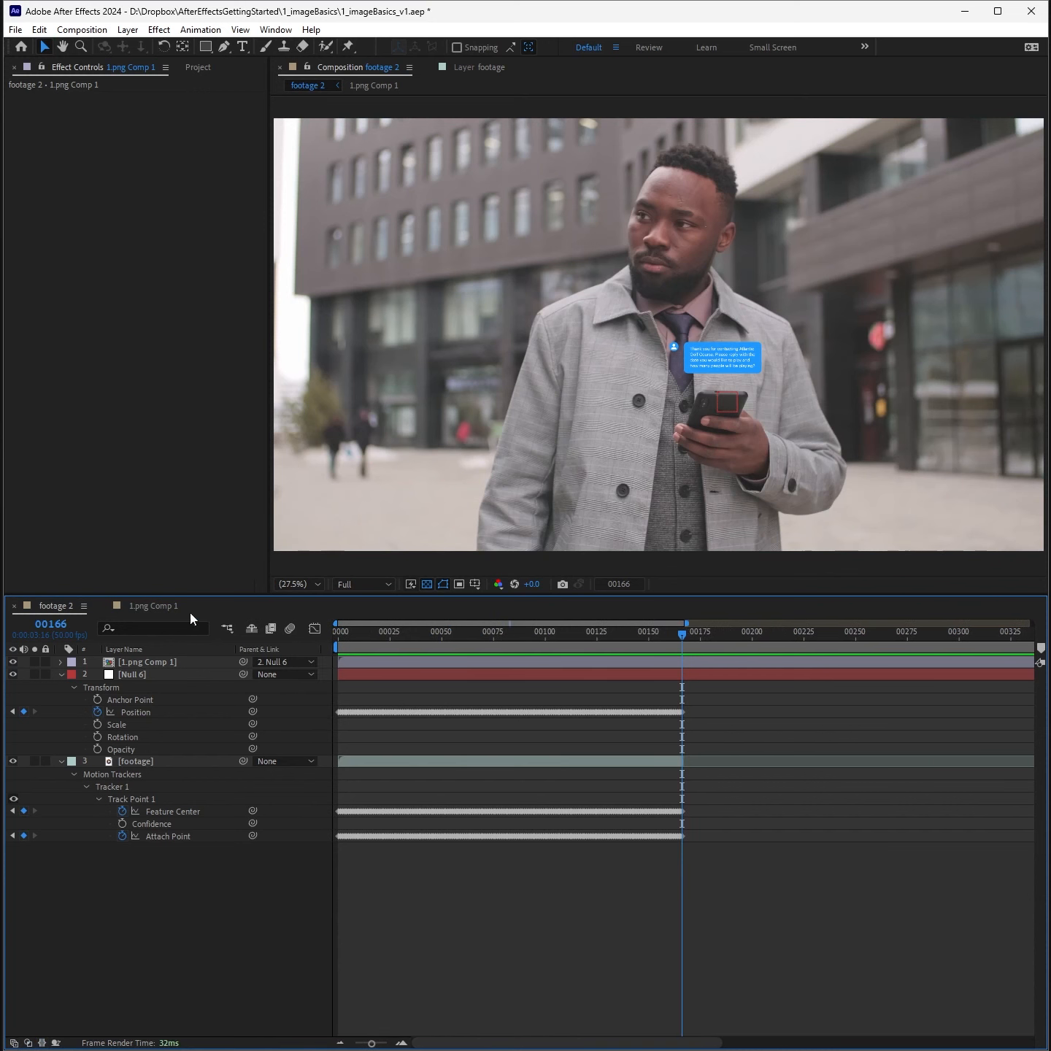
click(13, 1042)
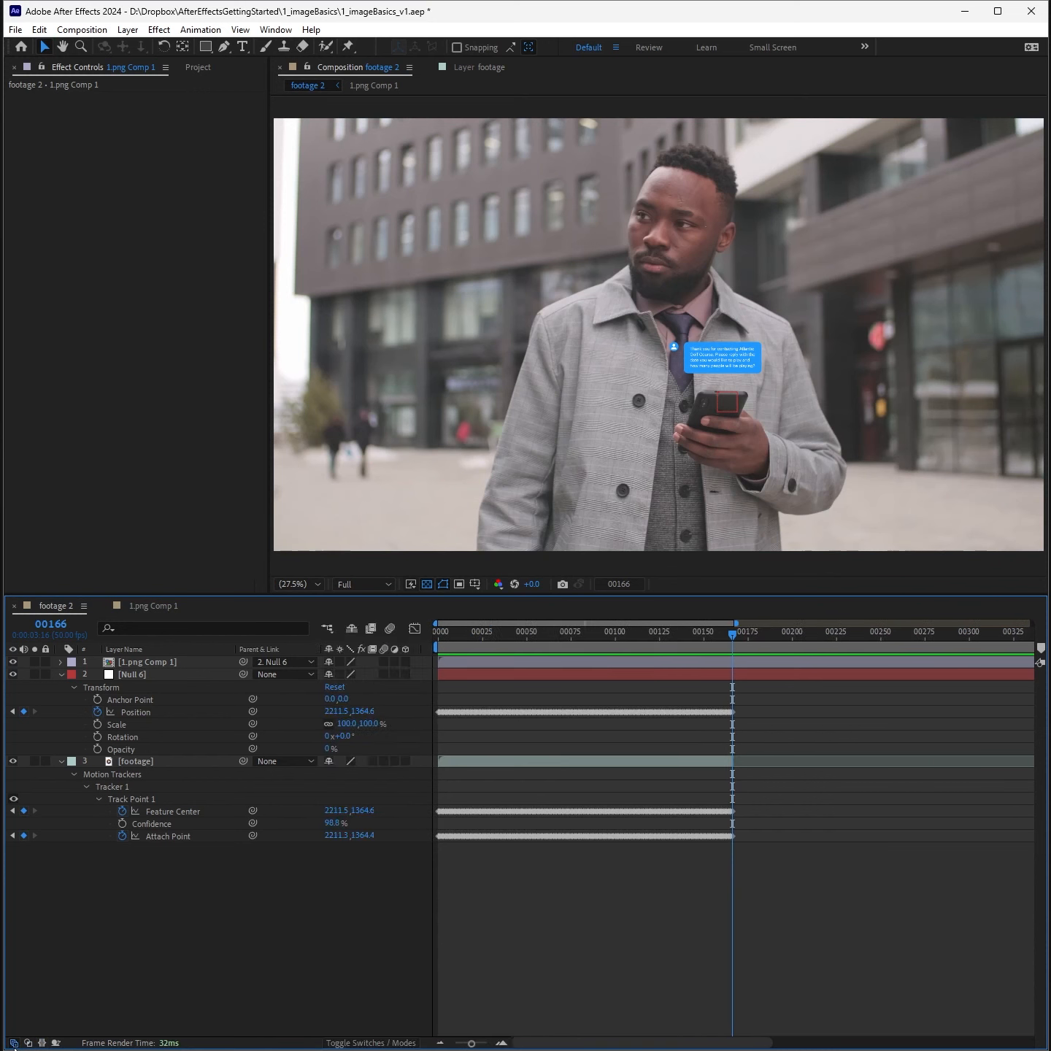
click(28, 1041)
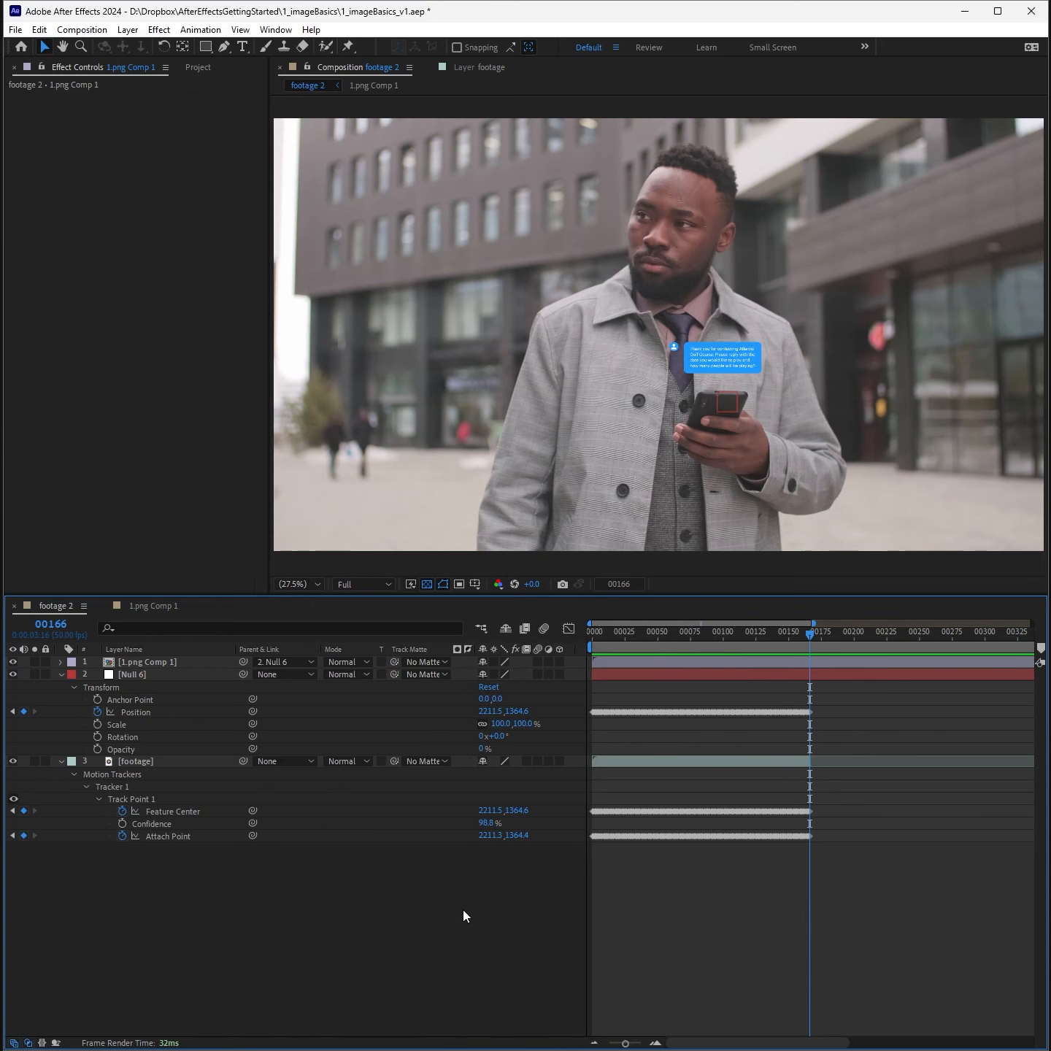
Step: Shorten the footage 2 work area to end with the footage layer's last frame and preview it
key(minus)
drag(1030, 647, 677, 645)
key(space)
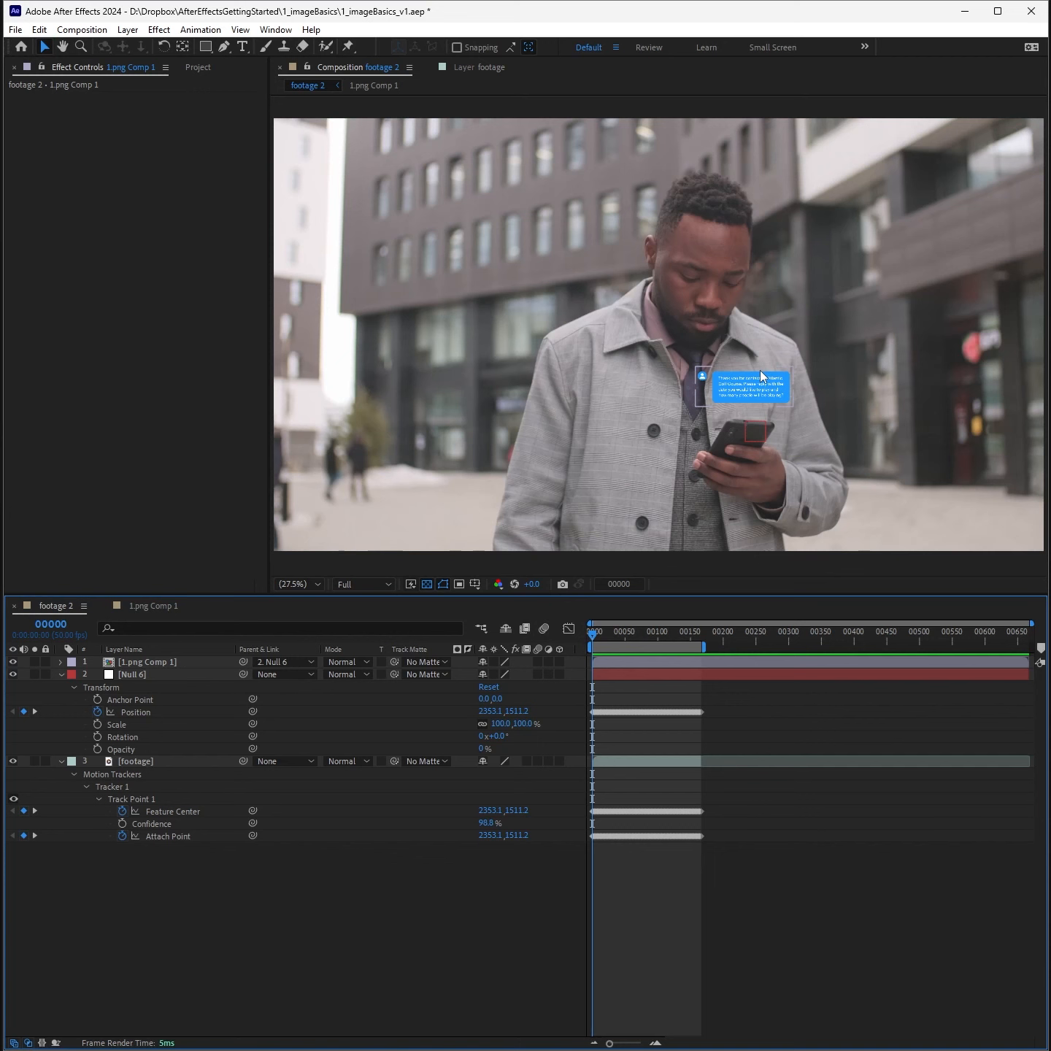
Step: Check the tracked message over the opening frames of footage 2, stopping at frame 22, and open 1.png Comp 1
click(615, 638)
mouse_move(615, 639)
mouse_down()
mouse_move(596, 634)
mouse_move(613, 634)
mouse_up()
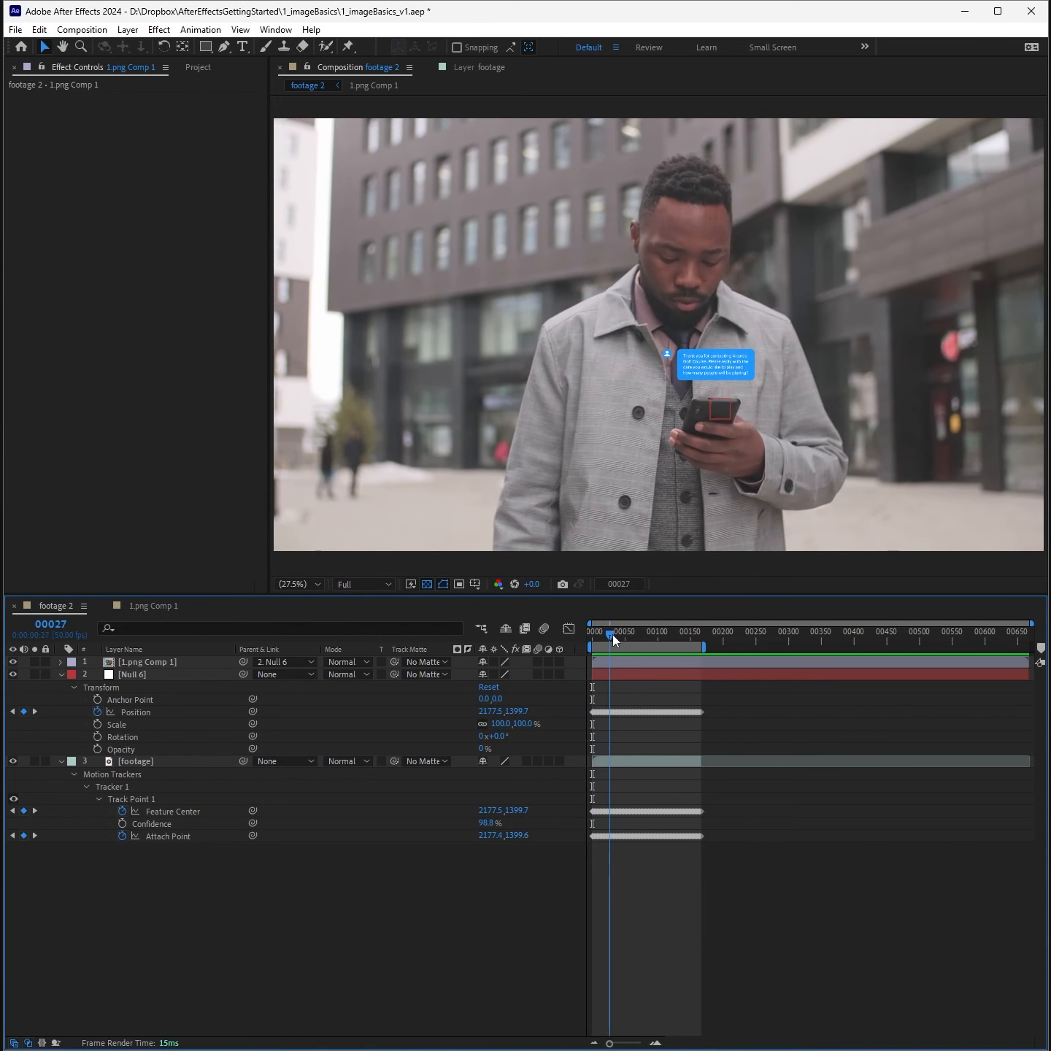
click(160, 661)
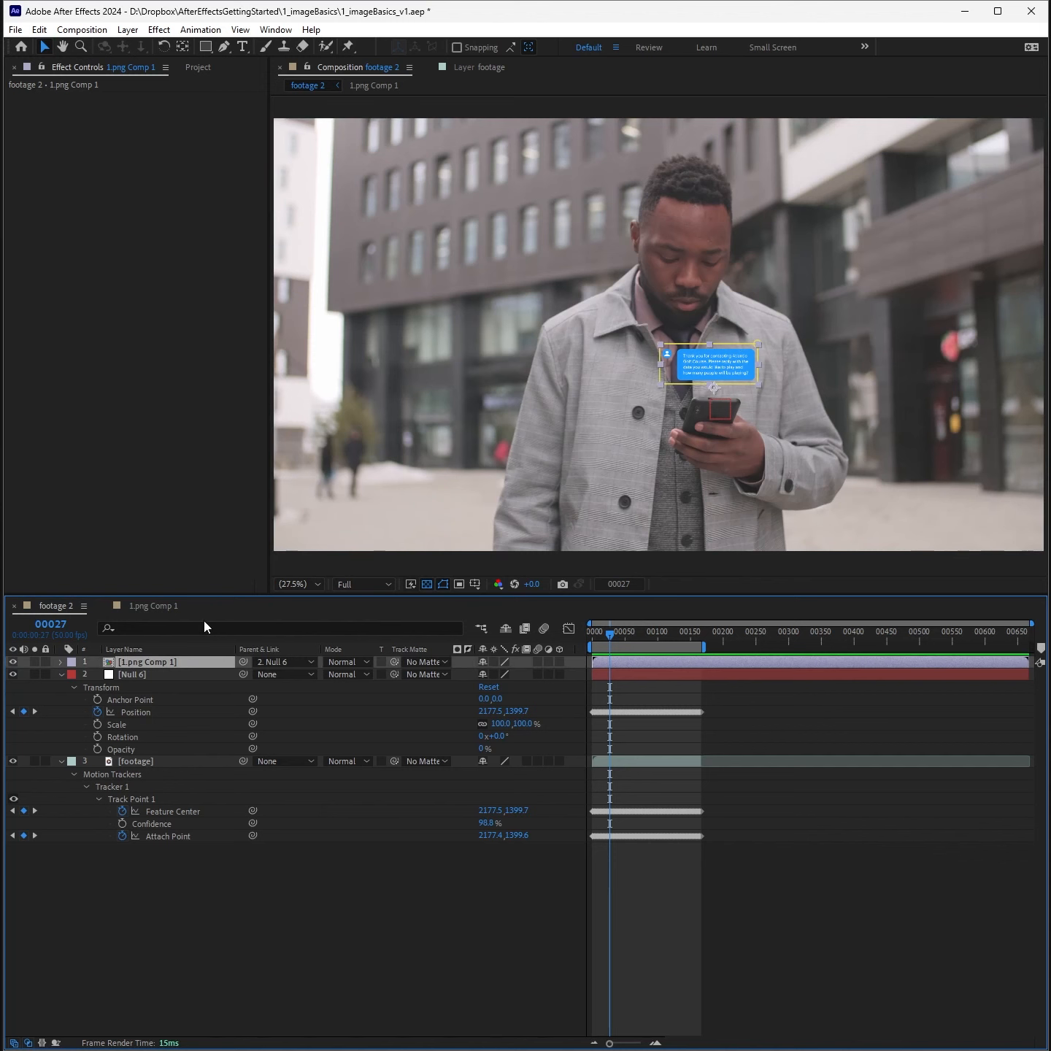
double_click(174, 661)
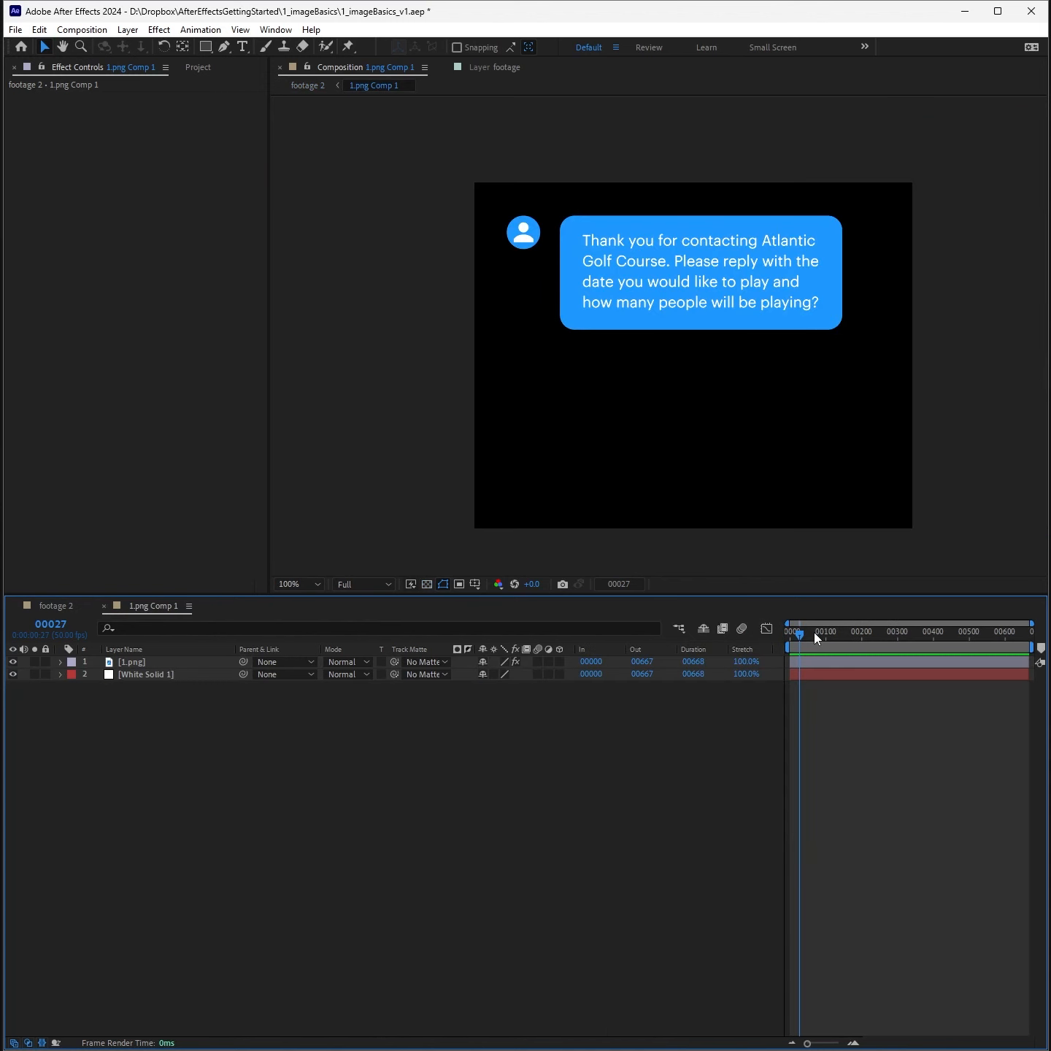
key(Tab)
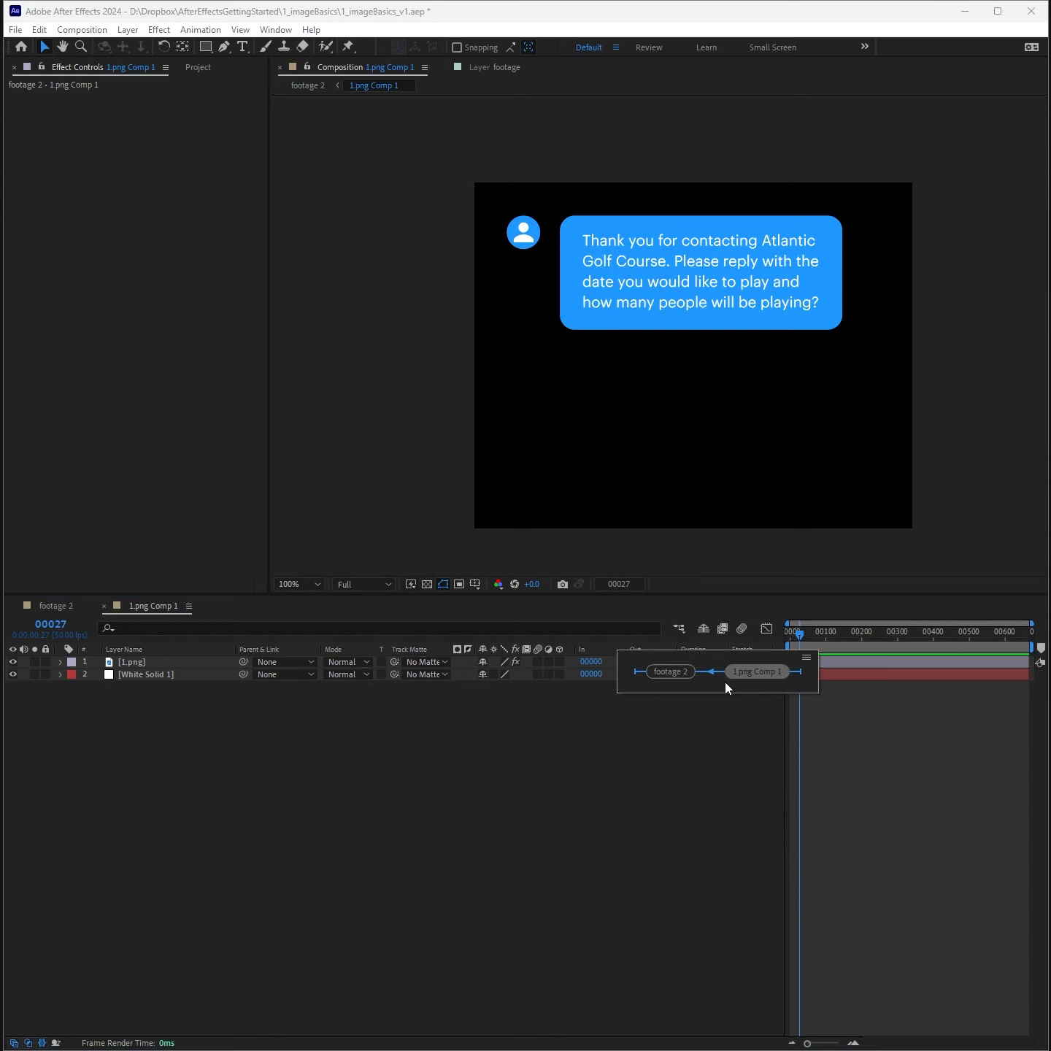
click(677, 676)
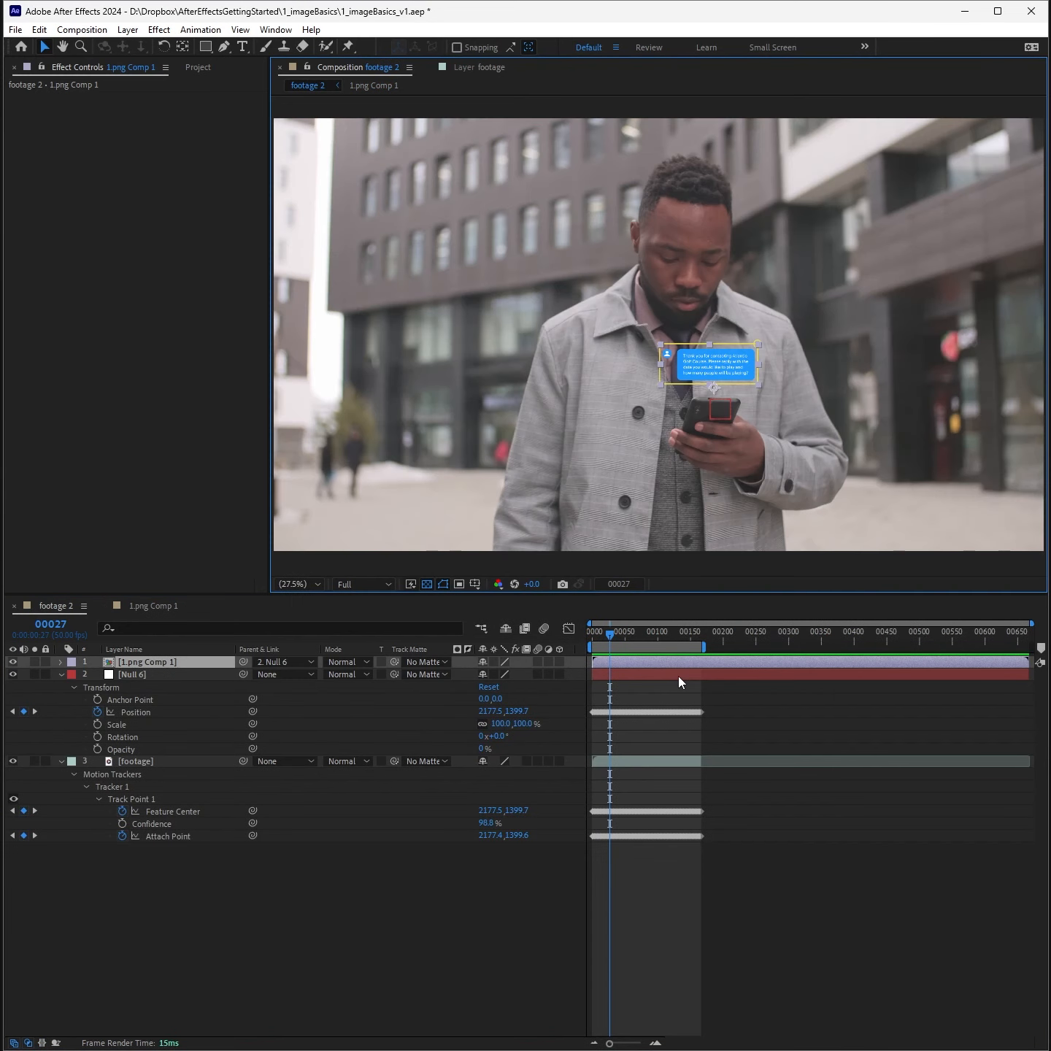
click(603, 640)
key(Home)
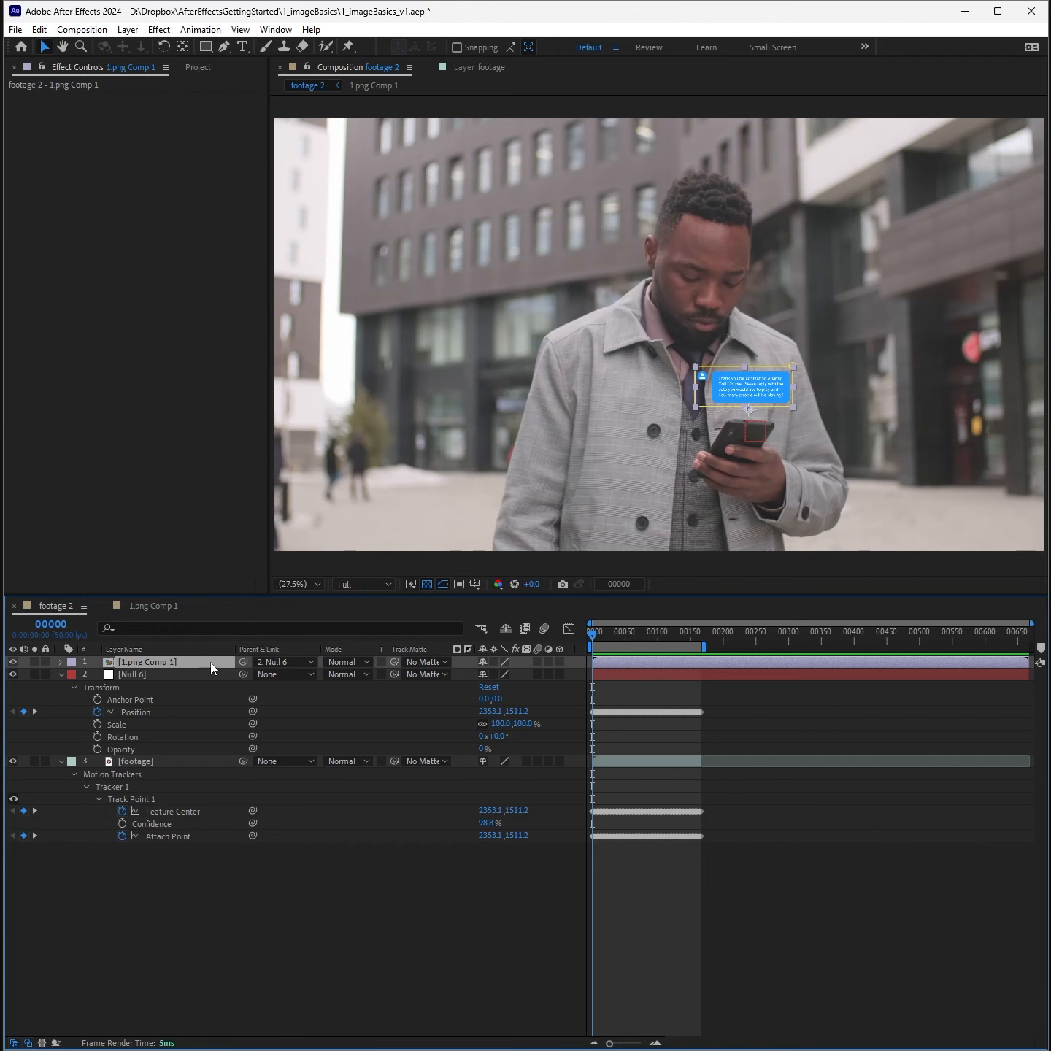
mouse_move(588, 638)
mouse_down()
mouse_move(618, 640)
mouse_move(607, 637)
mouse_up()
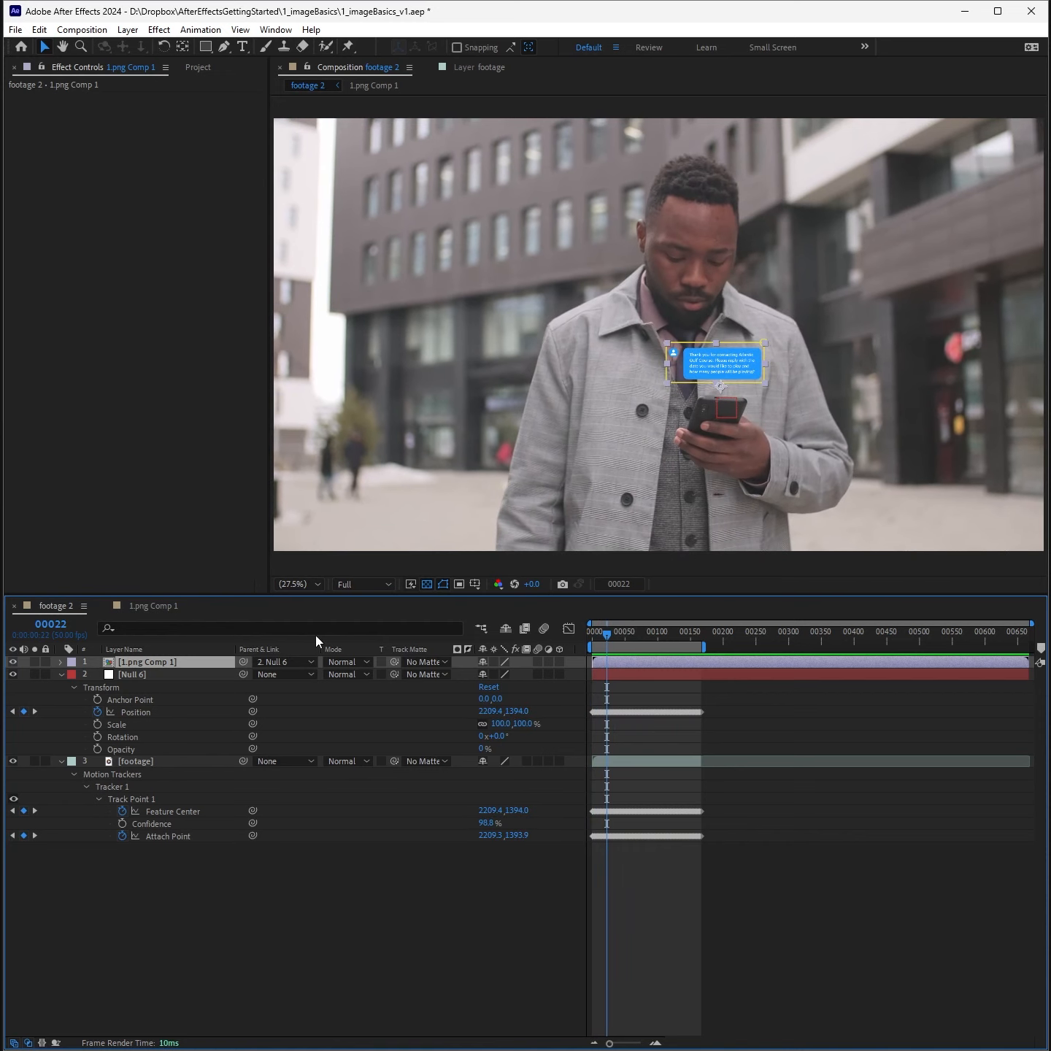
double_click(198, 662)
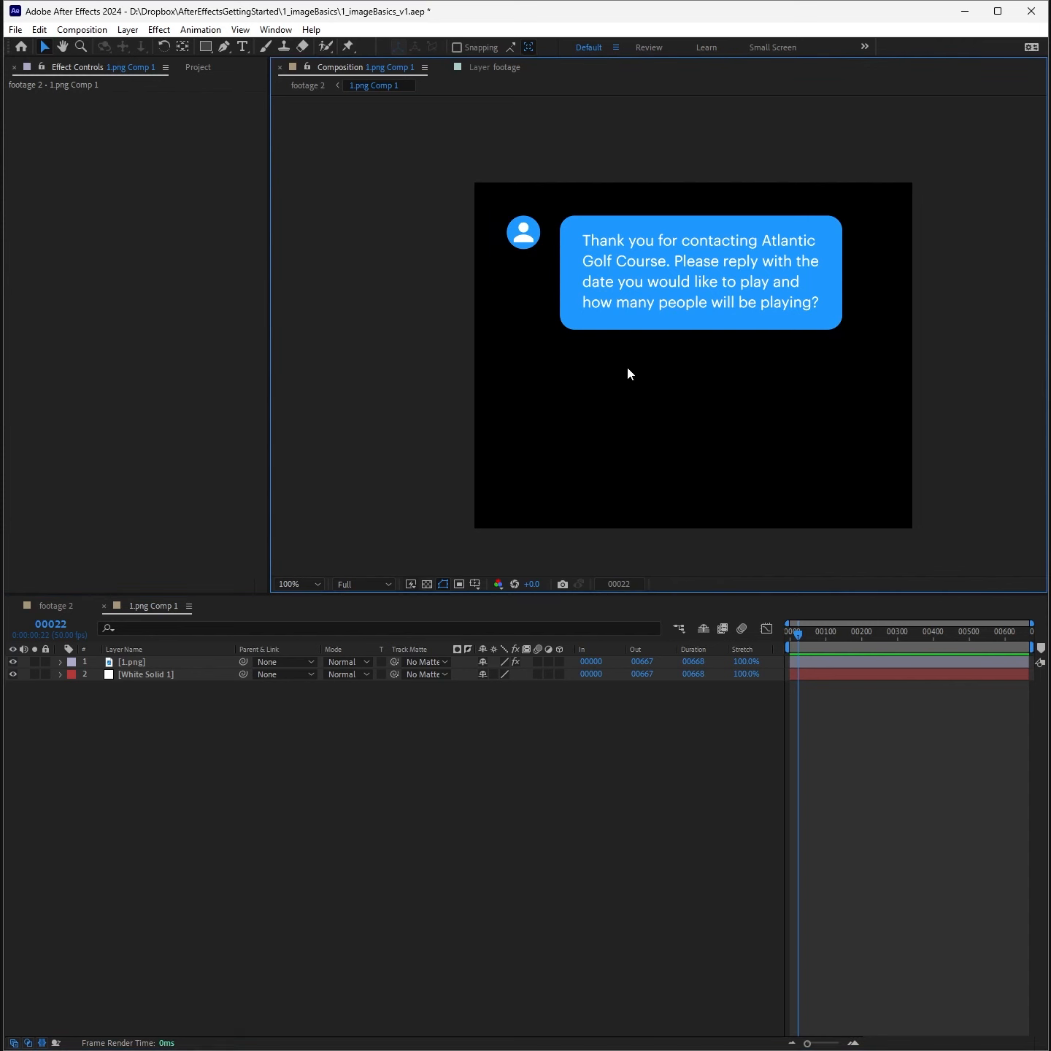
Step: Create a second white solid above 1.png, lower its opacity and scale it to 61 by 37 percent
click(128, 30)
mouse_move(147, 46)
click(377, 62)
key(t)
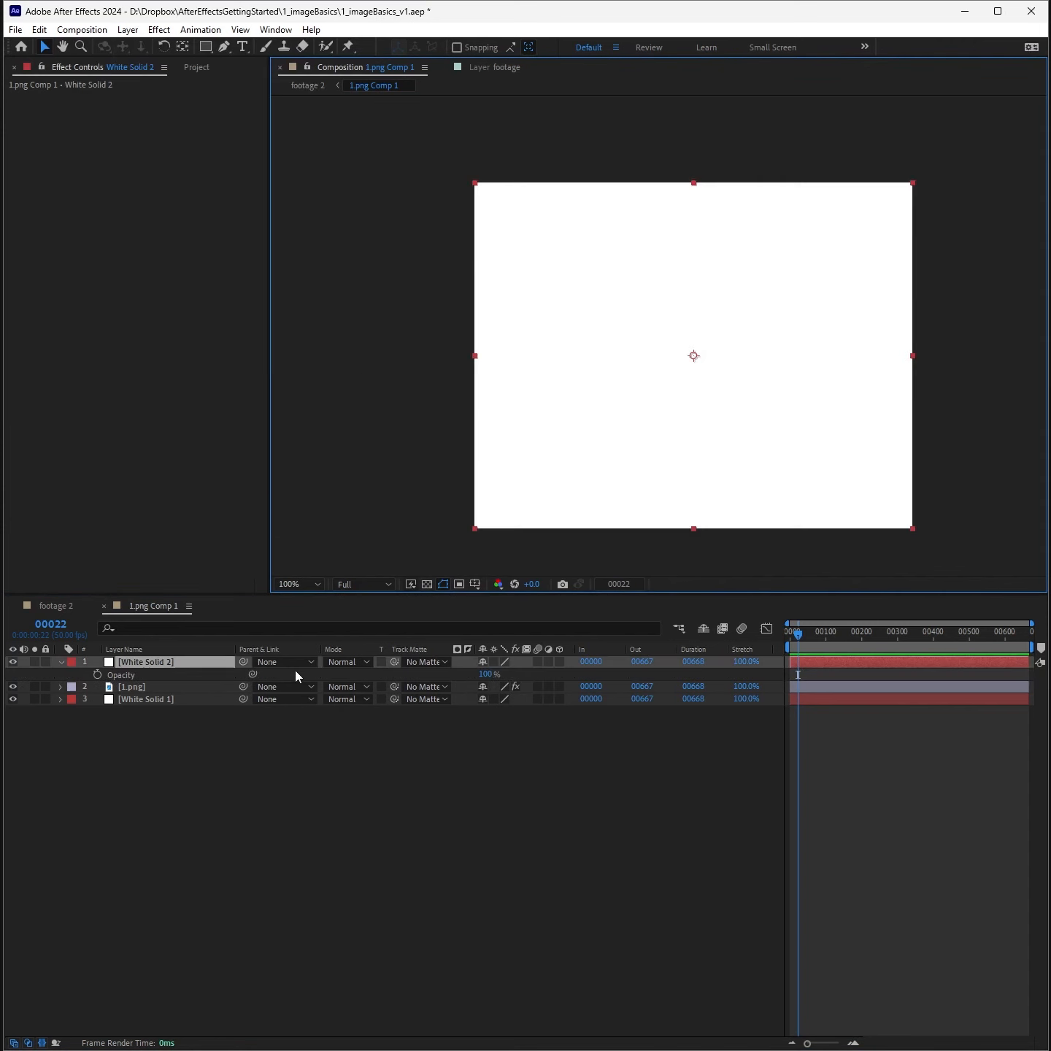
key(s)
drag(490, 673, 461, 662)
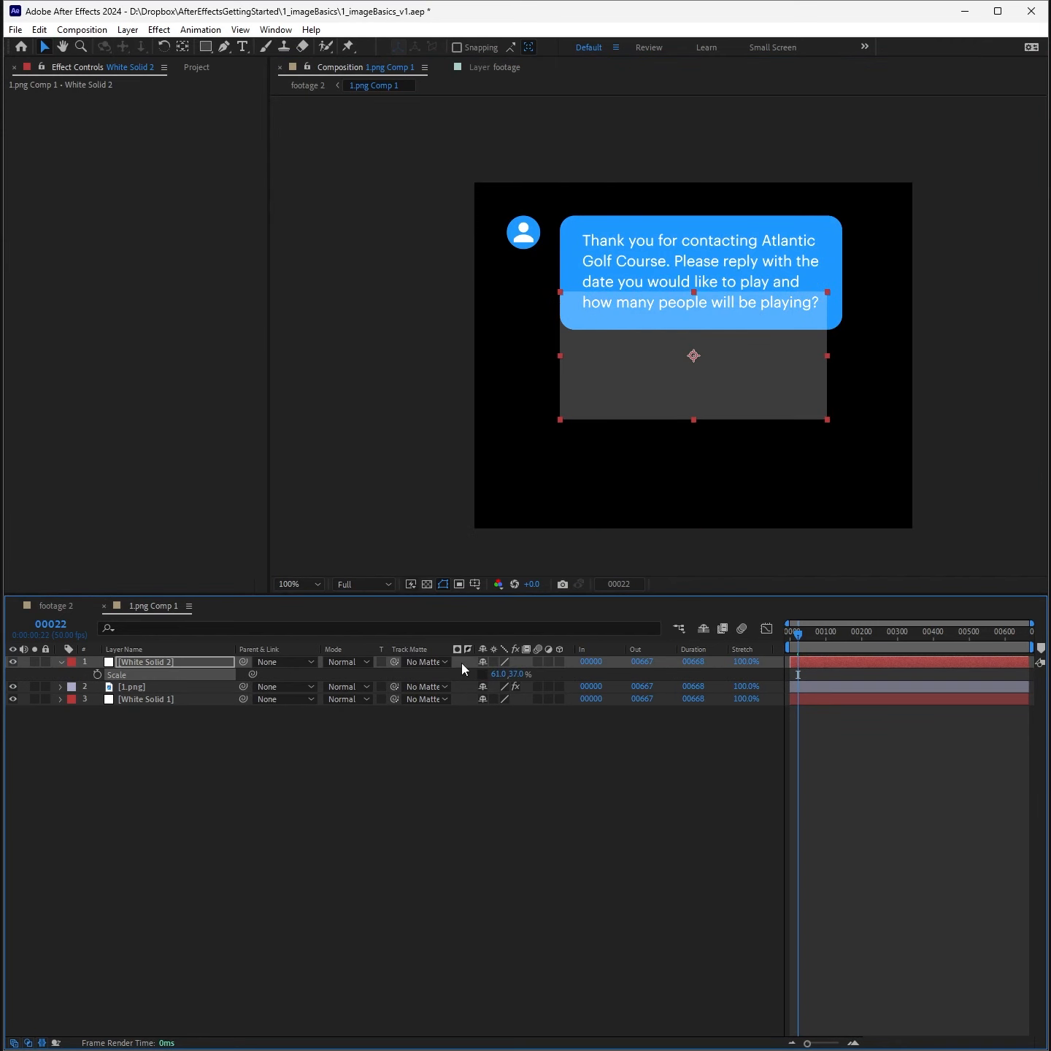
Step: Try moving the 1.png layer down on its own and undo the move
click(186, 689)
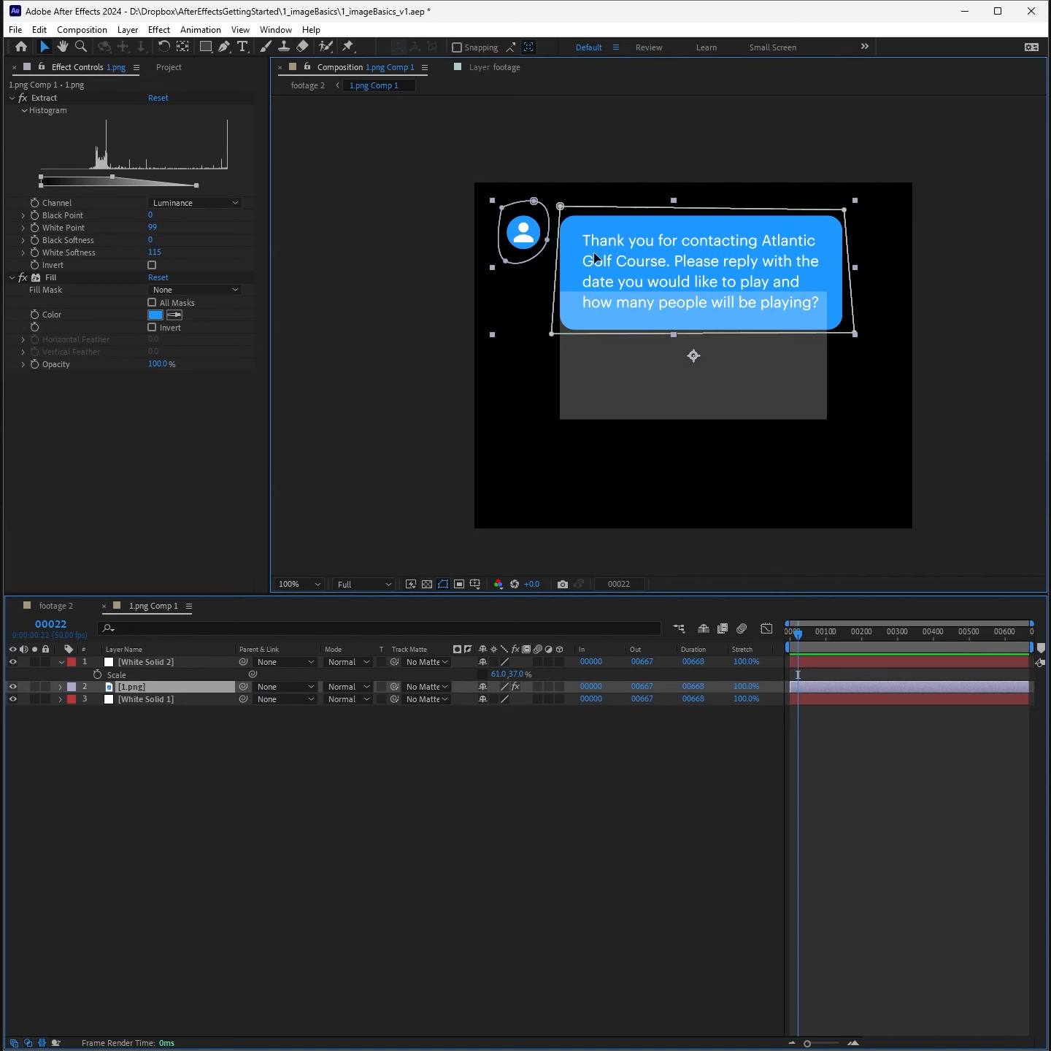
drag(593, 252, 593, 350)
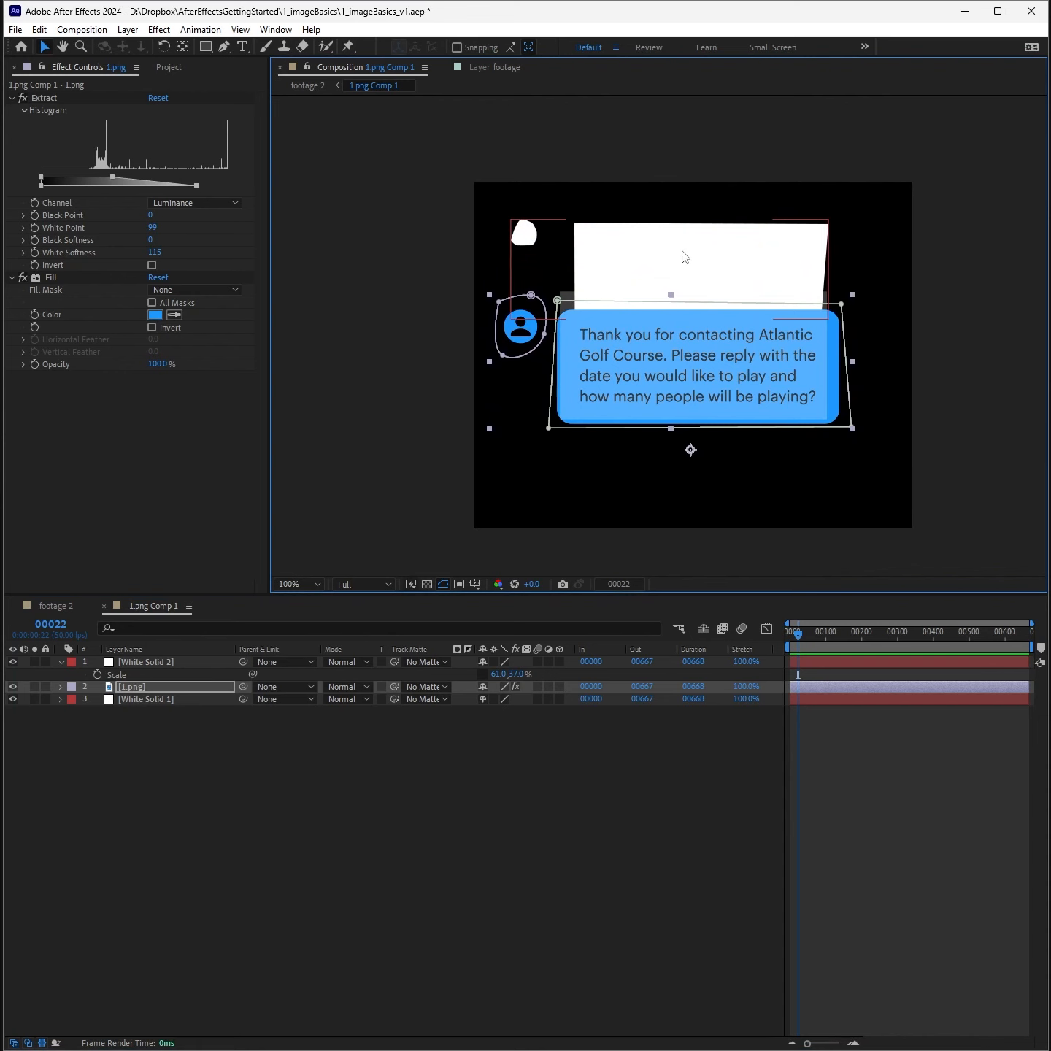
key(ctrl+z)
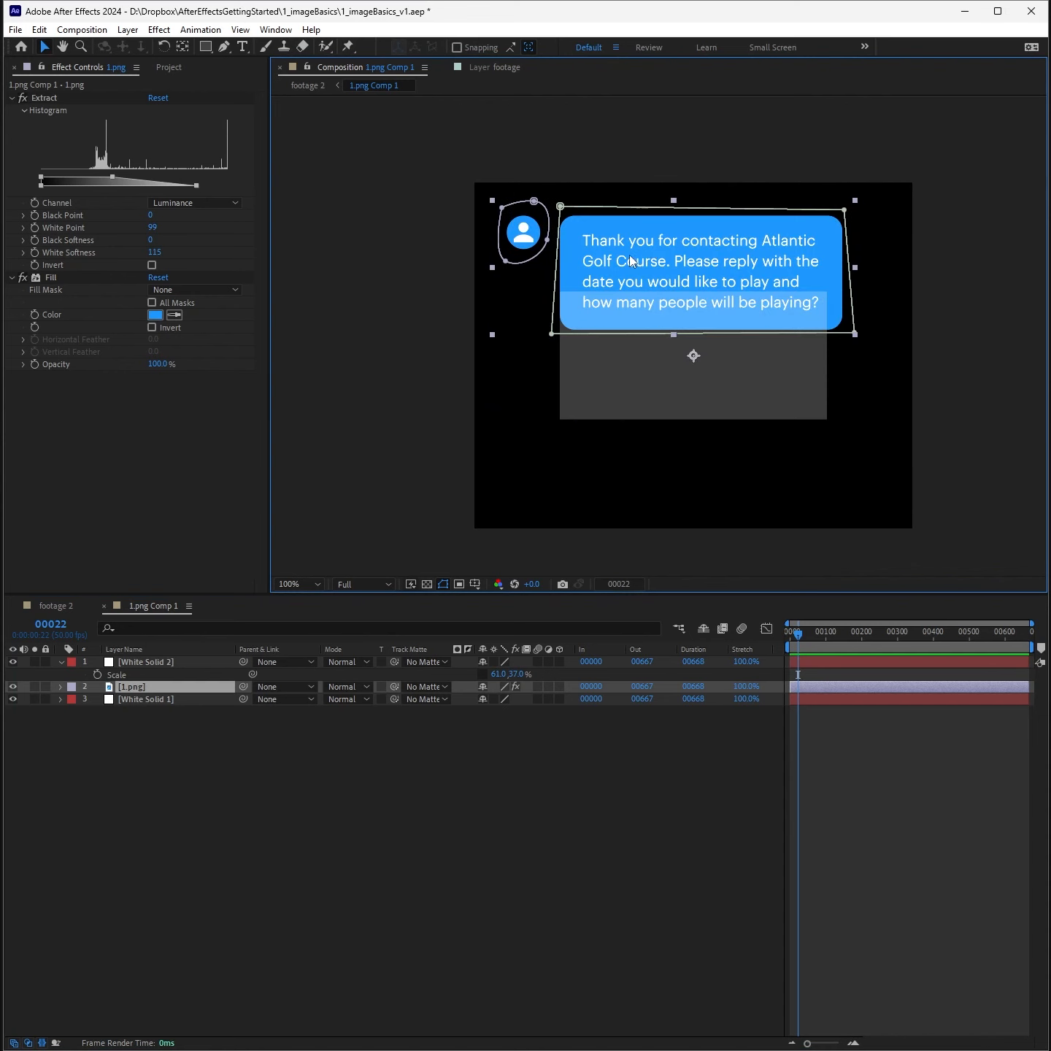
Step: Parent White Solid 1 to the 1.png layer and move 1.png down toward the middle of the composition
click(202, 699)
drag(244, 700, 214, 685)
click(160, 686)
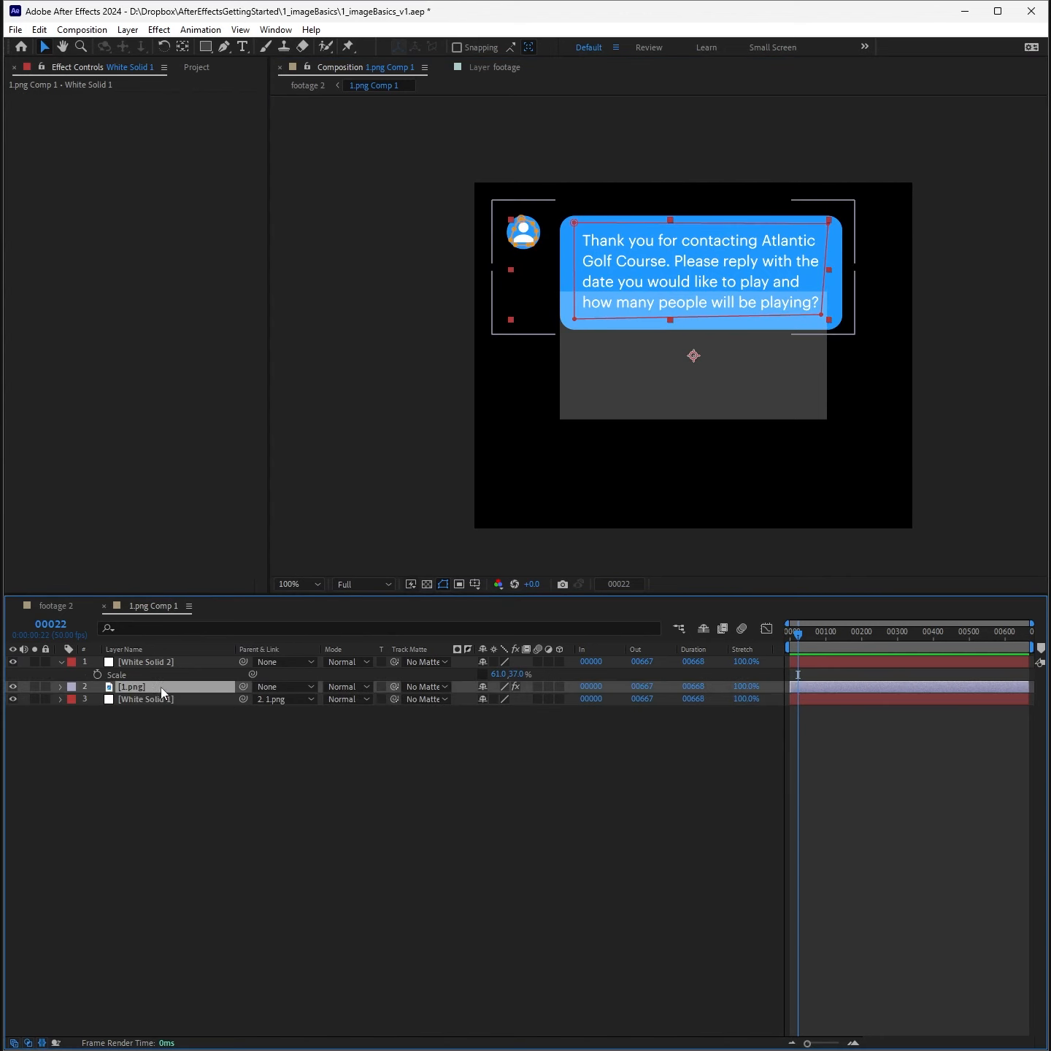
click(579, 247)
drag(580, 247, 601, 325)
Step: Delete White Solid 2 from 1.png Comp 1 and return to the footage 2 composition
click(143, 661)
key(Delete)
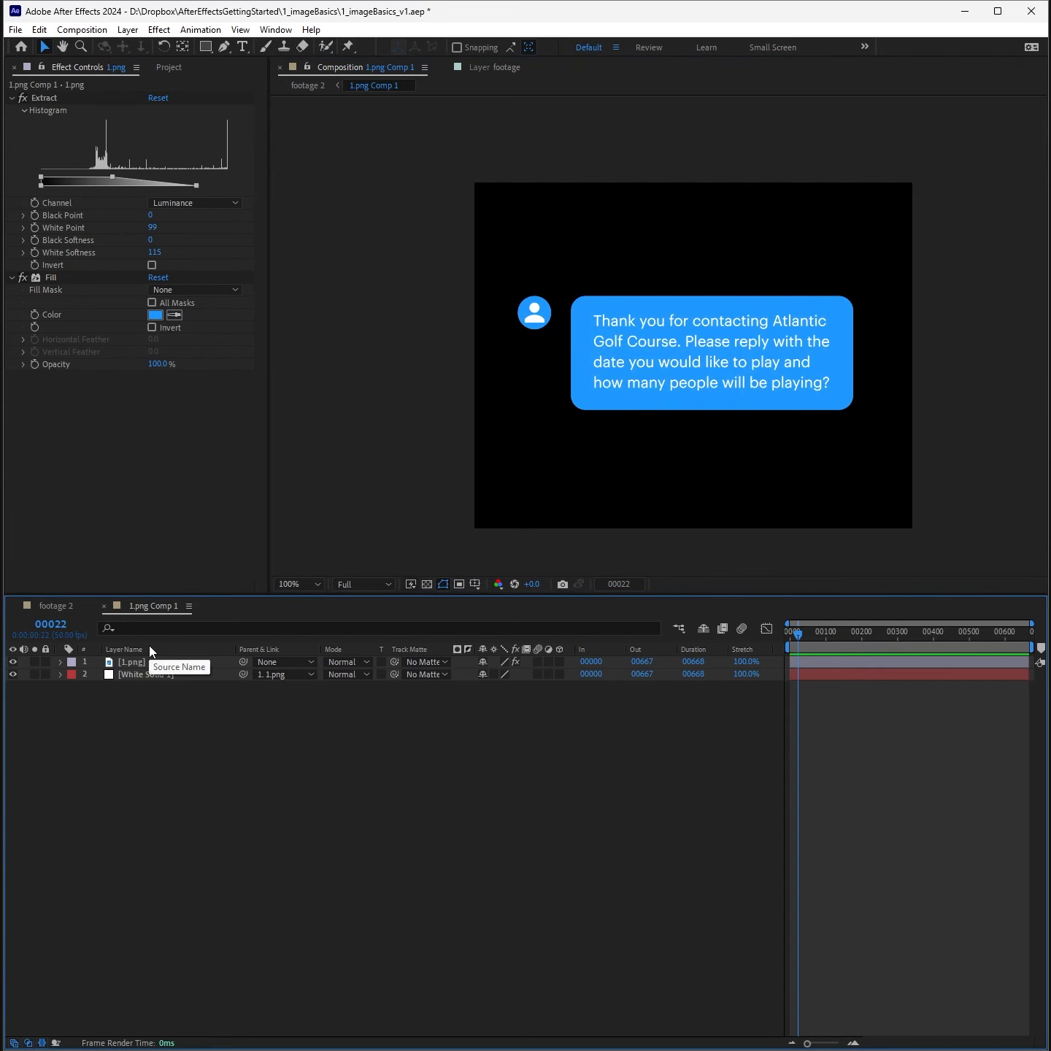
key(Tab)
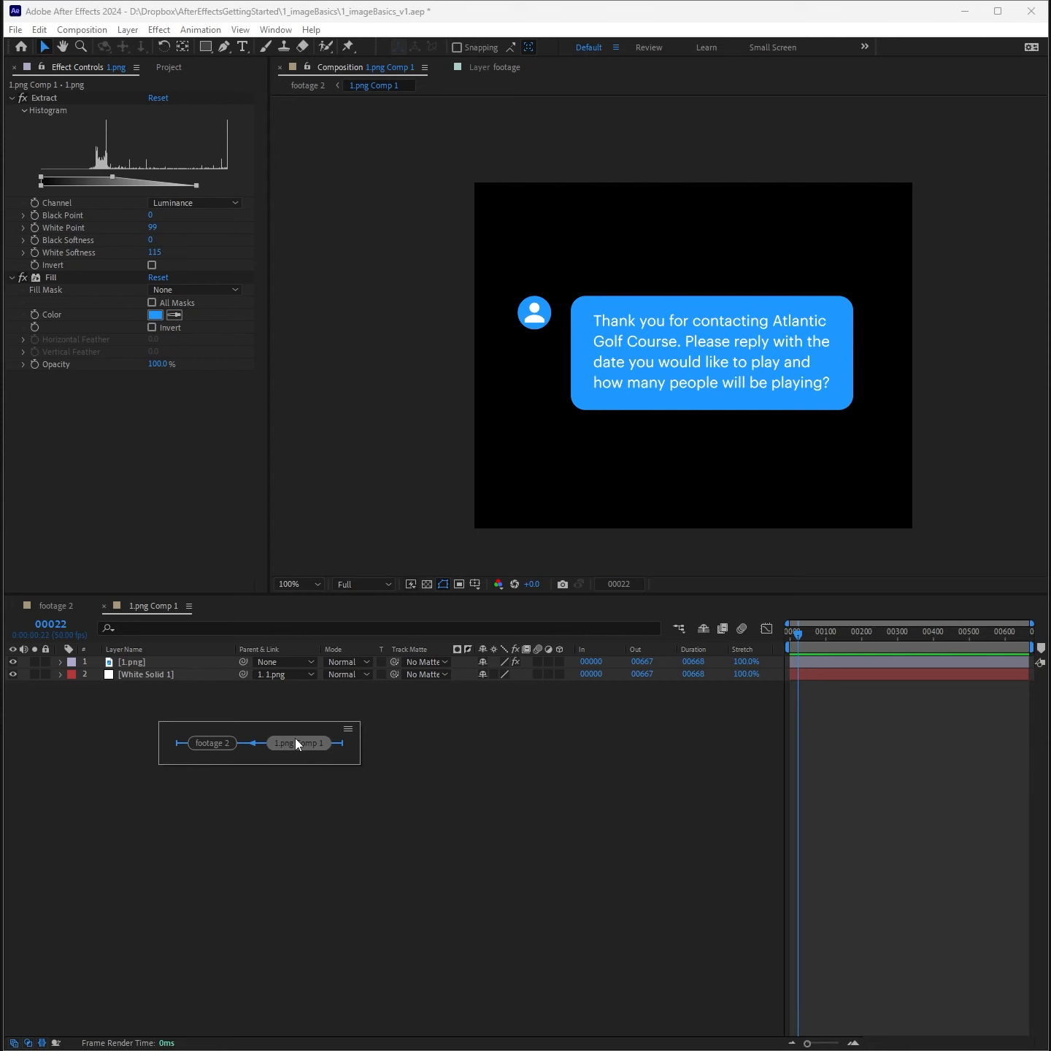
click(214, 744)
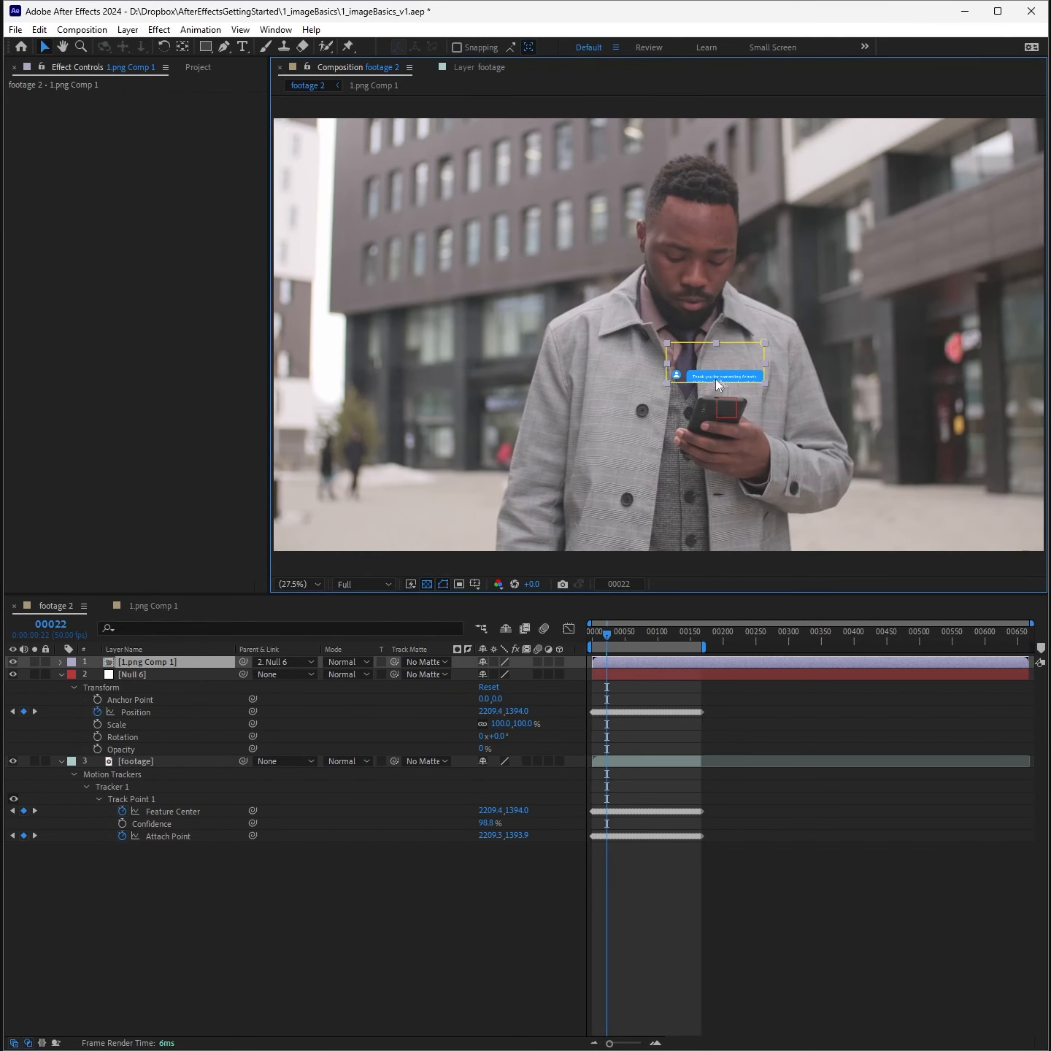
Step: Delete Mask 1 from the 1.png Comp 1 layer in footage 2 and move the layer up just above the phone
scroll(715, 378, up, 2)
drag(716, 378, 568, 282)
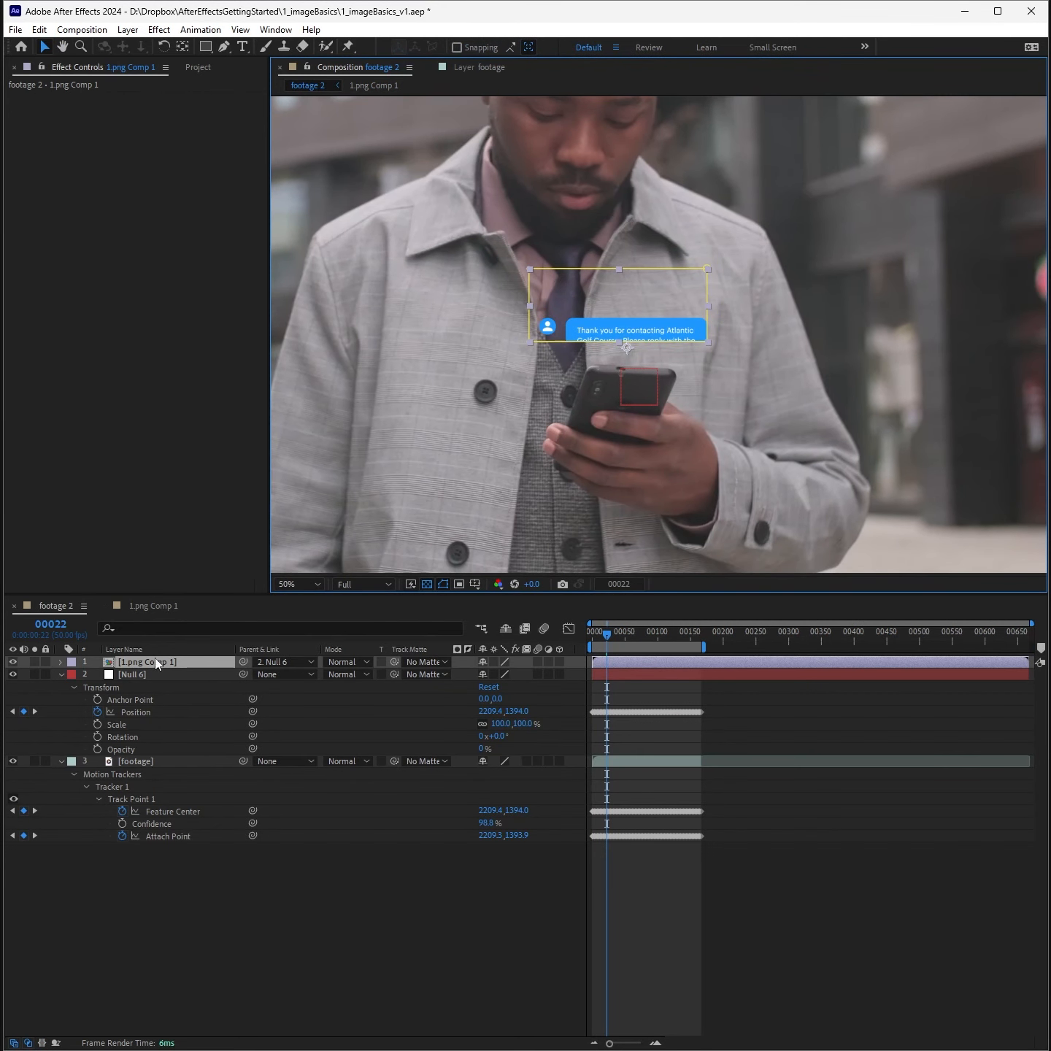
click(60, 662)
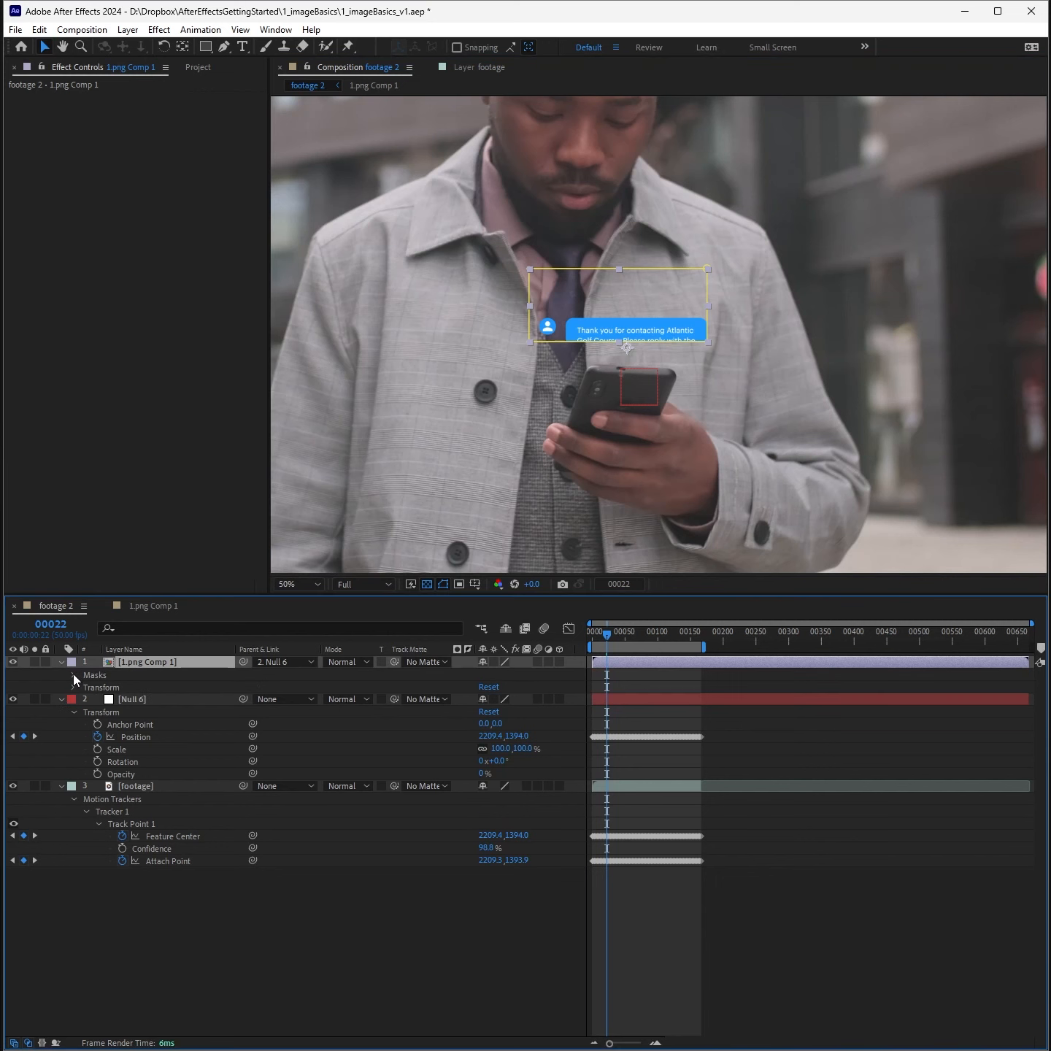
click(73, 673)
click(119, 686)
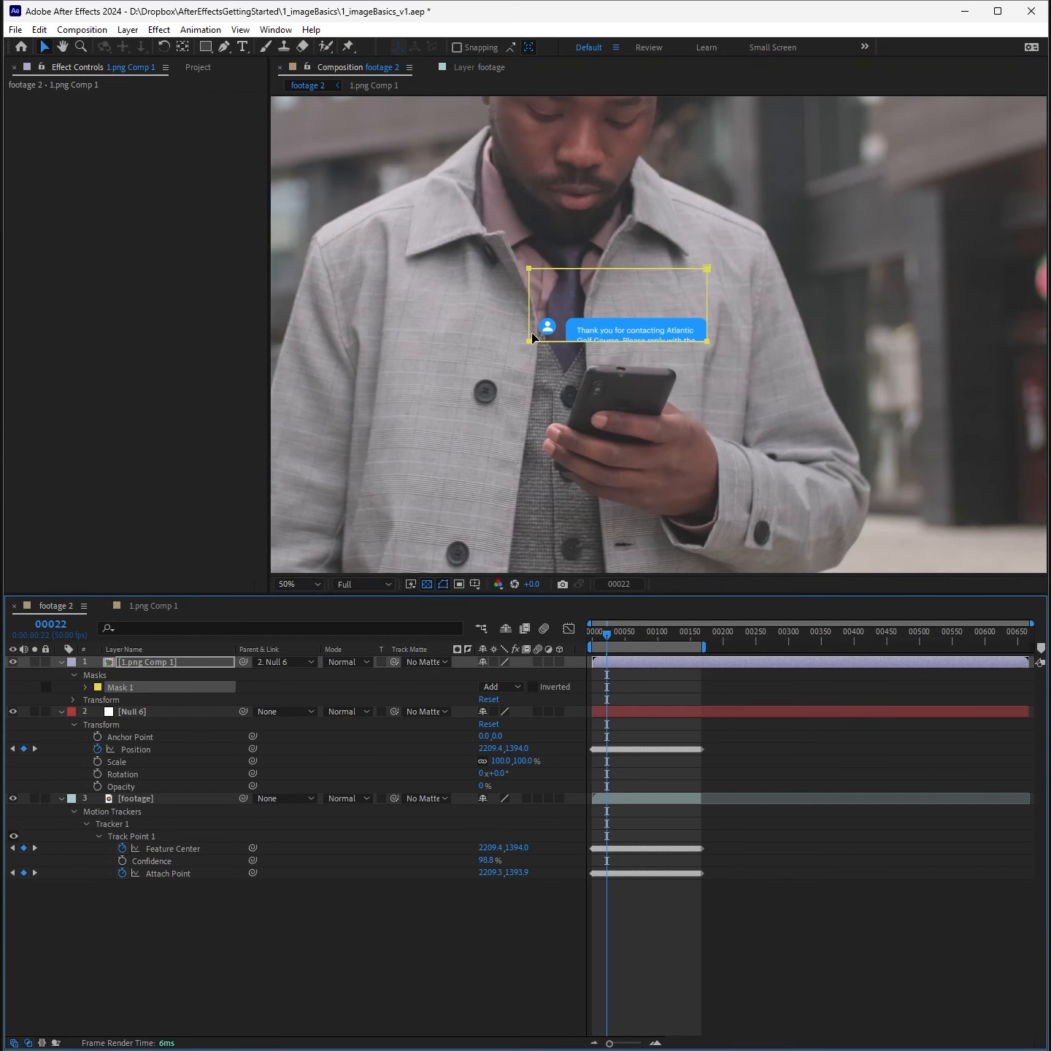
mouse_move(581, 317)
mouse_down()
mouse_move(598, 386)
mouse_move(574, 326)
mouse_up()
key(Delete)
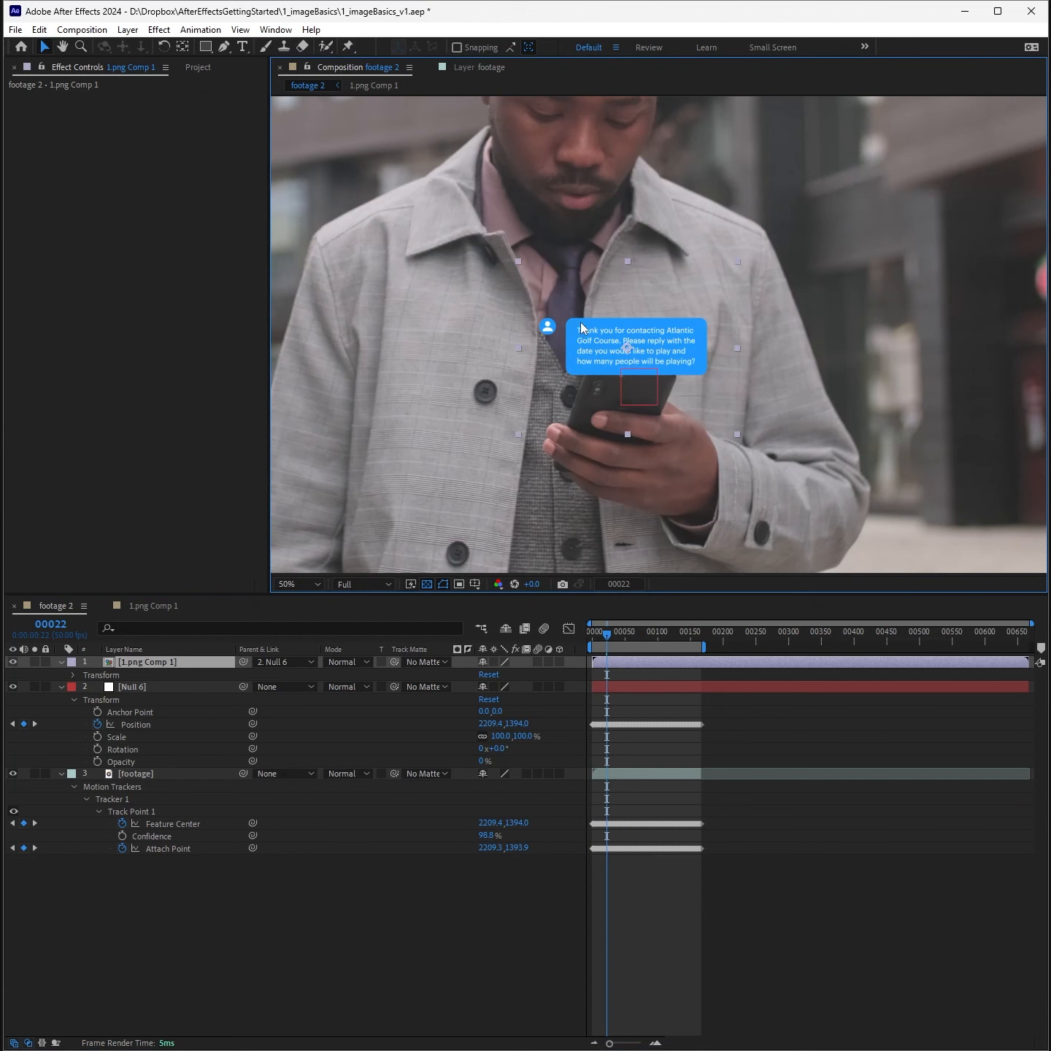
key(Page_Down)
drag(625, 307, 618, 319)
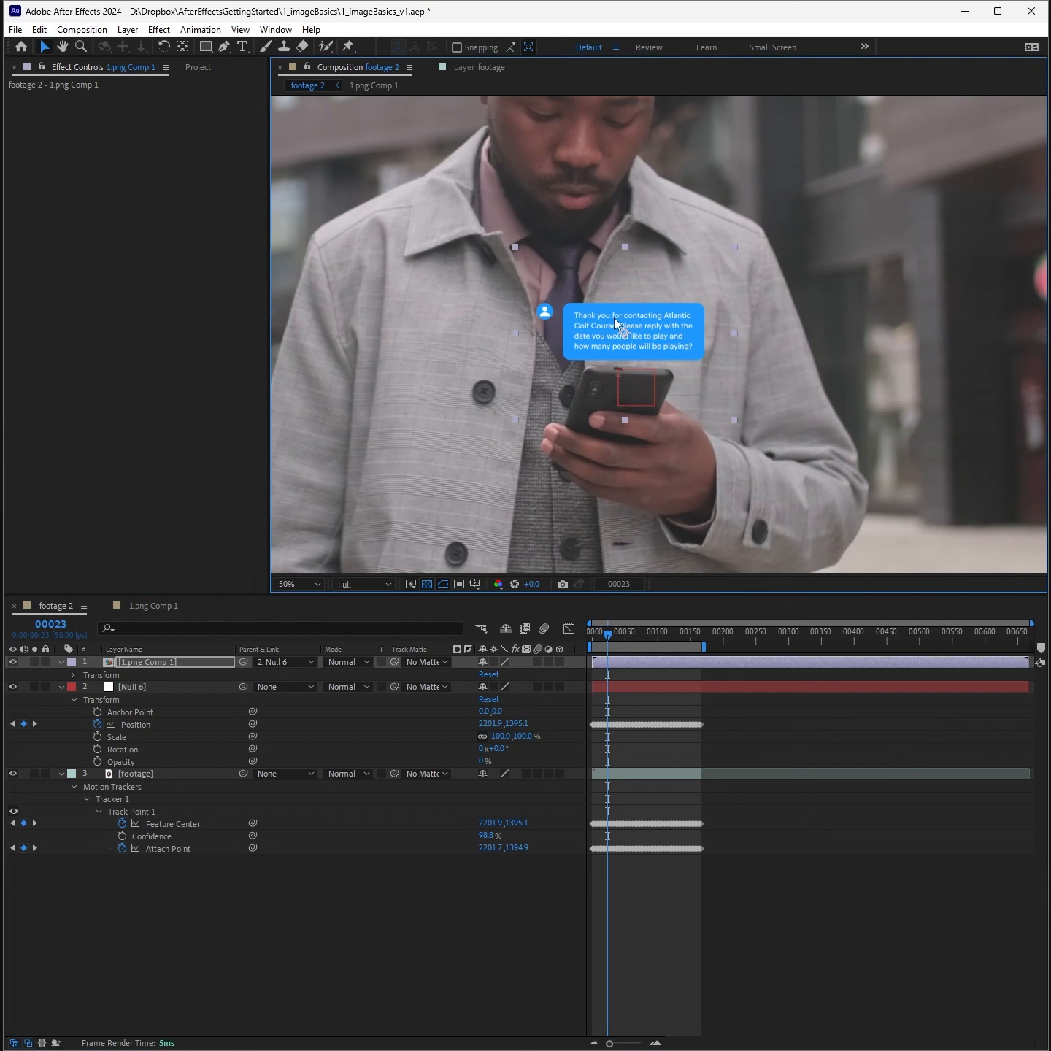
Step: In 1.png Comp 1, trim the 1.png and White Solid 1 layers to start at frame 23
double_click(152, 662)
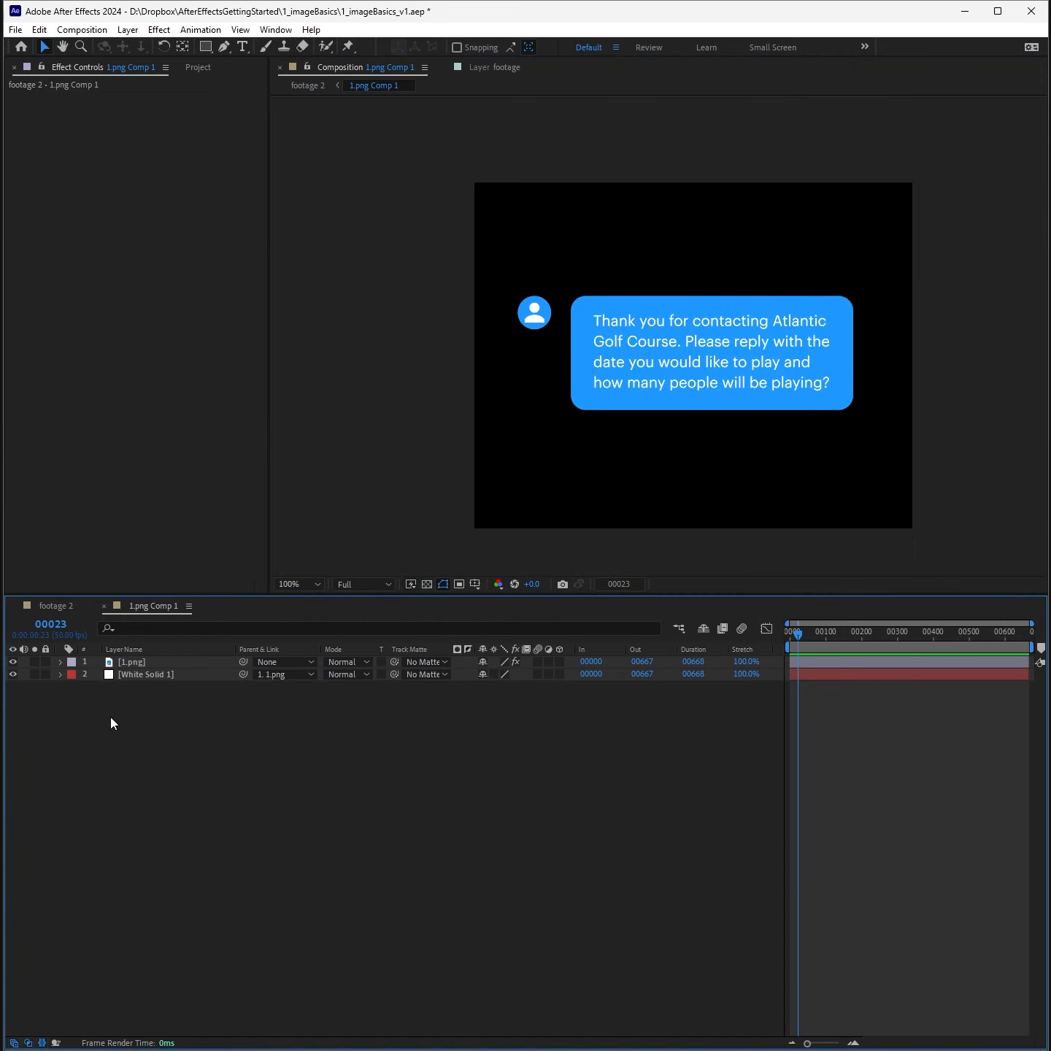
key(equal)
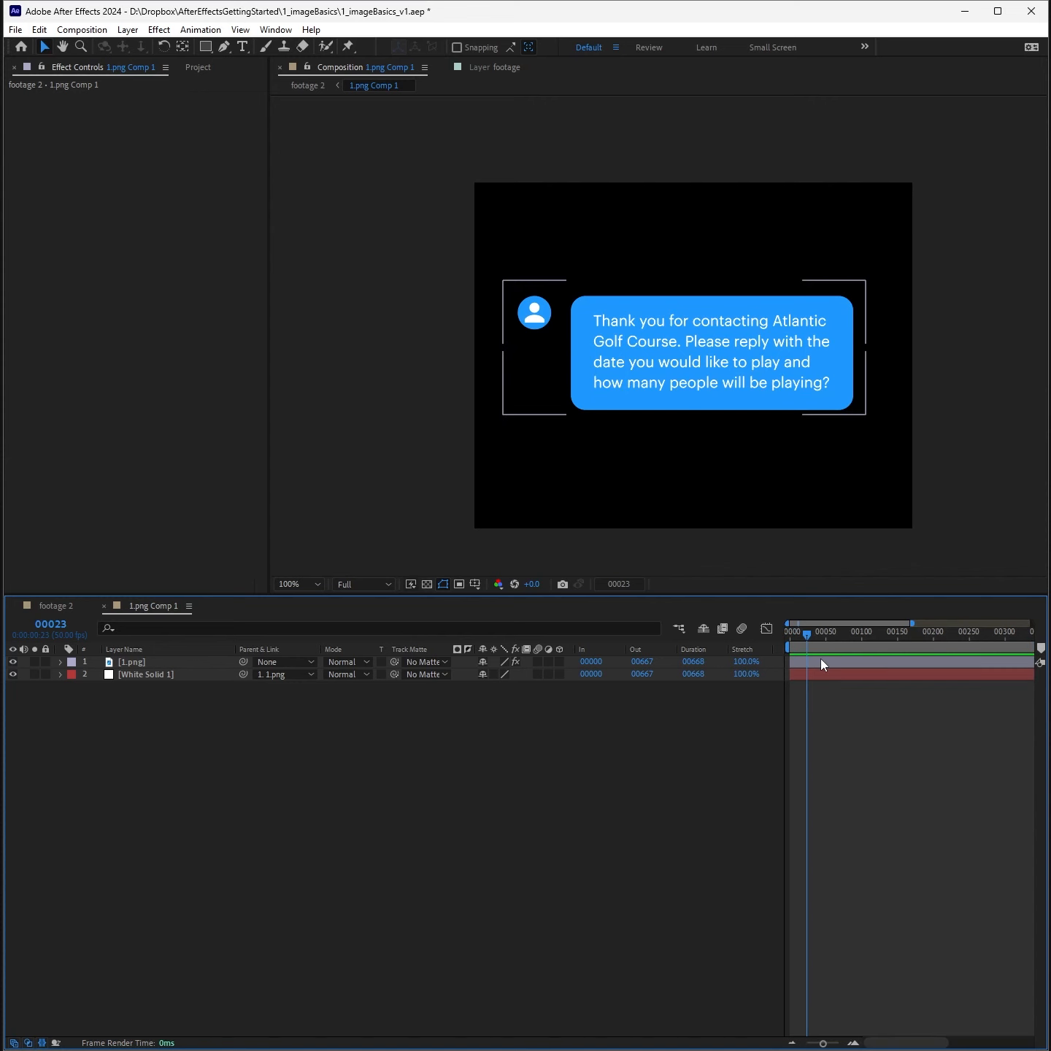
click(820, 659)
shift+click(817, 671)
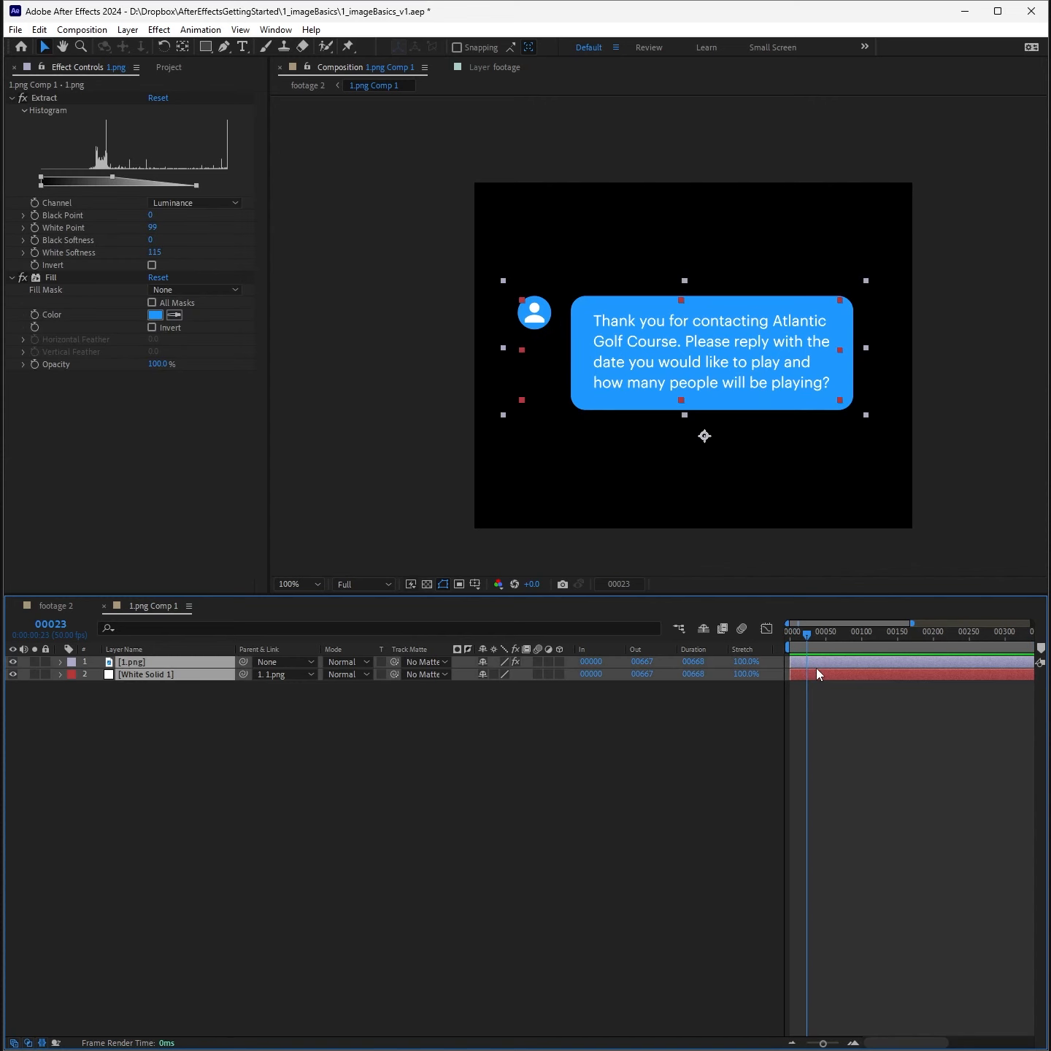
key(alt+bracketleft)
click(711, 720)
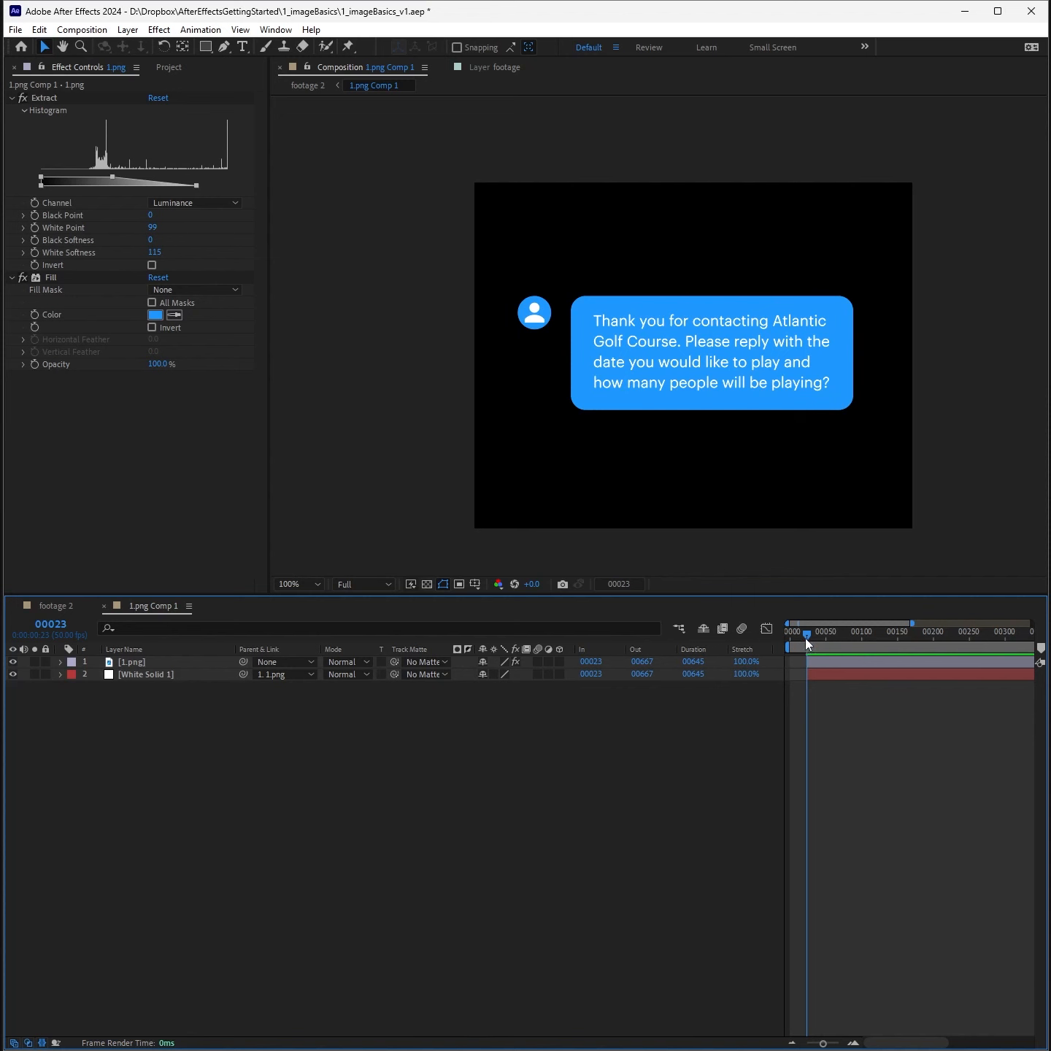
Step: Return to footage 2, enlarge the composition view and play back the tracked overlay from the first frame
drag(805, 639, 780, 628)
key(Tab)
click(593, 711)
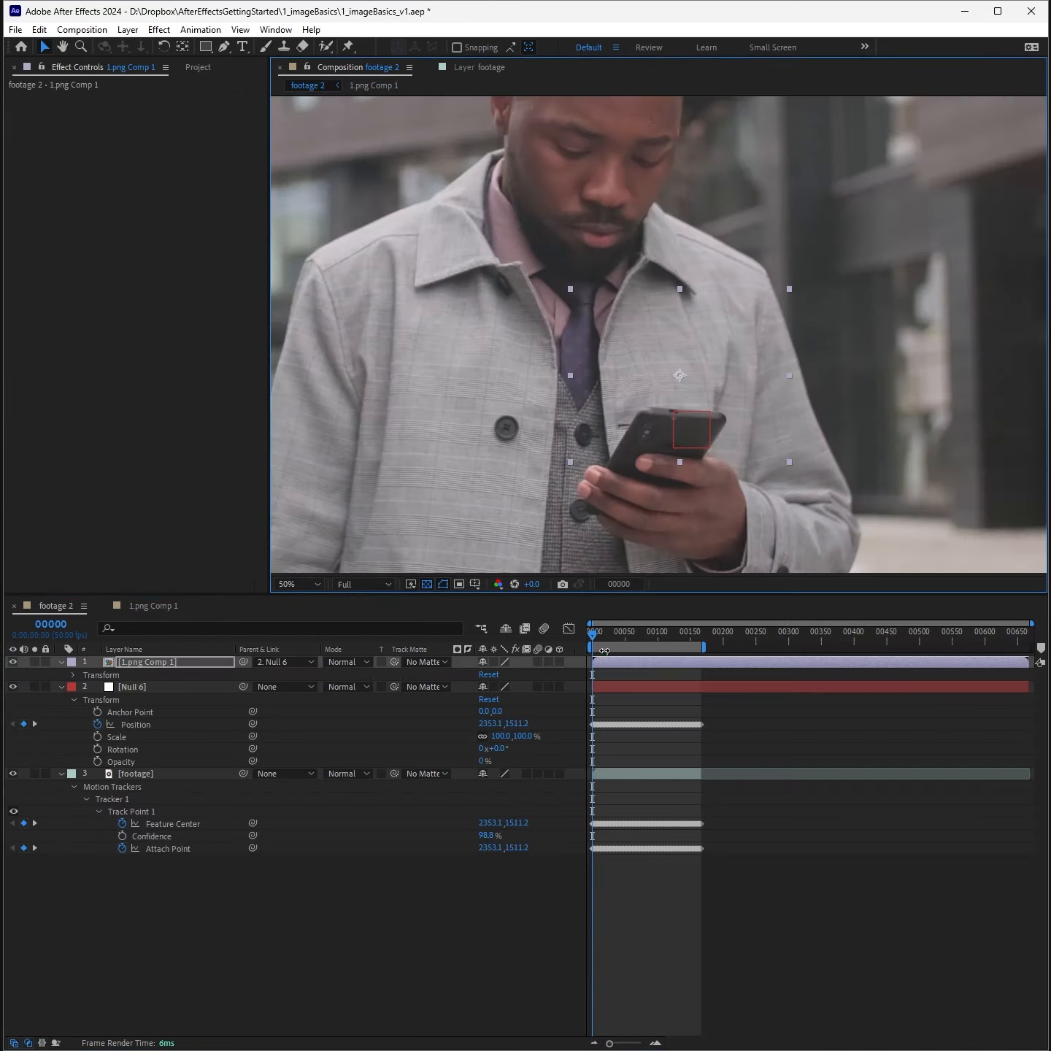
drag(605, 593, 592, 728)
key(space)
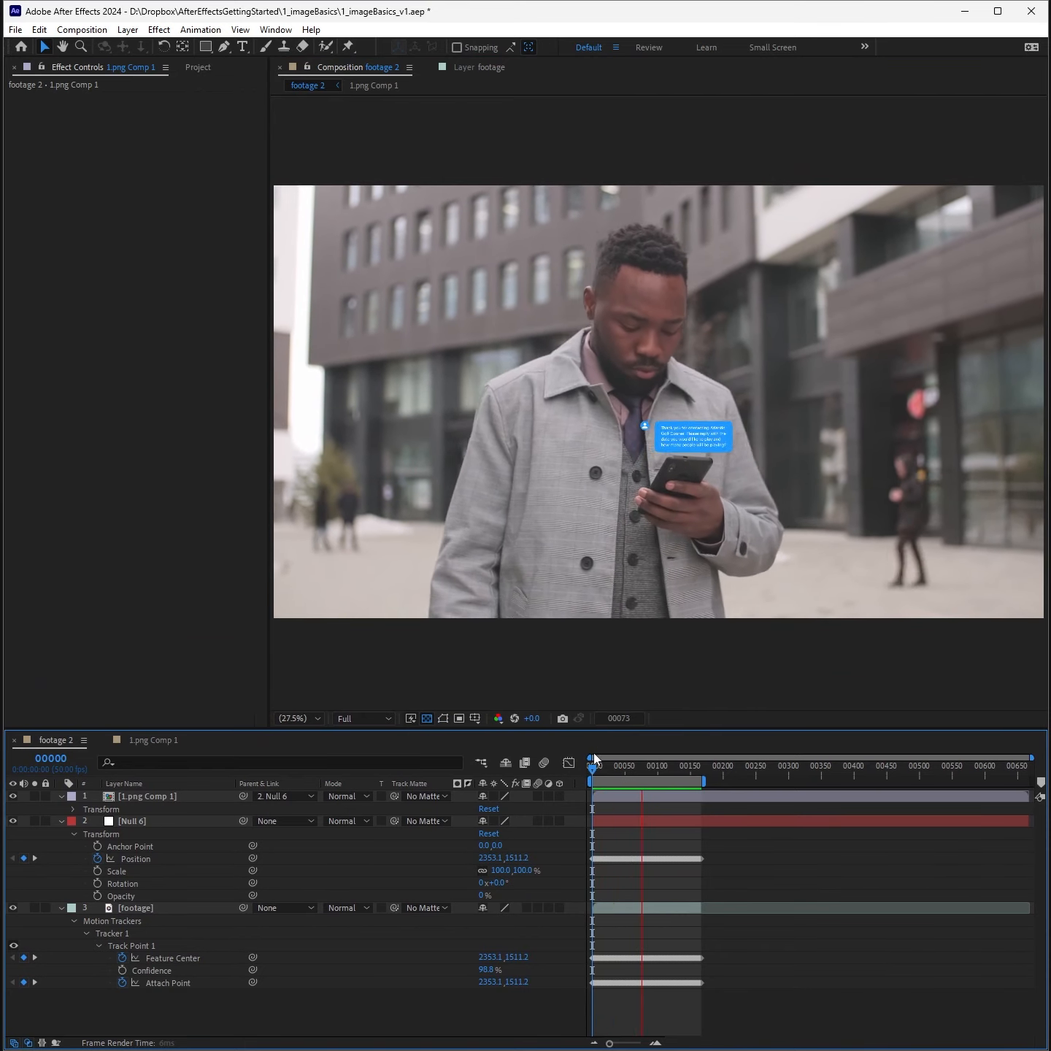
Step: Reopen 1.png Comp 1 at frame 23 and reveal the opacity of 1.png and White Solid 1
double_click(609, 796)
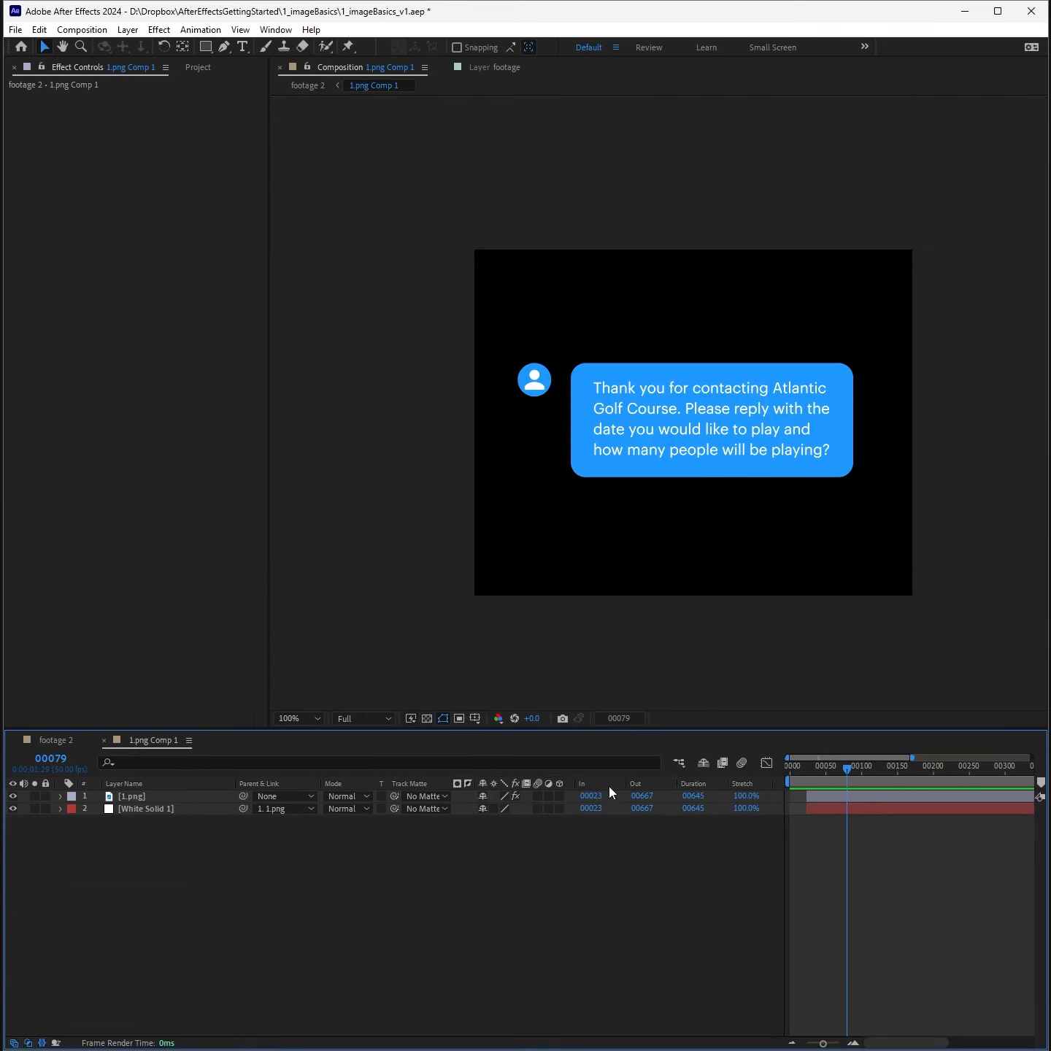
click(806, 772)
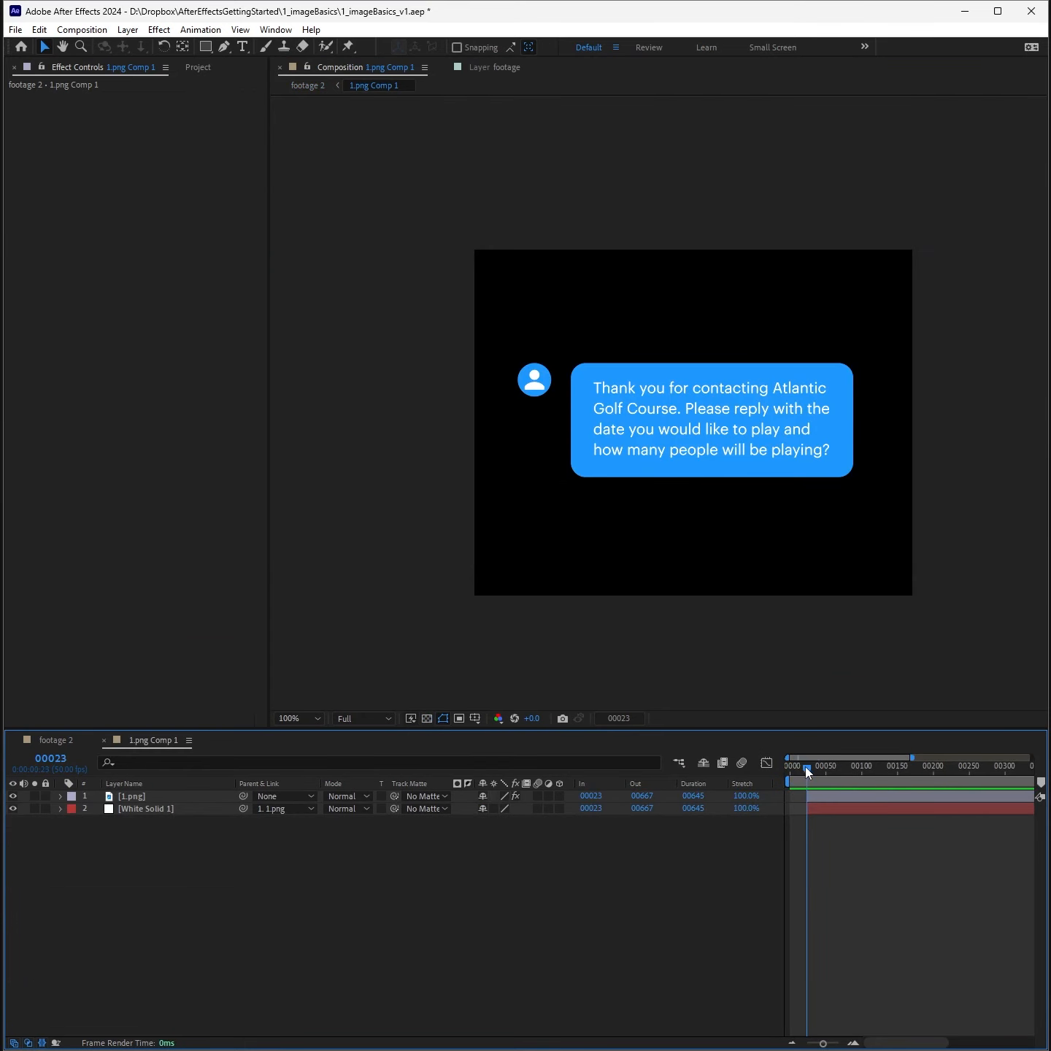
click(147, 810)
key(t)
click(146, 800)
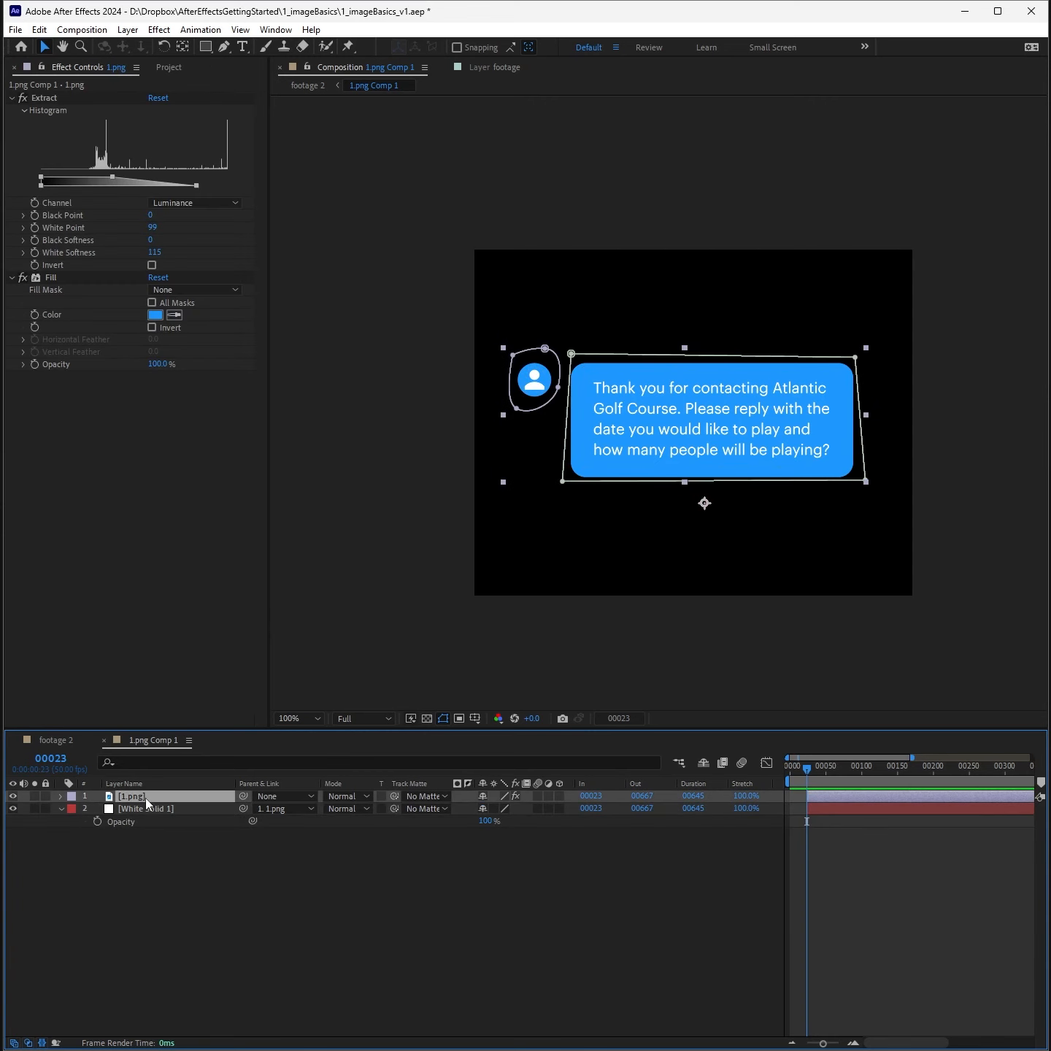
key(t)
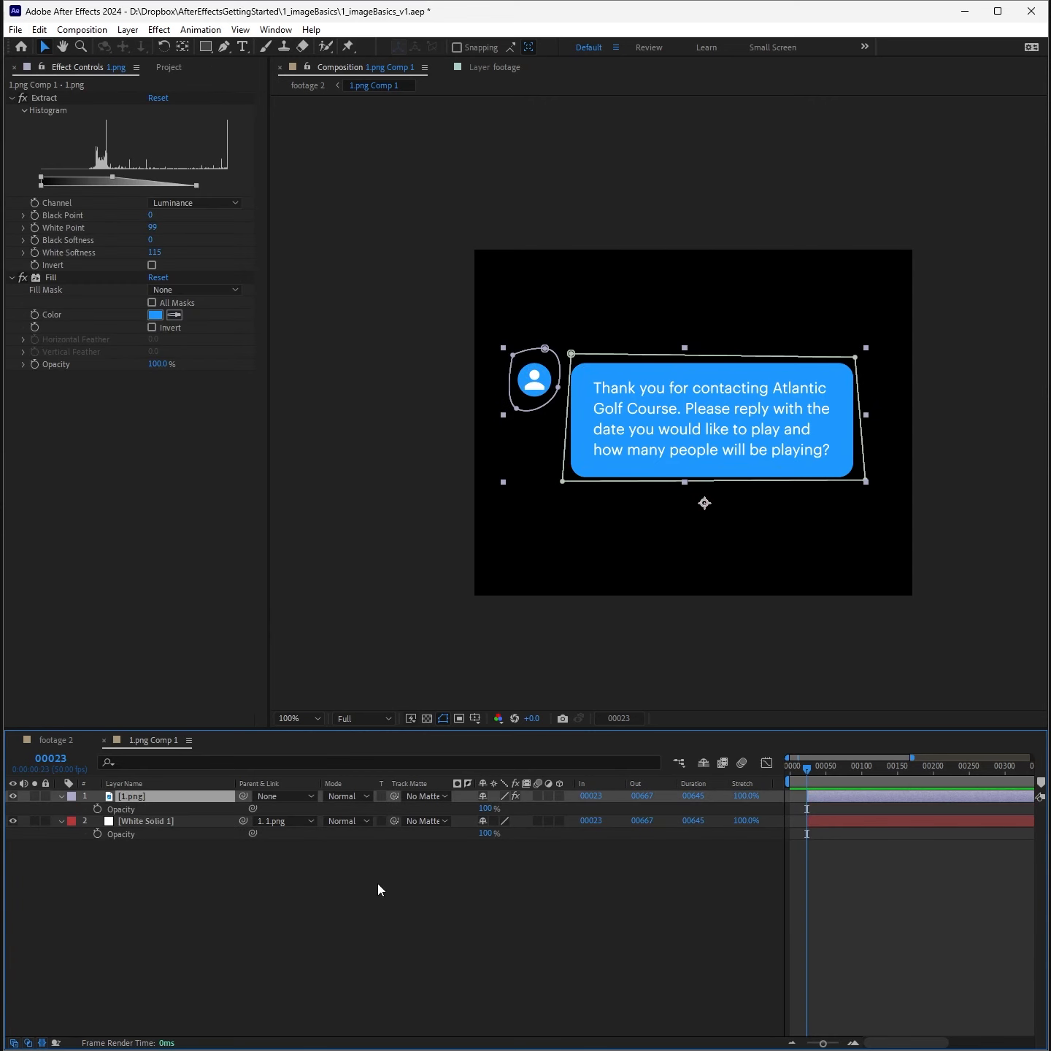
click(659, 855)
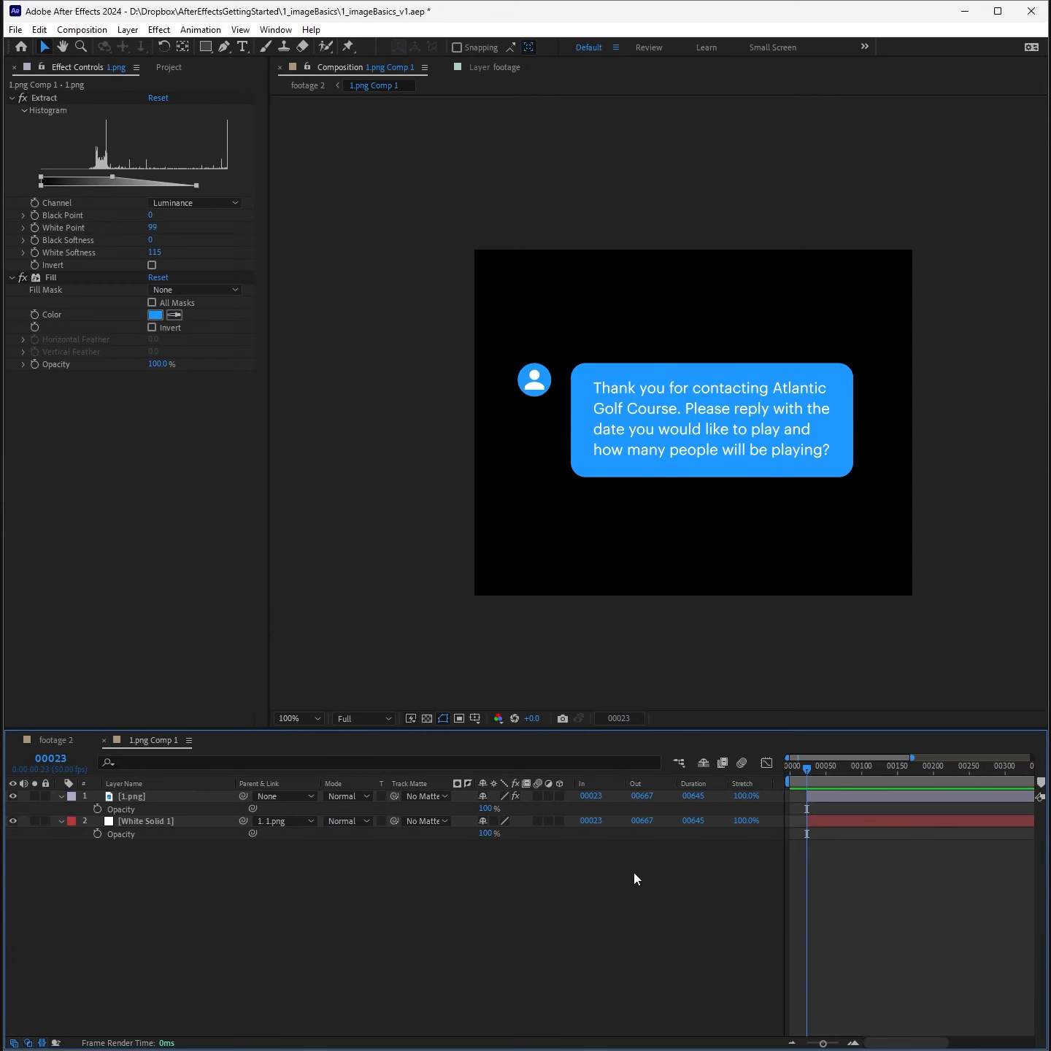
Step: Set the opacity of both 1.png and White Solid 1 to 0% and keyframe it at frame 23
click(125, 819)
shift+click(133, 797)
key(t)
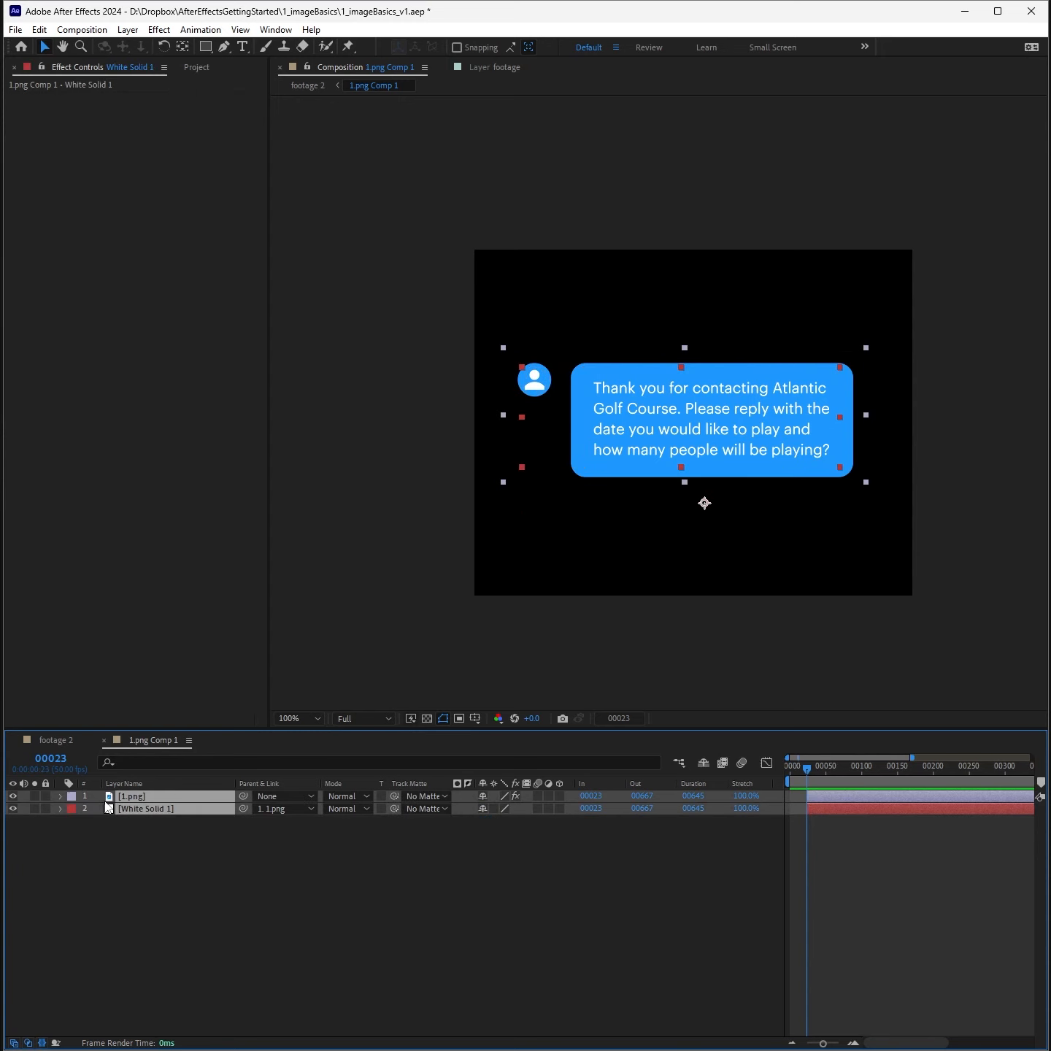
click(60, 796)
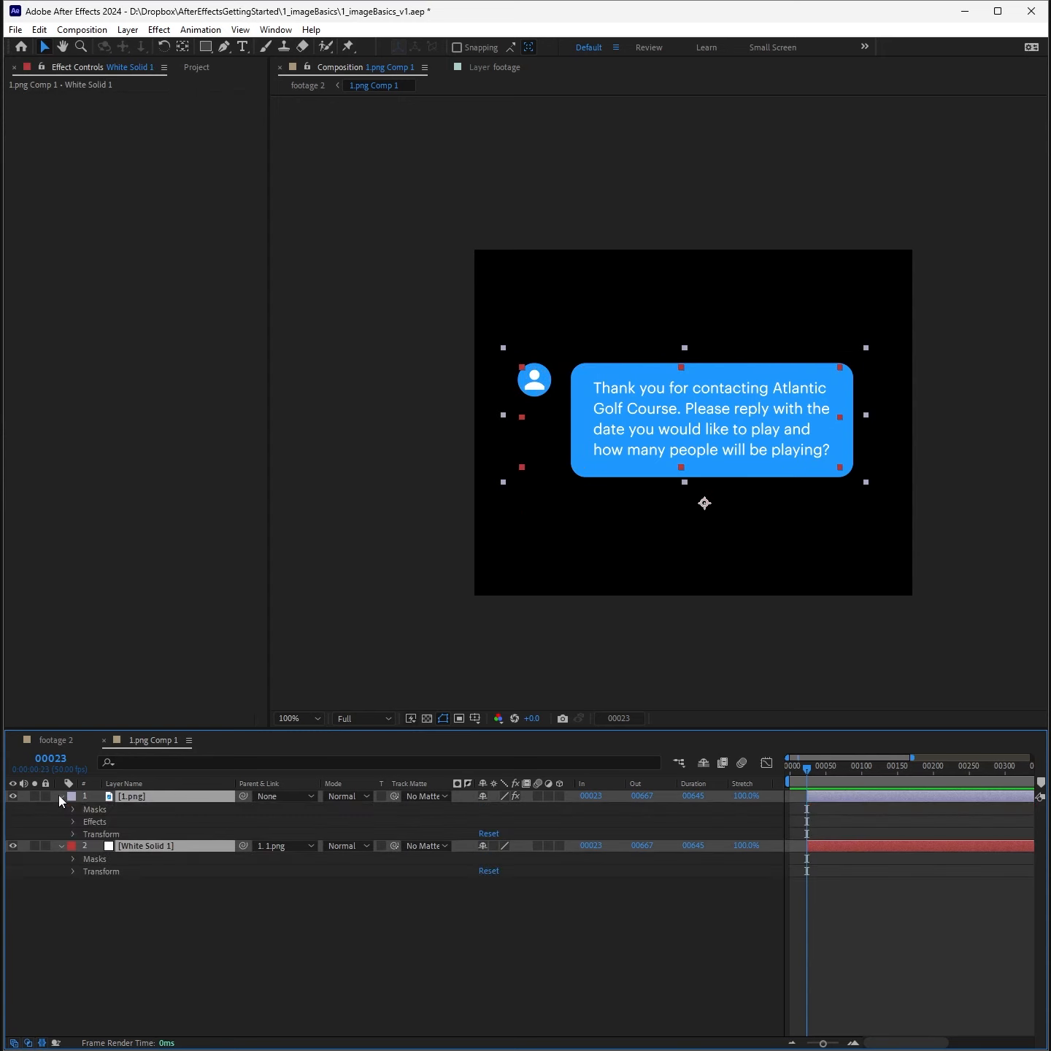
click(71, 832)
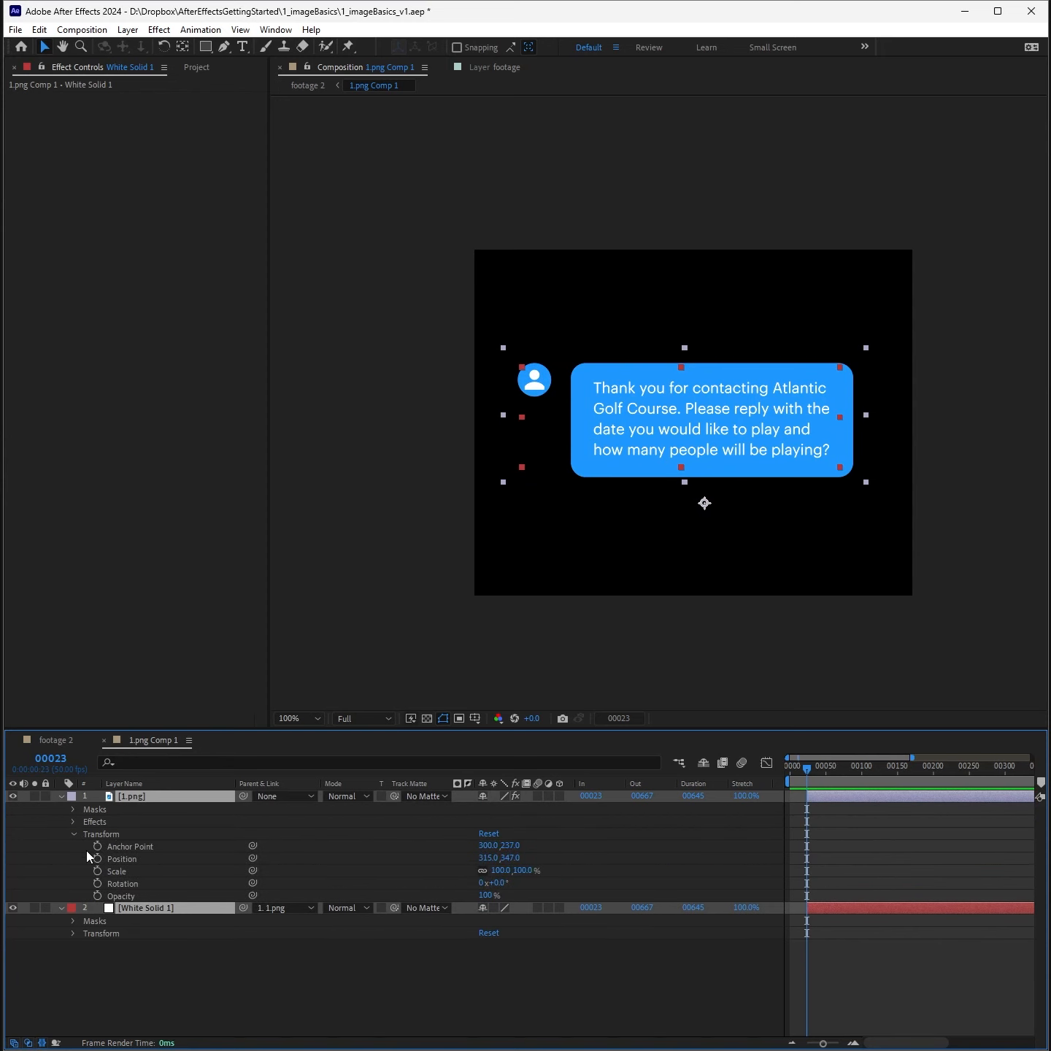
drag(485, 895, 549, 871)
key(t)
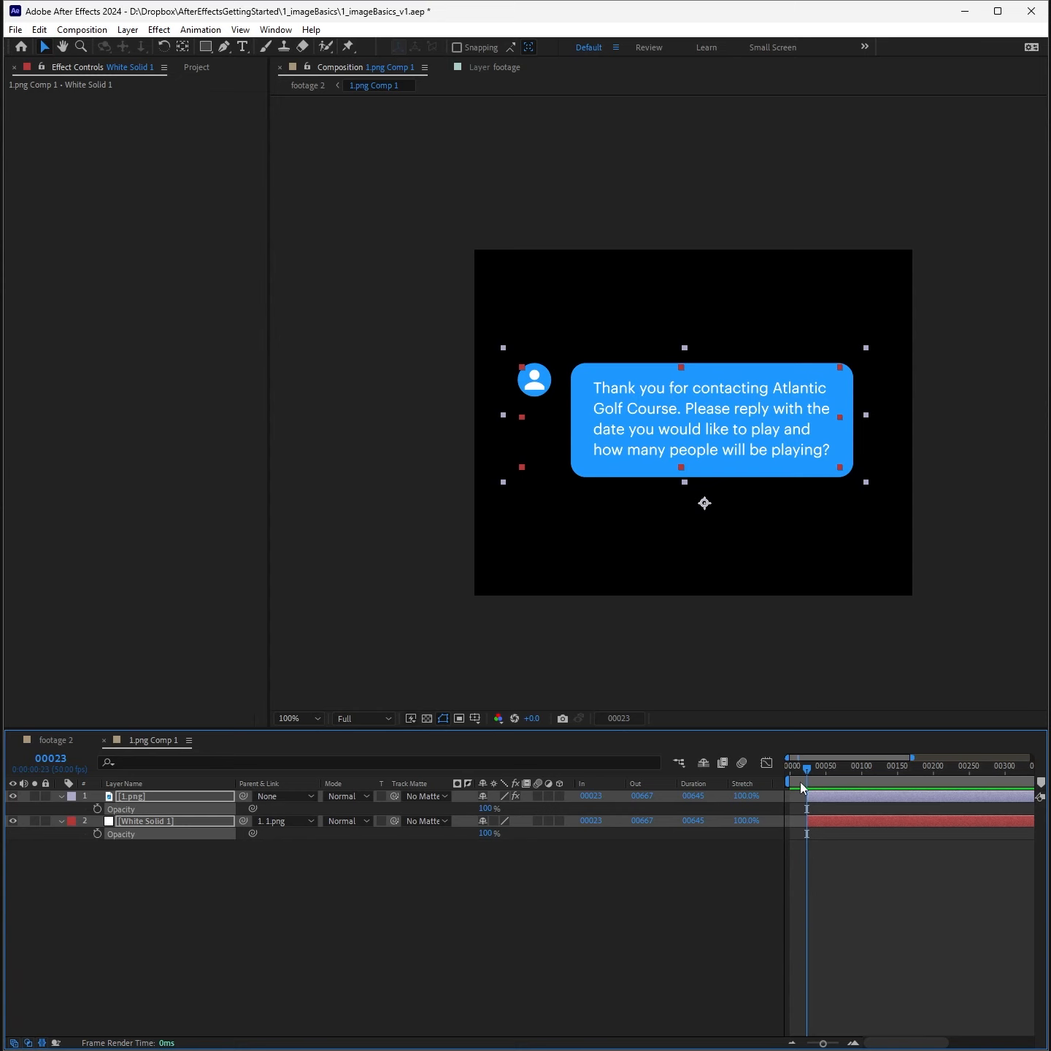
drag(485, 811, 330, 817)
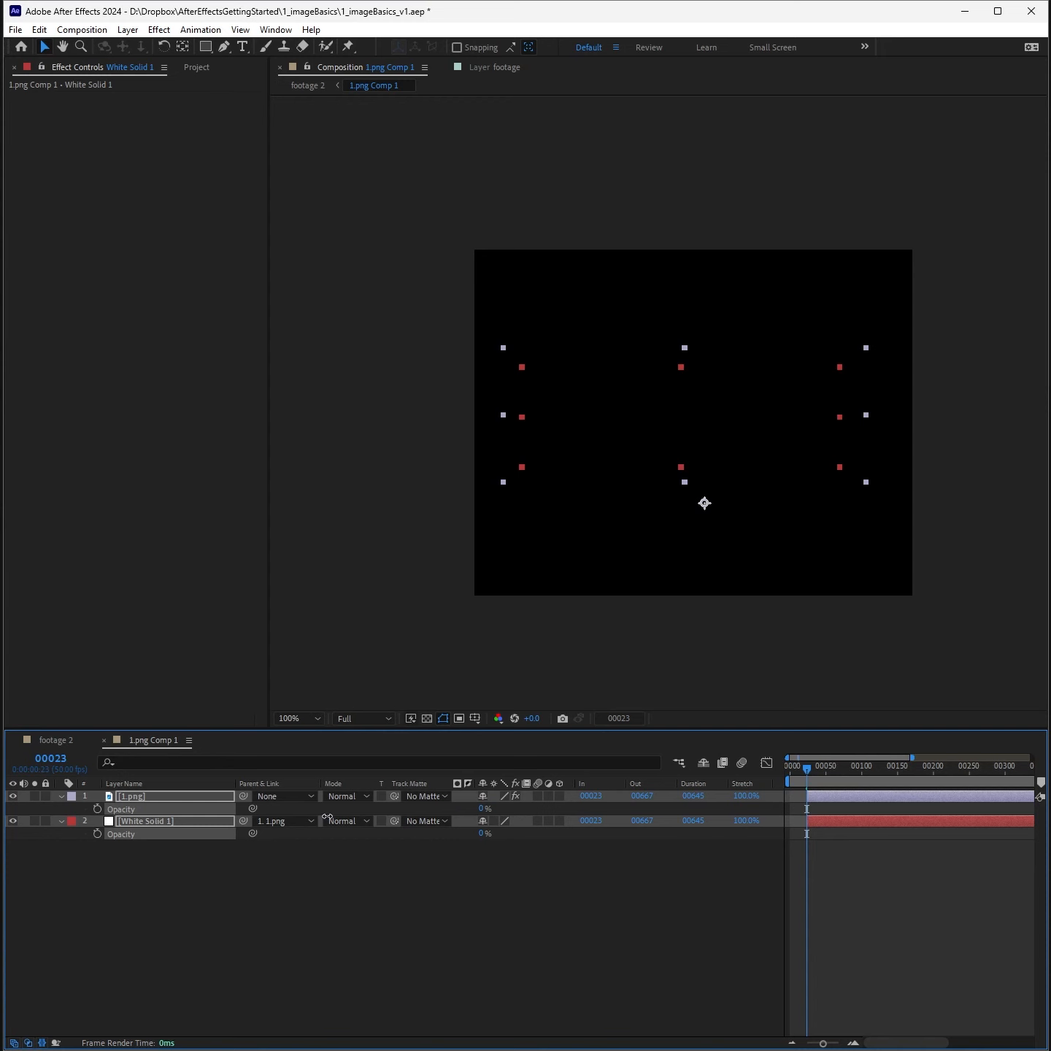
click(97, 809)
click(97, 834)
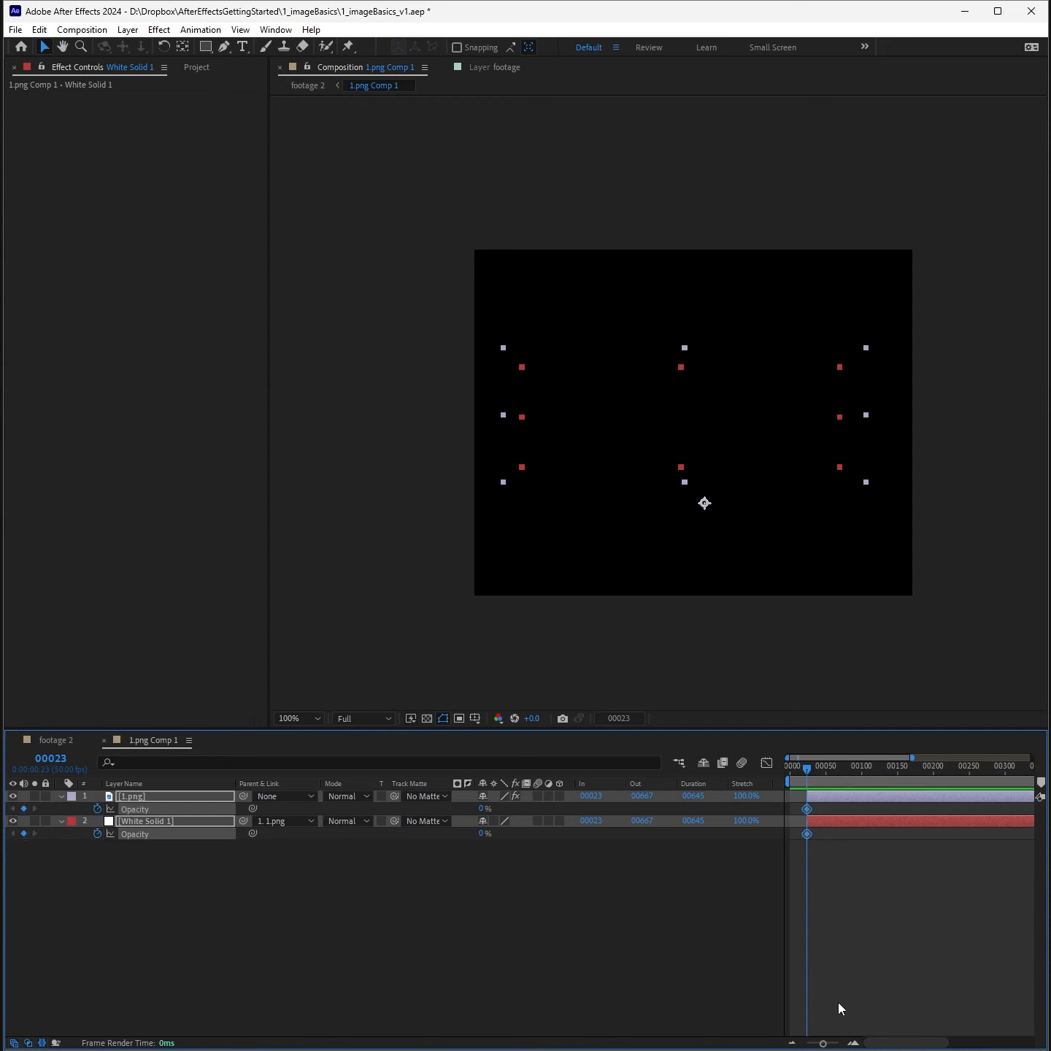
Step: Add opacity keyframes of 100% at frame 35 on both layers
click(853, 1042)
drag(809, 771, 824, 765)
drag(482, 808, 525, 809)
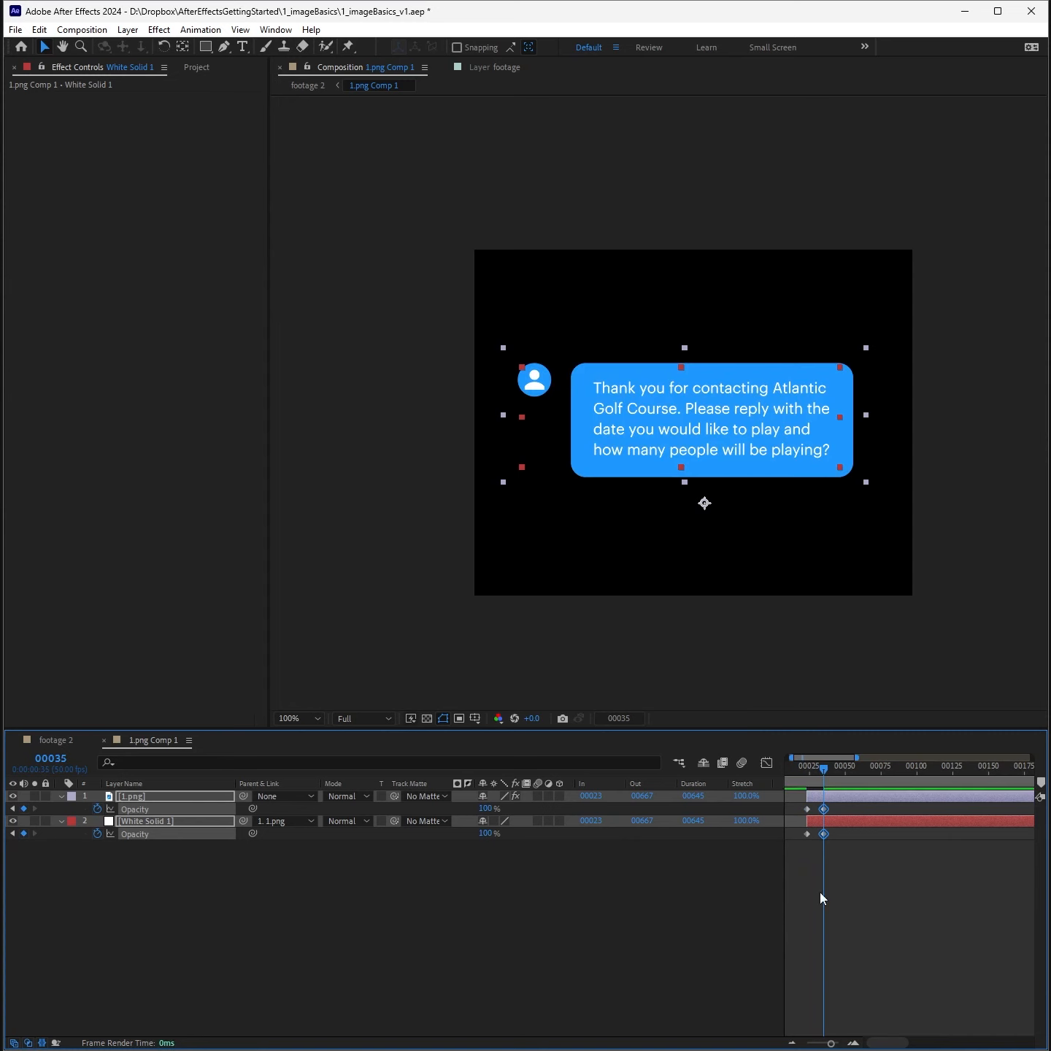
Step: Play back and scrub through the opacity fade of the message graphic from the start to frame 50
drag(830, 1041, 823, 1042)
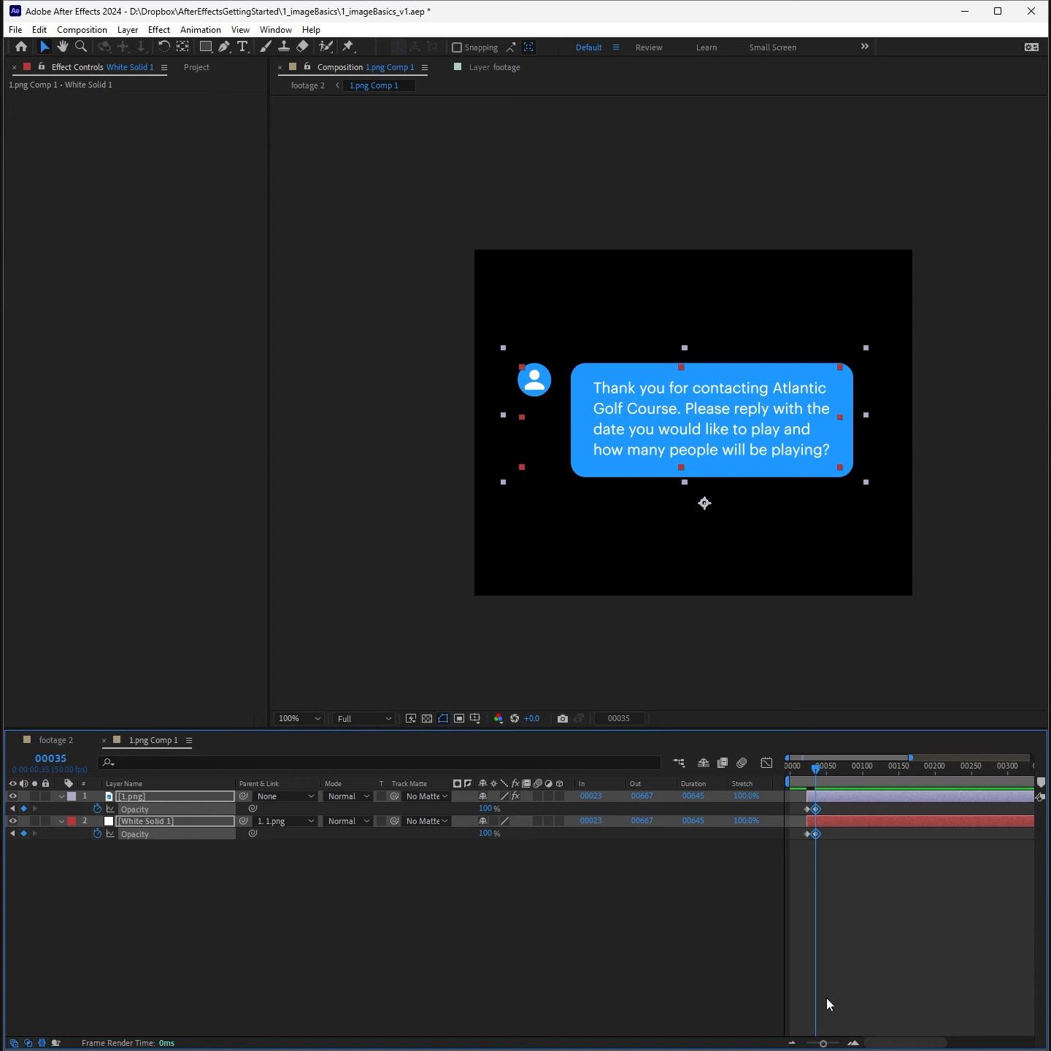
click(794, 768)
key(space)
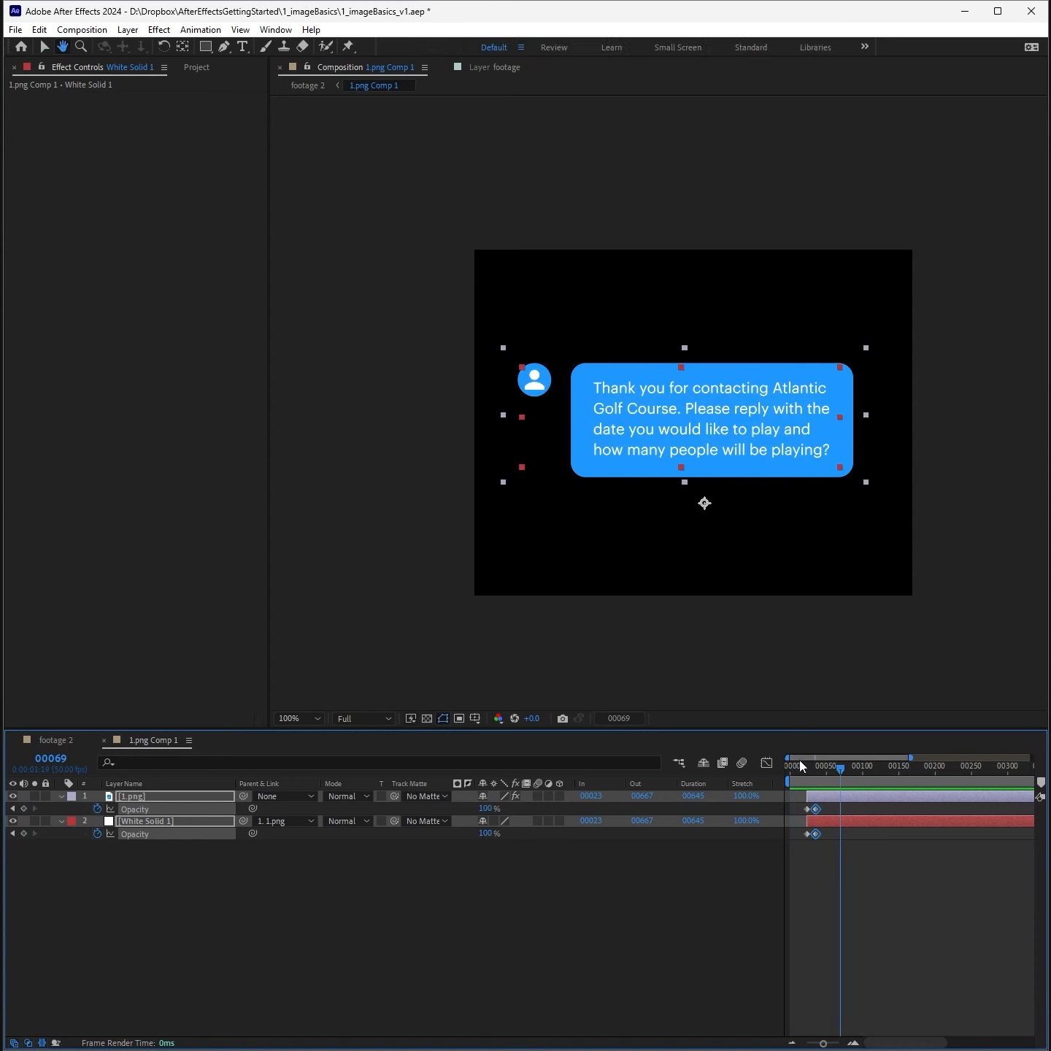
drag(805, 769, 810, 769)
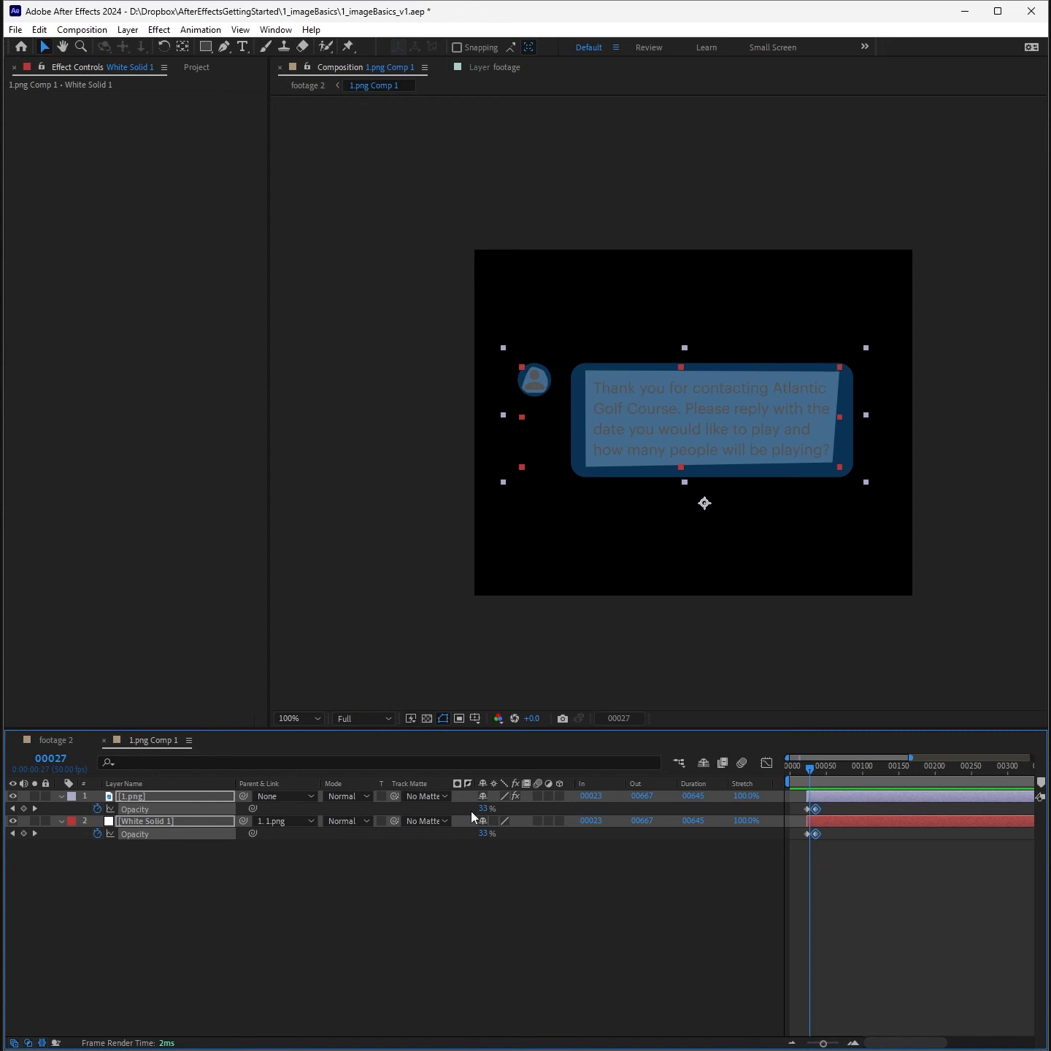
mouse_move(810, 766)
mouse_down()
mouse_move(828, 766)
mouse_move(801, 768)
mouse_move(827, 770)
mouse_up()
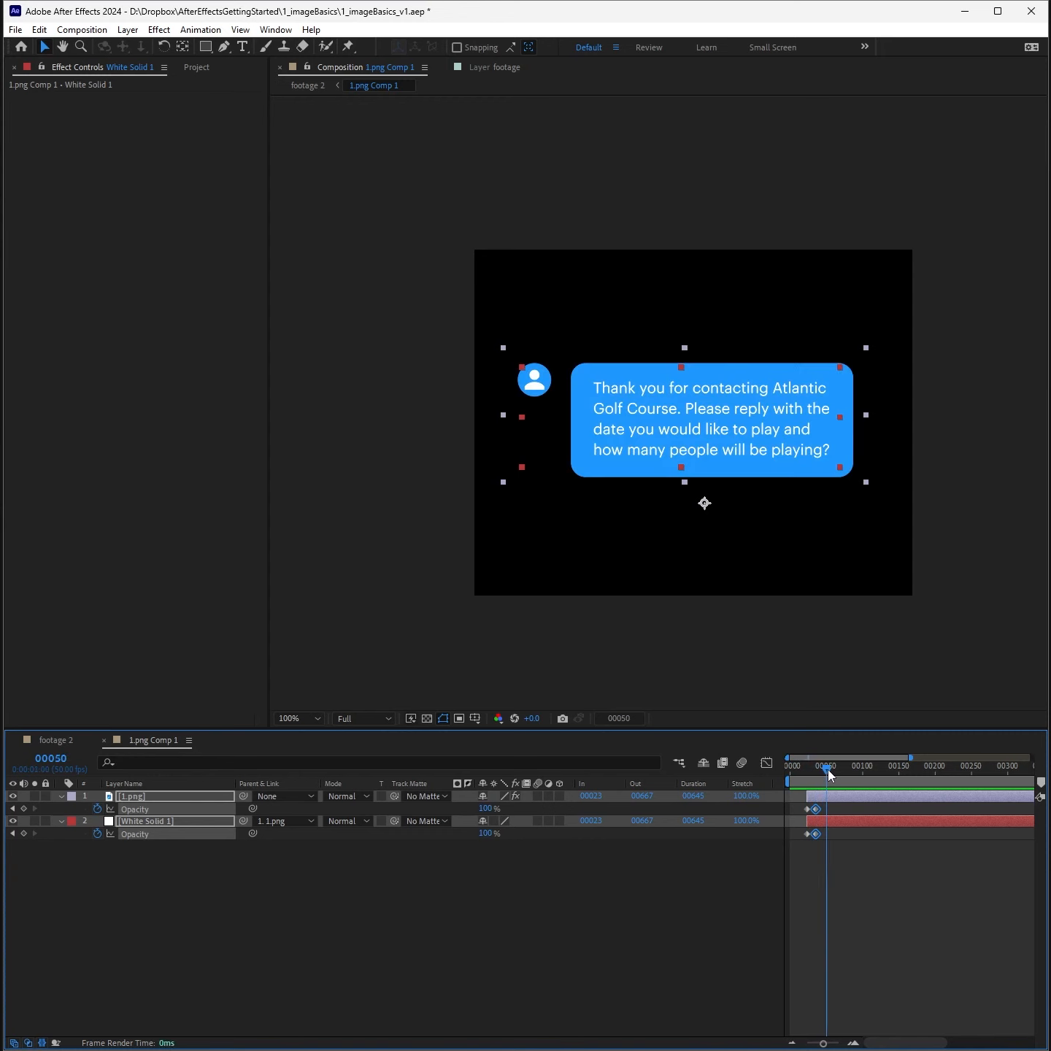
Step: Remove all opacity keyframes from 1.png and White Solid 1 and return to the footage 2 composition
click(98, 833)
click(96, 809)
key(Tab)
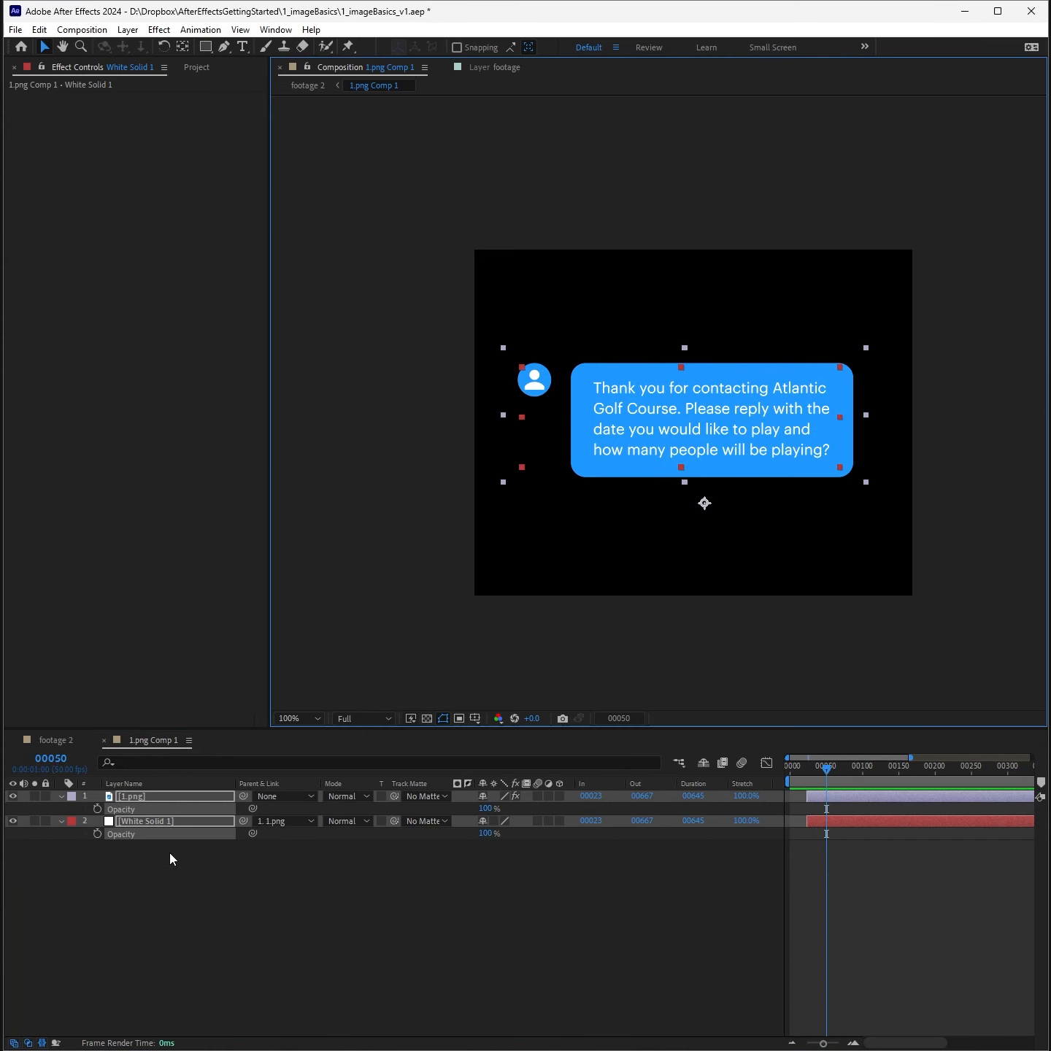
click(102, 843)
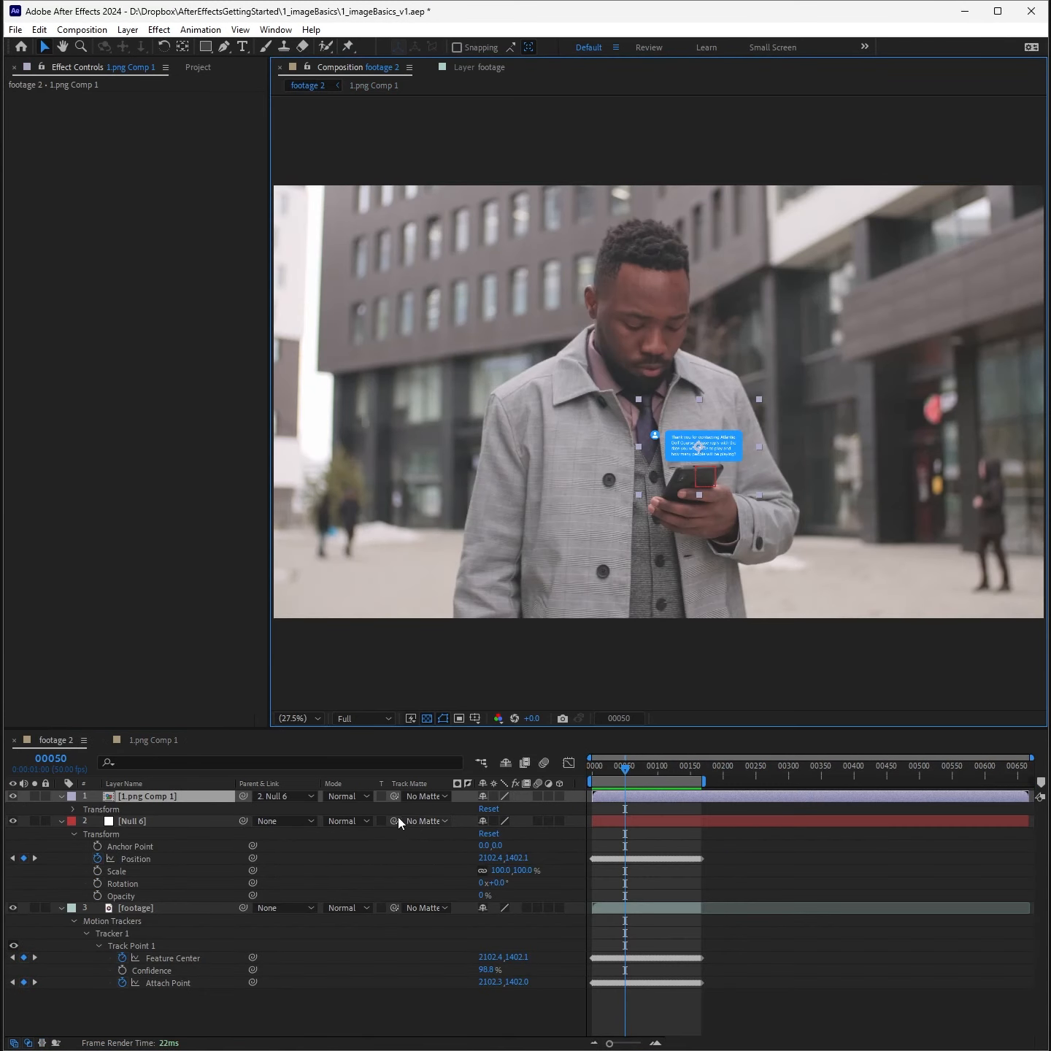
Step: Try lowering the 1.png Comp 1 layer's opacity to 0% in footage 2, and restore it to 100%
drag(484, 811, 424, 811)
key(period)
key(period)
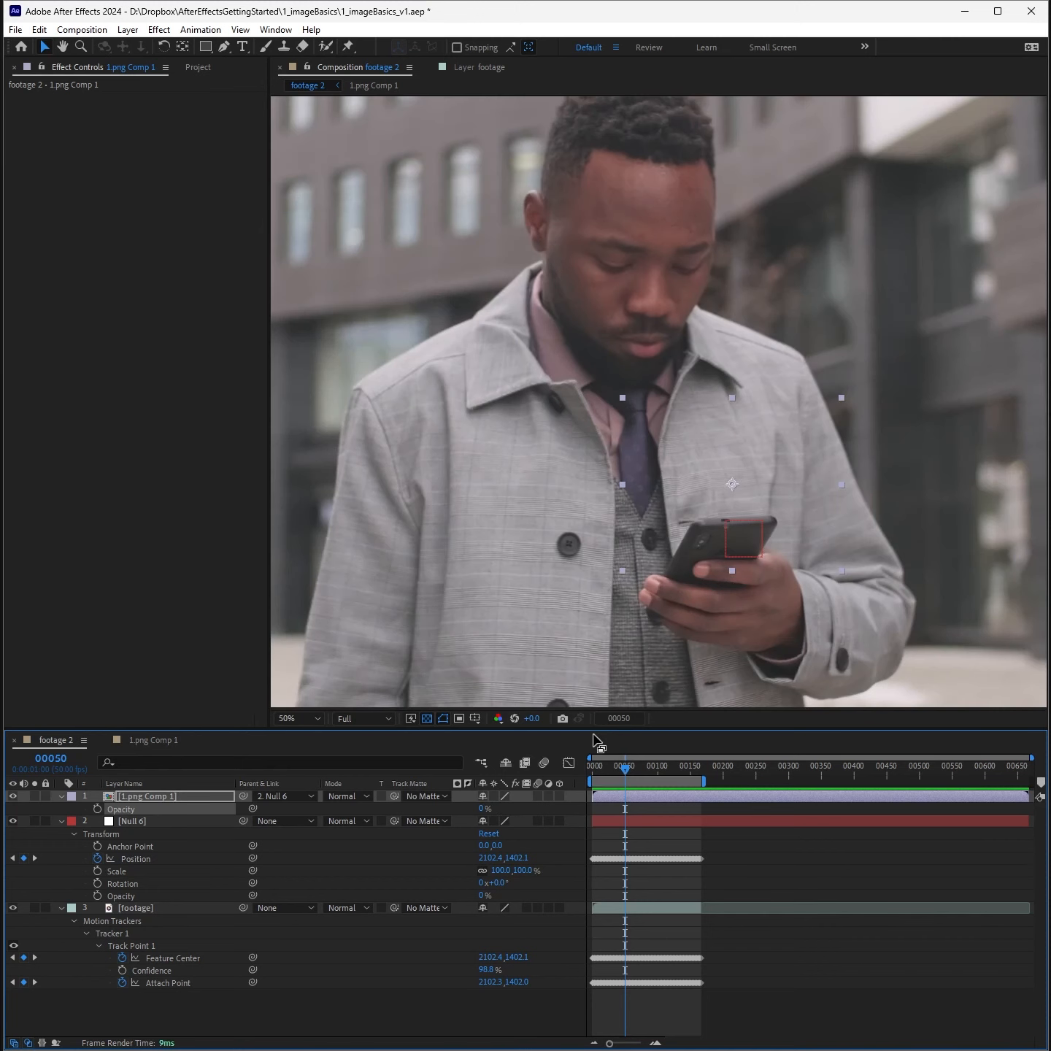
drag(481, 807, 618, 788)
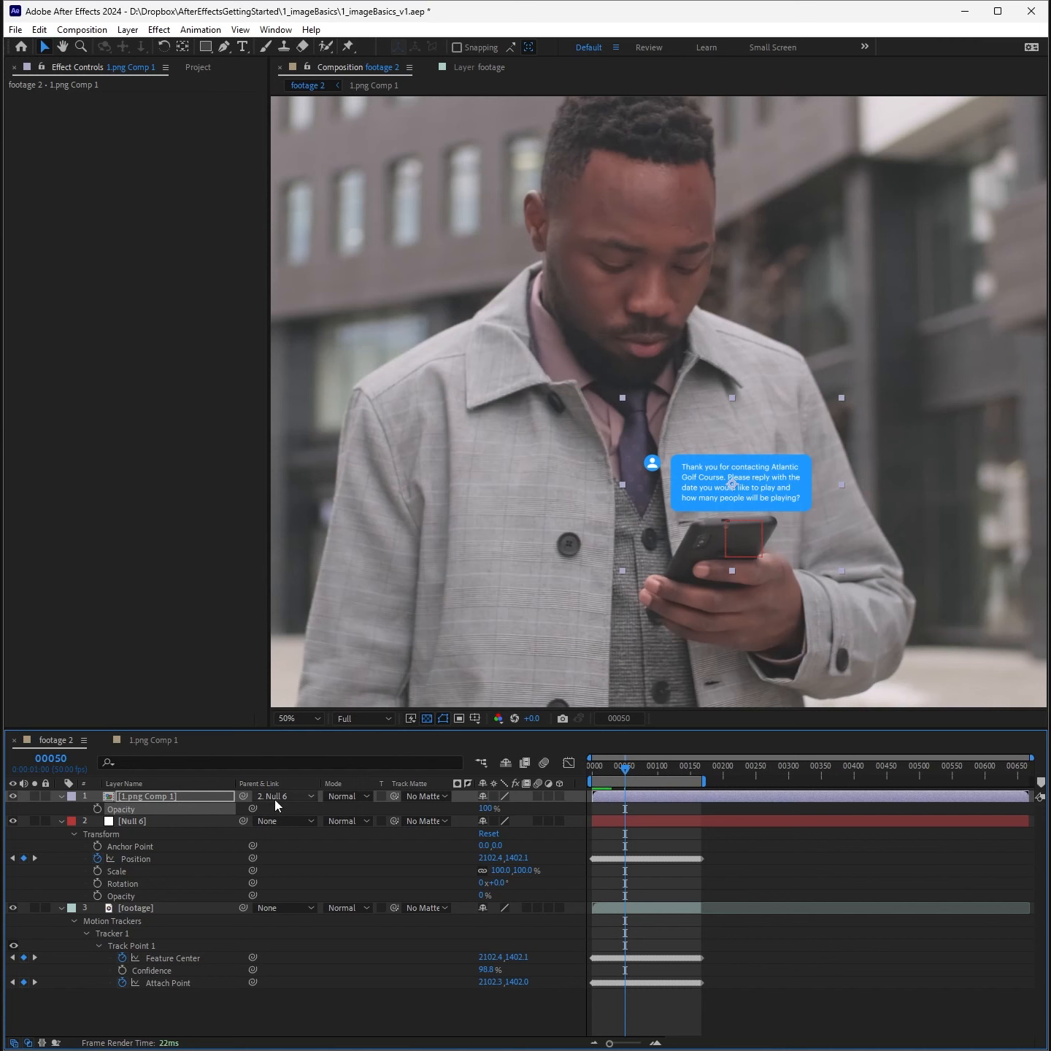
Step: In 1.png Comp 1, extend the starts of 1.png and White Solid 1 back to frame -203
double_click(212, 796)
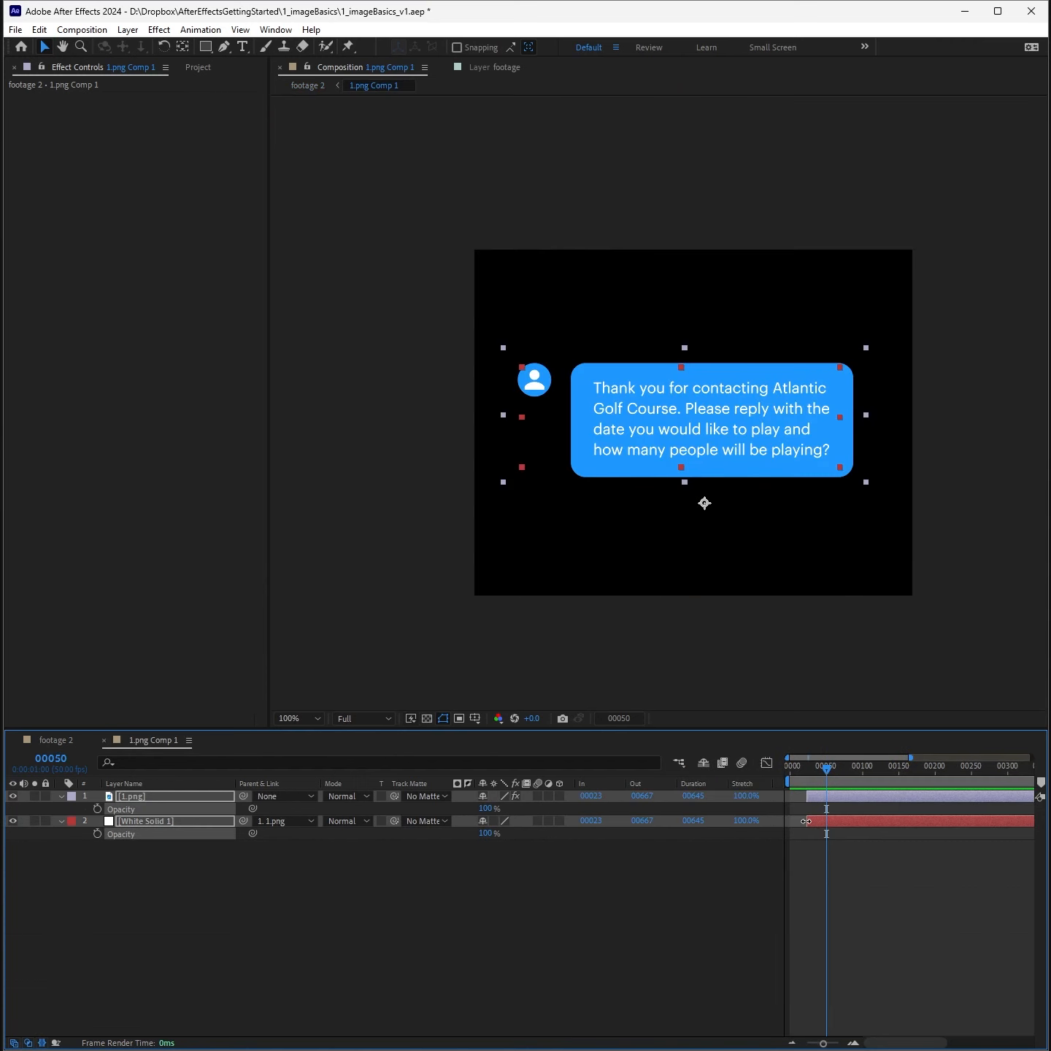
drag(804, 821, 642, 838)
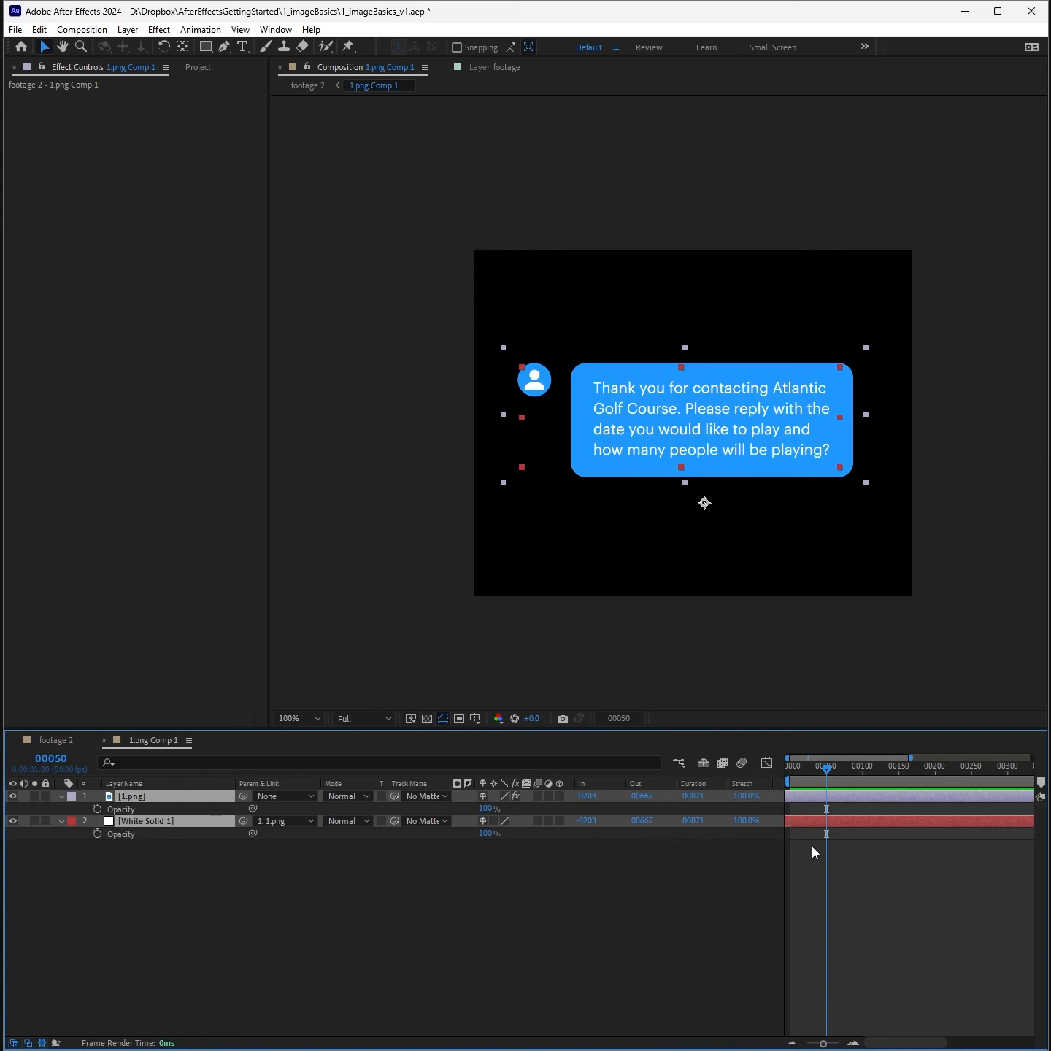
Step: Pre-compose 1.png and White Solid 1 together into a new composition named TextMessage_Design
key(Home)
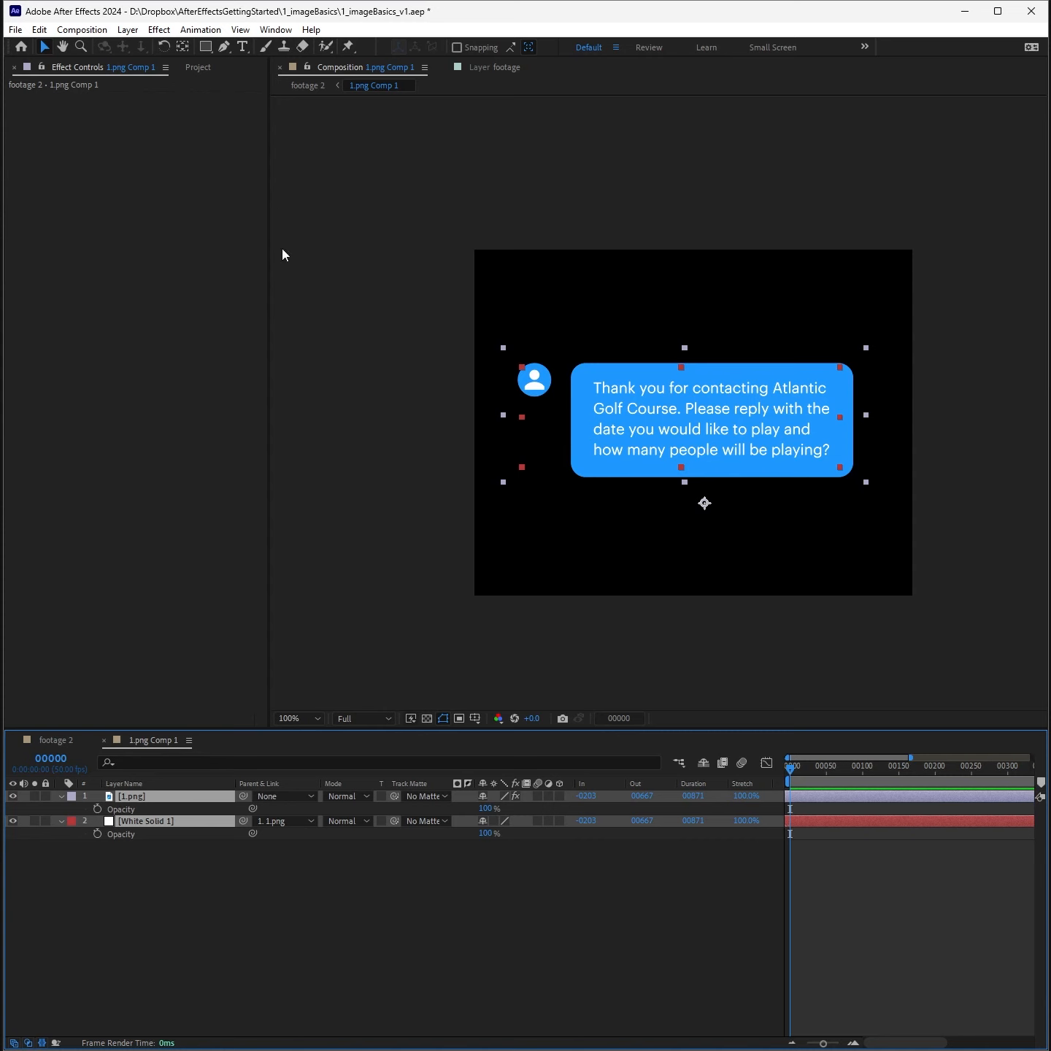
click(128, 29)
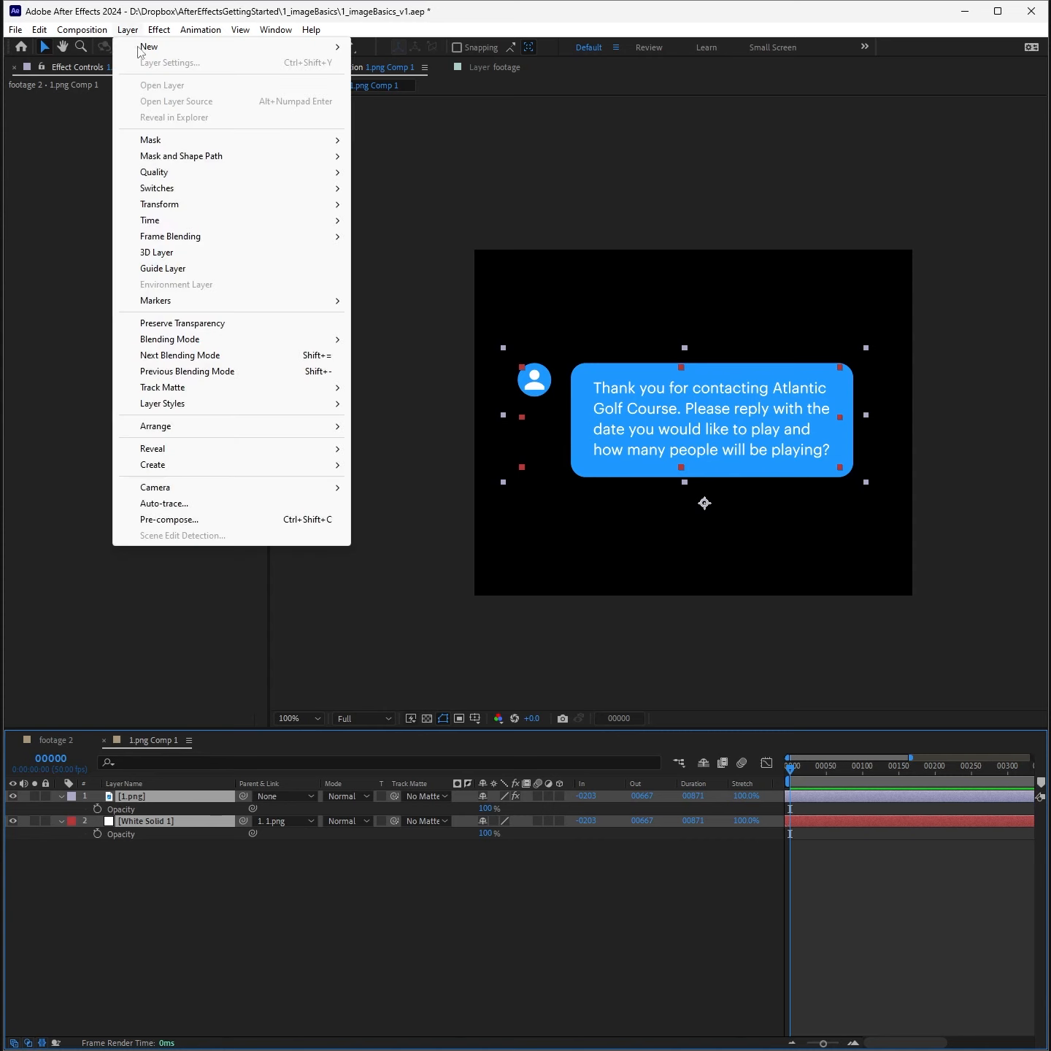
click(302, 519)
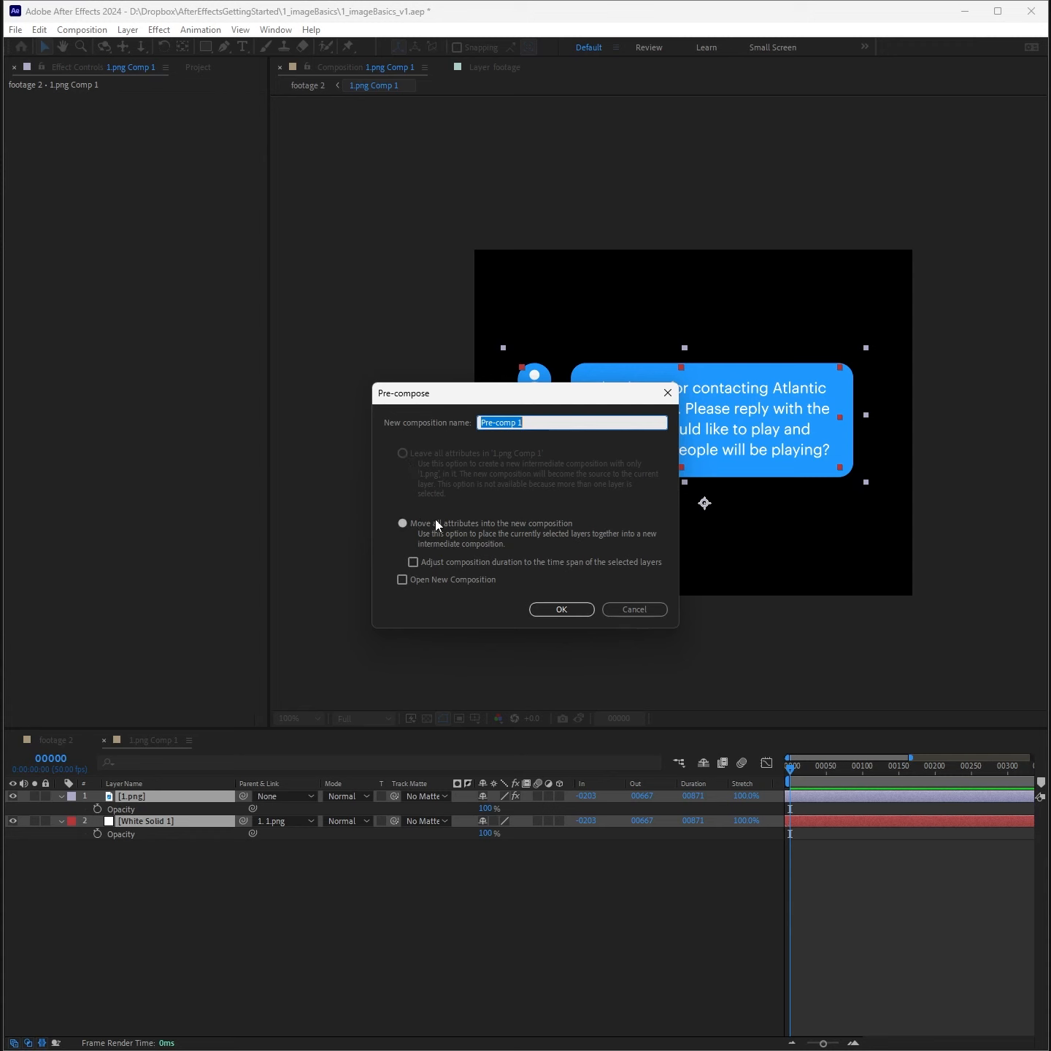
text(TextMessage_Design)
key(Return)
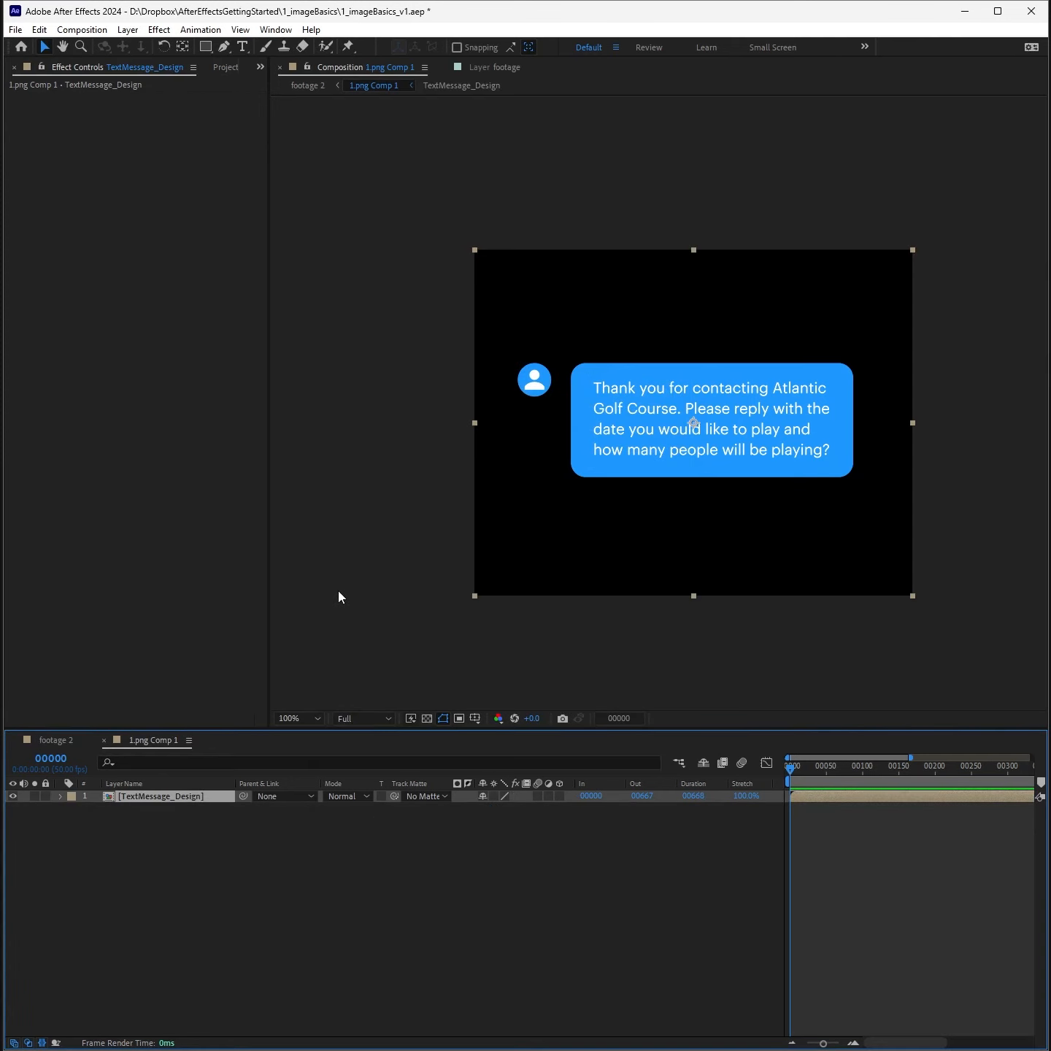
Step: Open the TextMessage_Design composition and crop its size to 490 x 187 px around the message graphic
double_click(154, 797)
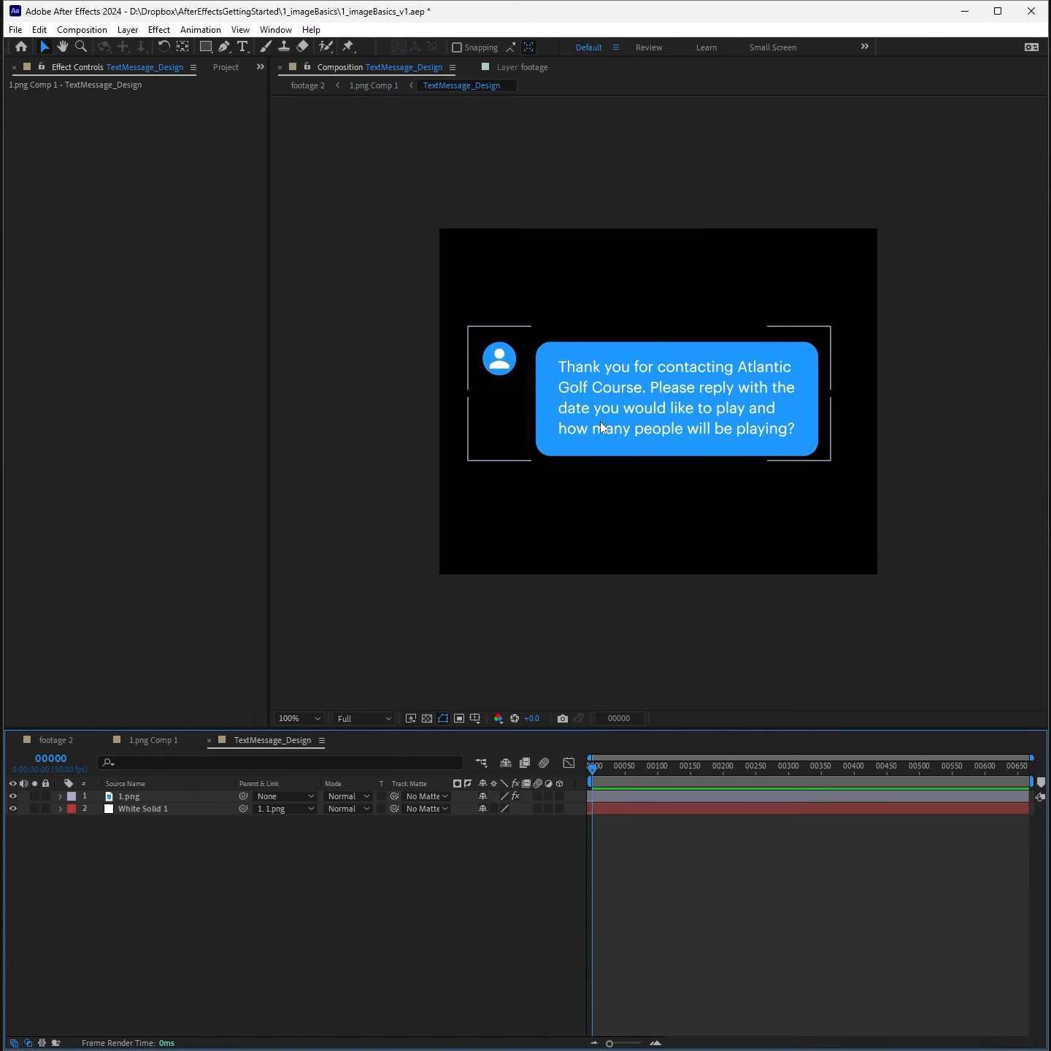
key(ctrl+k)
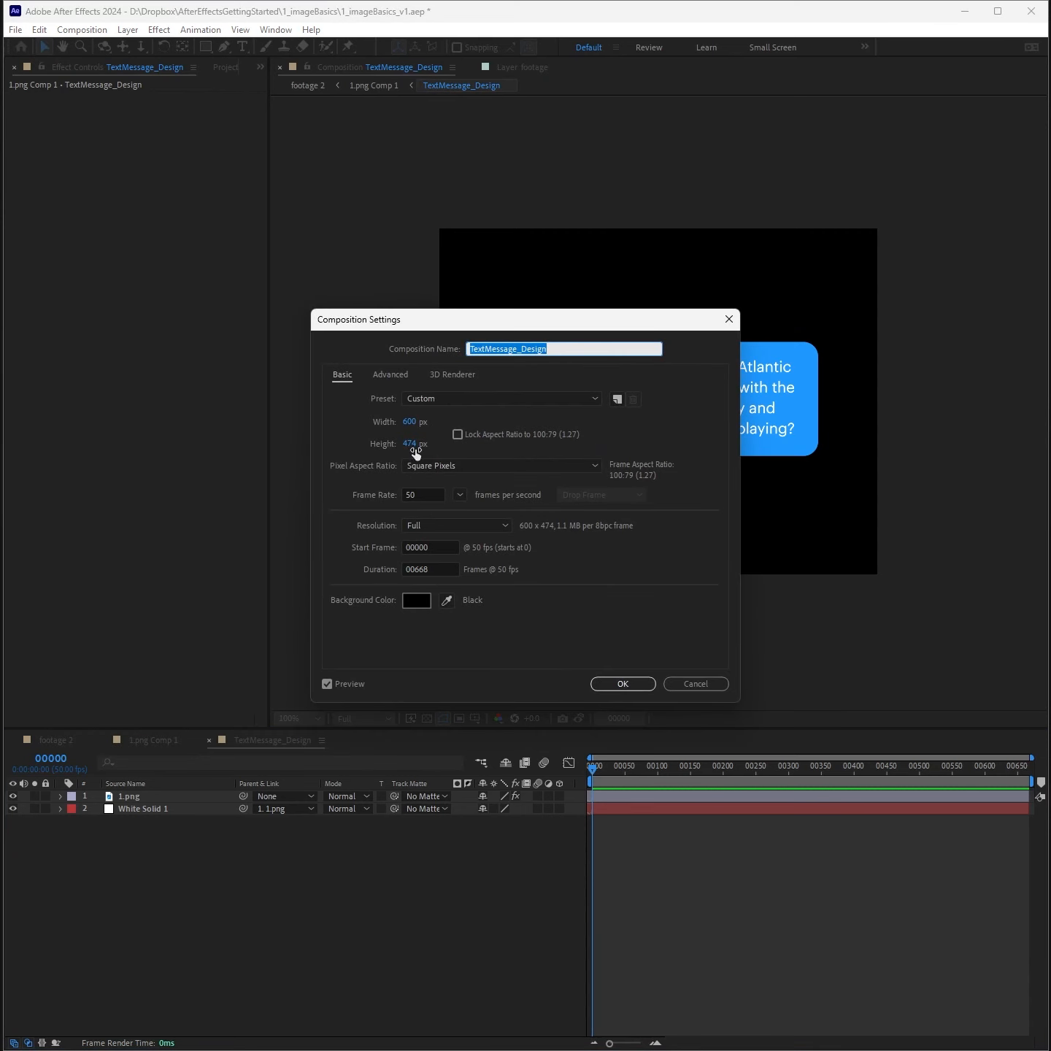
drag(415, 452, 393, 423)
drag(450, 332, 89, 358)
mouse_move(57, 470)
mouse_down()
mouse_move(73, 471)
mouse_move(33, 476)
mouse_move(39, 467)
mouse_up()
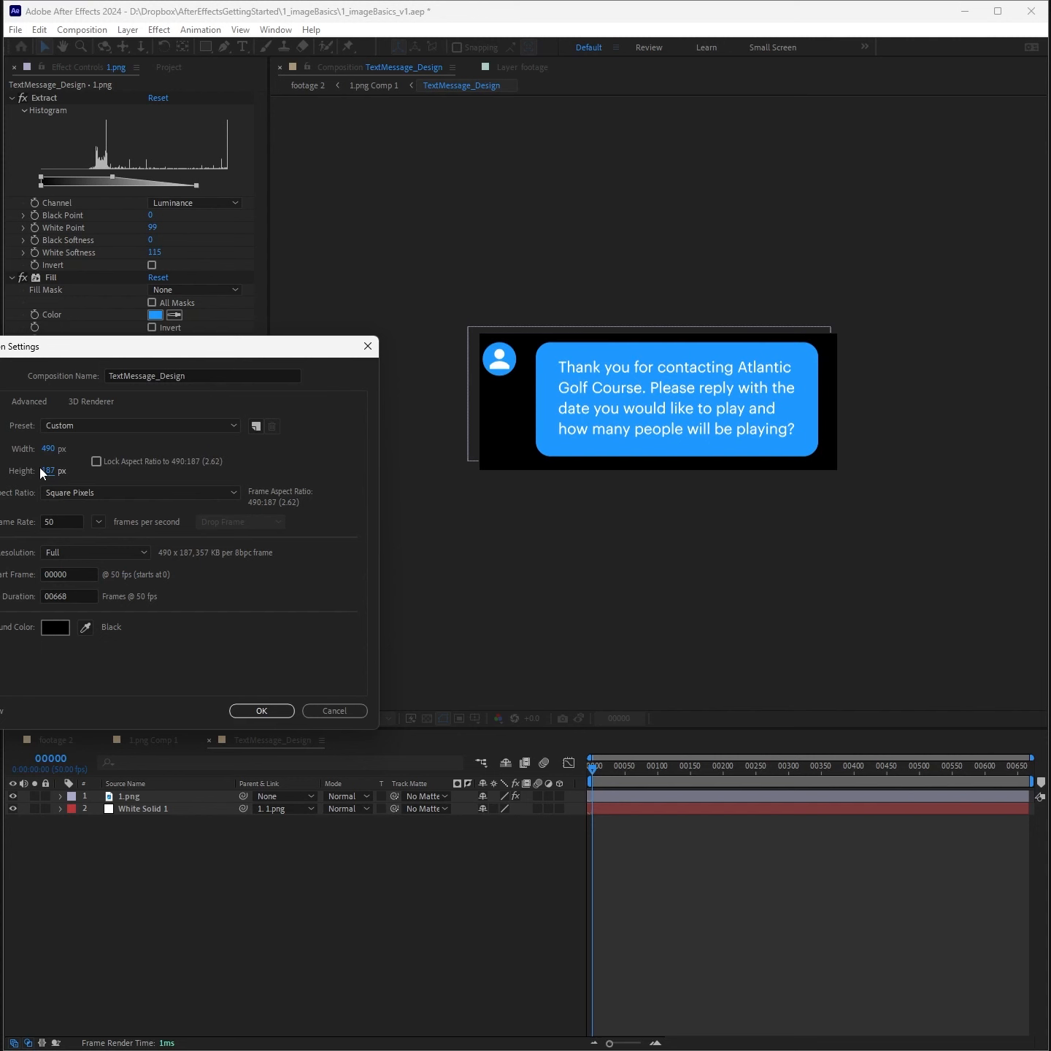
click(262, 710)
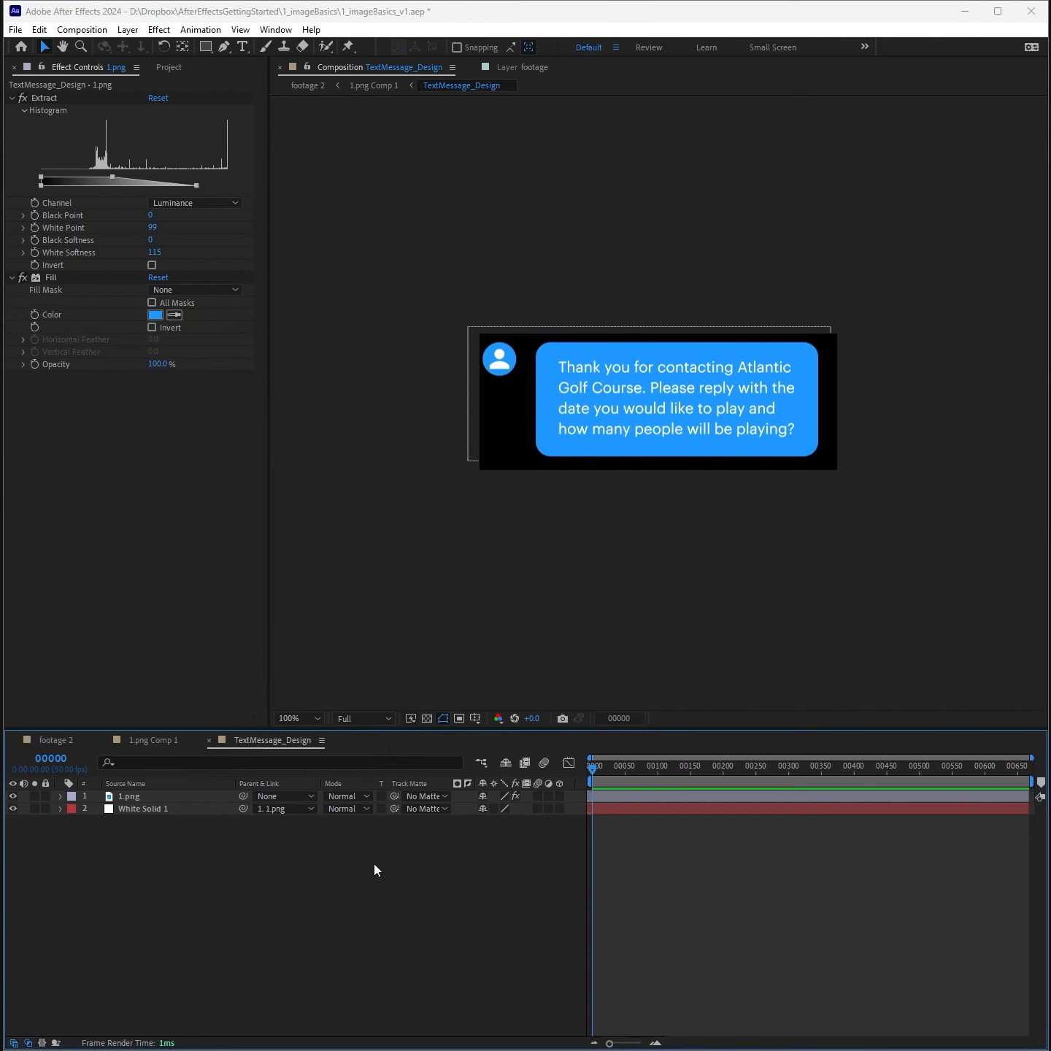
Step: In 1.png Comp 1, keyframe TextMessage_Design's opacity from 0% at frame 20 to 100% at frame 36
key(Tab)
click(279, 867)
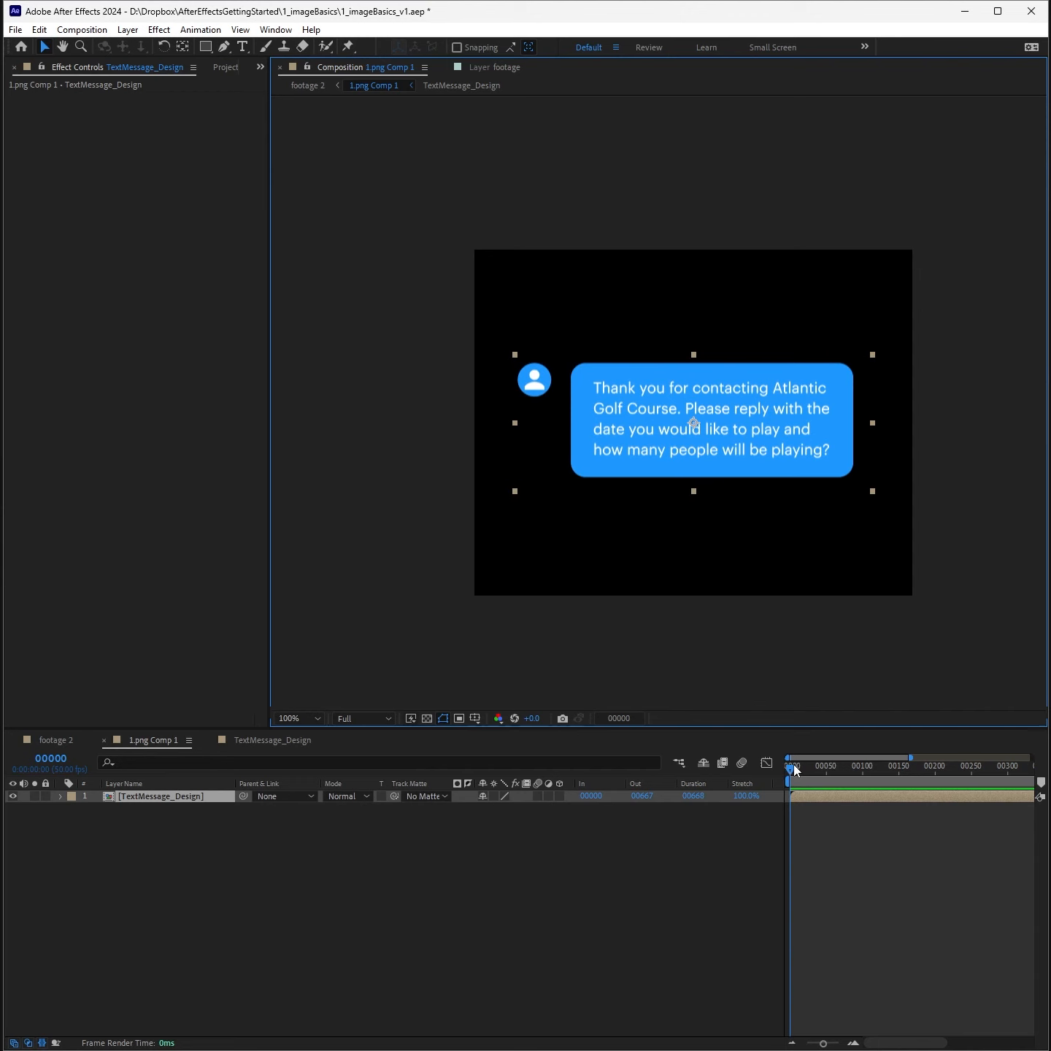
drag(794, 765, 808, 766)
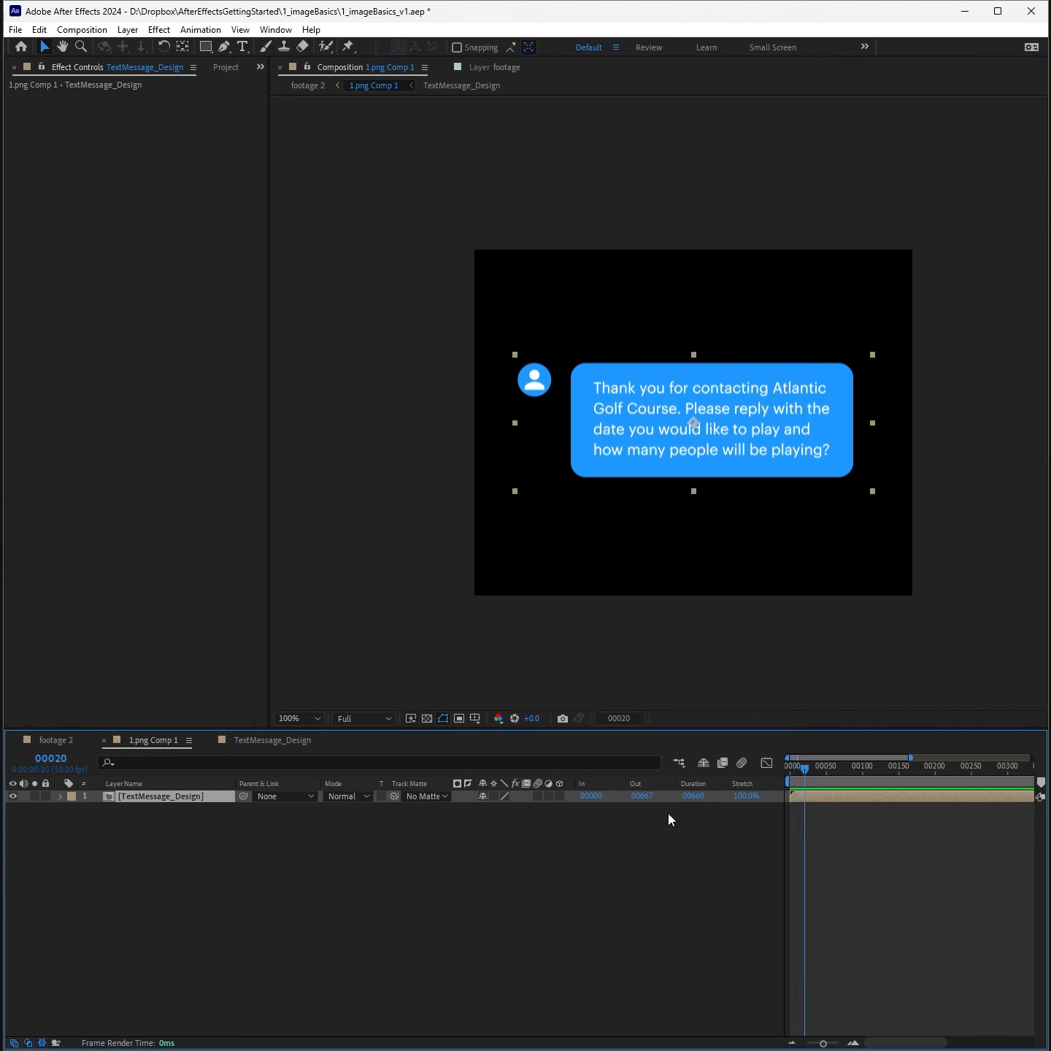
key(t)
drag(484, 815, 409, 815)
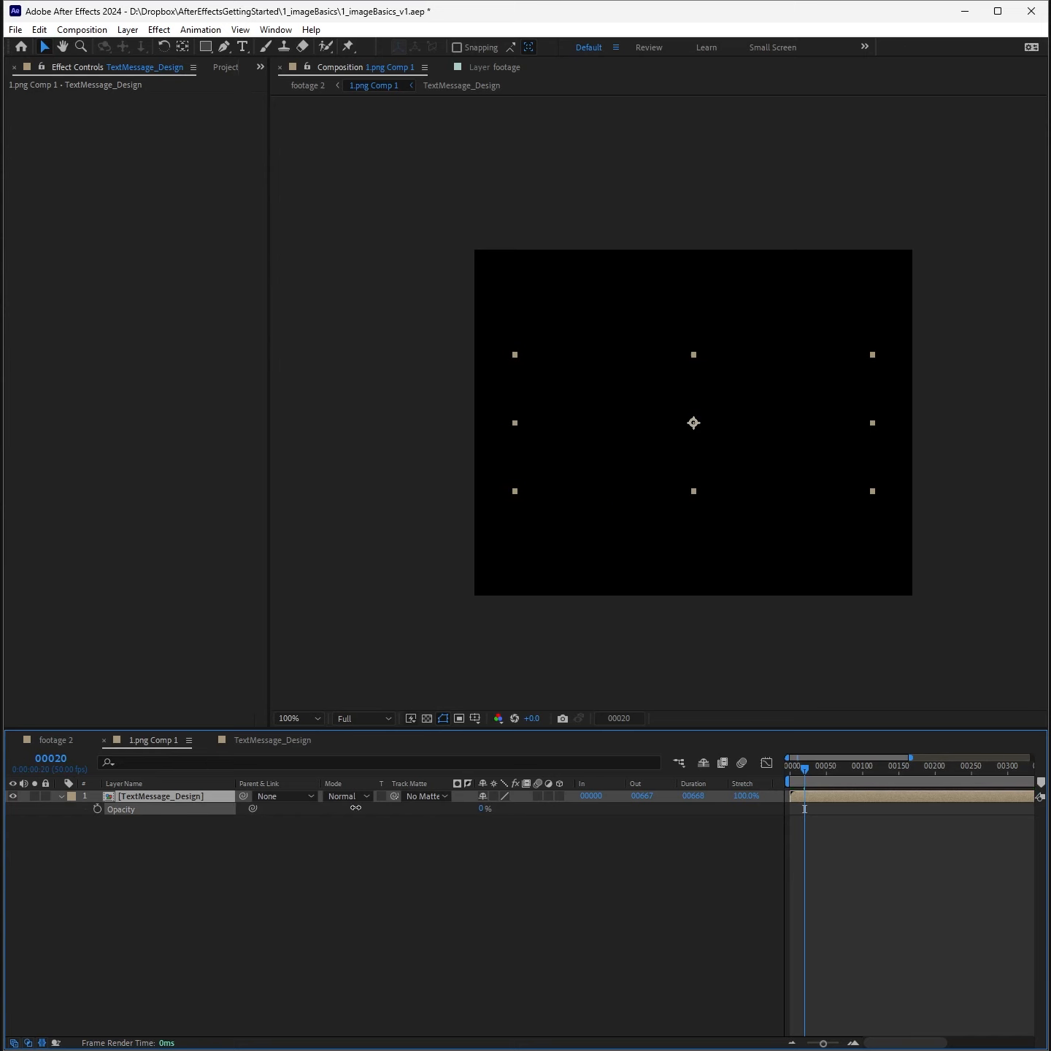
click(97, 809)
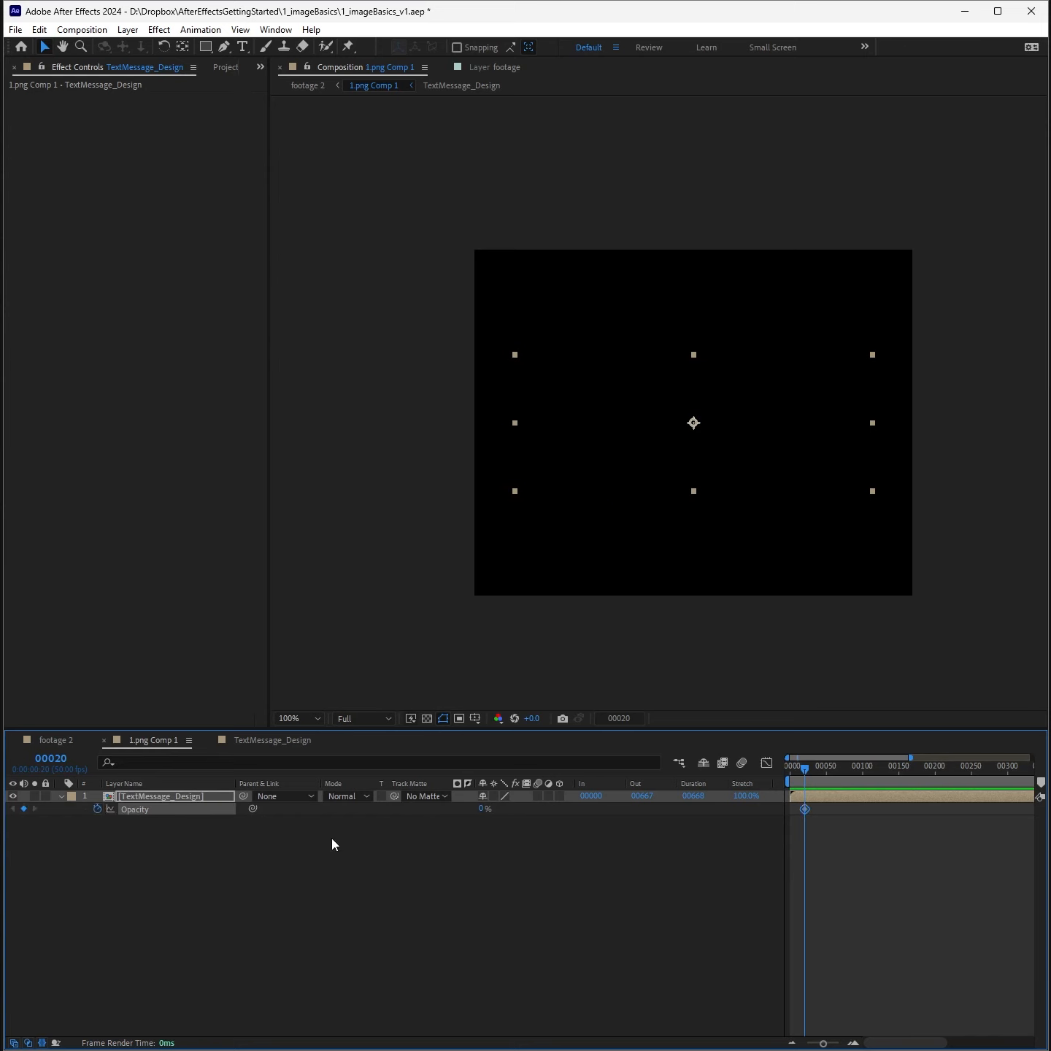
drag(804, 771, 815, 768)
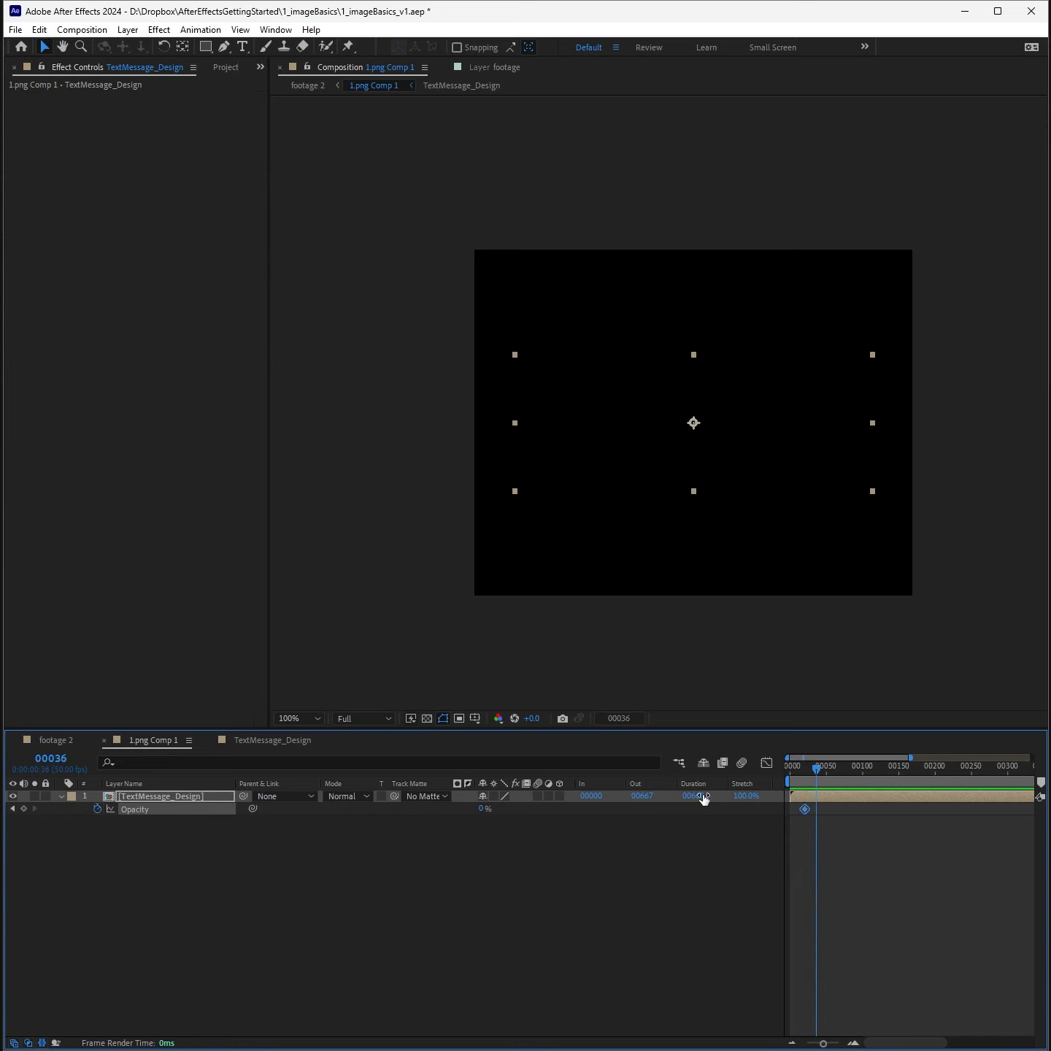
drag(483, 811, 510, 812)
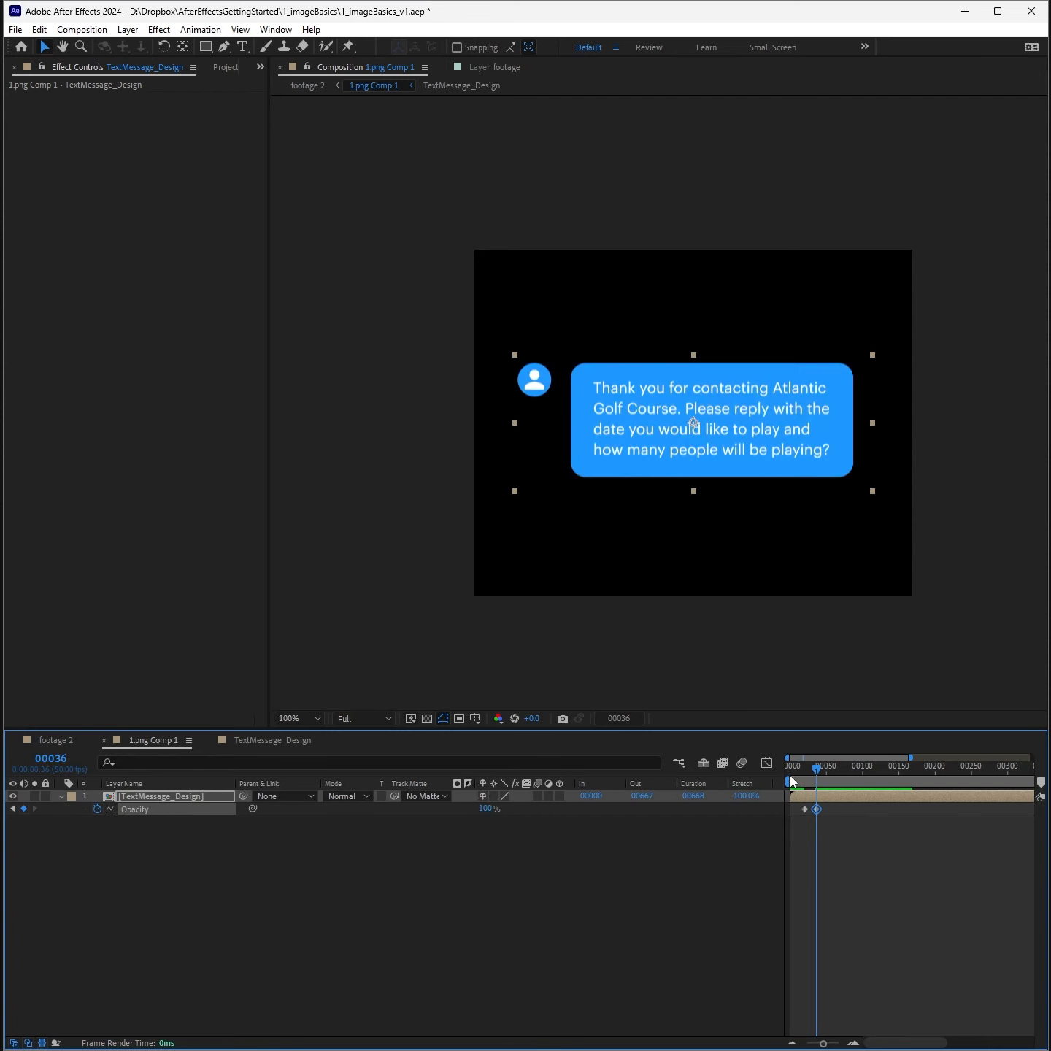
Step: Play back the message's opacity fade in 1.png Comp 1 and in footage 2
drag(816, 766, 794, 768)
key(space)
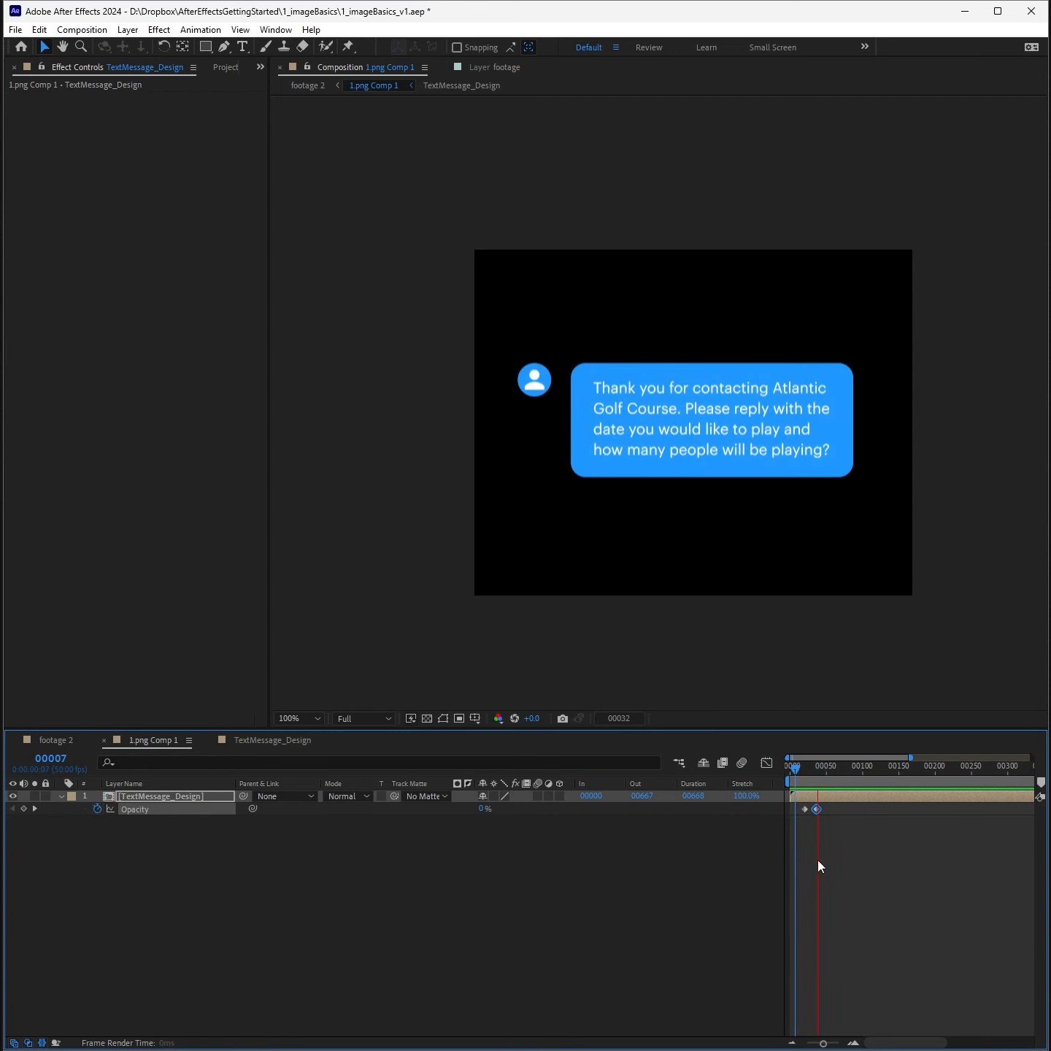
key(space)
key(Tab)
click(733, 848)
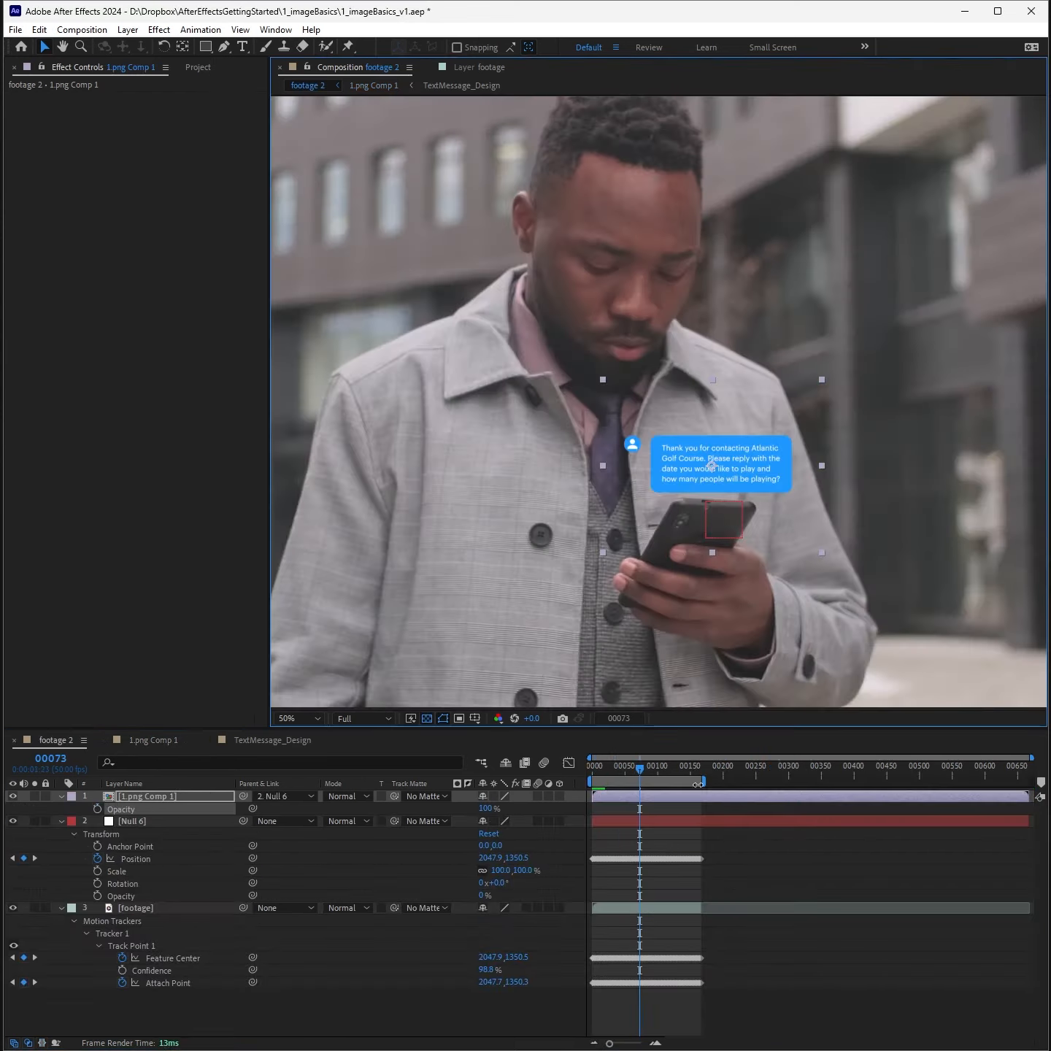
drag(635, 767, 567, 749)
key(space)
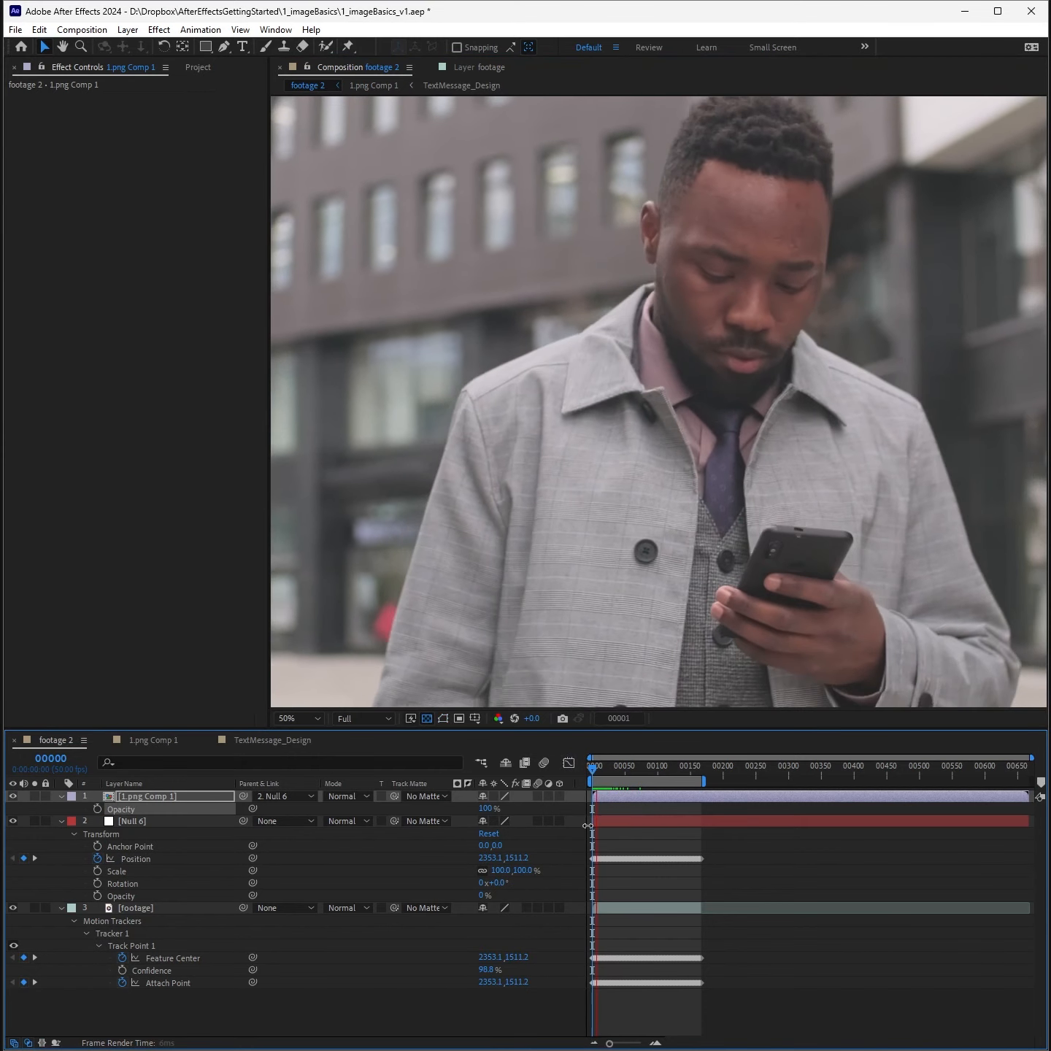
key(space)
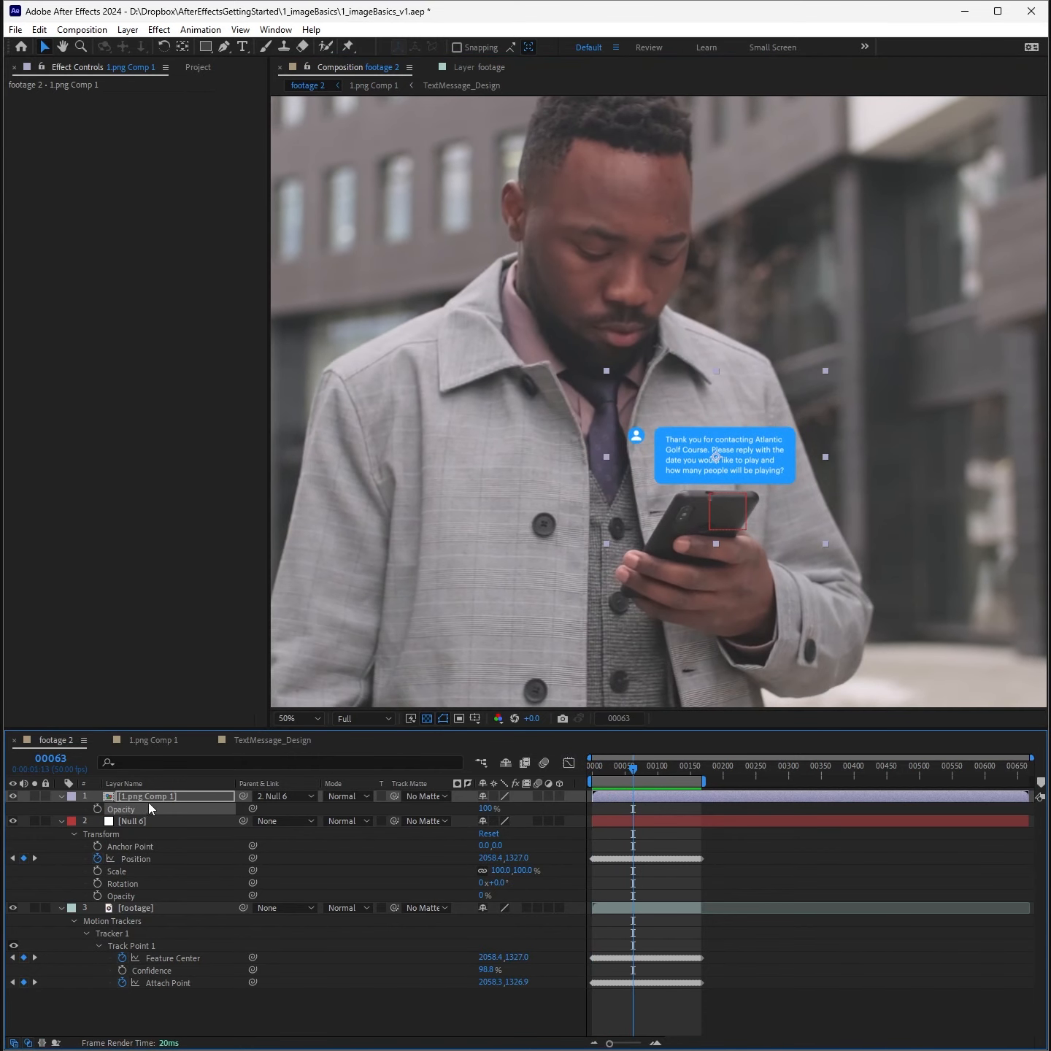
Step: In 1.png Comp 1, keyframe TextMessage_Design's position from 300, 376 at frame 20 to 300, 237 at frame 36
double_click(151, 798)
key(j)
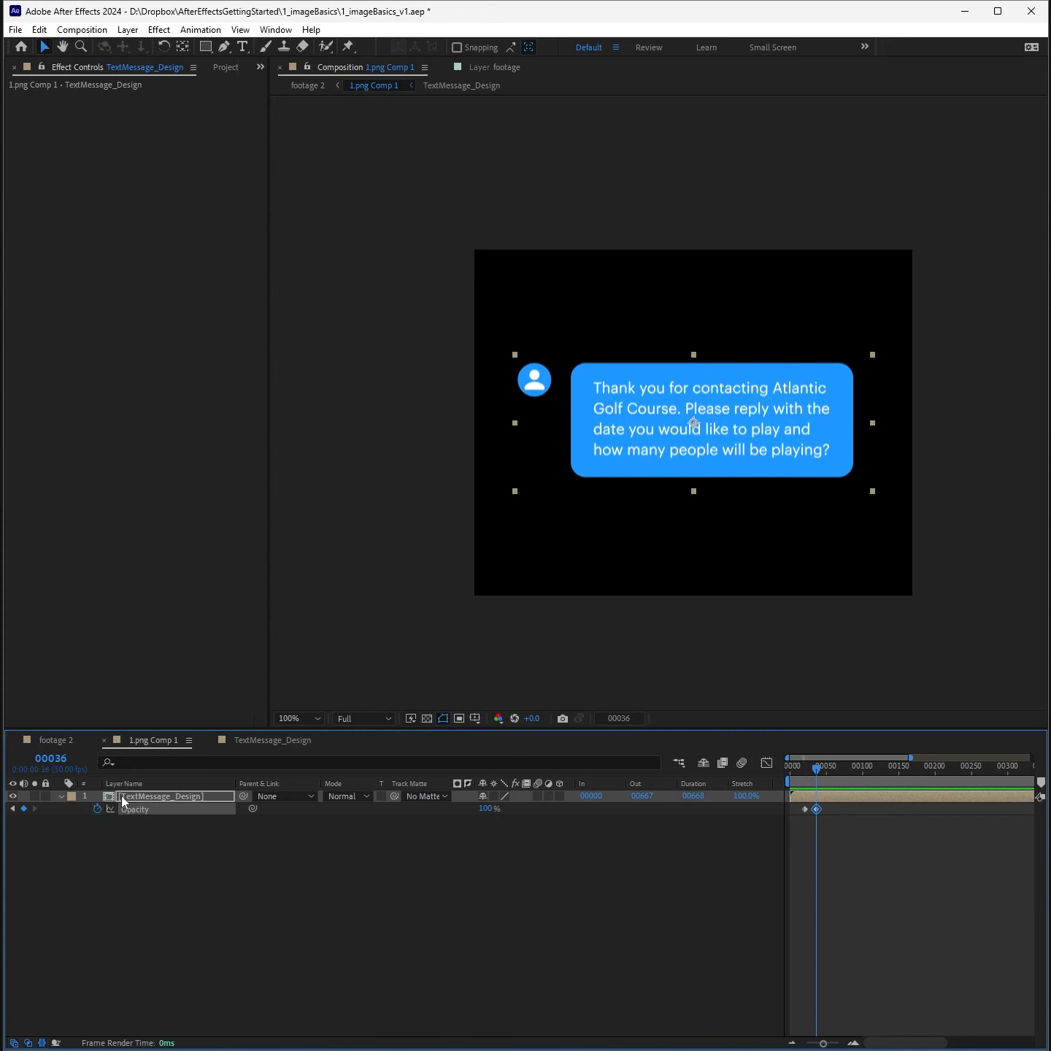
key(p)
click(97, 809)
drag(818, 775, 804, 762)
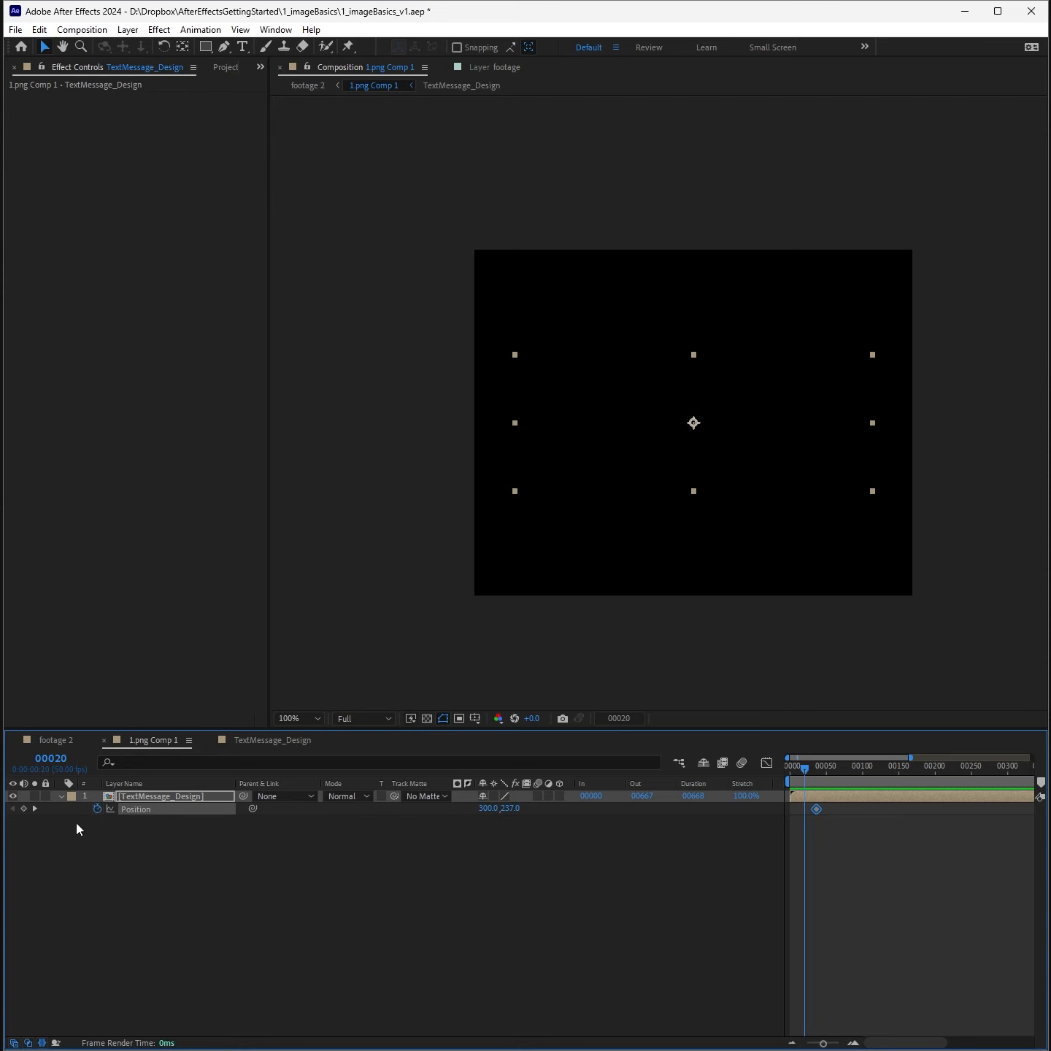
key(shift+t)
click(853, 1041)
click(853, 1042)
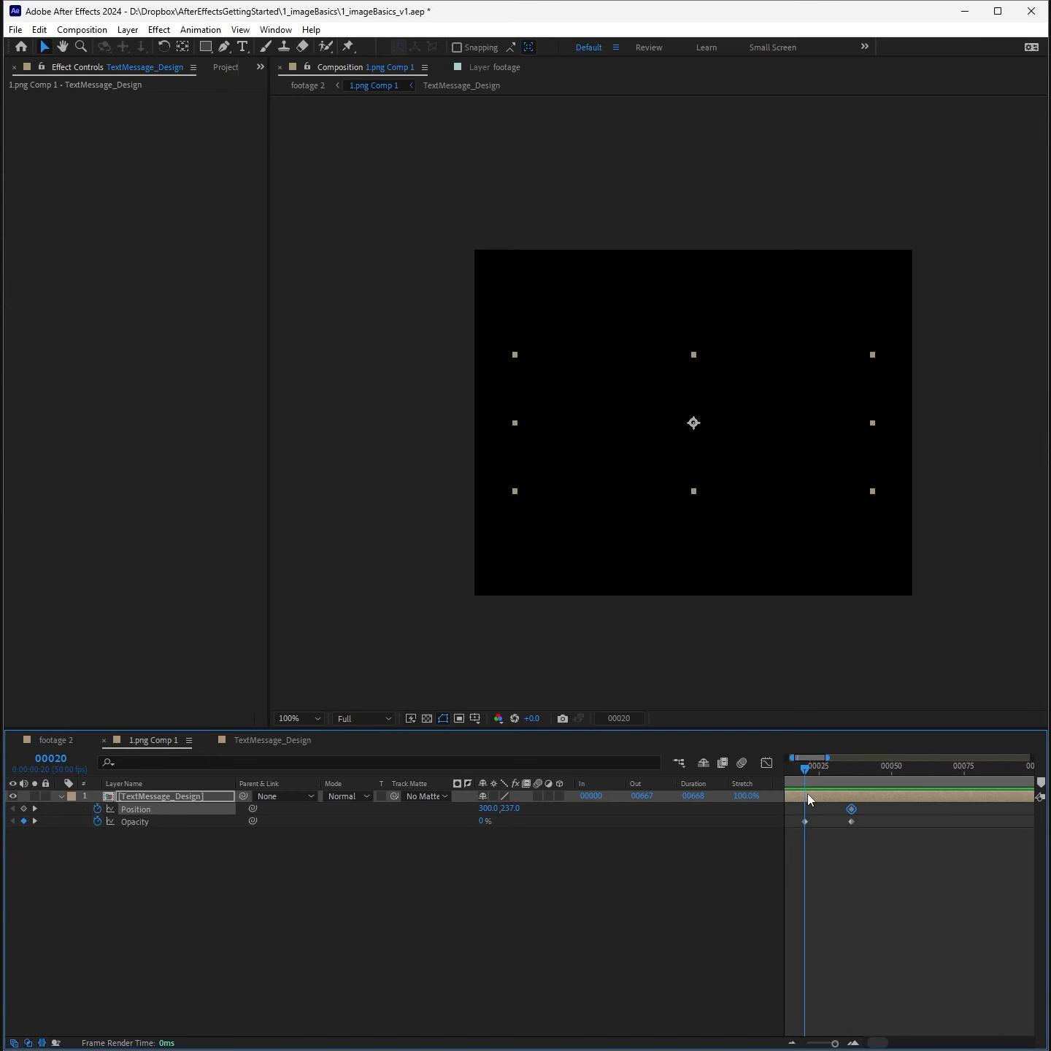
drag(805, 766, 804, 768)
drag(647, 458, 641, 548)
click(676, 931)
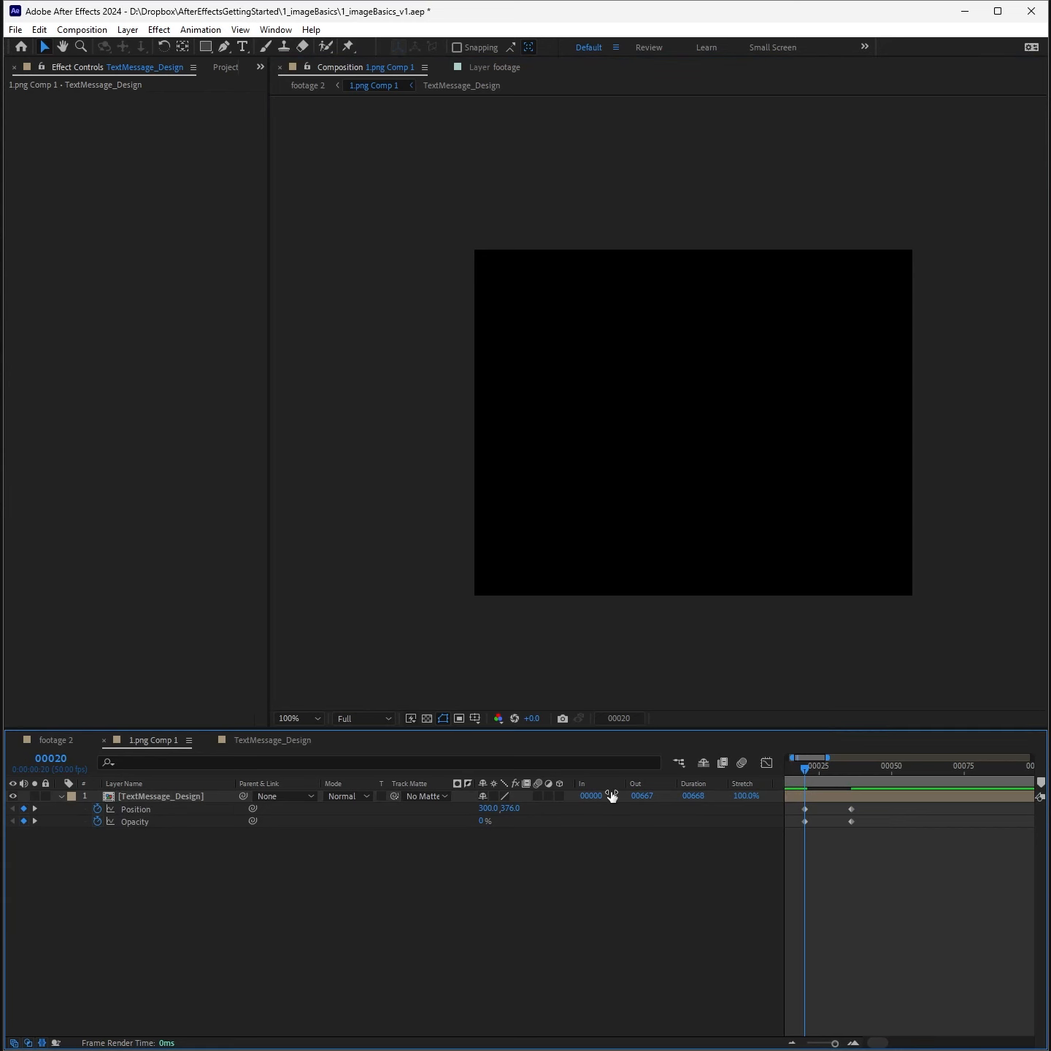
Step: Check the position and opacity keyframes and play back the rising message in footage 2
click(144, 811)
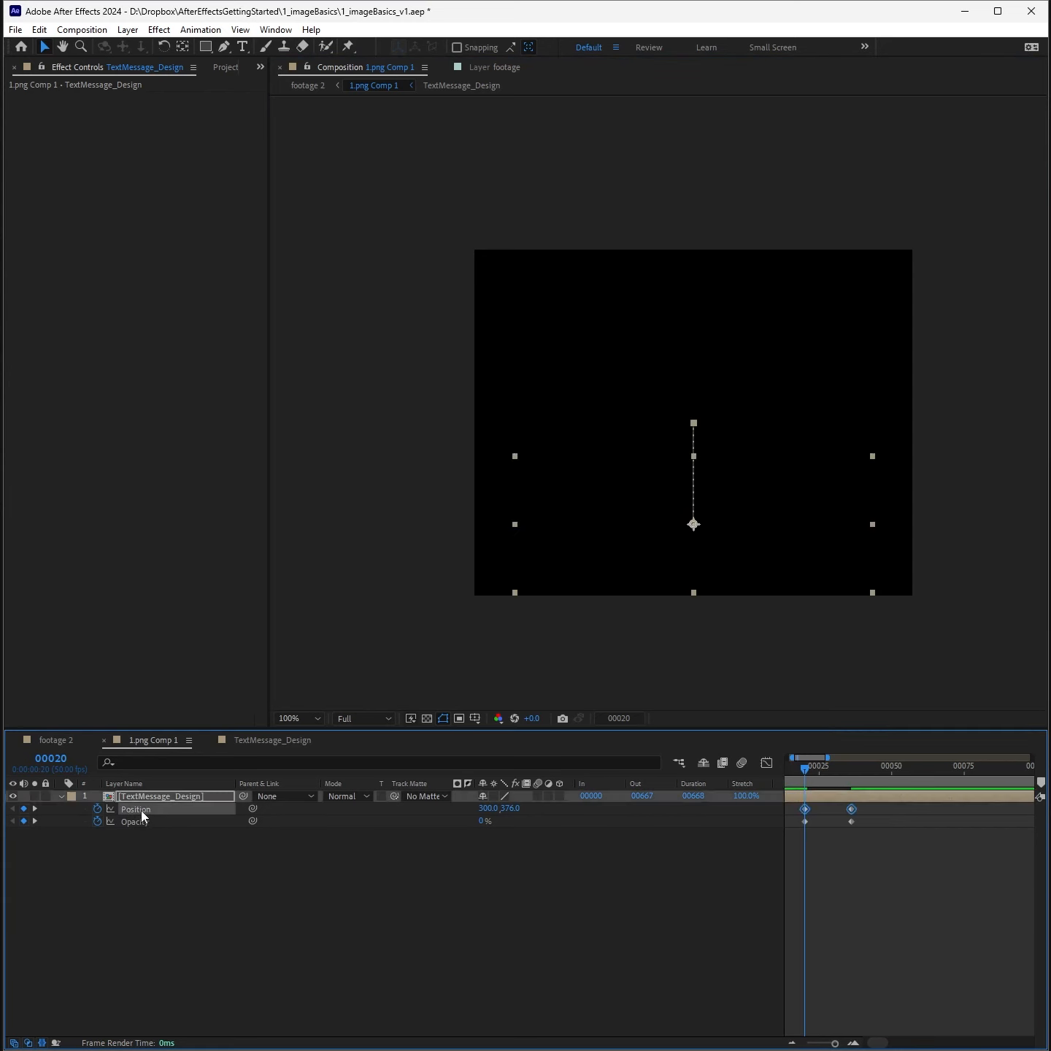
click(139, 824)
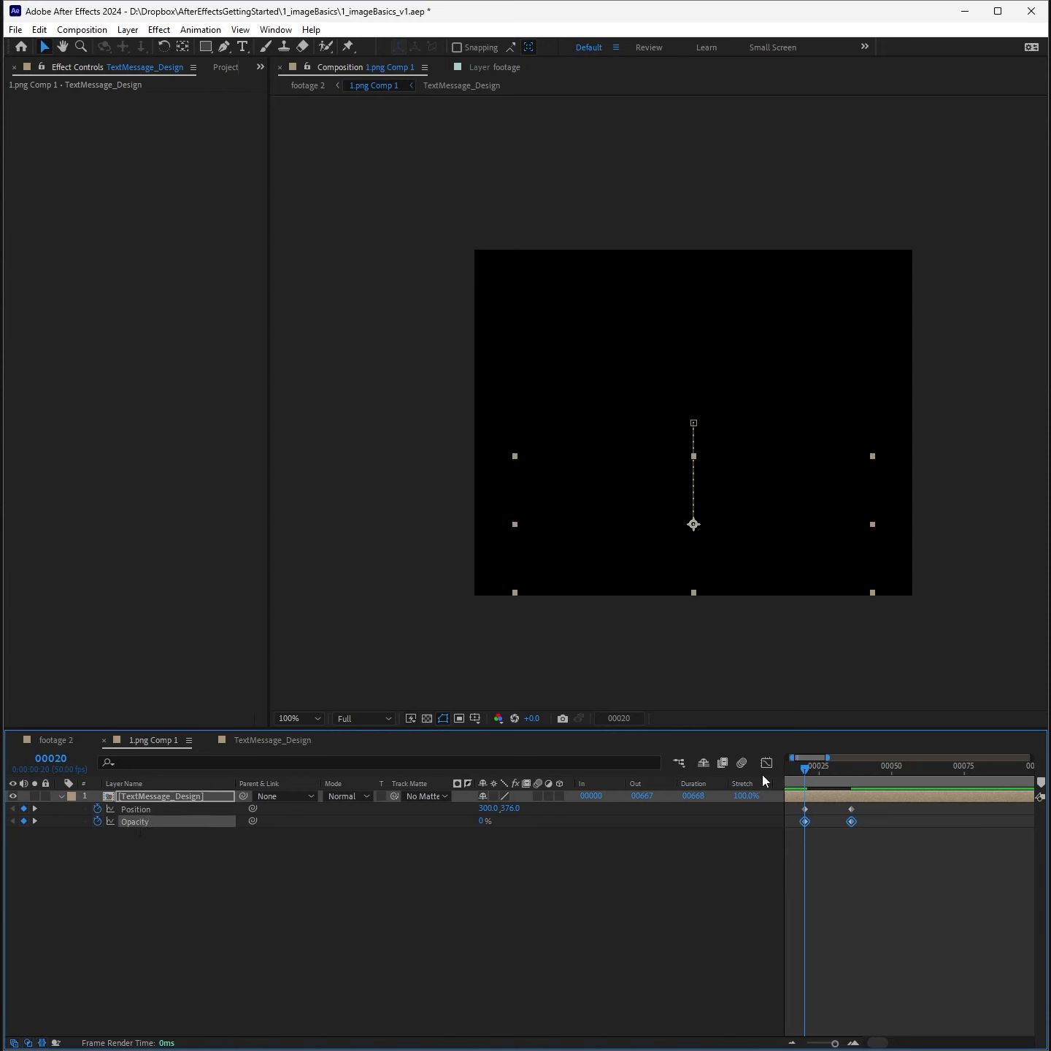
mouse_move(803, 768)
mouse_down()
mouse_move(865, 765)
mouse_move(803, 766)
mouse_move(861, 762)
mouse_move(804, 754)
mouse_move(858, 751)
mouse_move(819, 757)
mouse_up()
key(Tab)
click(736, 754)
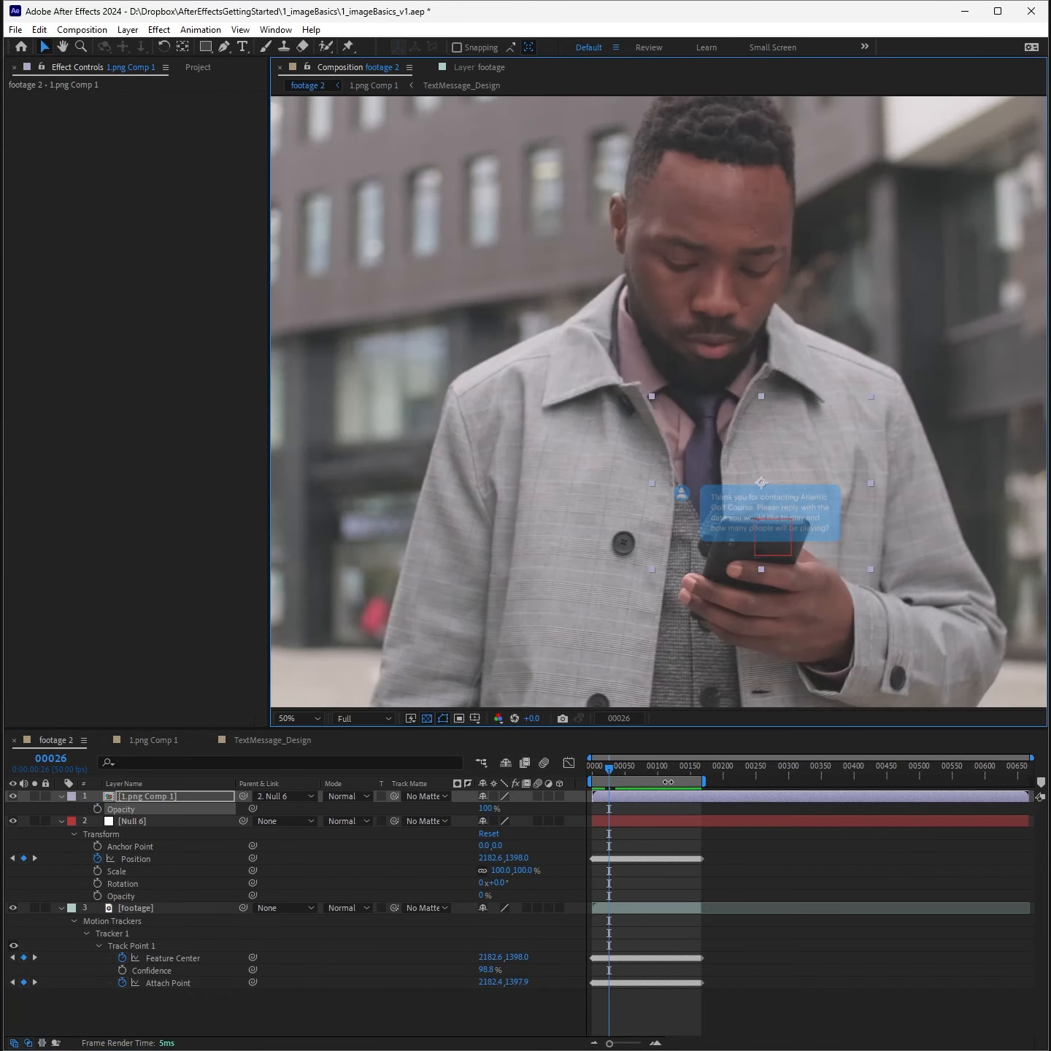
click(617, 775)
key(space)
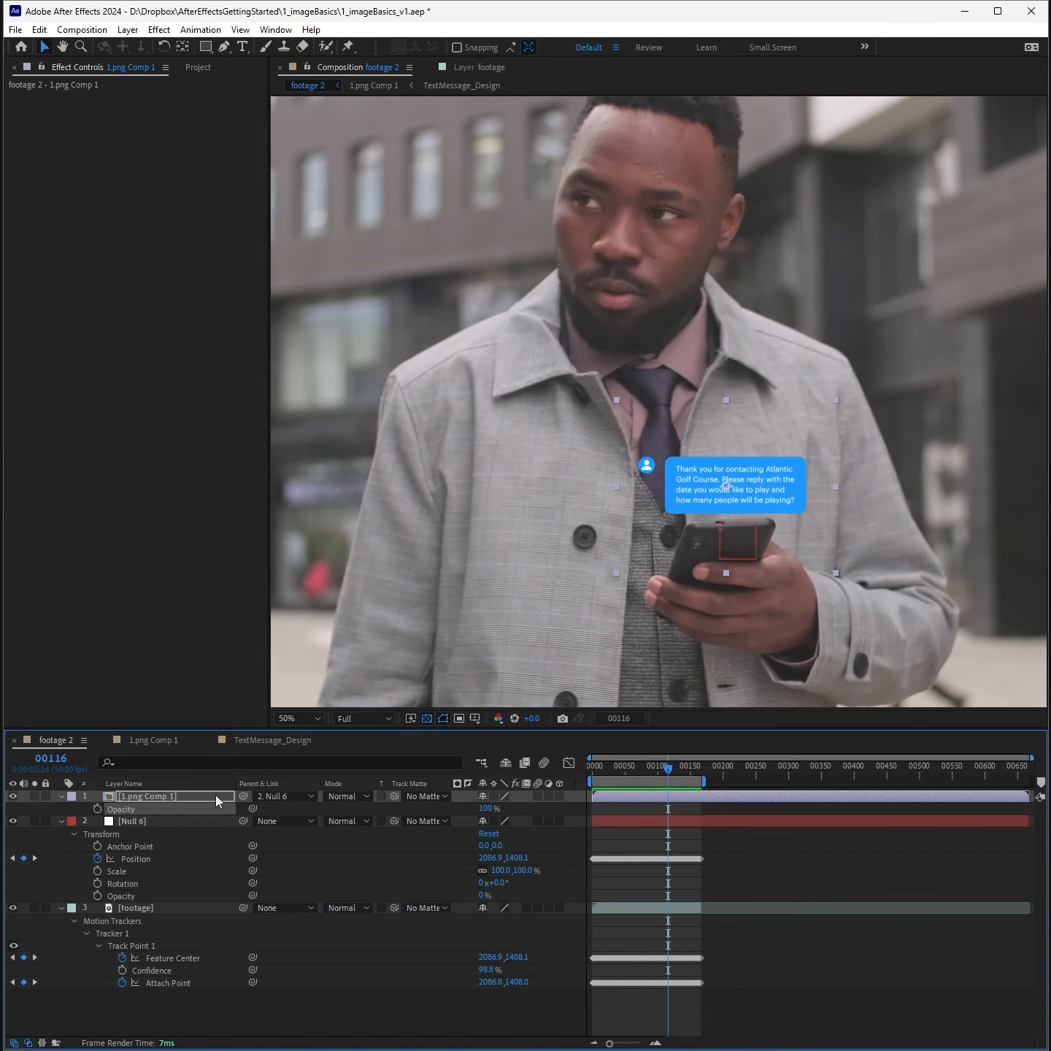
Step: In 1.png Comp 1, apply Easy Ease to TextMessage_Design's position and opacity keyframes at frame 36
double_click(215, 794)
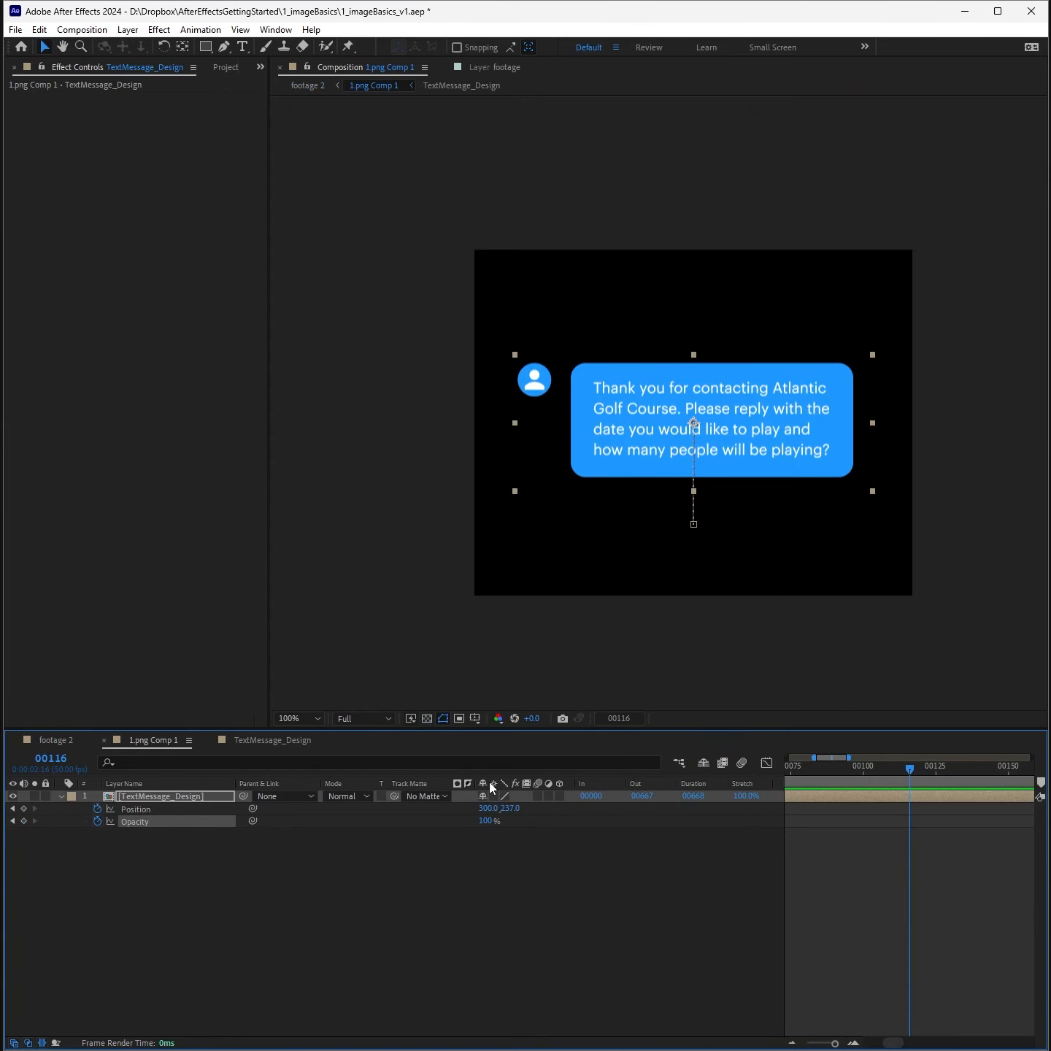
key(j)
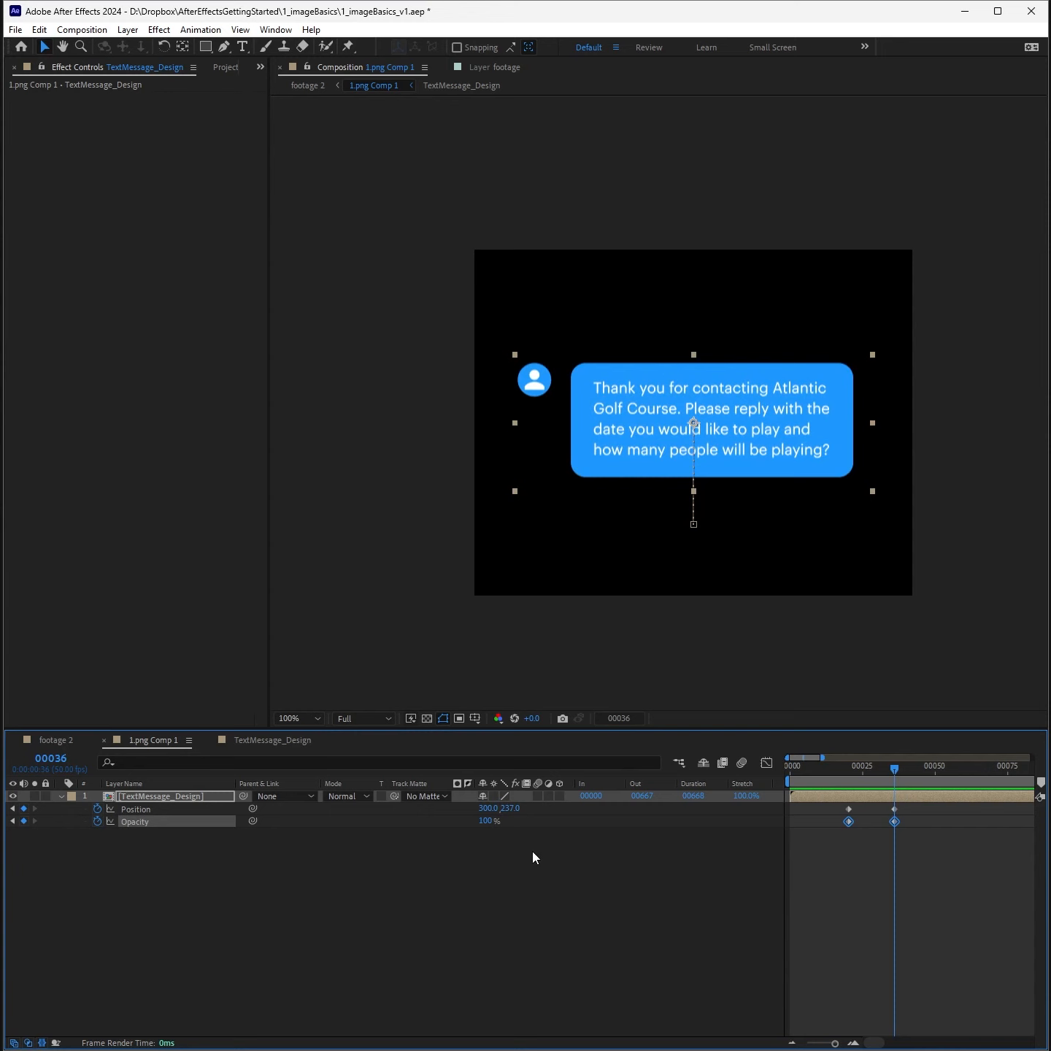
click(894, 810)
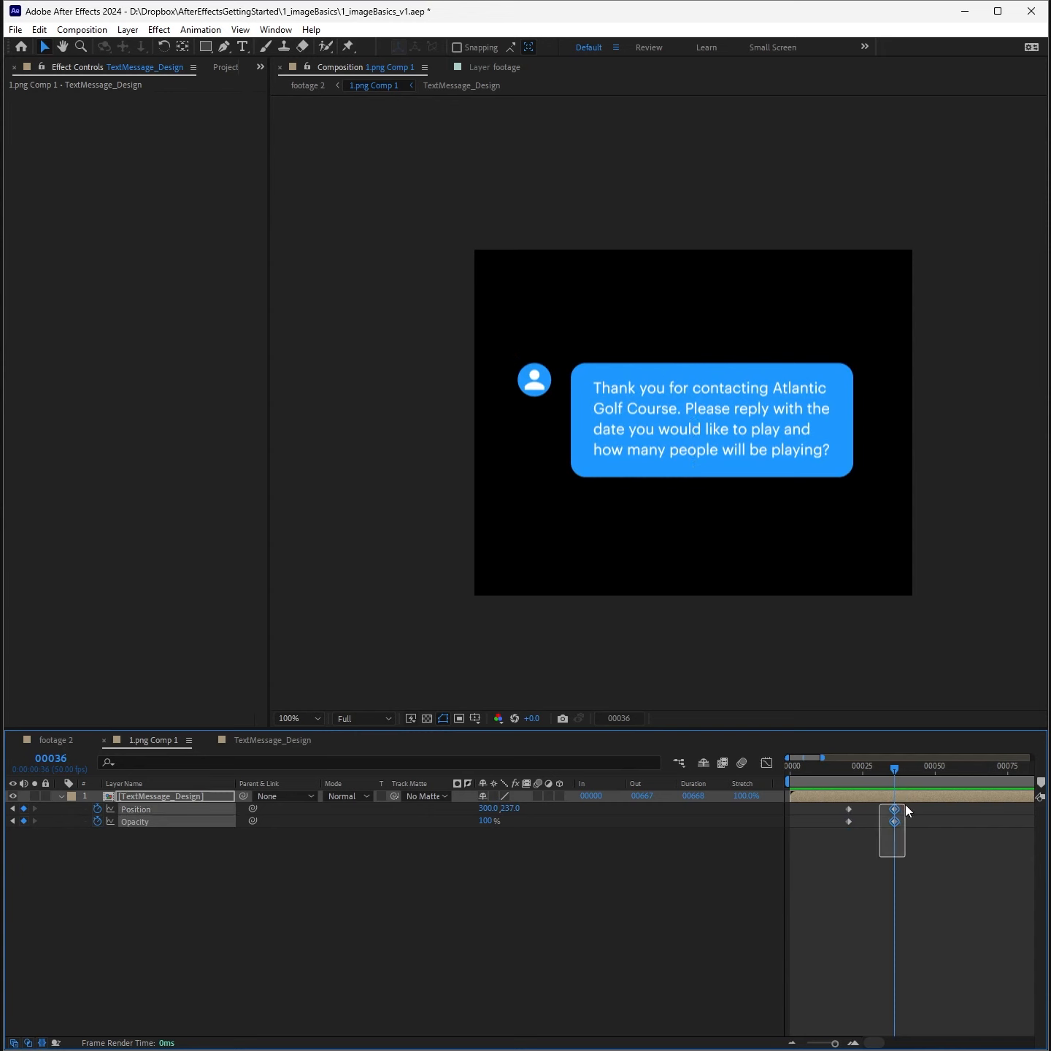
right_click(895, 809)
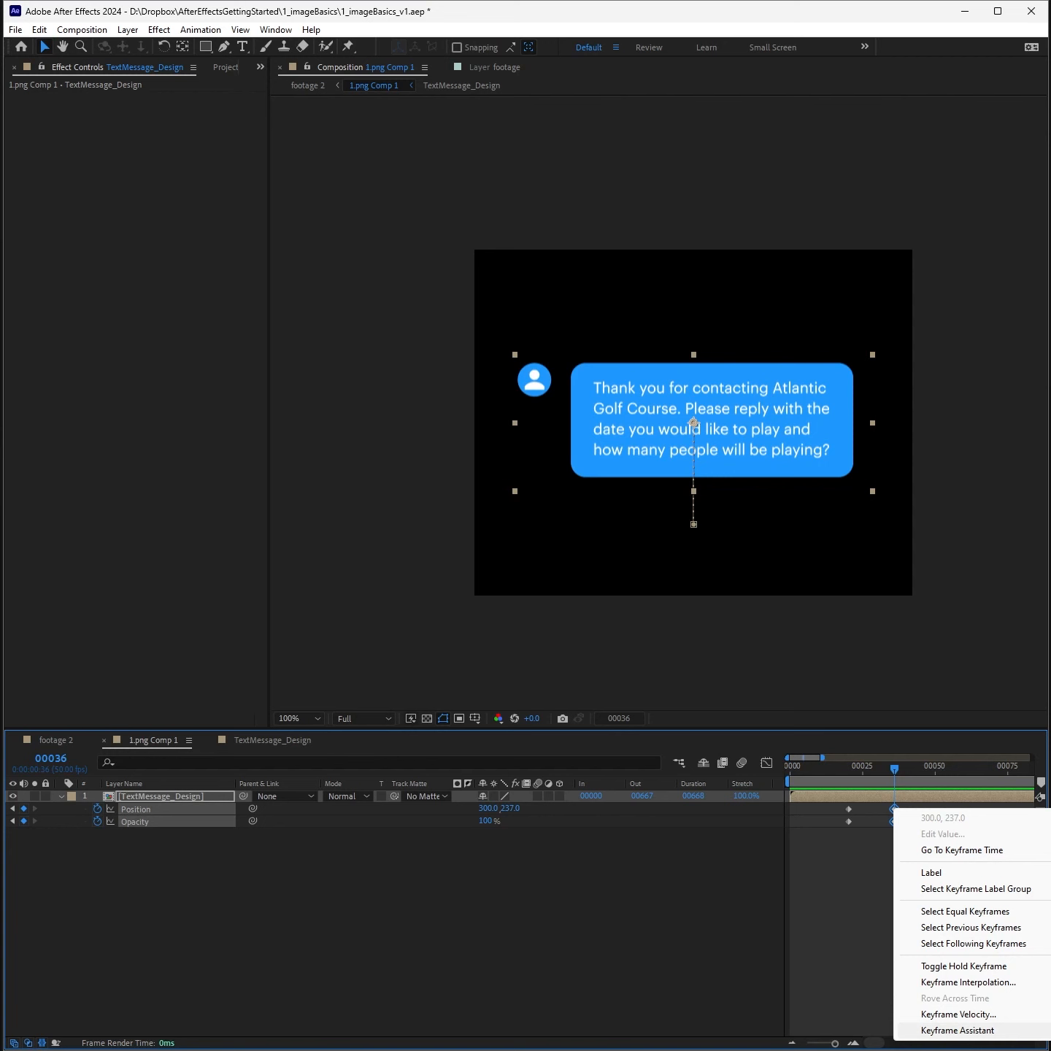
key(F9)
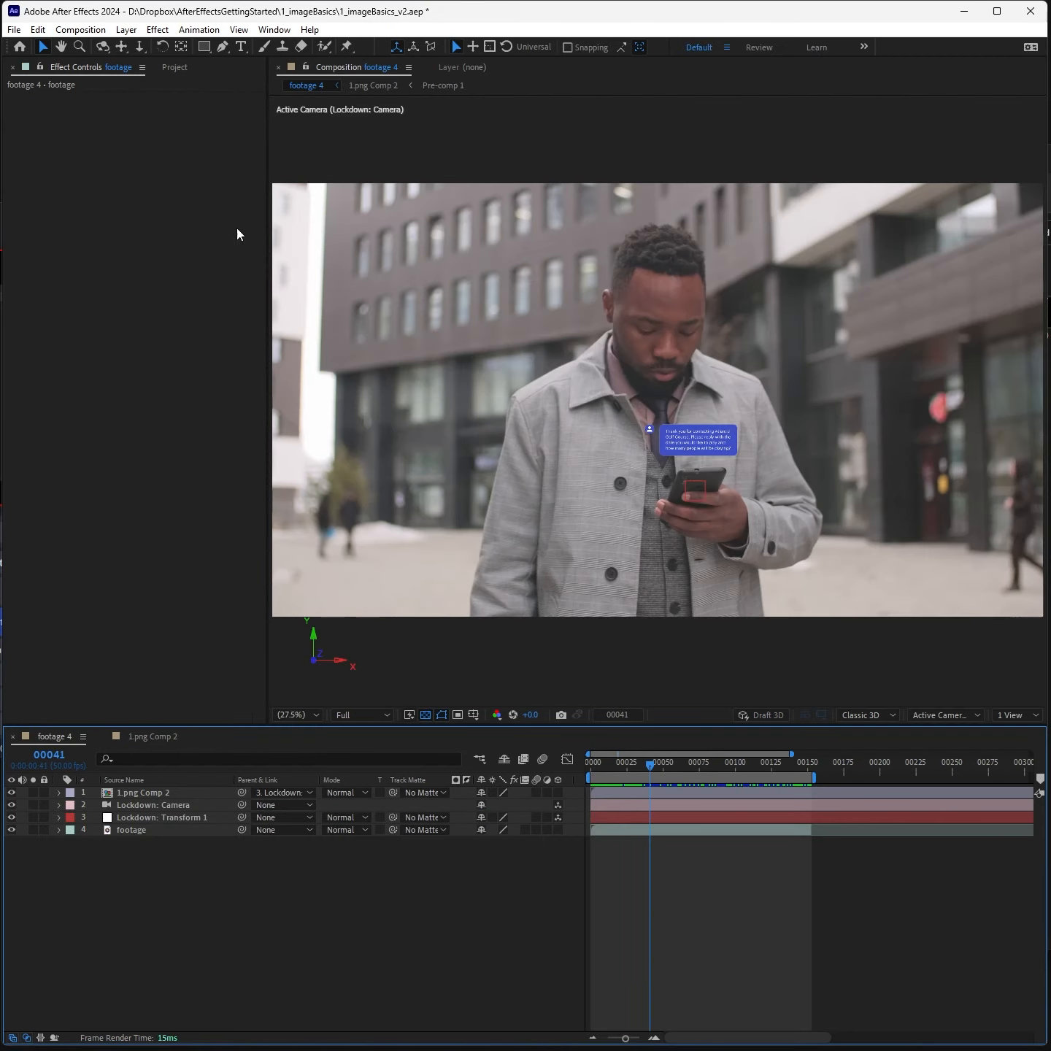
Step: Show the Lumetri Scopes and apply the Curves color correction effect to the footage layer in footage 4
click(274, 29)
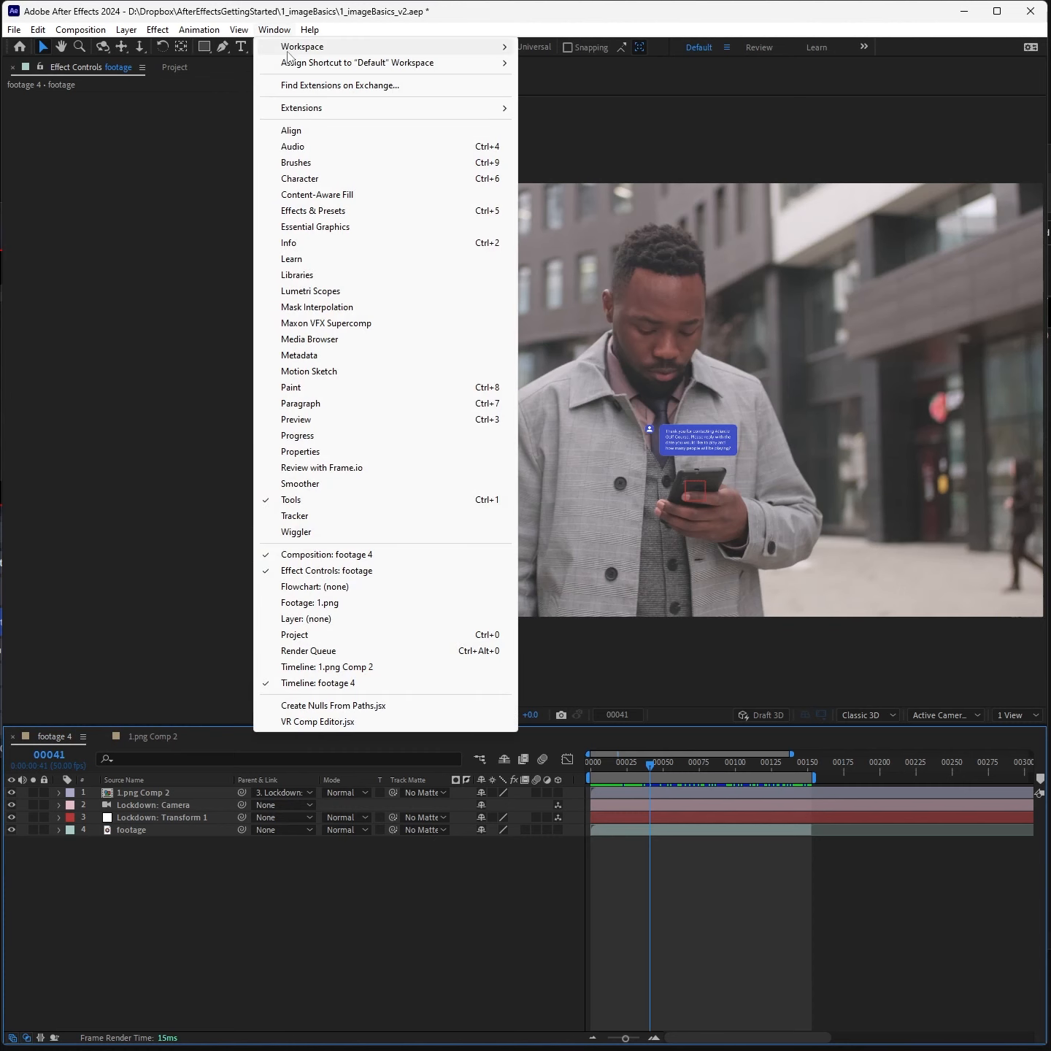
click(332, 290)
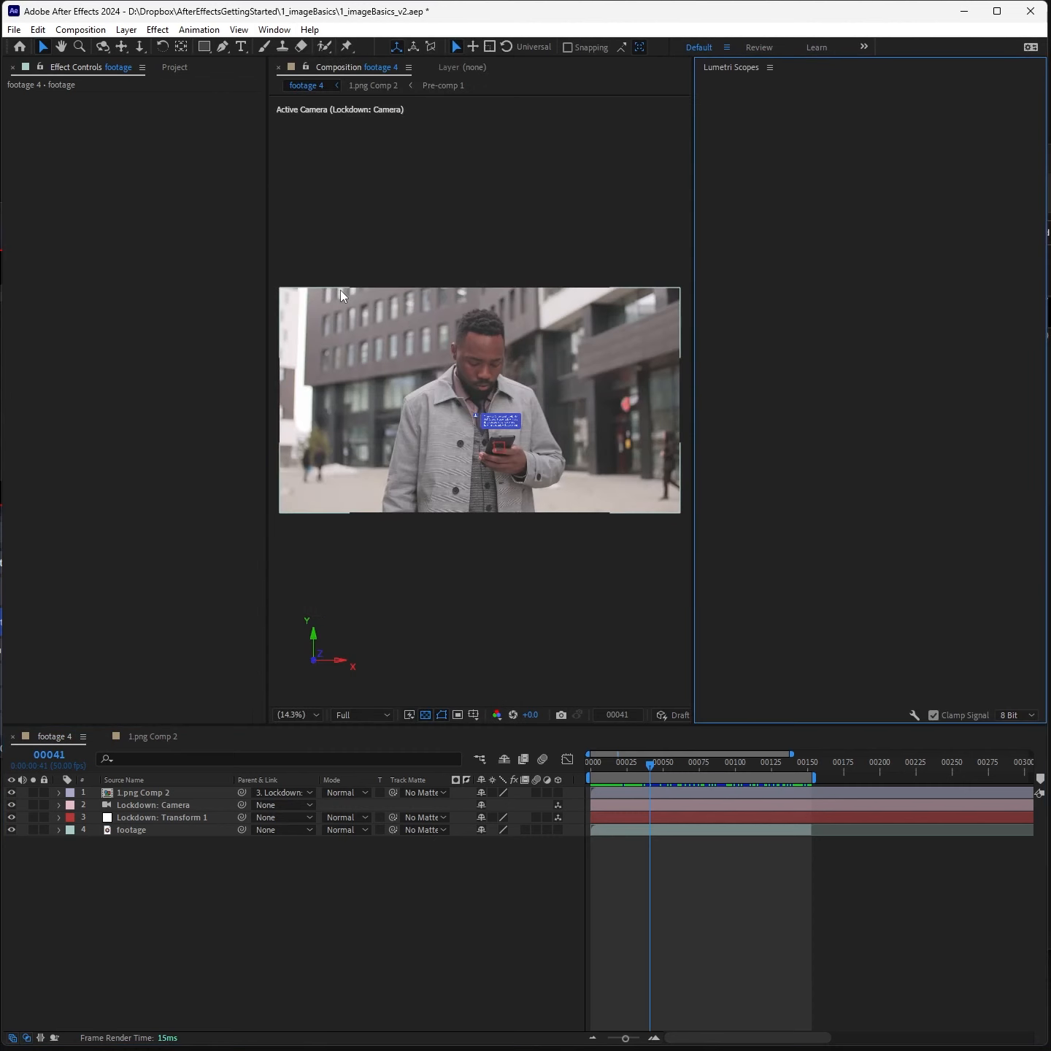
click(132, 831)
click(158, 30)
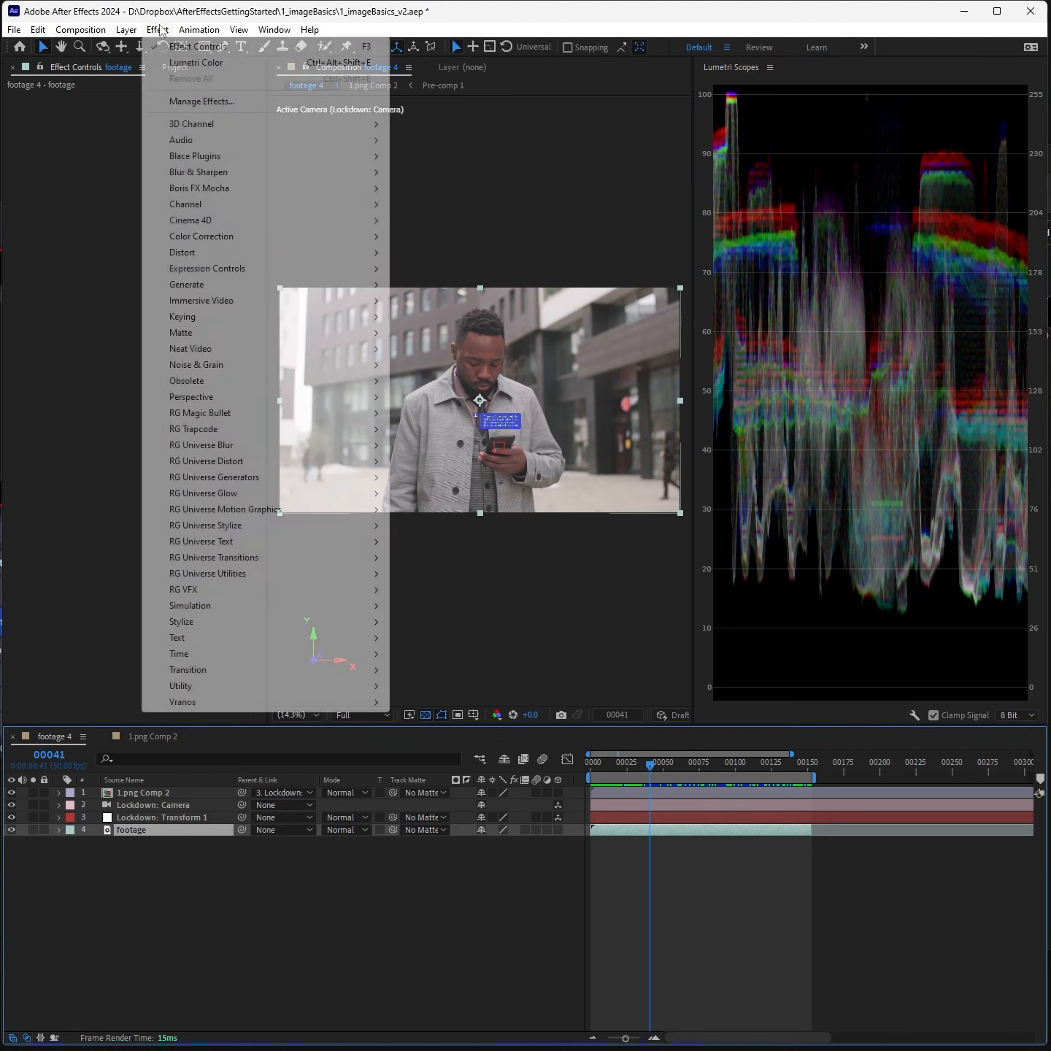
mouse_move(253, 237)
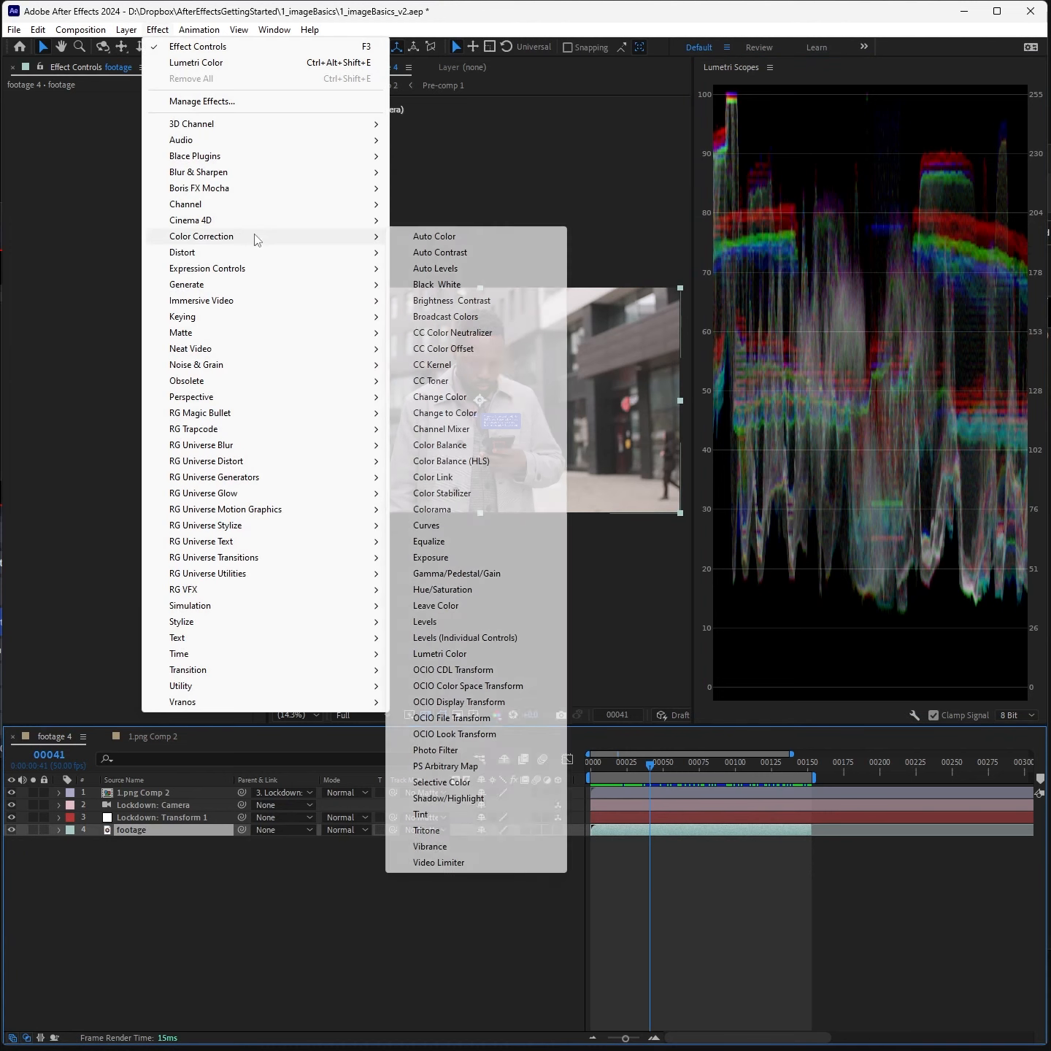
click(446, 532)
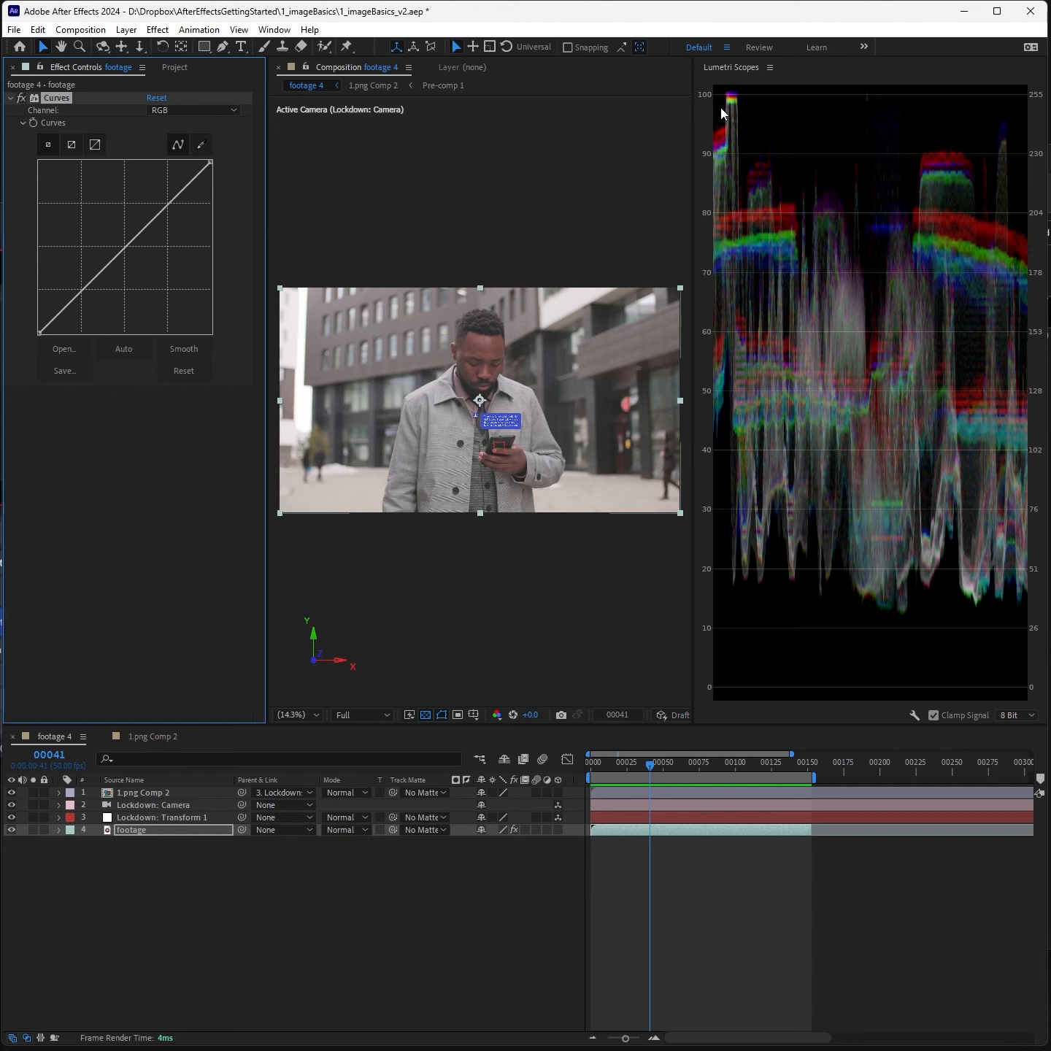
Step: Shape the footage layer's RGB curve by moving the black point inward until the shadows nearly reach 0 on the scopes and raising the upper midtones
click(502, 422)
mouse_move(503, 423)
mouse_down()
mouse_move(347, 418)
mouse_move(522, 430)
mouse_move(412, 436)
mouse_move(467, 413)
mouse_move(502, 421)
mouse_up()
click(159, 831)
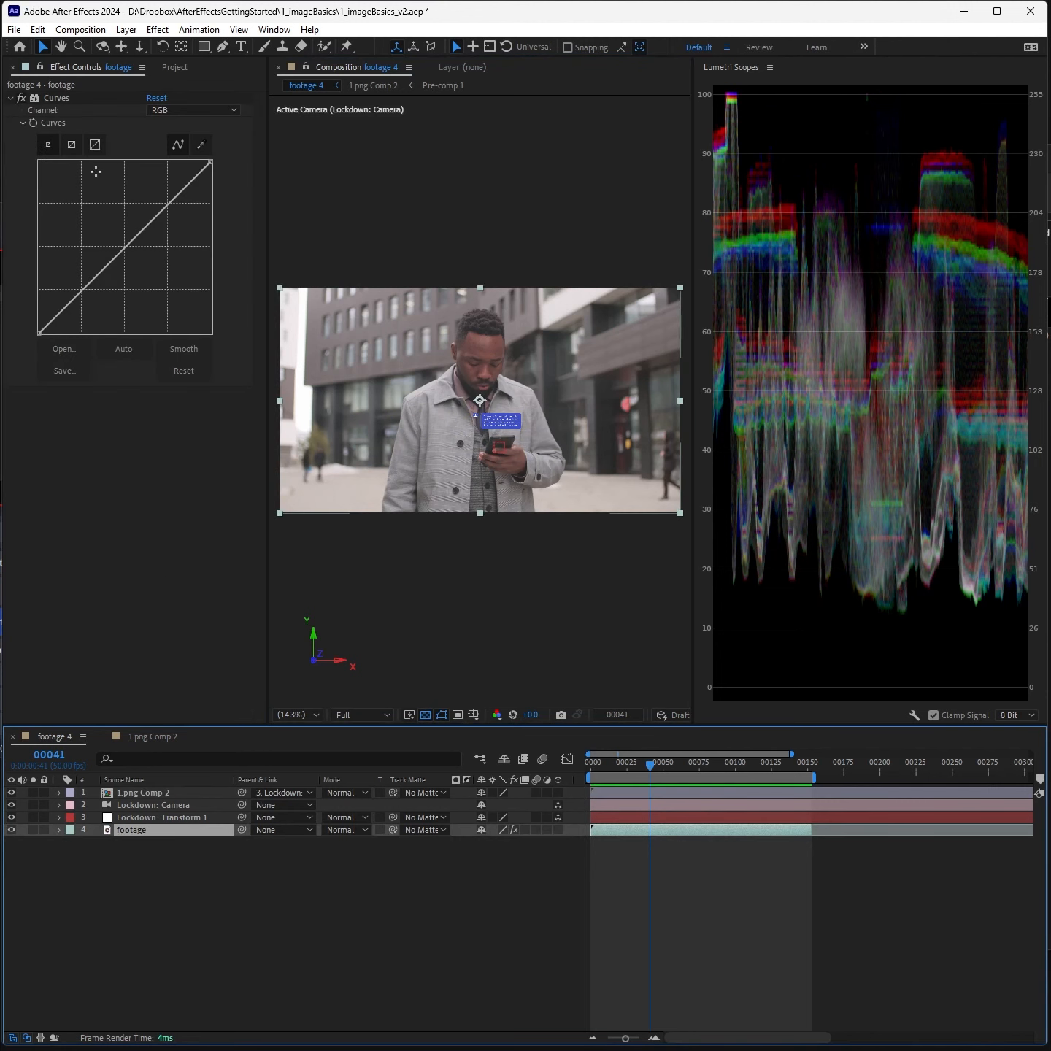
click(184, 371)
drag(40, 340, 63, 345)
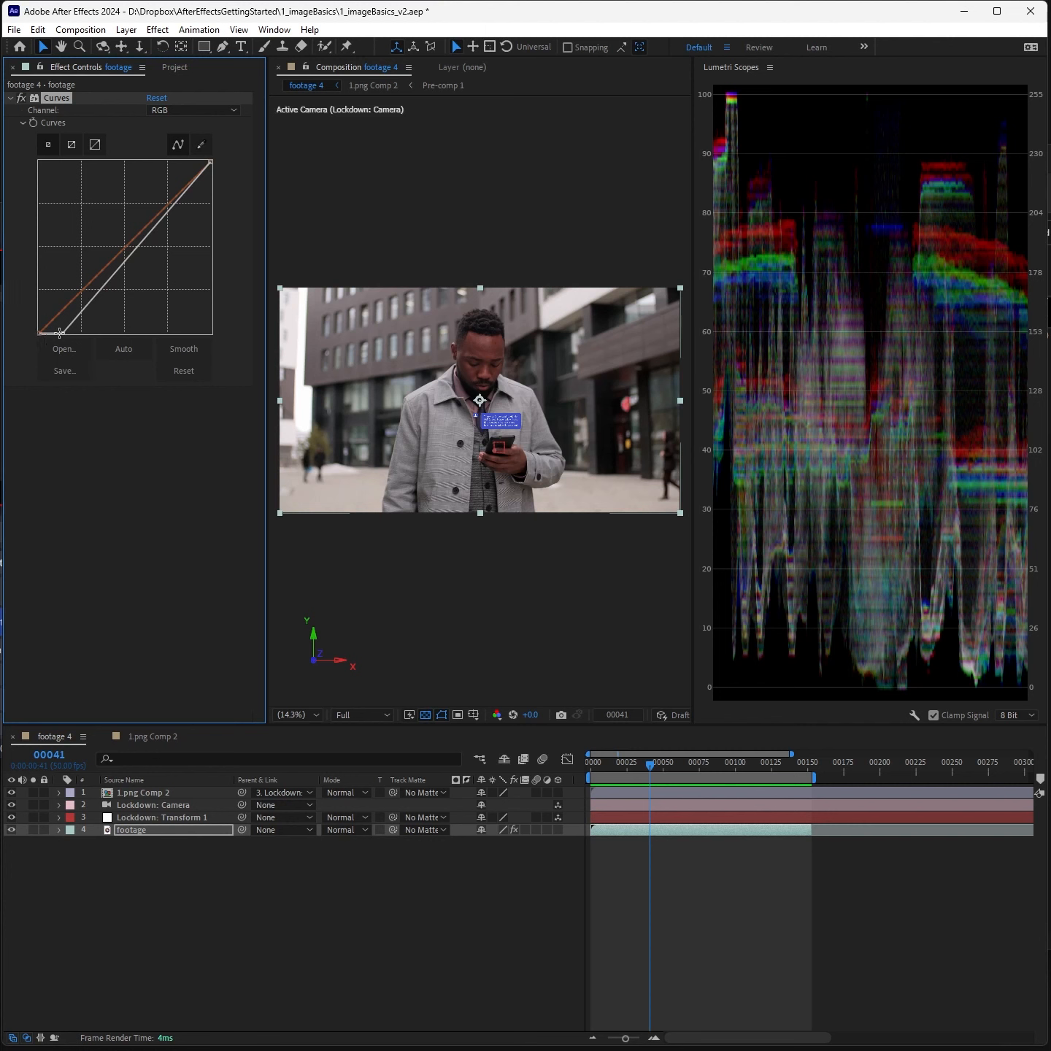
drag(62, 331, 60, 342)
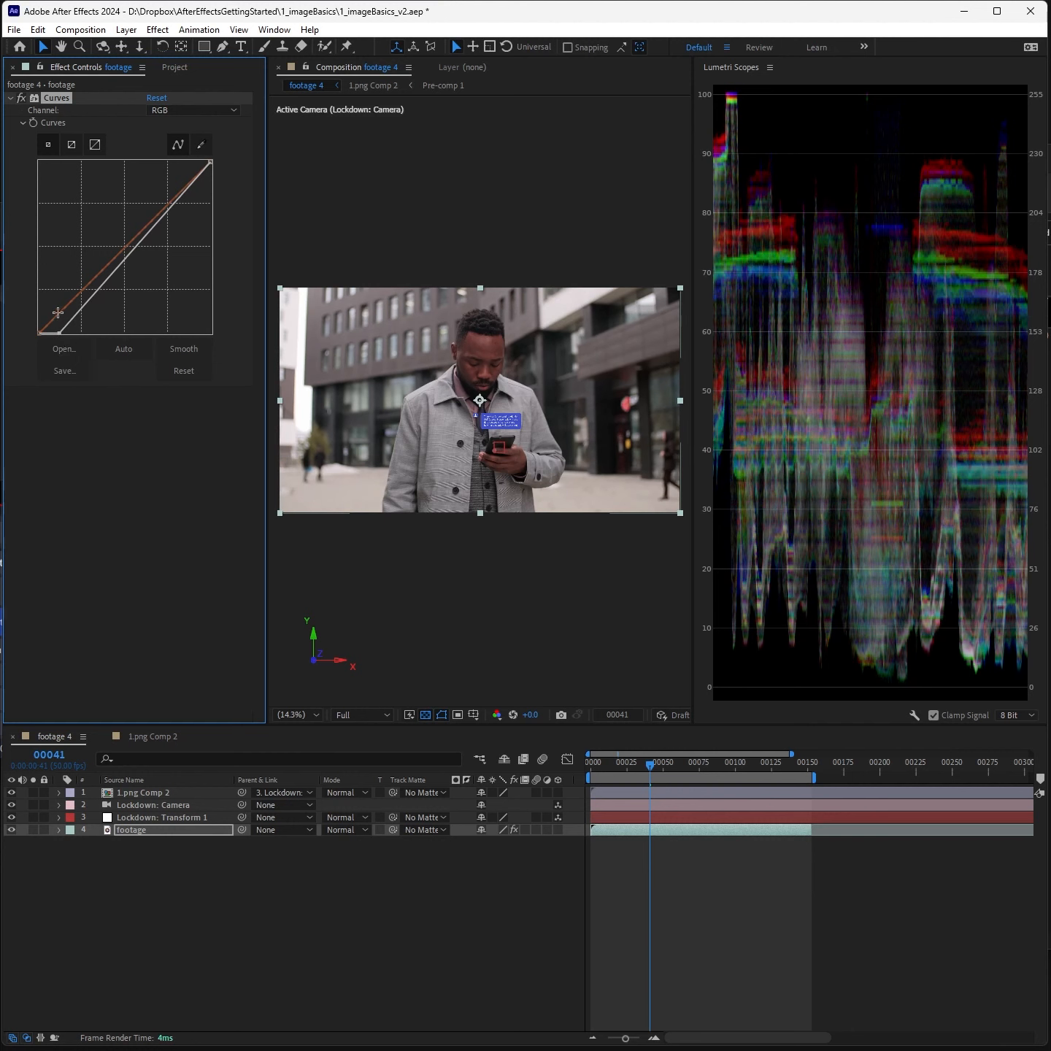
mouse_move(59, 329)
mouse_down()
mouse_move(59, 311)
mouse_move(62, 349)
mouse_up()
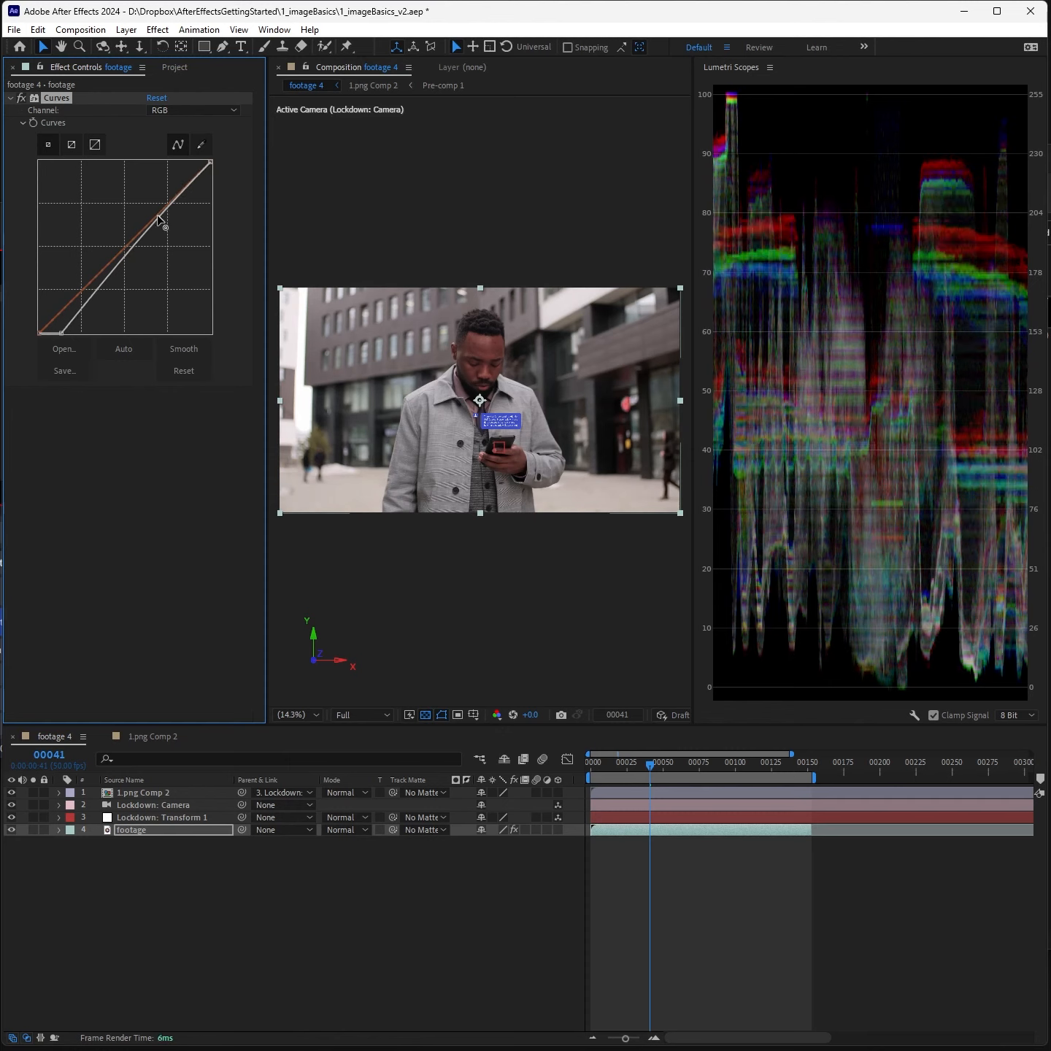
mouse_move(161, 217)
mouse_down()
mouse_move(136, 199)
mouse_move(154, 208)
mouse_move(149, 202)
mouse_up()
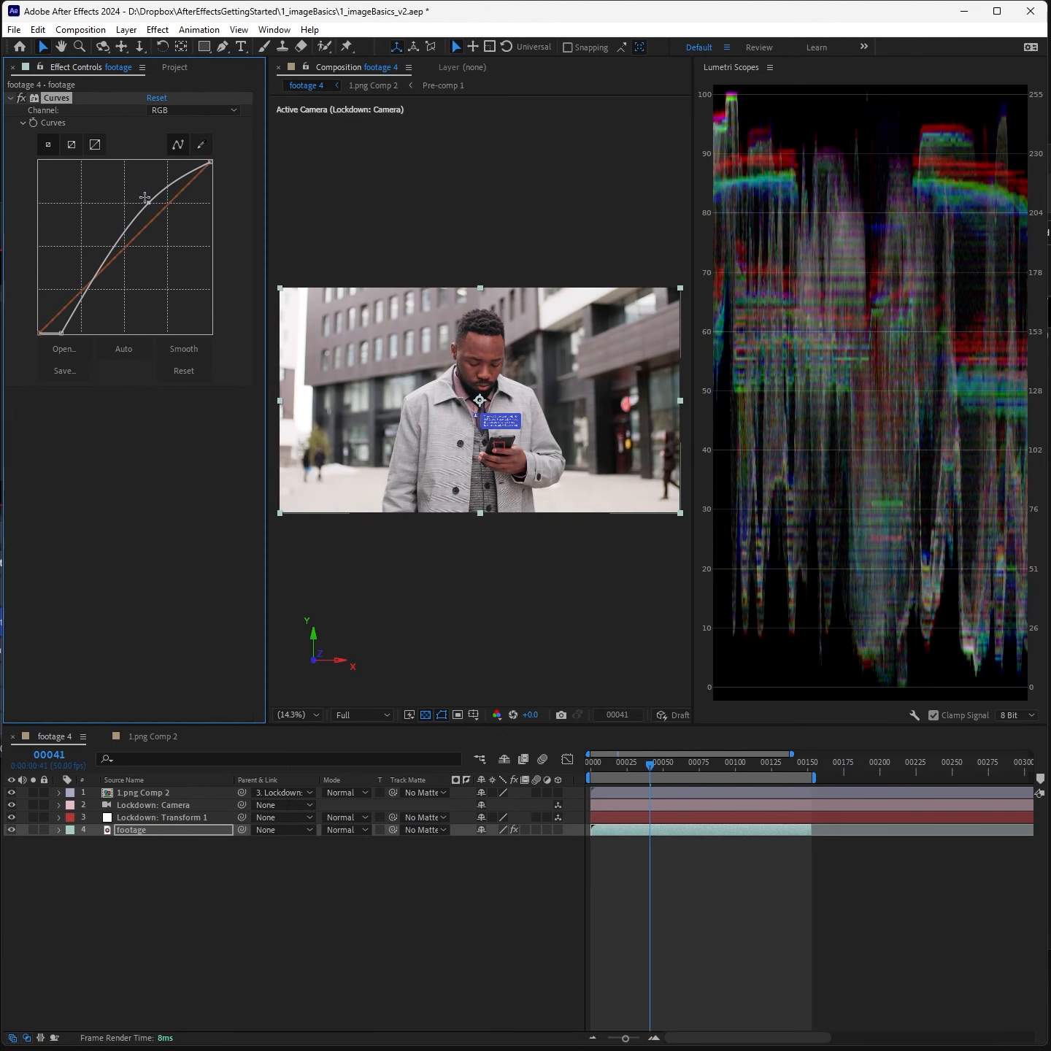
Step: Compare the footage with and without the Curves effect, and play back footage 4 in an enlarged composition view
click(14, 96)
click(21, 98)
click(21, 98)
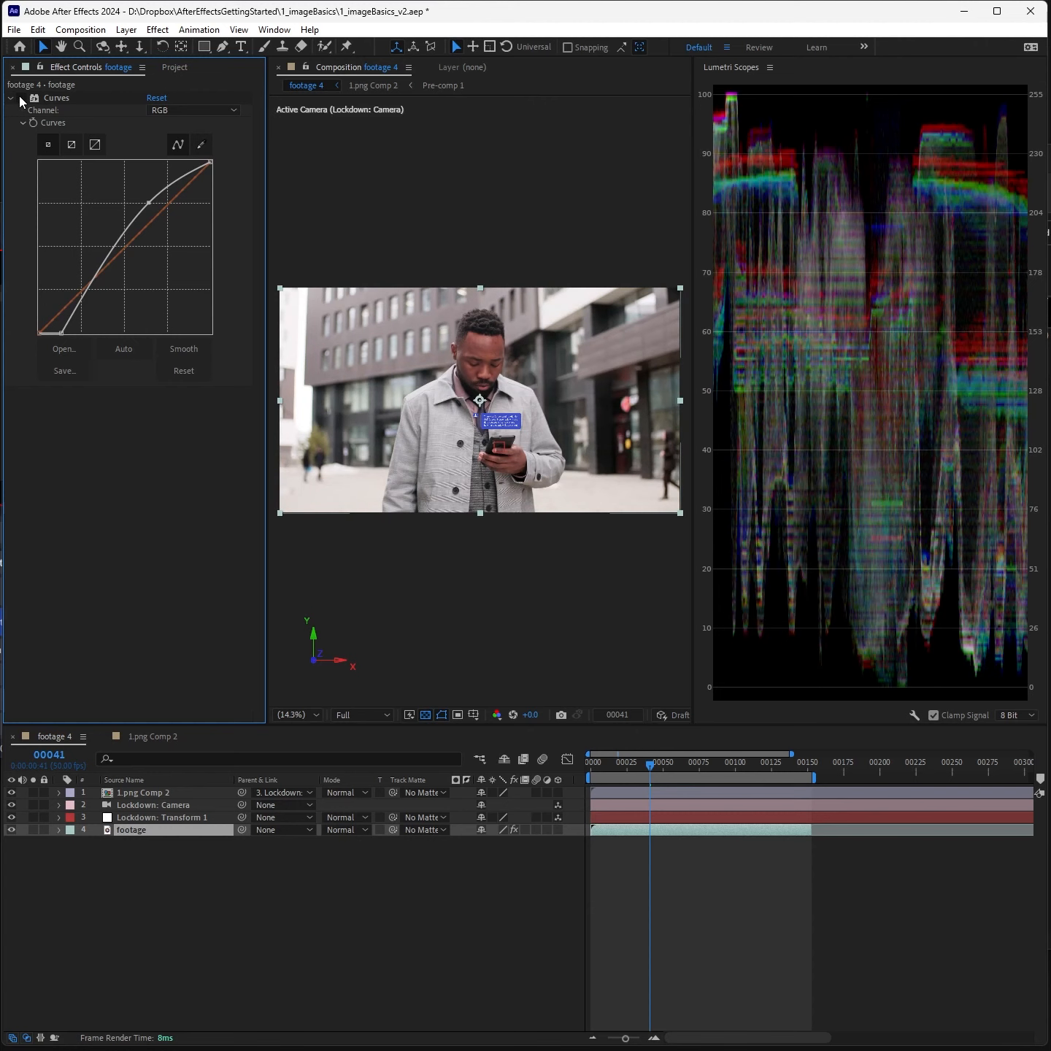
click(21, 97)
click(21, 98)
key(grave)
key(space)
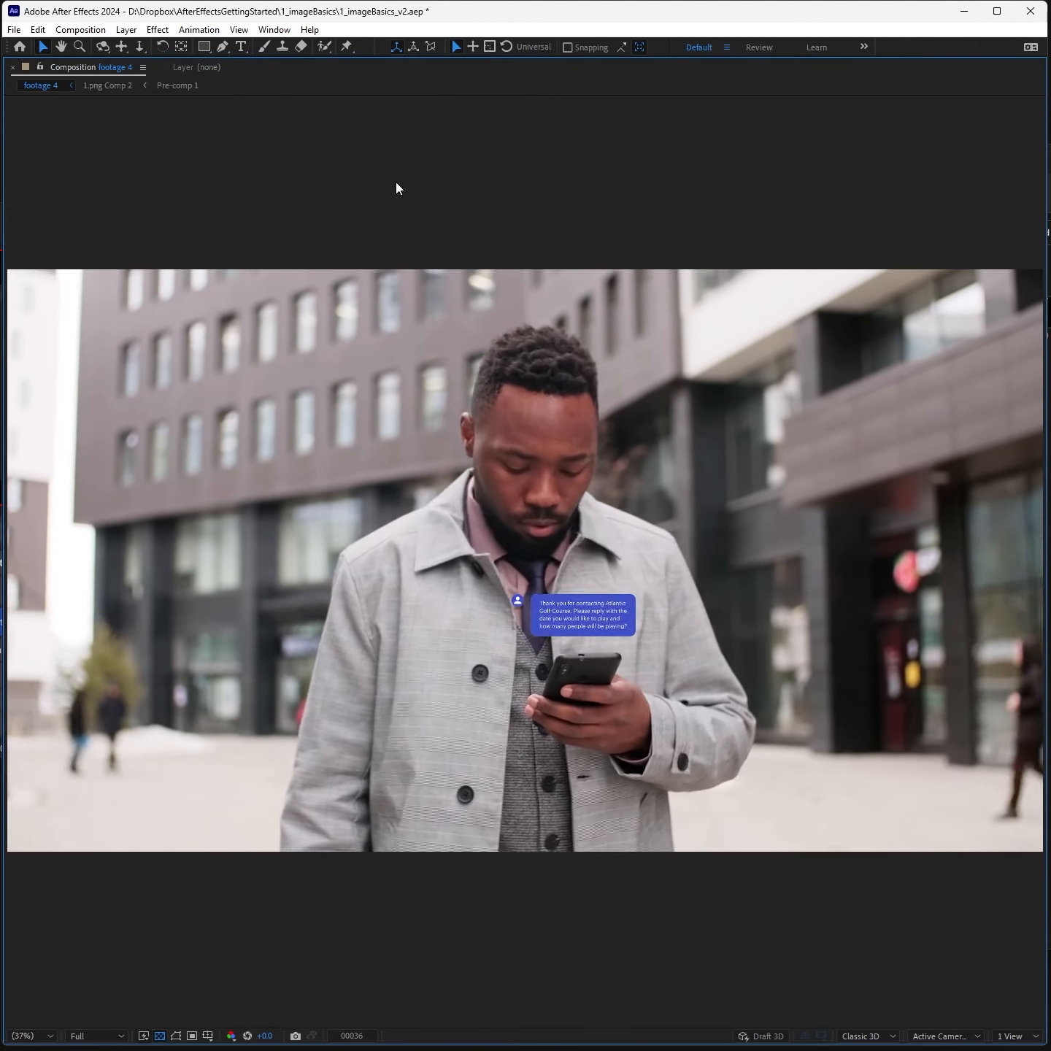